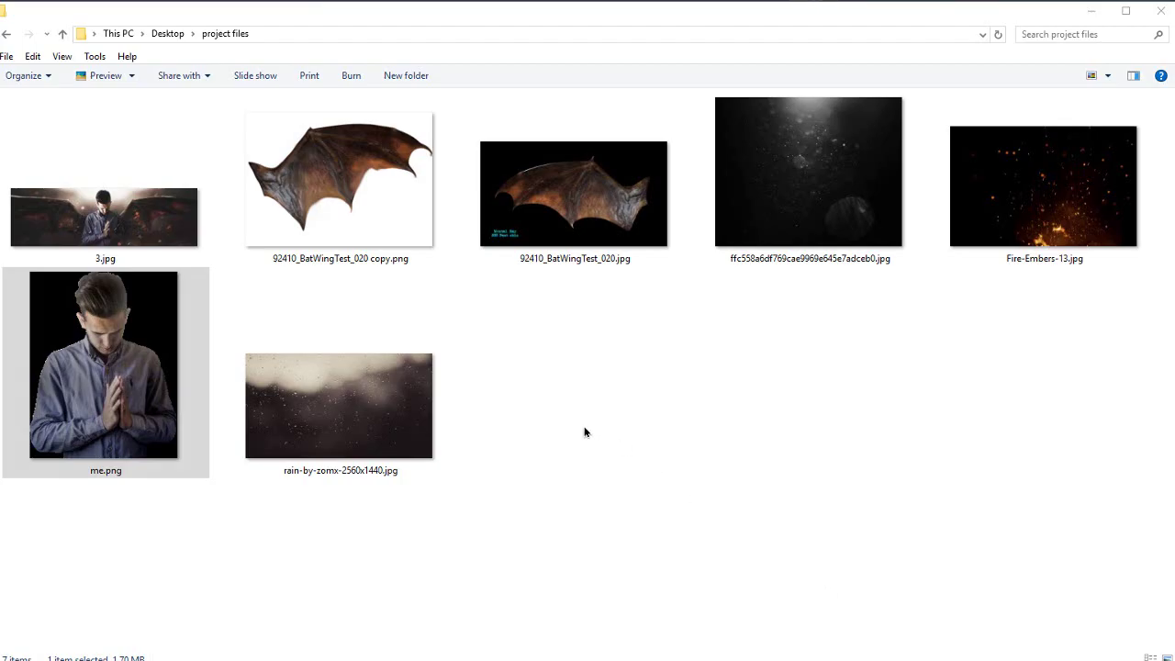
Step: Preview me.png in the project files folder and open it in Photoshop
{"action": "left_click", "coordinate": [76, 337]}
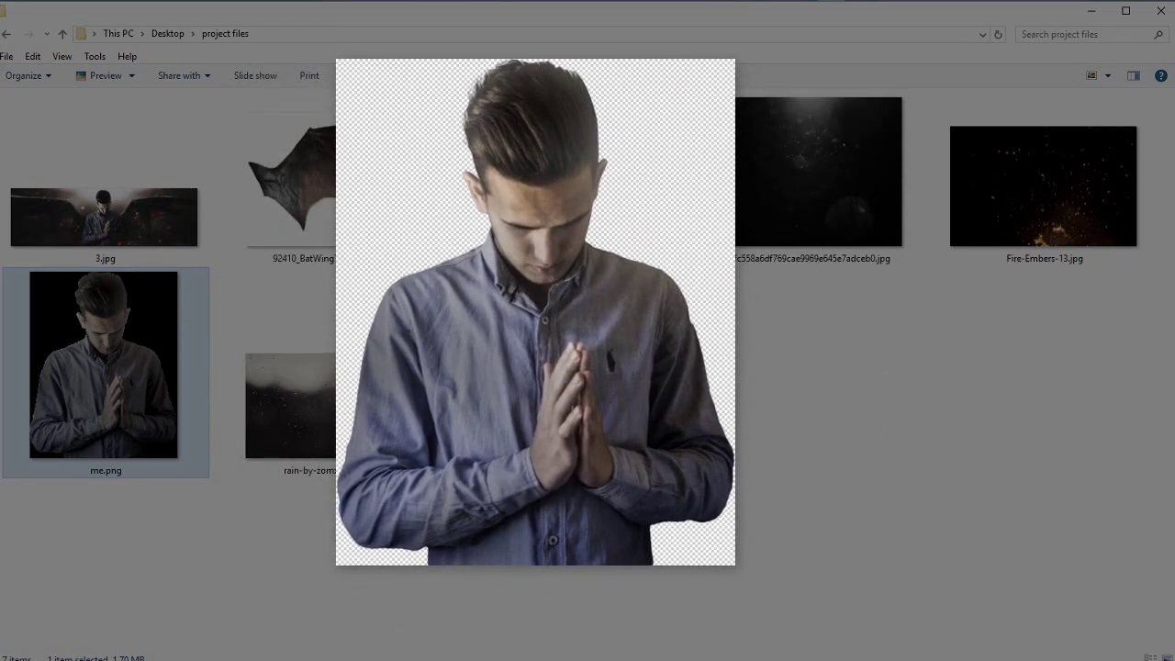
{"action": "key", "text": "Escape"}
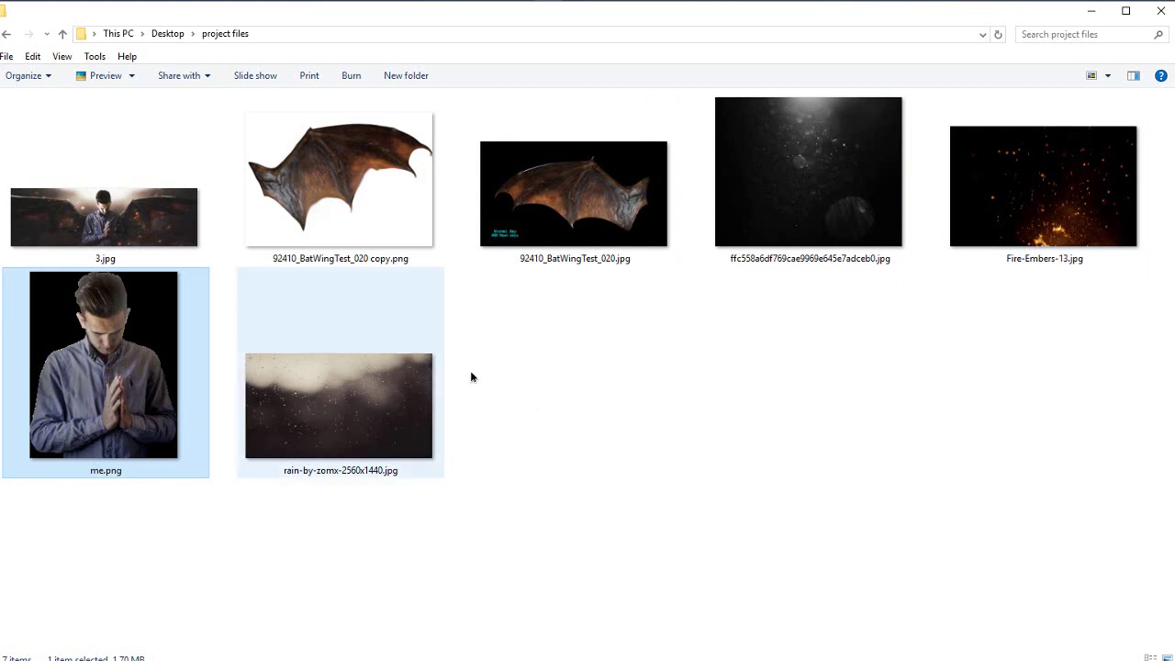
{"action": "left_click_drag", "start_coordinate": [1160, 603], "coordinate": [377, 224]}
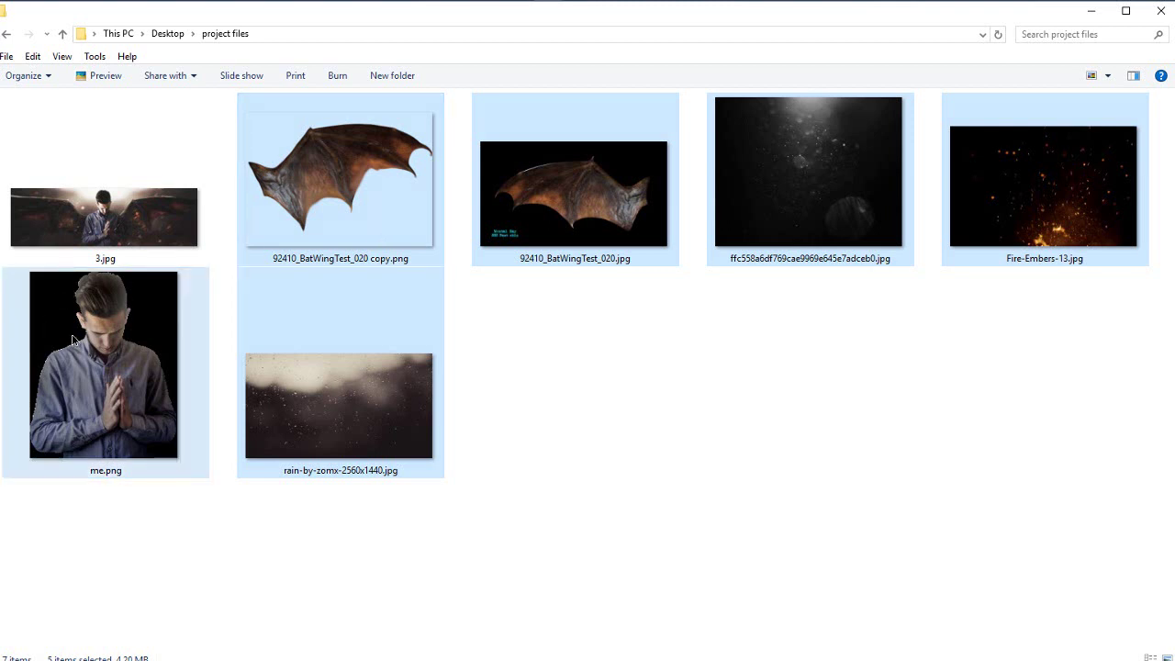
{"action": "left_click_drag", "start_coordinate": [76, 339], "coordinate": [387, 316]}
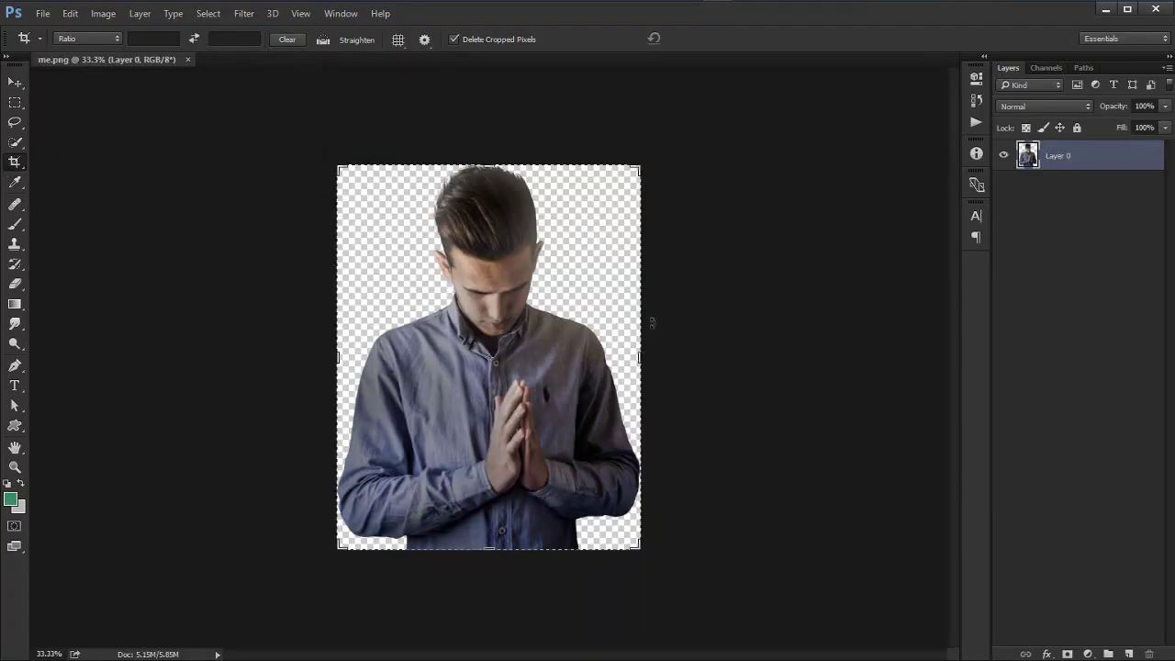
Step: Crop-extend the me.png canvas evenly on both sides into a wide transparent banner
{"action": "left_click_drag", "start_coordinate": [645, 348], "coordinate": [777, 341]}
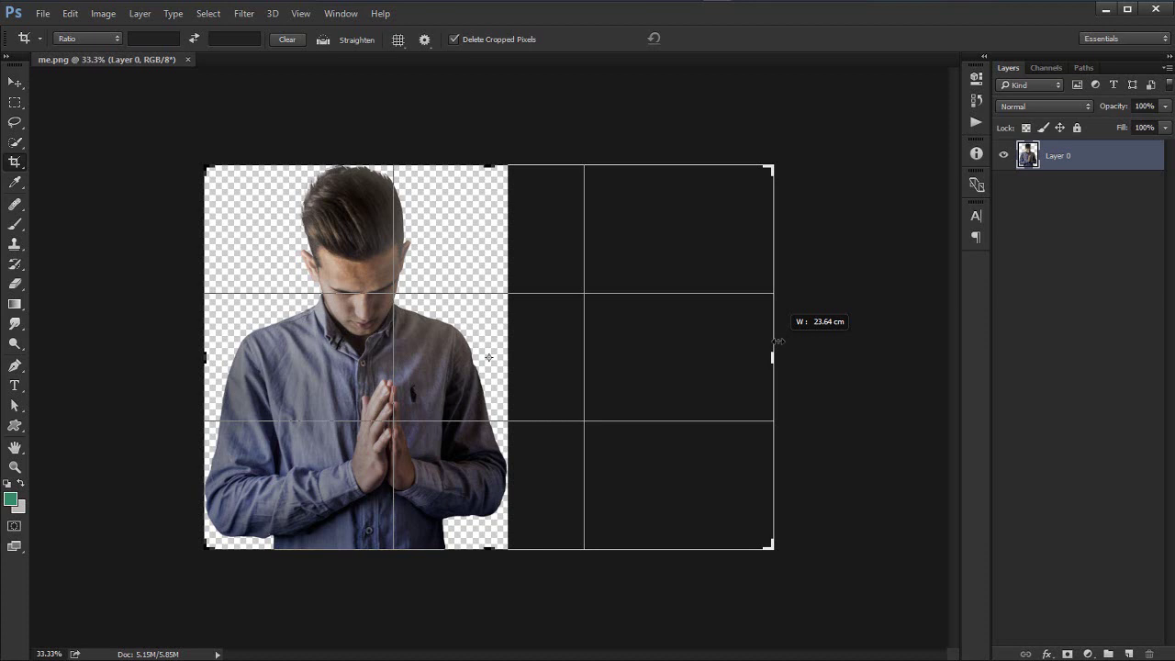
{"action": "left_click_drag", "start_coordinate": [777, 342], "coordinate": [932, 365]}
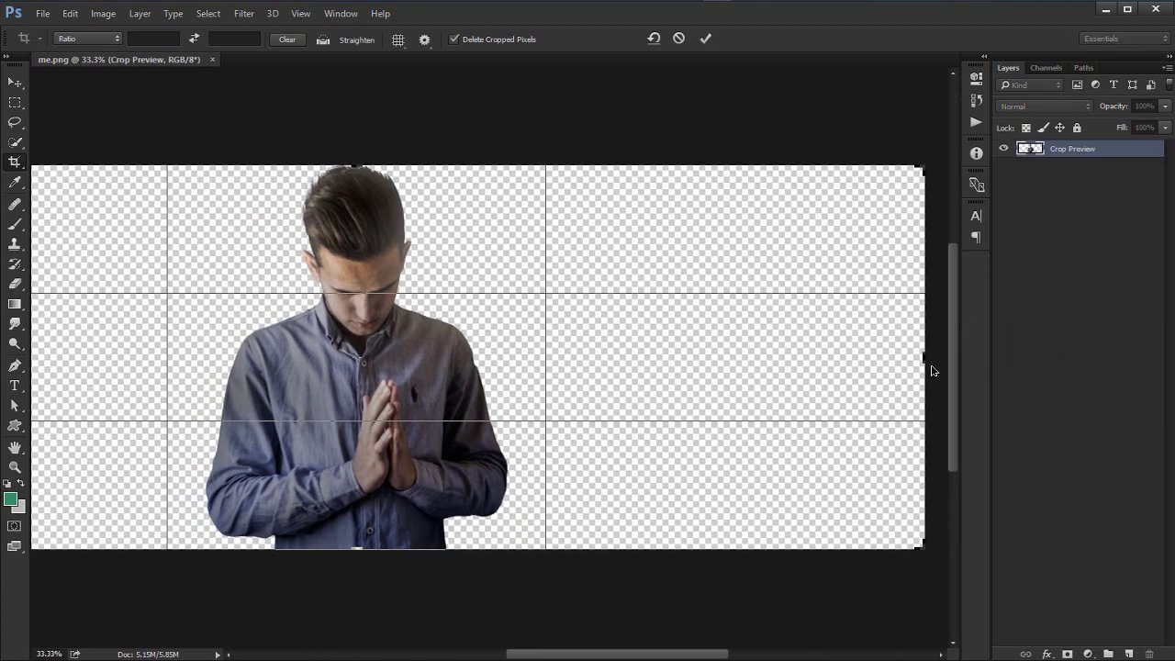
{"action": "key", "text": "Return"}
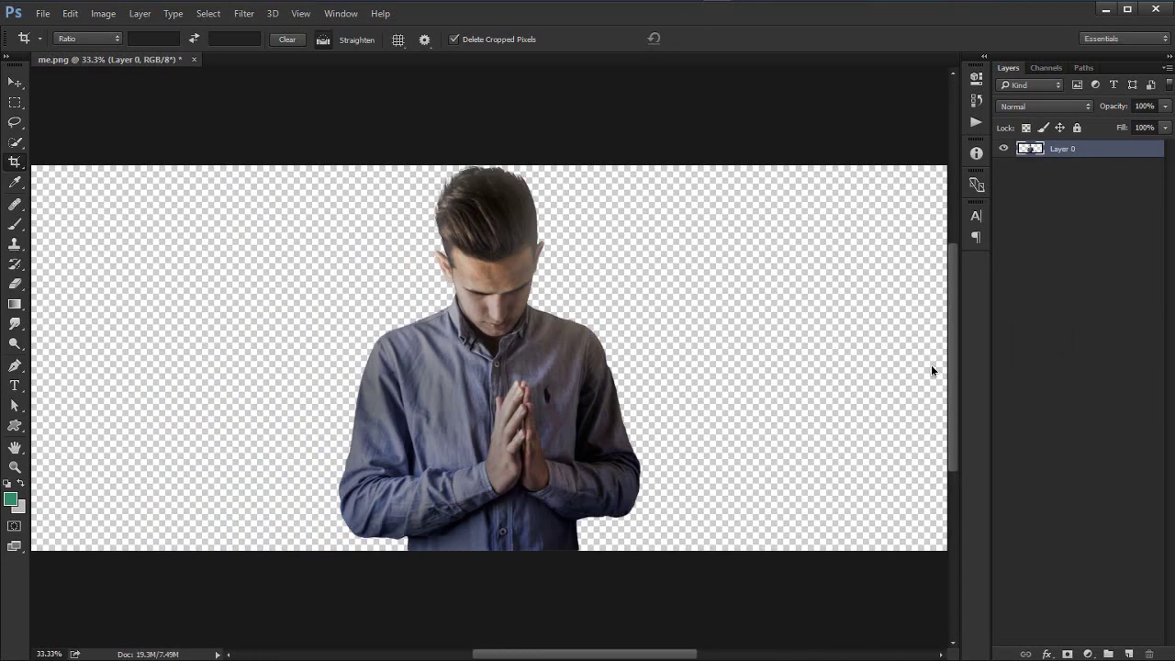
{"action": "key", "text": "ctrl+0"}
{"action": "key", "text": "z"}
{"action": "left_click_drag", "start_coordinate": [677, 315], "coordinate": [514, 292]}
Step: Refresh the project files folder and preview the bat wing JPG
{"action": "left_click", "coordinate": [1106, 8]}
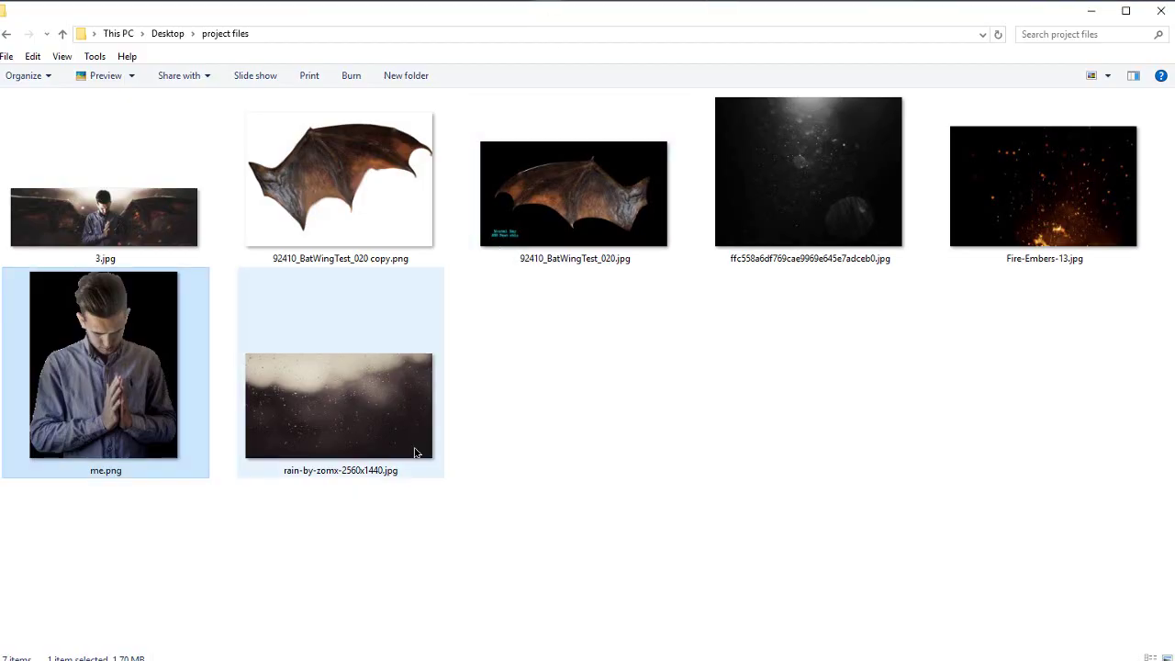
{"action": "right_click", "coordinate": [630, 475]}
{"action": "left_click", "coordinate": [734, 563]}
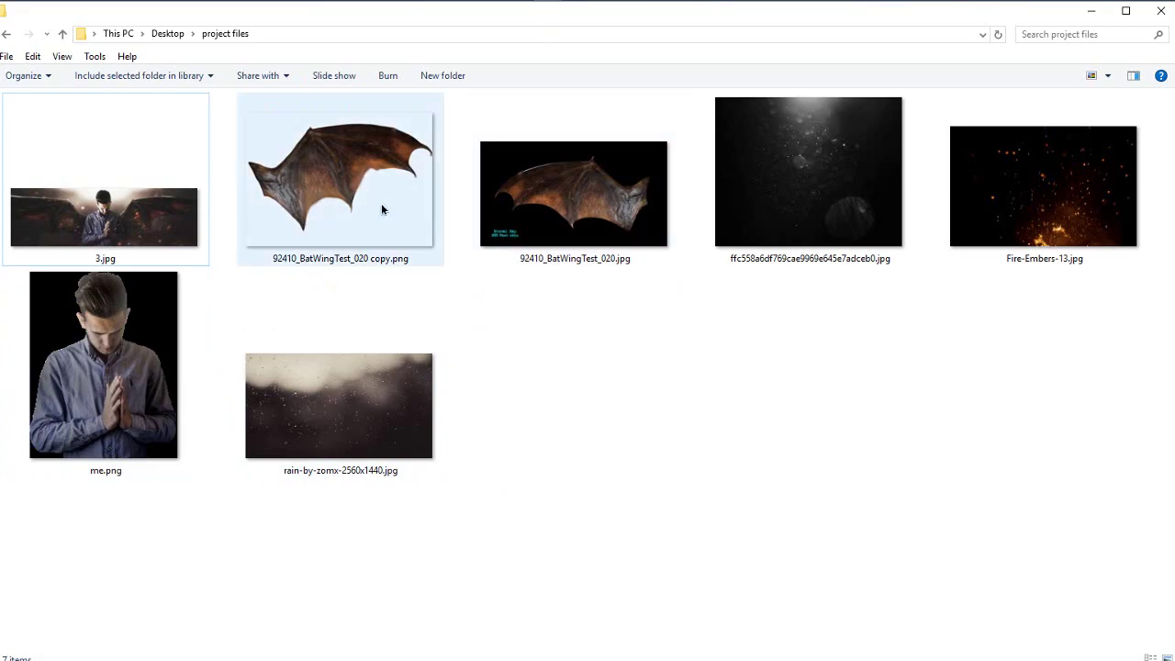
{"action": "double_click", "coordinate": [538, 218]}
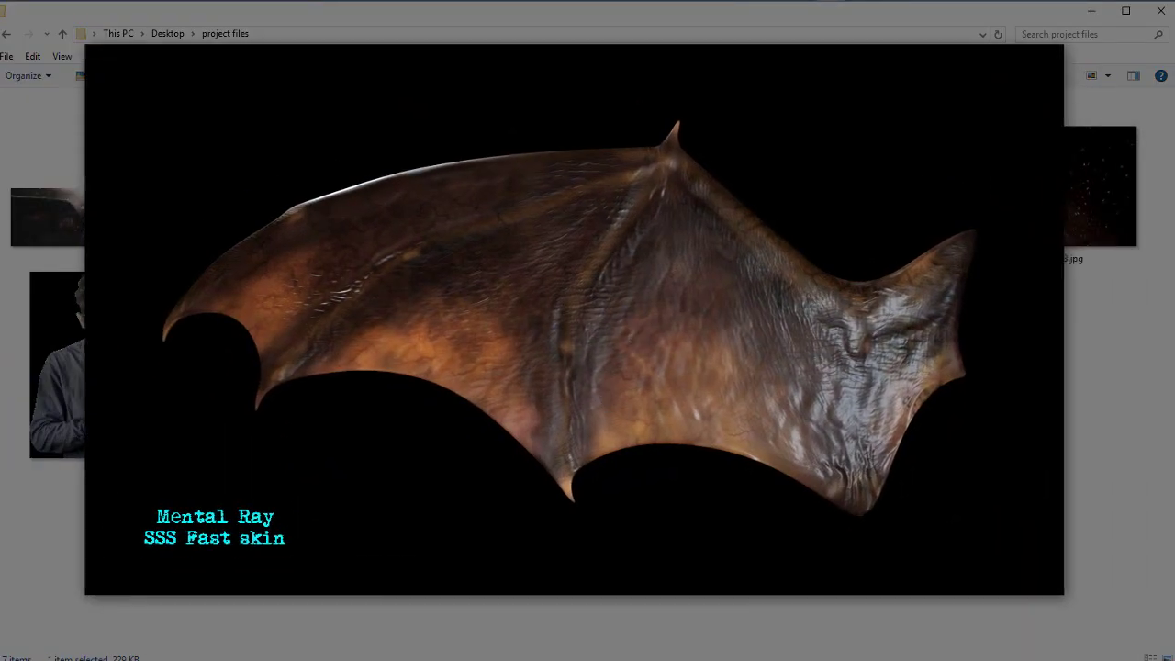
{"action": "key", "text": "Escape"}
Step: Place 92410_BatWingTest_020 copy.png onto the canvas, right of the man
{"action": "left_click_drag", "start_coordinate": [340, 174], "coordinate": [826, 14]}
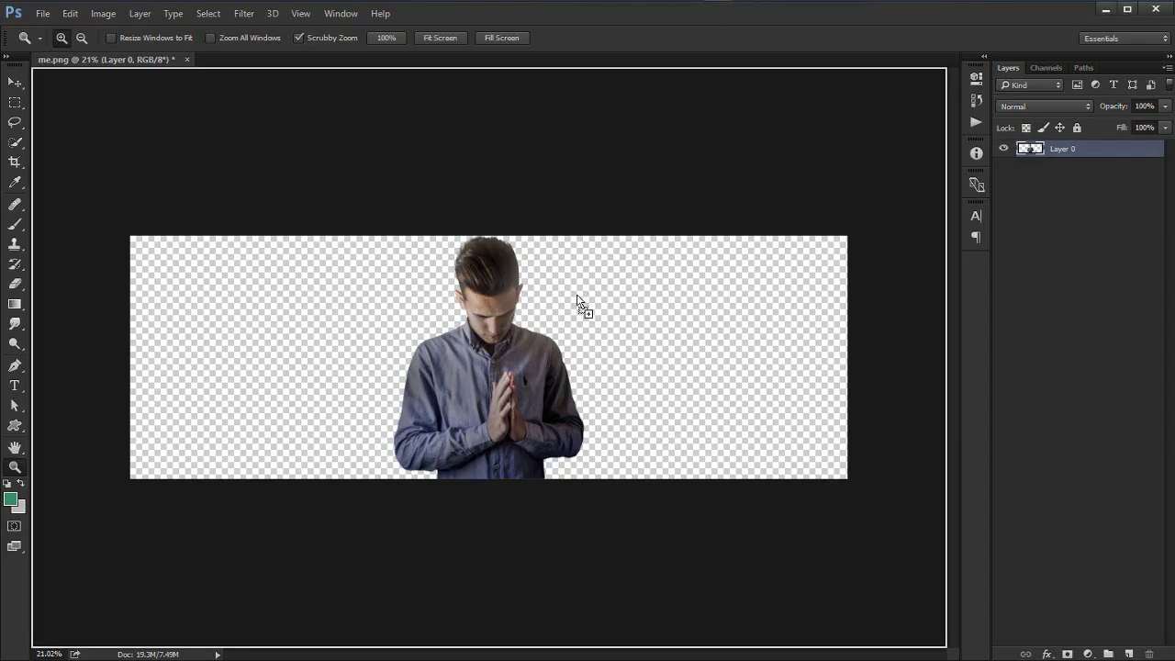
{"action": "left_click_drag", "start_coordinate": [577, 295], "coordinate": [576, 294]}
{"action": "left_click_drag", "start_coordinate": [536, 396], "coordinate": [737, 404]}
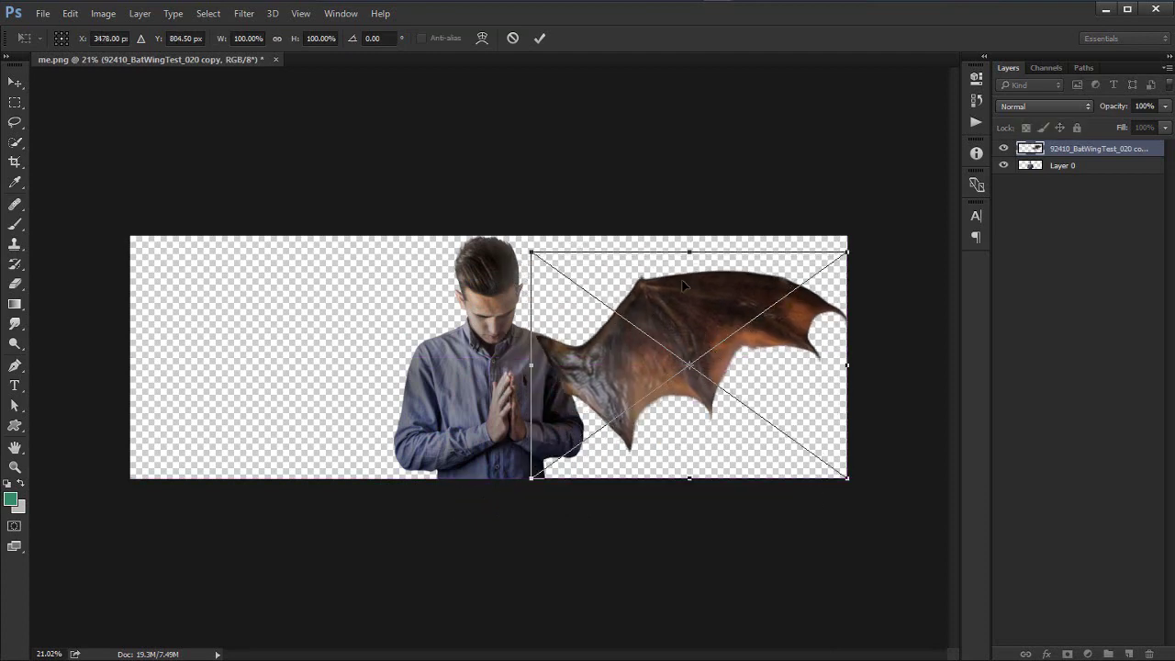
Step: Commit the wing placement and move the wing layer below the man's Layer 0
{"action": "key", "text": "Return"}
{"action": "key", "text": "z"}
{"action": "left_click_drag", "start_coordinate": [551, 332], "coordinate": [643, 331]}
{"action": "left_click_drag", "start_coordinate": [1092, 156], "coordinate": [1086, 170]}
{"action": "left_click", "coordinate": [1065, 150]}
{"action": "left_click_drag", "start_coordinate": [496, 322], "coordinate": [571, 331]}
{"action": "key", "text": "v"}
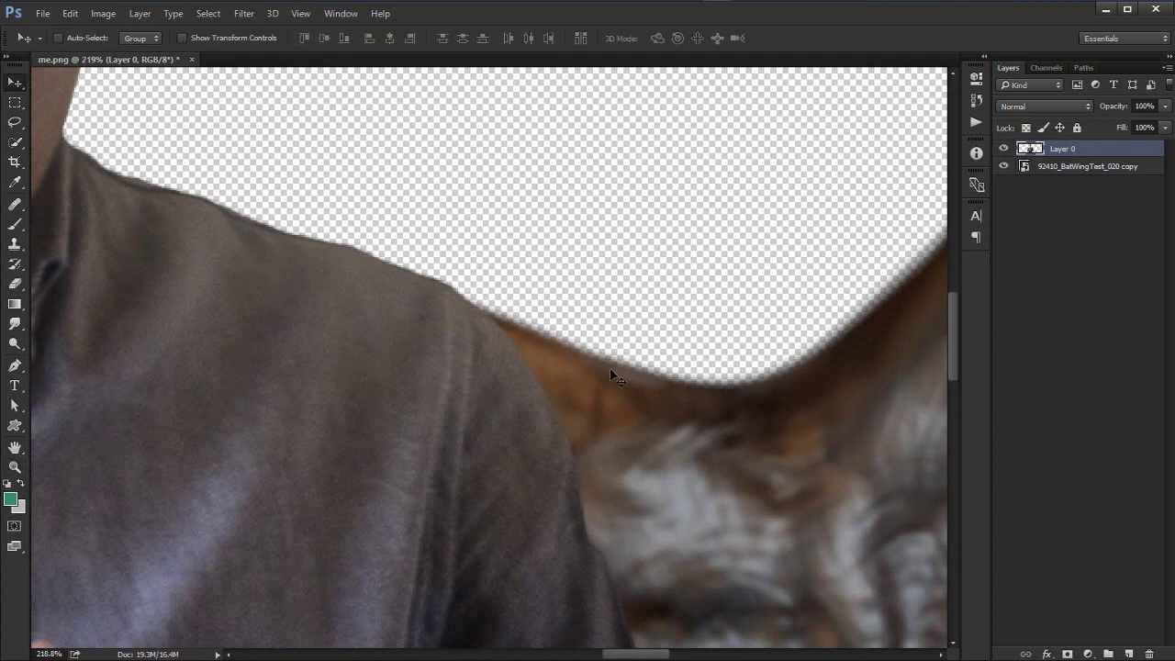
{"action": "left_click_drag", "start_coordinate": [613, 377], "coordinate": [624, 380]}
Step: Undo the accidental move of the man and reposition the bat wing slightly
{"action": "key", "text": "ctrl+w"}
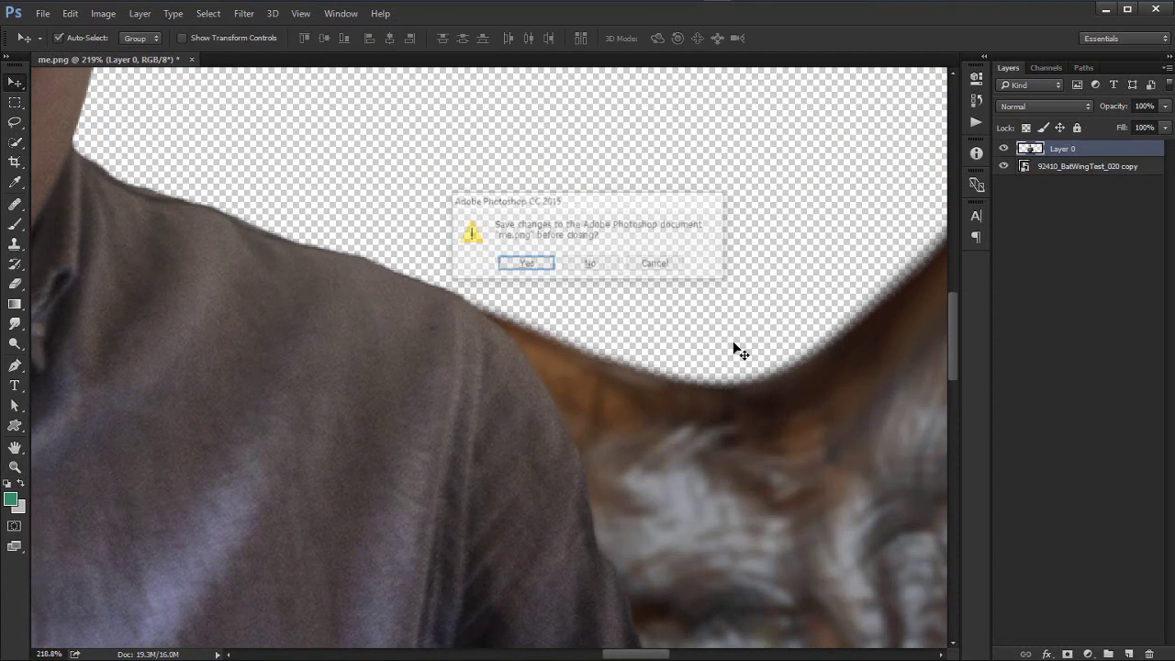
{"action": "left_click", "coordinate": [646, 264]}
{"action": "left_click", "coordinate": [70, 13]}
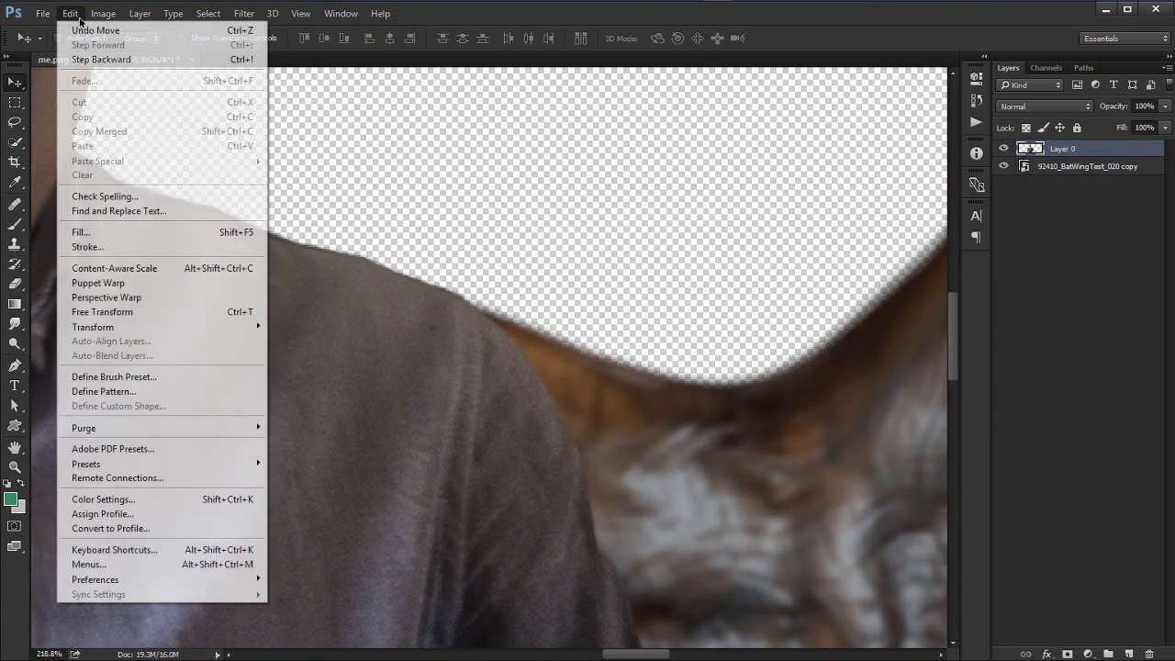
{"action": "left_click", "coordinate": [96, 27]}
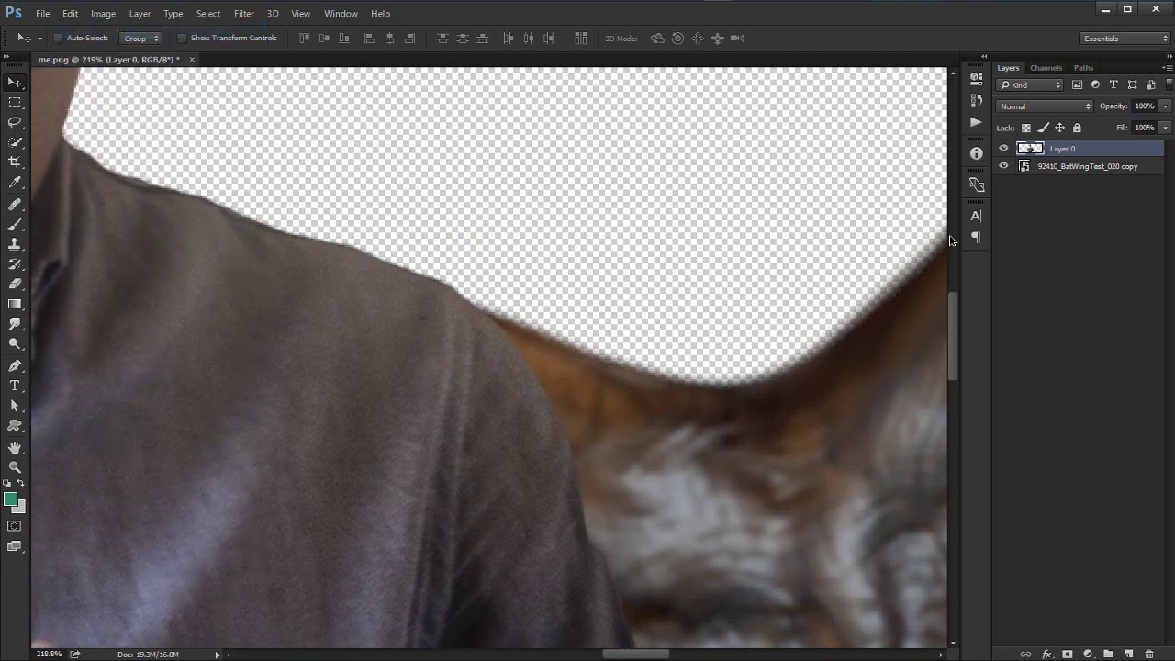
{"action": "left_click", "coordinate": [1063, 169]}
{"action": "mouse_move", "coordinate": [692, 416]}
{"action": "left_mouse_down"}
{"action": "mouse_move", "coordinate": [685, 426]}
{"action": "mouse_move", "coordinate": [729, 387]}
{"action": "mouse_move", "coordinate": [741, 406]}
{"action": "mouse_move", "coordinate": [683, 403]}
{"action": "left_mouse_up"}
Step: Crop the canvas wider on the right so the entire wing fits
{"action": "left_click_drag", "start_coordinate": [153, 336], "coordinate": [868, 383]}
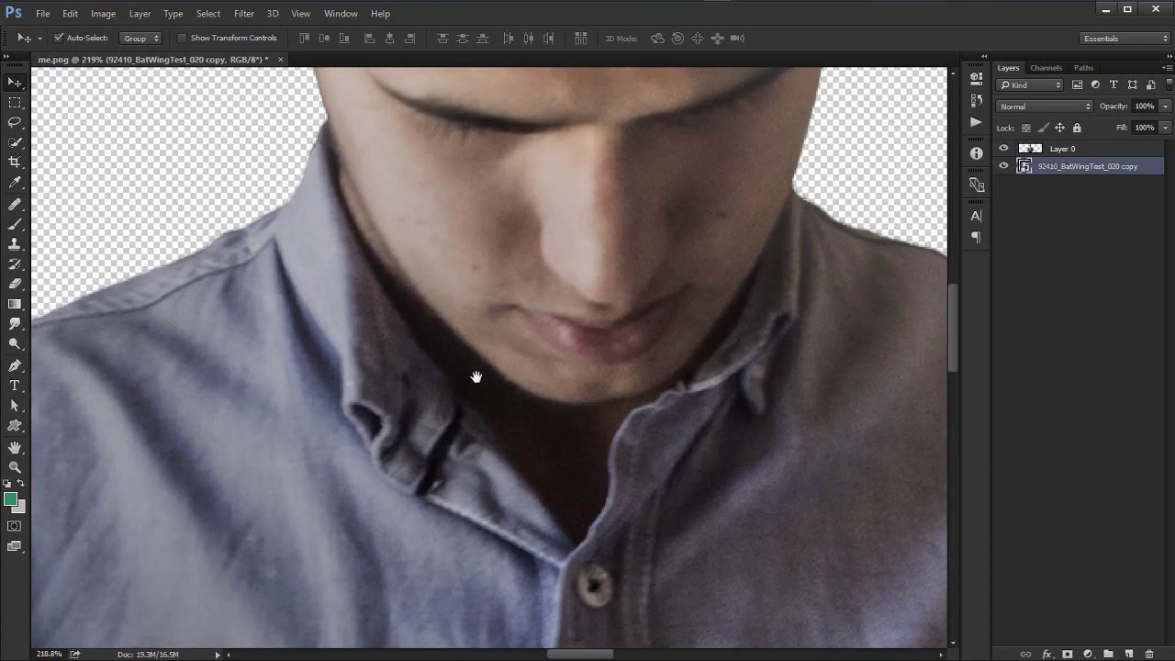
{"action": "key", "text": "ctrl+0"}
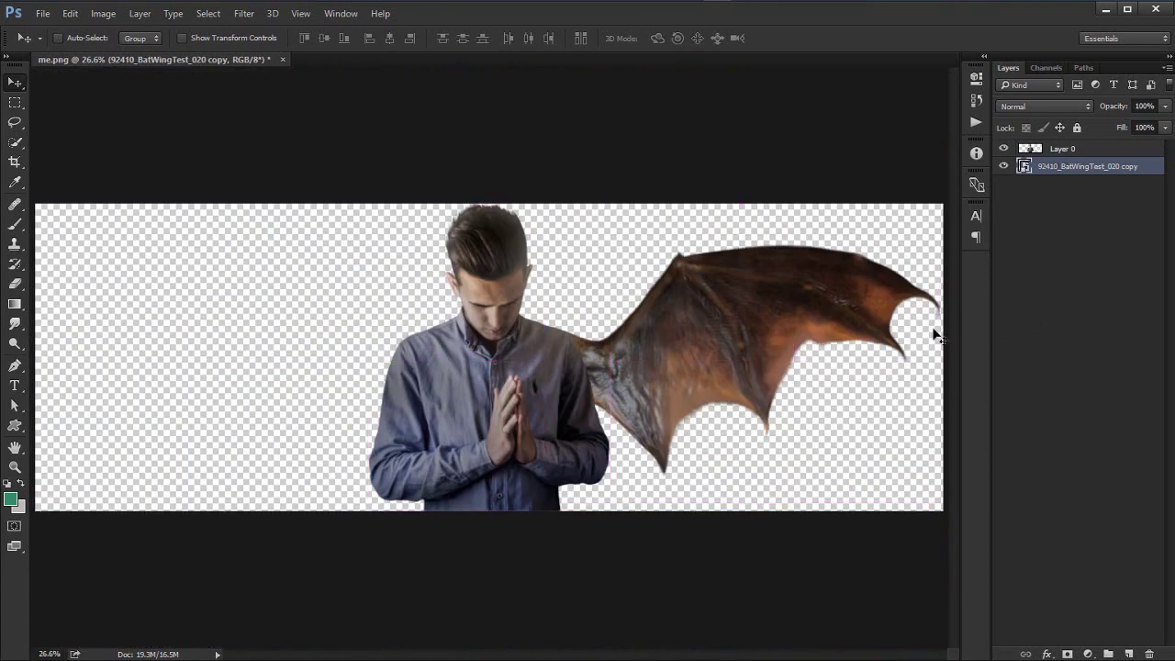
{"action": "key", "text": "c"}
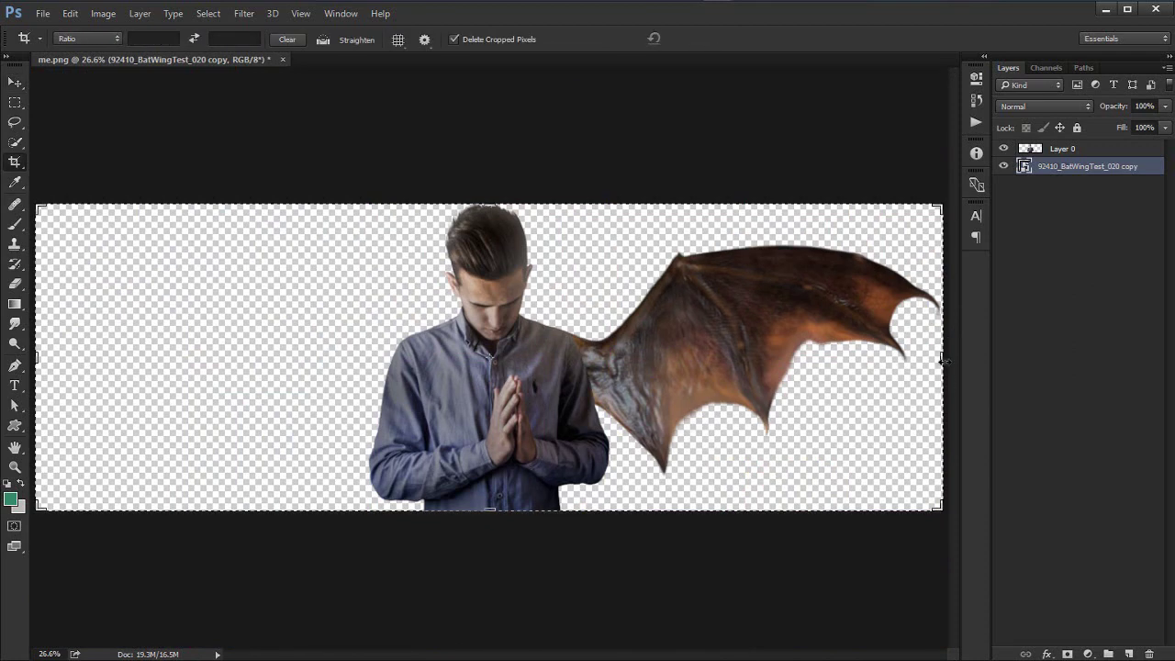
{"action": "left_click_drag", "start_coordinate": [943, 360], "coordinate": [892, 359]}
{"action": "key", "text": "Return"}
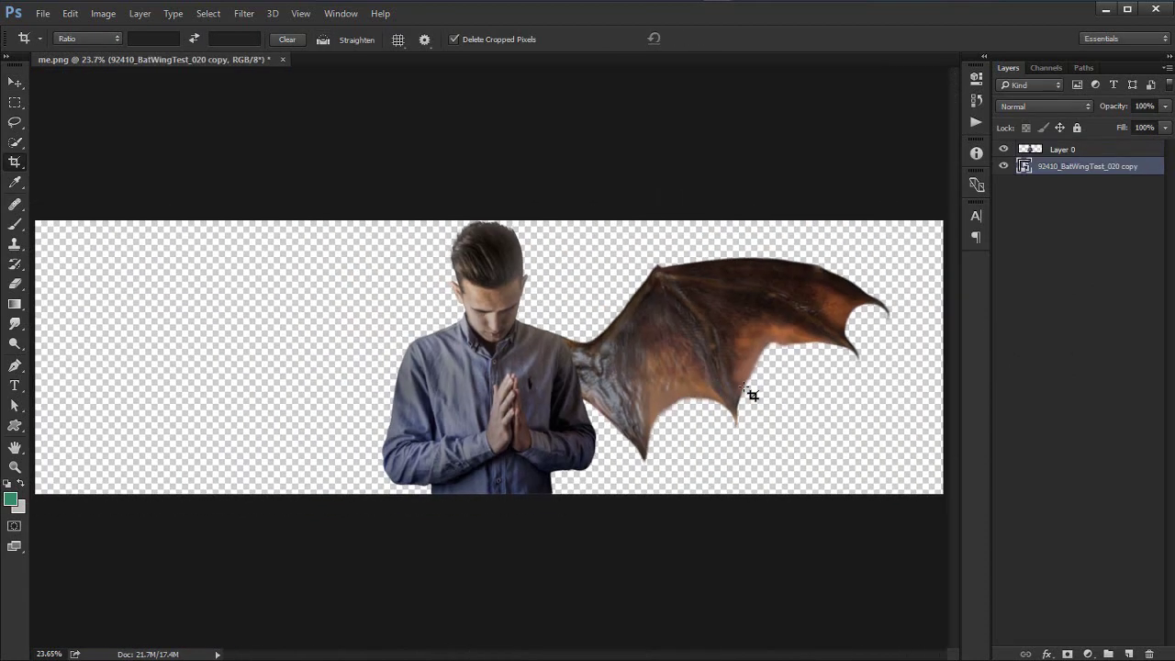
{"action": "left_click", "coordinate": [1089, 151]}
{"action": "left_click", "coordinate": [1106, 171]}
Step: Make the bat wing layer visible and open Shadows/Highlights on it
{"action": "left_click", "coordinate": [103, 13]}
{"action": "mouse_move", "coordinate": [140, 52]}
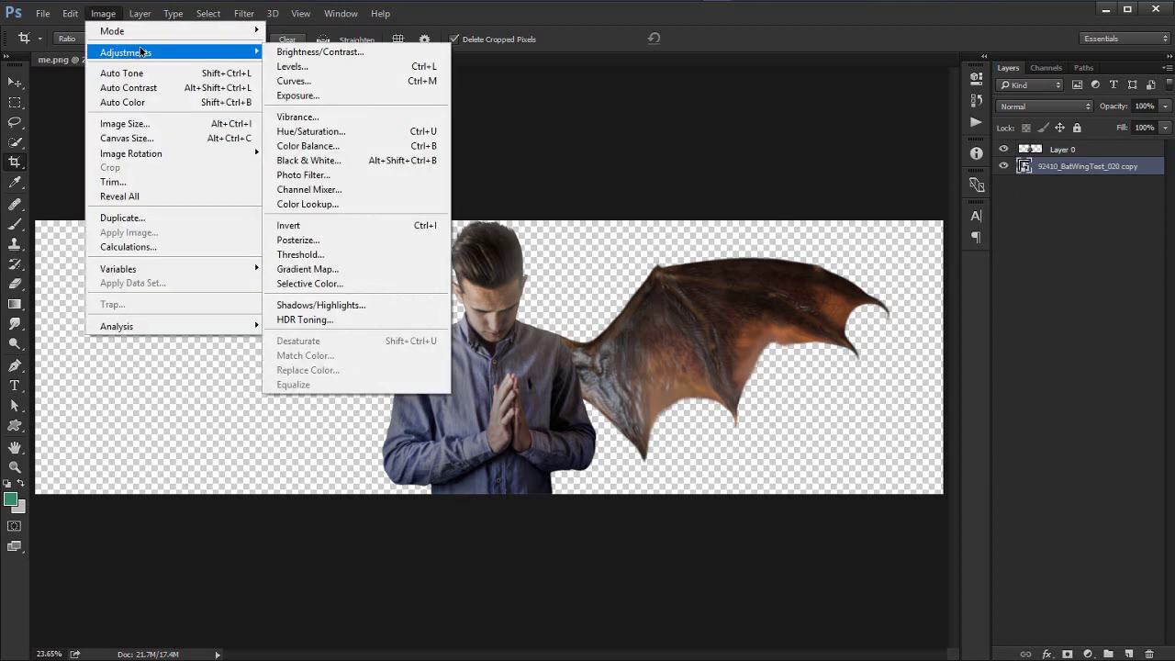
{"action": "left_click", "coordinate": [1011, 168]}
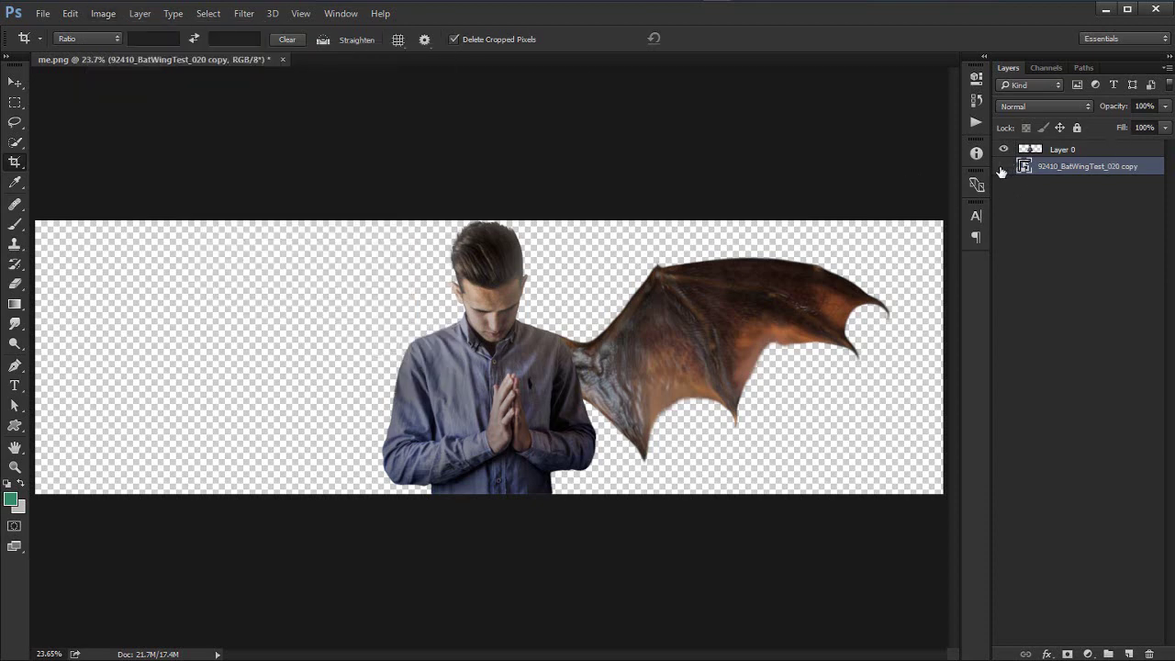
{"action": "left_click", "coordinate": [1003, 167]}
{"action": "left_click", "coordinate": [103, 13]}
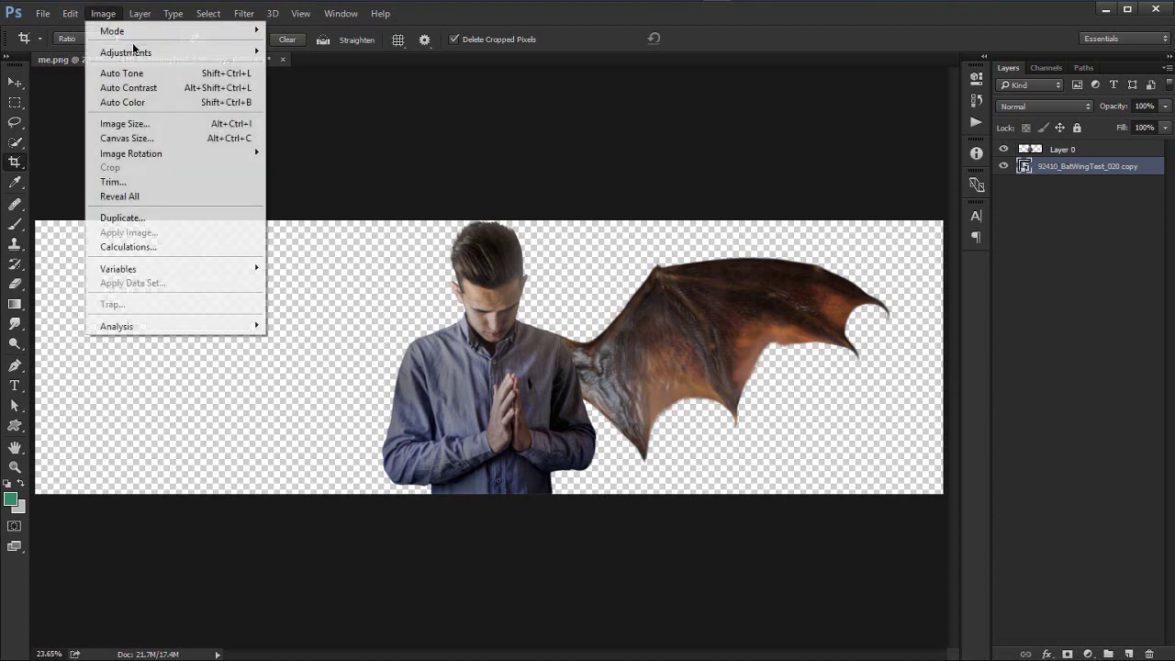
{"action": "mouse_move", "coordinate": [216, 53]}
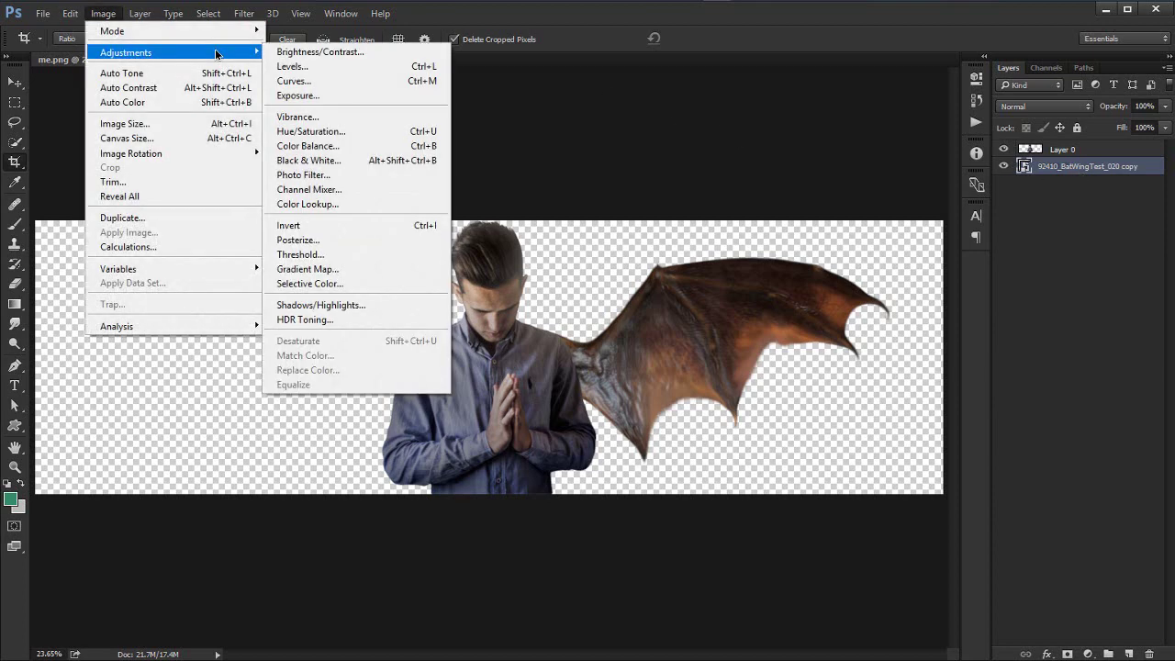
{"action": "left_click", "coordinate": [362, 305]}
Step: Set Shadows 0, Highlights 53/73/481, Color -100 and Midtone -30
{"action": "left_click_drag", "start_coordinate": [635, 130], "coordinate": [436, 197]}
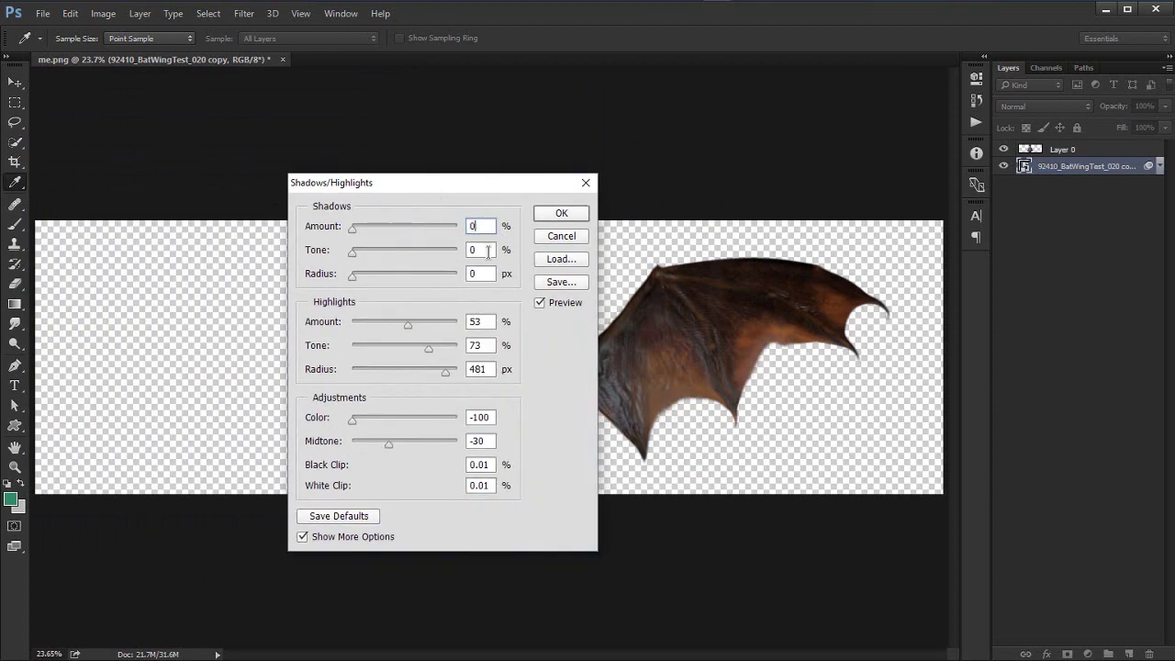
{"action": "left_click", "coordinate": [489, 252]}
{"action": "left_click", "coordinate": [477, 274]}
{"action": "left_click", "coordinate": [482, 322]}
{"action": "left_click", "coordinate": [481, 418]}
{"action": "left_click", "coordinate": [480, 463]}
{"action": "left_click", "coordinate": [482, 485]}
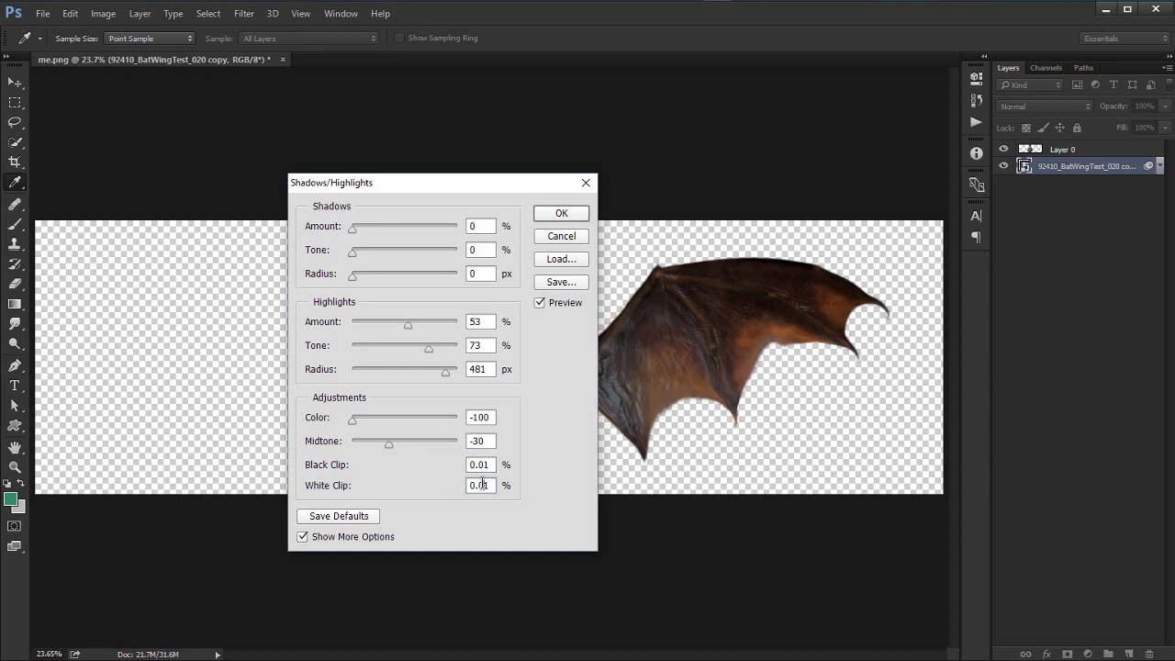
Step: Compare the wing before and after, then apply the Shadows/Highlights filter
{"action": "left_click", "coordinate": [540, 303]}
{"action": "left_click_drag", "start_coordinate": [489, 192], "coordinate": [284, 176]}
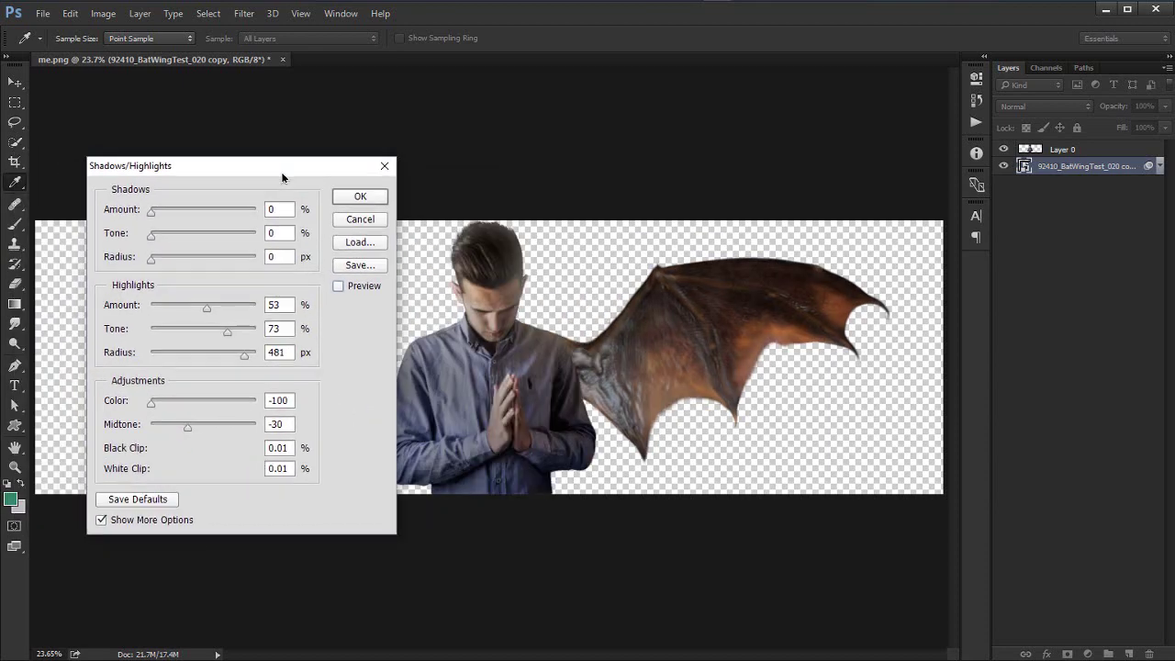
{"action": "left_click", "coordinate": [338, 286]}
{"action": "left_click", "coordinate": [339, 286]}
{"action": "left_click", "coordinate": [339, 287]}
{"action": "left_click", "coordinate": [361, 198]}
{"action": "key", "text": "c"}
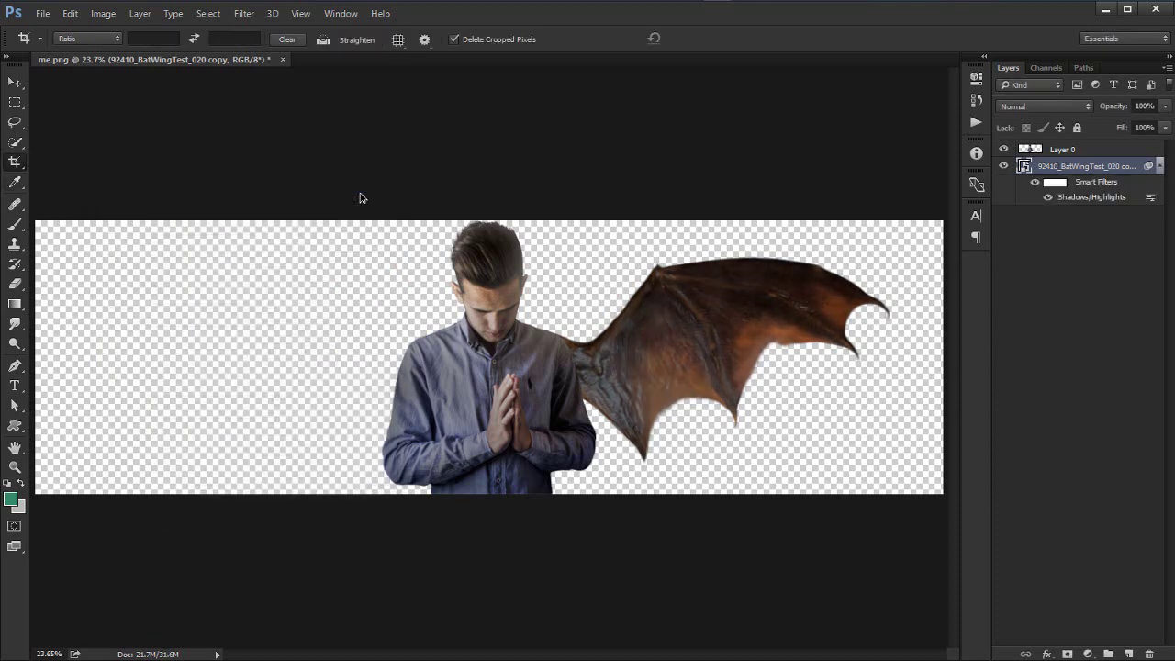
{"action": "left_click", "coordinate": [1160, 168]}
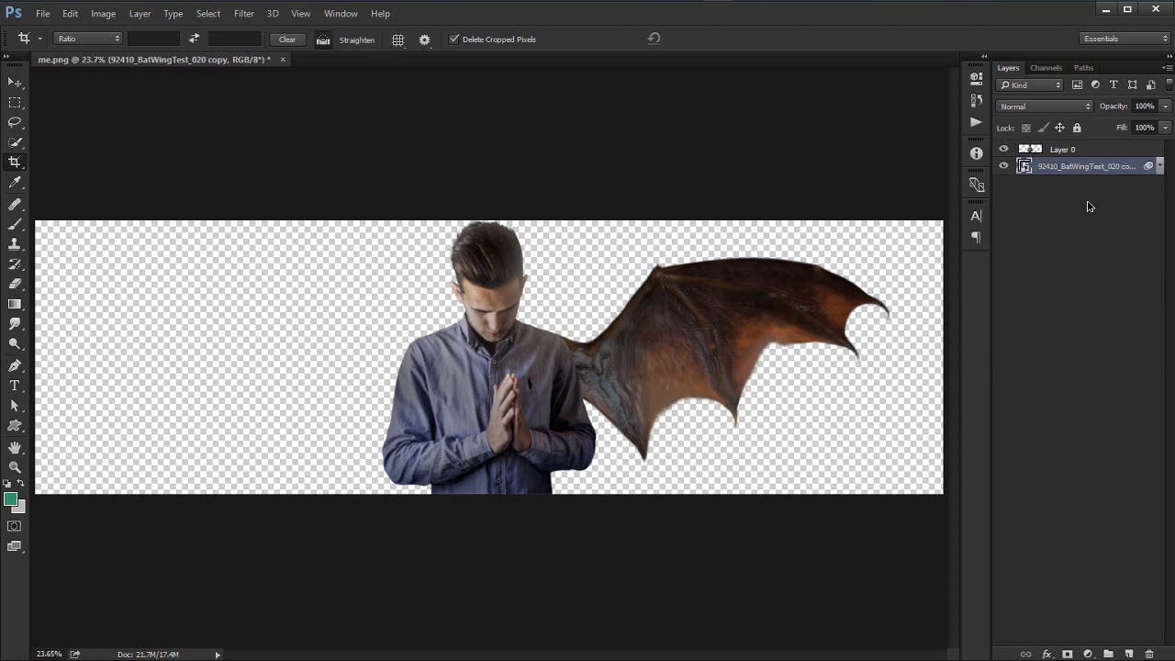
Step: Duplicate the bat wing, flip it horizontally and move it to the man's left
{"action": "key", "text": "ctrl+j"}
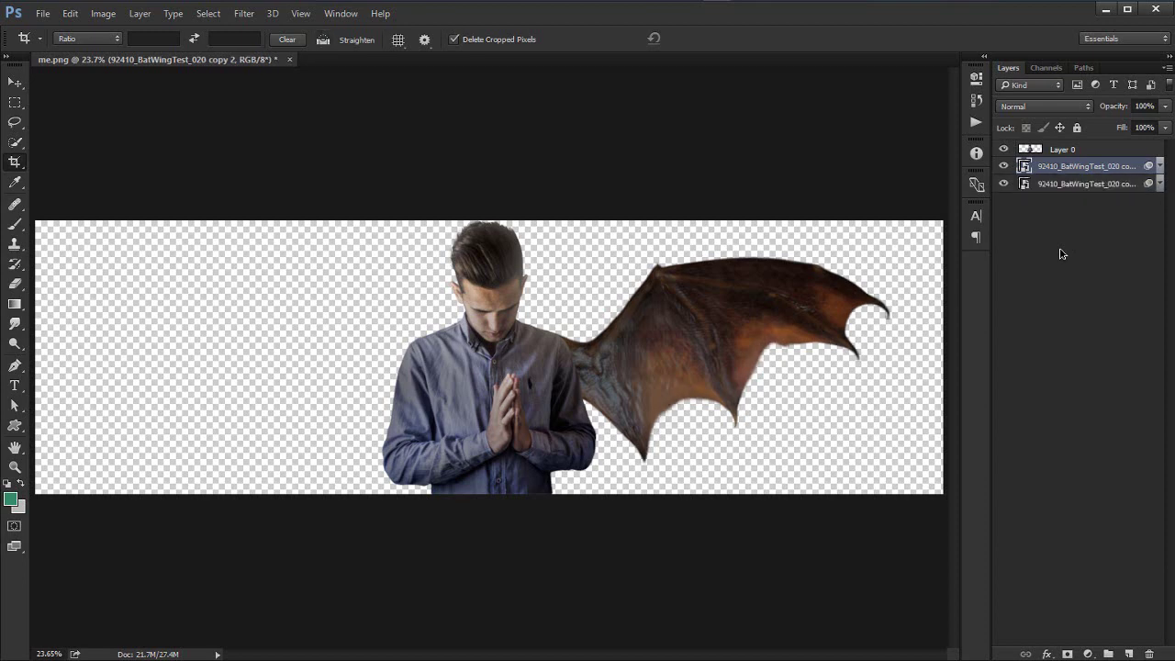
{"action": "key", "text": "ctrl+t"}
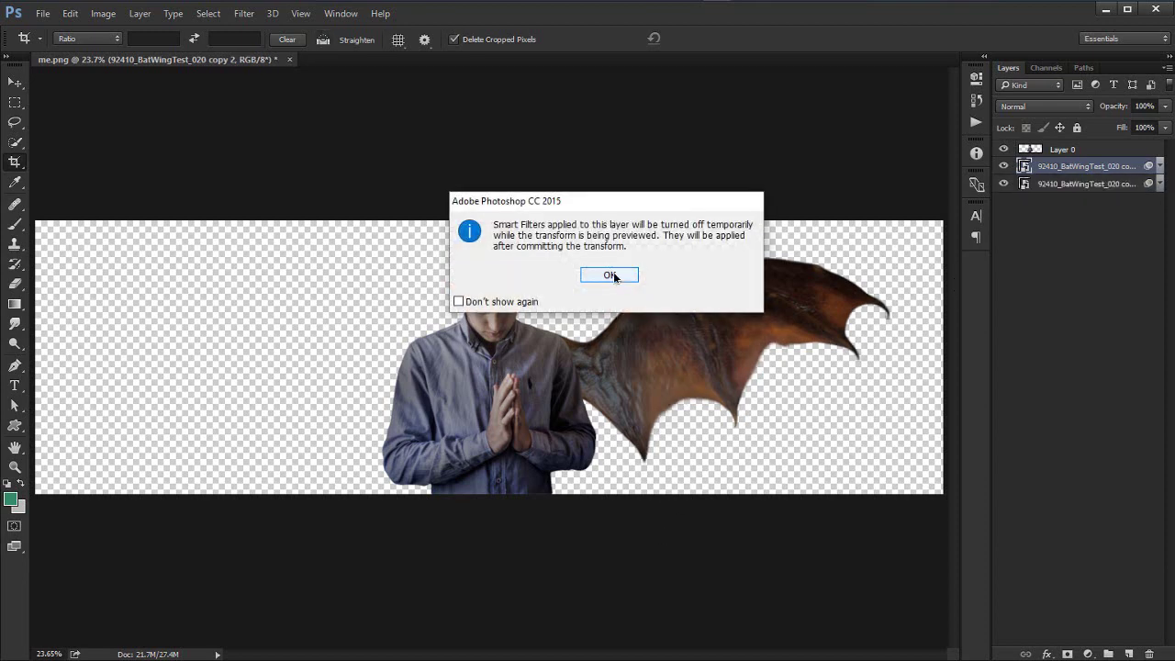
{"action": "left_click", "coordinate": [613, 274]}
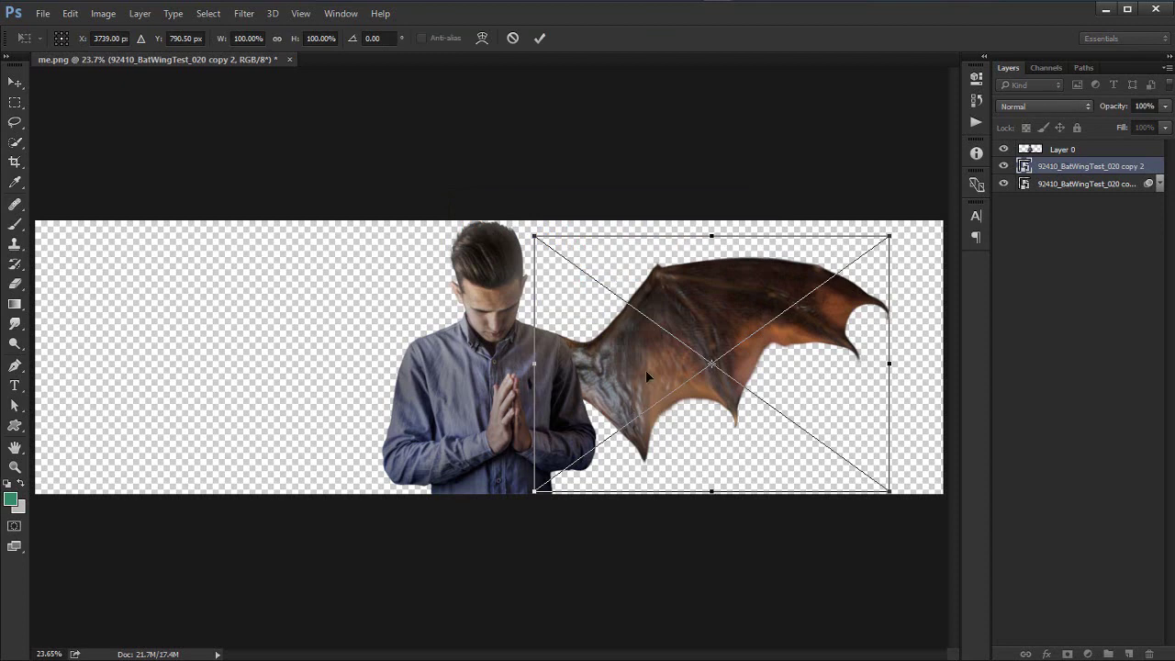
{"action": "right_click", "coordinate": [666, 344]}
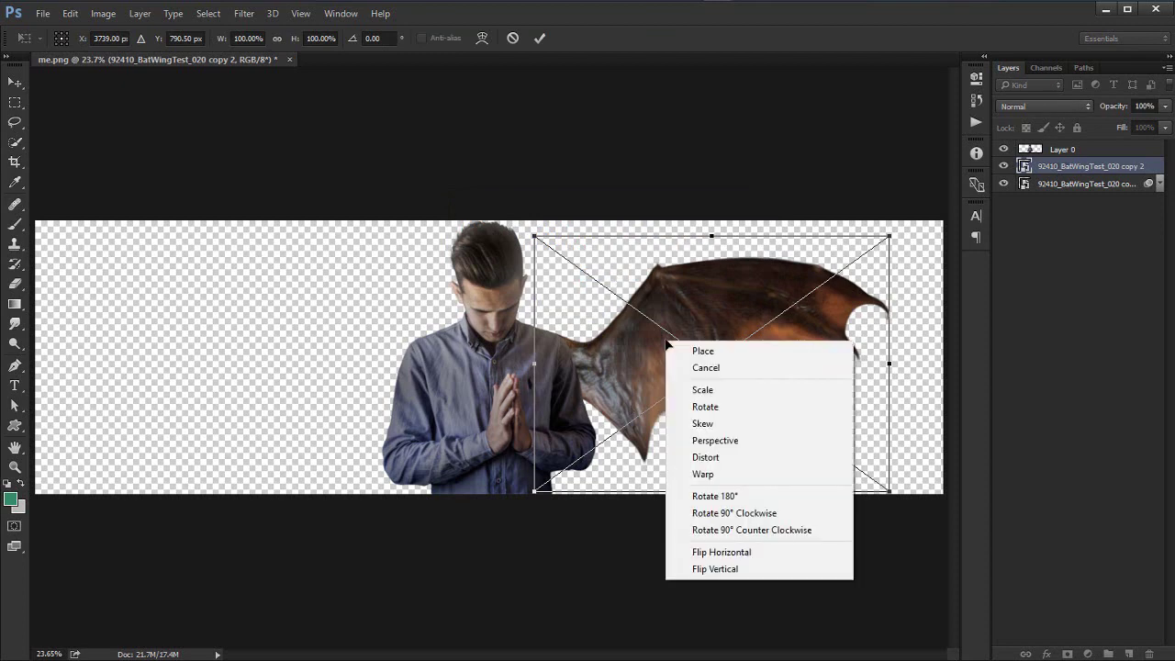
{"action": "left_click", "coordinate": [740, 553]}
{"action": "left_click_drag", "start_coordinate": [791, 445], "coordinate": [354, 445]}
{"action": "key", "text": "Return"}
Step: Reposition the left wing so it sits behind the man's shoulder
{"action": "key", "text": "z"}
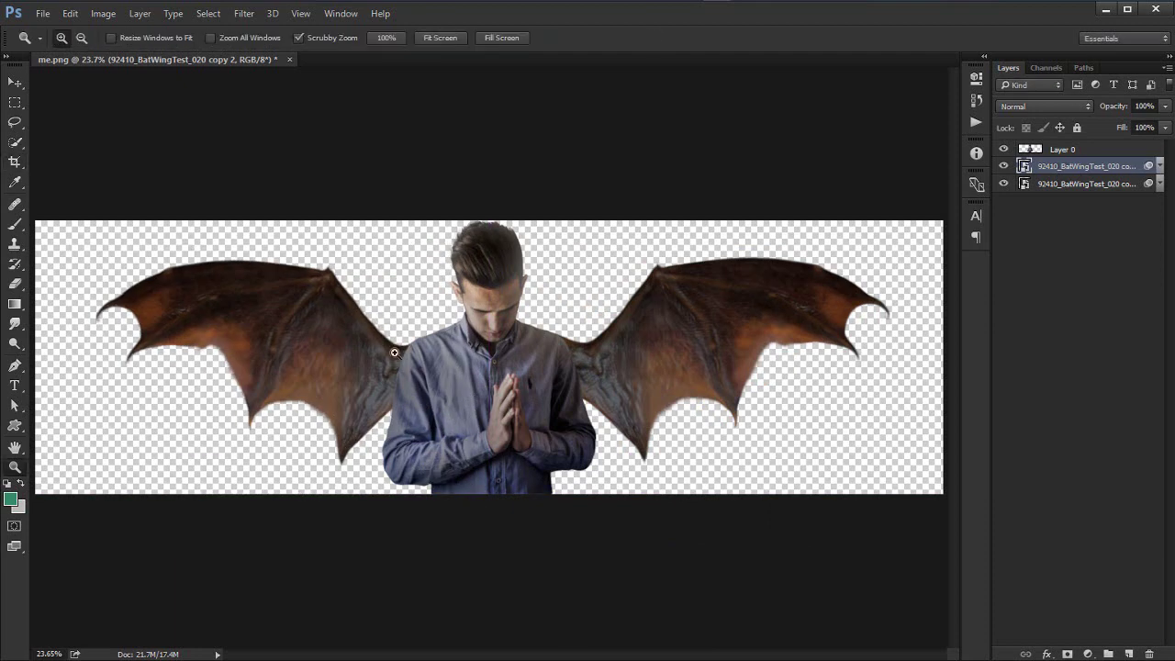
{"action": "left_click_drag", "start_coordinate": [394, 349], "coordinate": [517, 341]}
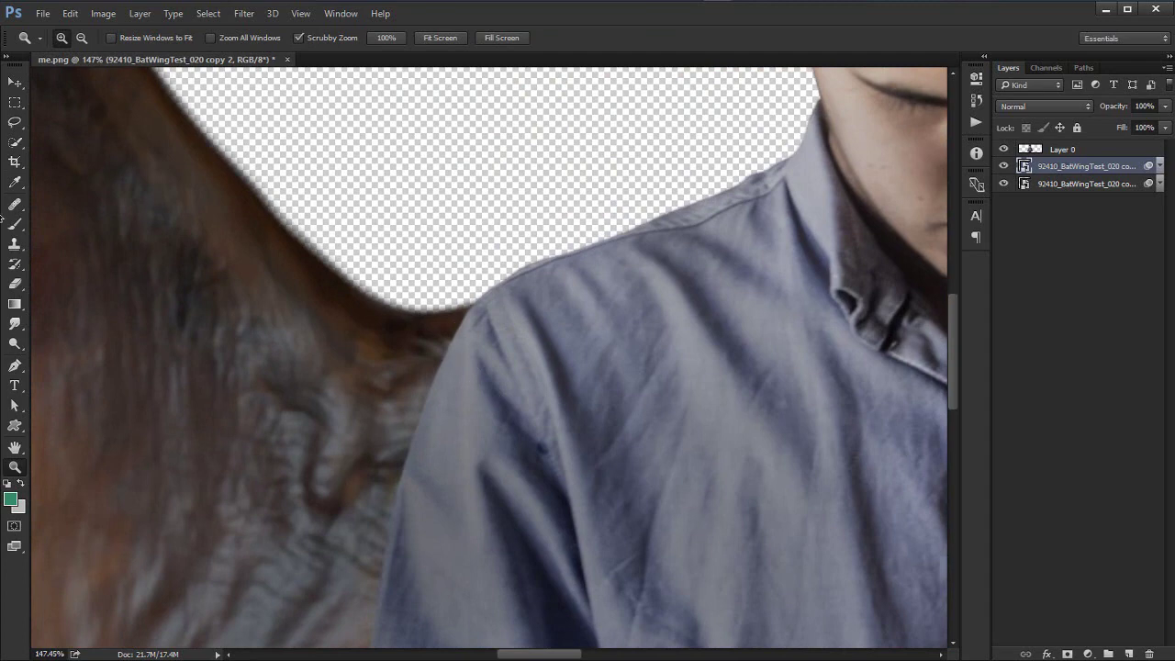
{"action": "left_click", "coordinate": [14, 82]}
{"action": "left_click_drag", "start_coordinate": [315, 360], "coordinate": [350, 341]}
{"action": "key", "text": "ctrl"}
{"action": "key", "text": "ctrl+0"}
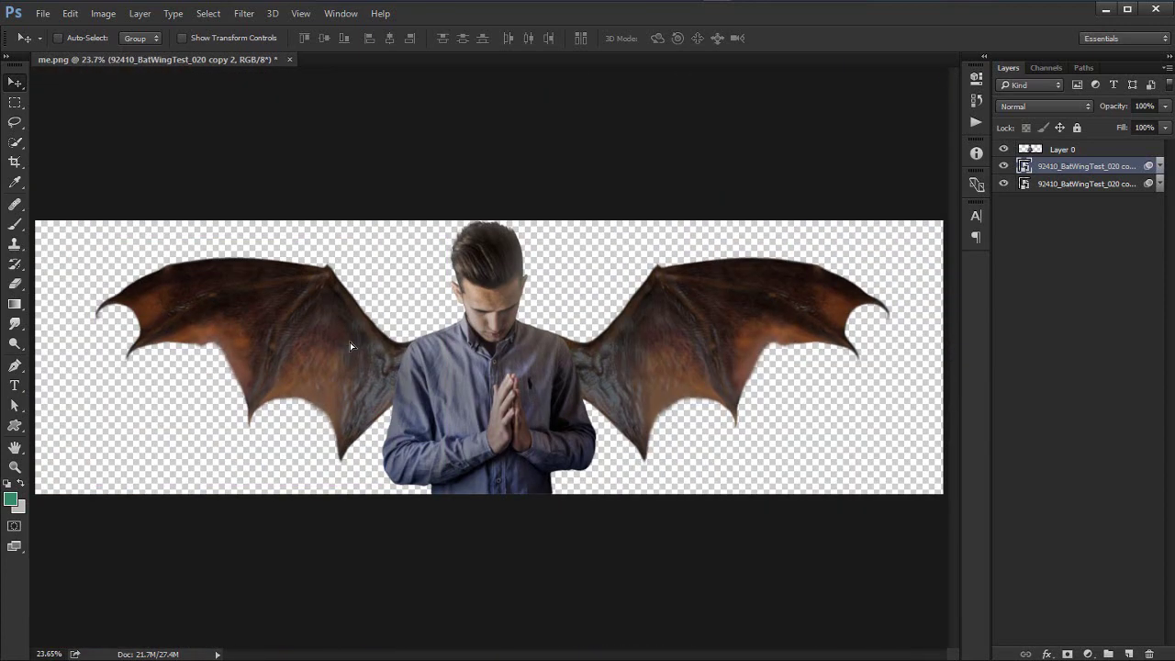
Step: Rotate the left wing to about -2.97° and shift it slightly down-right
{"action": "key", "text": "ctrl+t"}
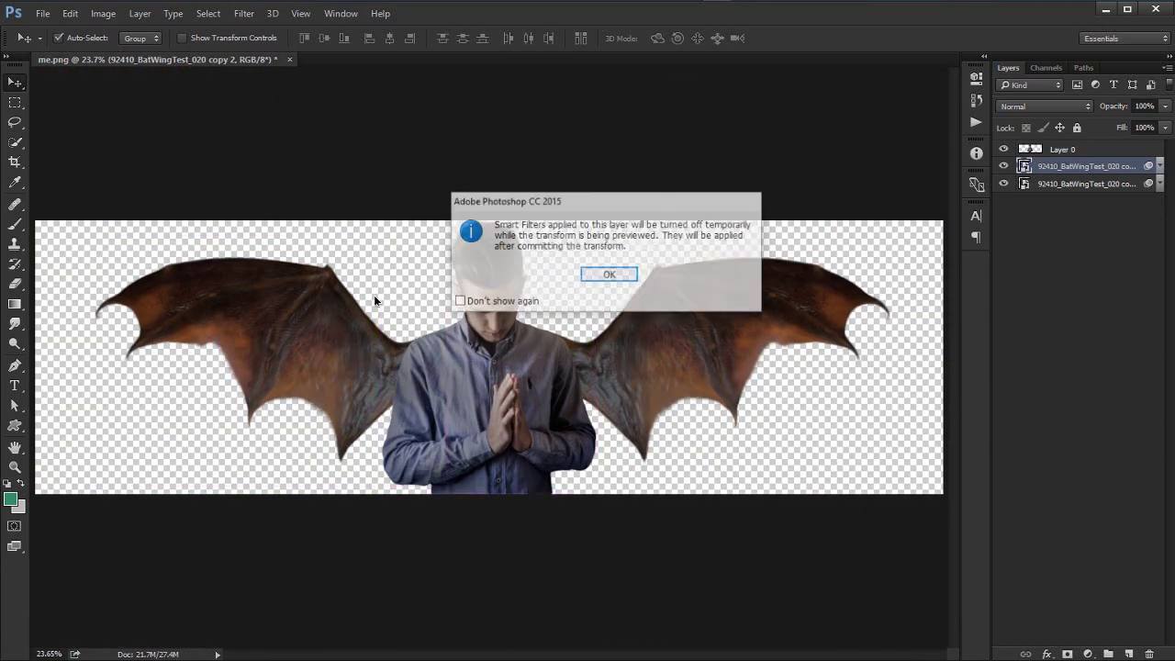
{"action": "left_click", "coordinate": [609, 273]}
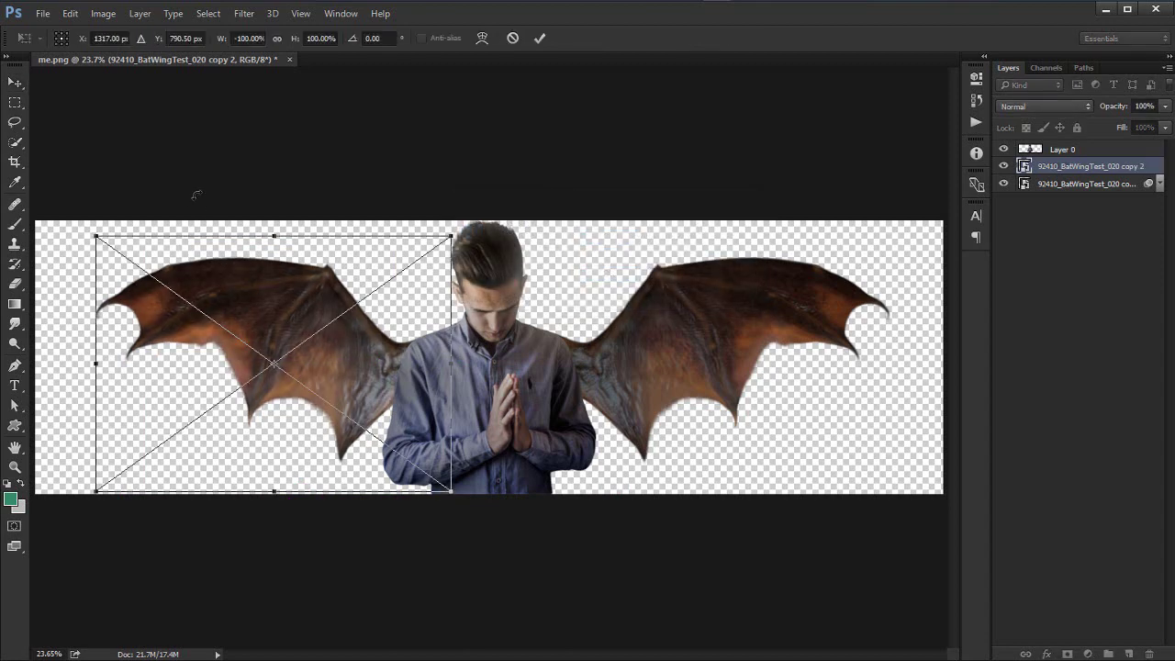
{"action": "left_click_drag", "start_coordinate": [195, 195], "coordinate": [207, 227]}
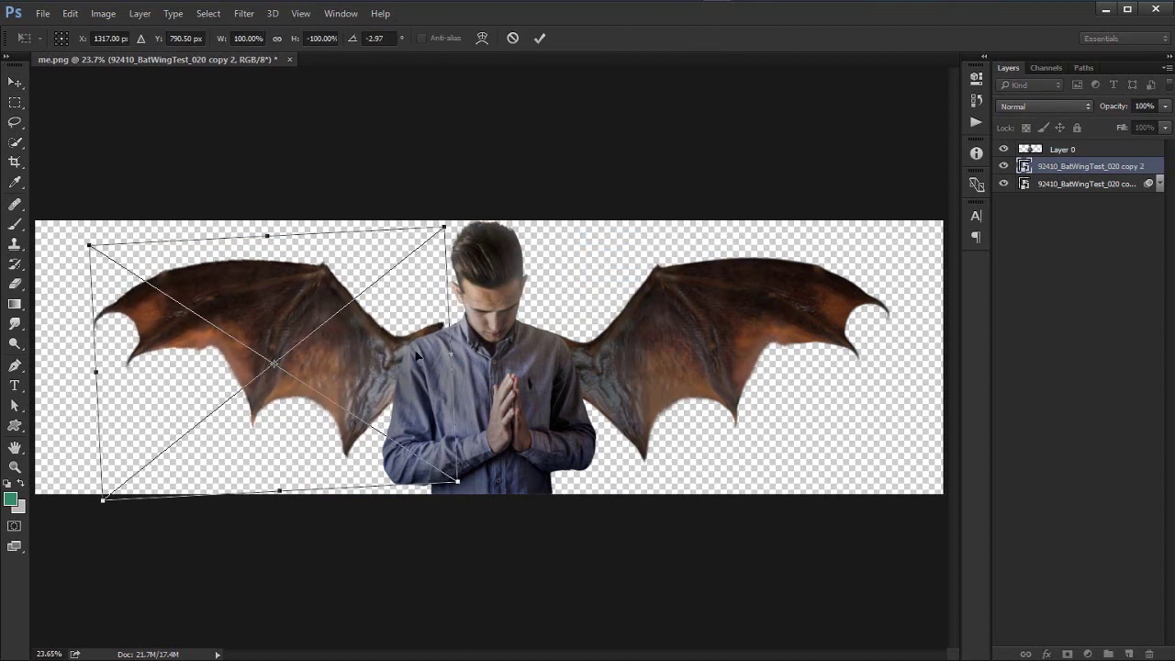
{"action": "left_click_drag", "start_coordinate": [415, 353], "coordinate": [544, 290]}
{"action": "key", "text": "Return"}
{"action": "key", "text": "z"}
{"action": "key", "text": "v"}
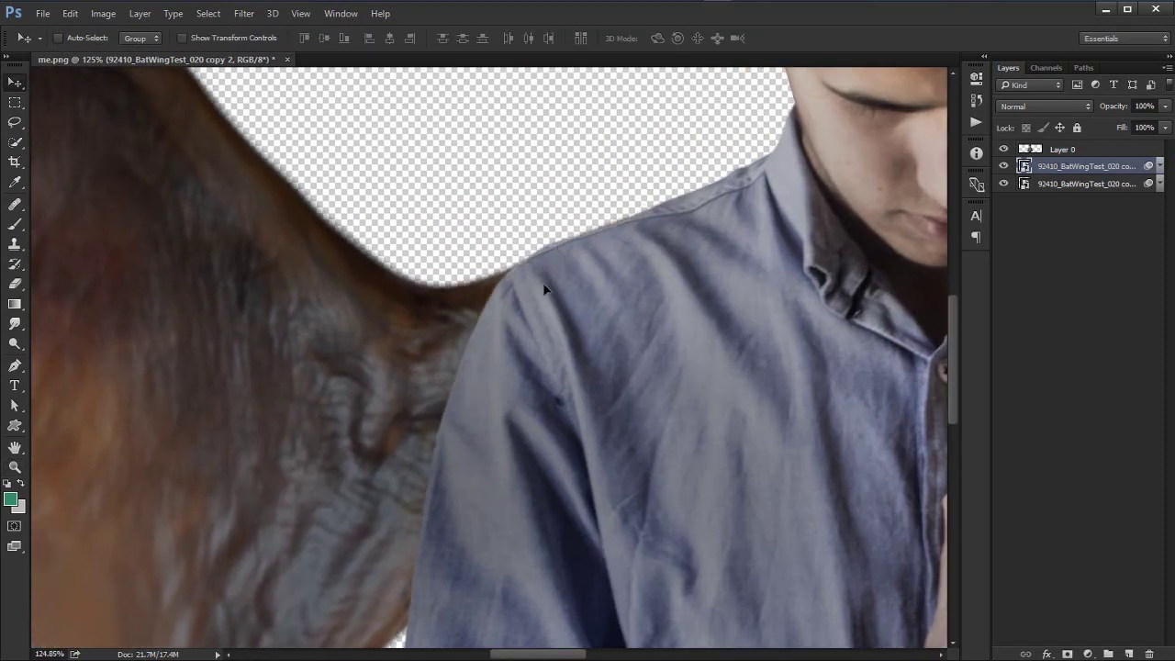
{"action": "key", "text": "ctrl+0"}
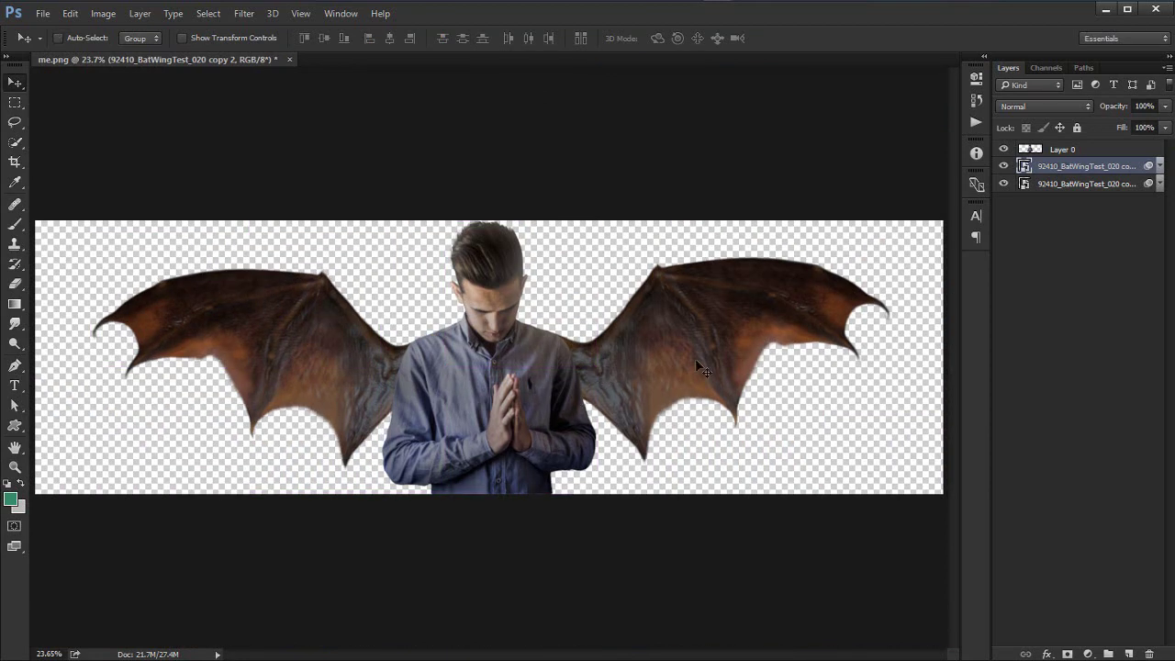
Step: Group both wing layers into Group 1 and clip a new empty Layer 1 to it
{"action": "left_click", "coordinate": [1120, 184], "text": "shift"}
{"action": "left_click_drag", "start_coordinate": [1120, 184], "coordinate": [1110, 654]}
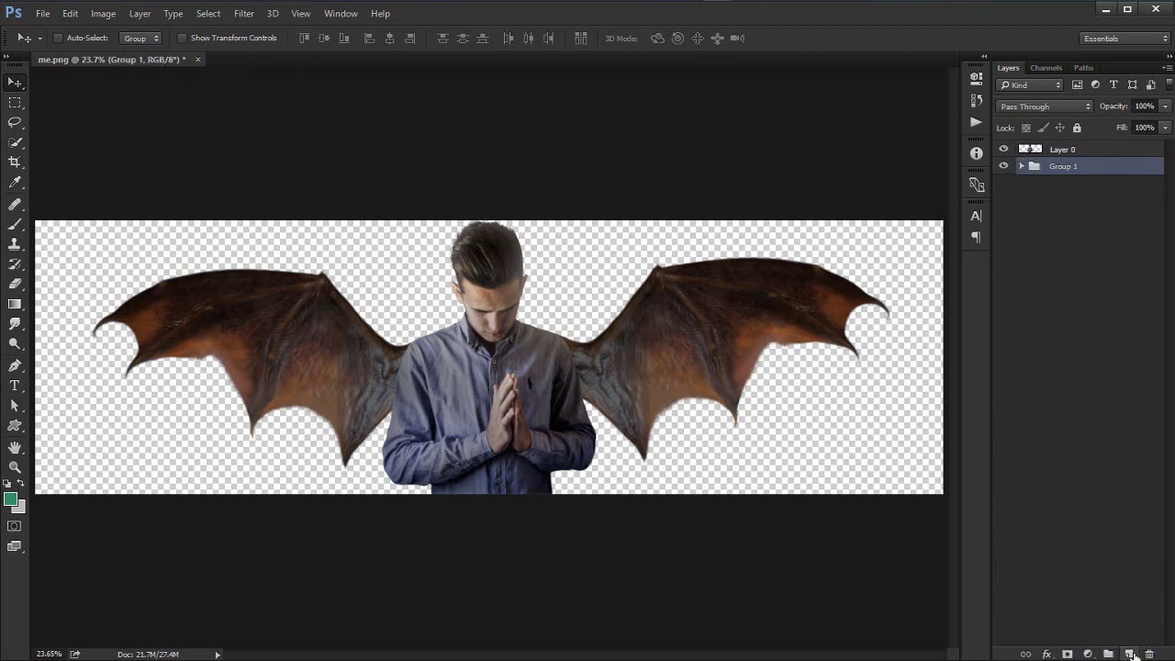
{"action": "left_click", "coordinate": [1130, 654]}
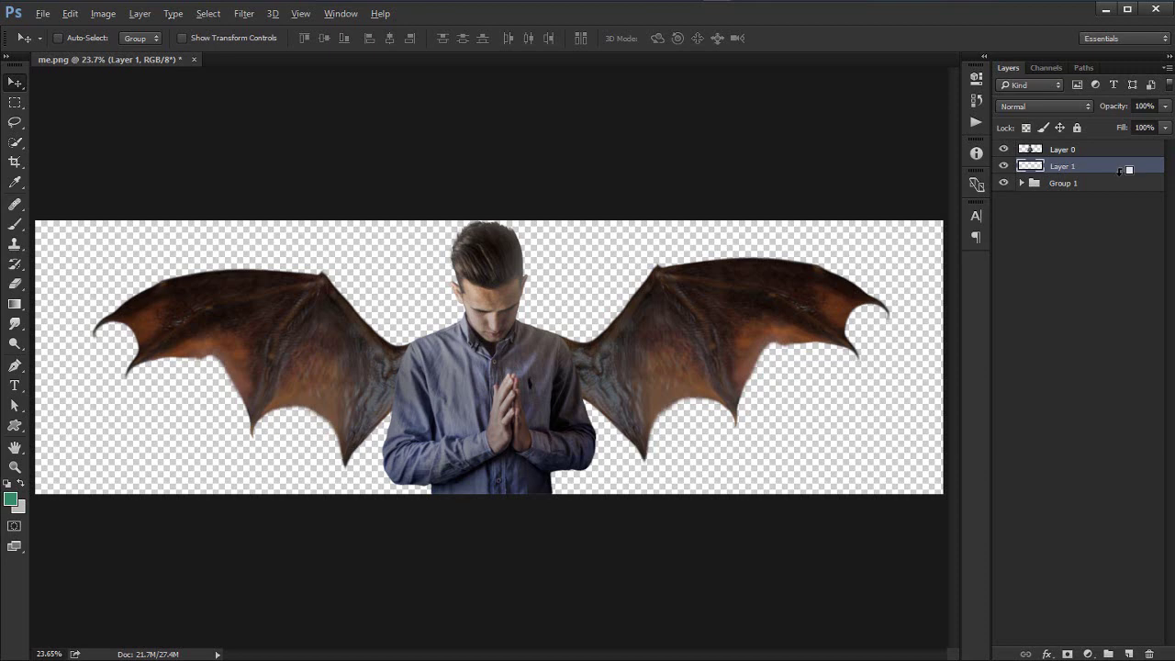
{"action": "right_click", "coordinate": [1129, 174]}
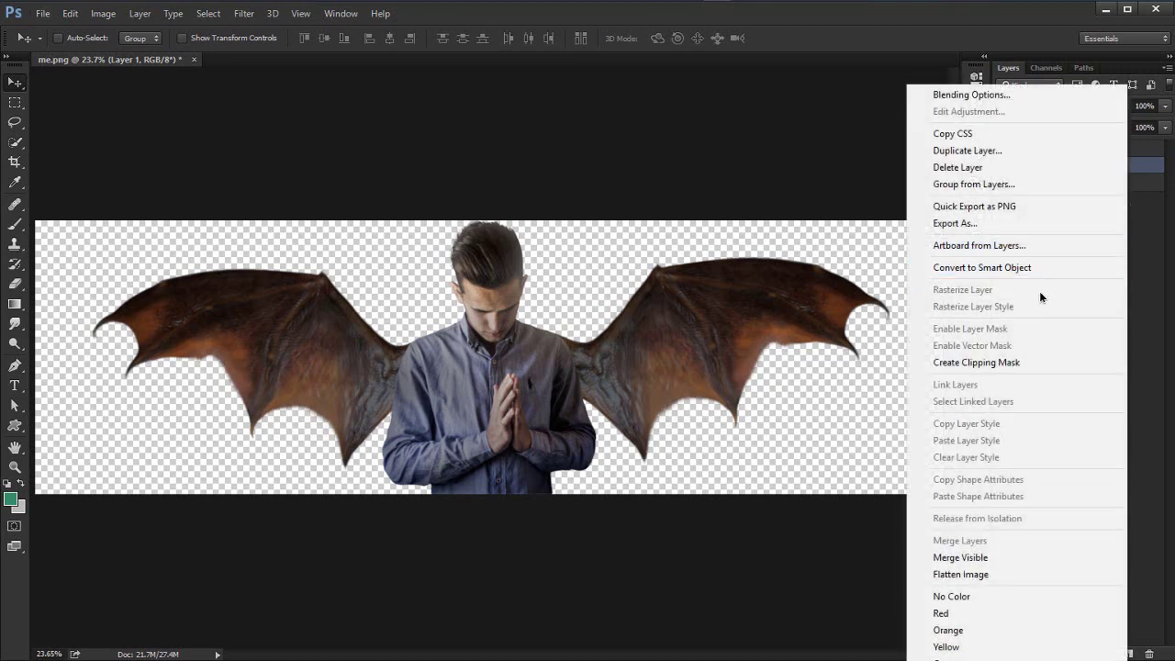
{"action": "left_click", "coordinate": [1030, 363]}
Step: Set the foreground colour to pure black
{"action": "key", "text": "z"}
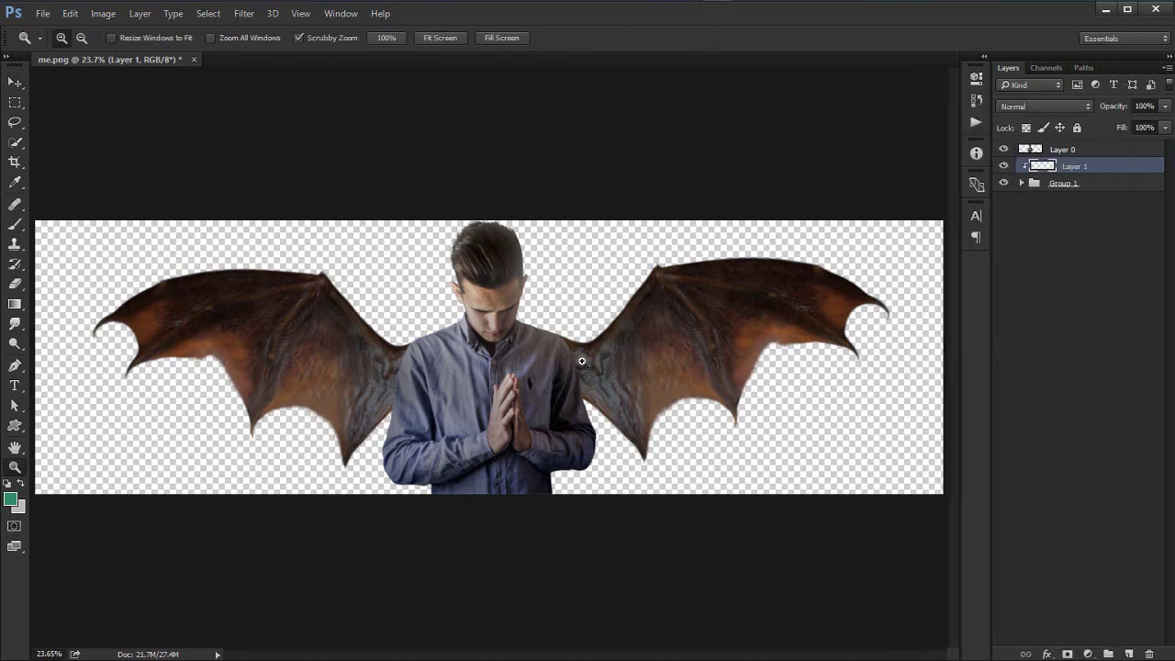
{"action": "left_click_drag", "start_coordinate": [583, 359], "coordinate": [729, 349]}
{"action": "left_click", "coordinate": [11, 499]}
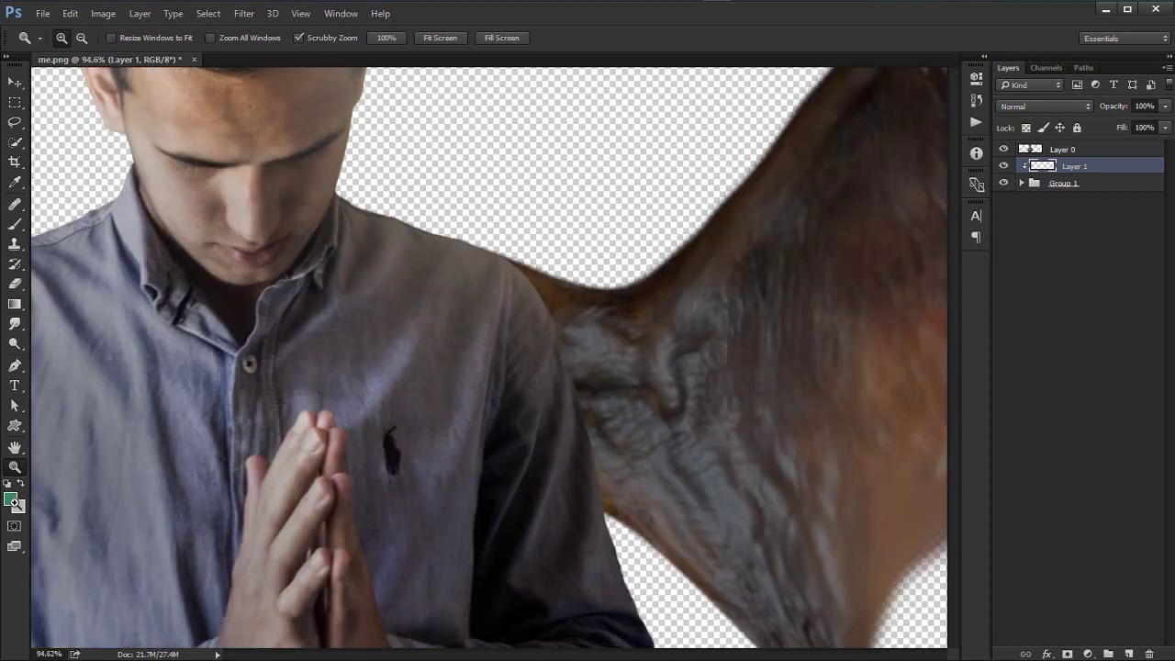
{"action": "left_click_drag", "start_coordinate": [853, 499], "coordinate": [710, 559]}
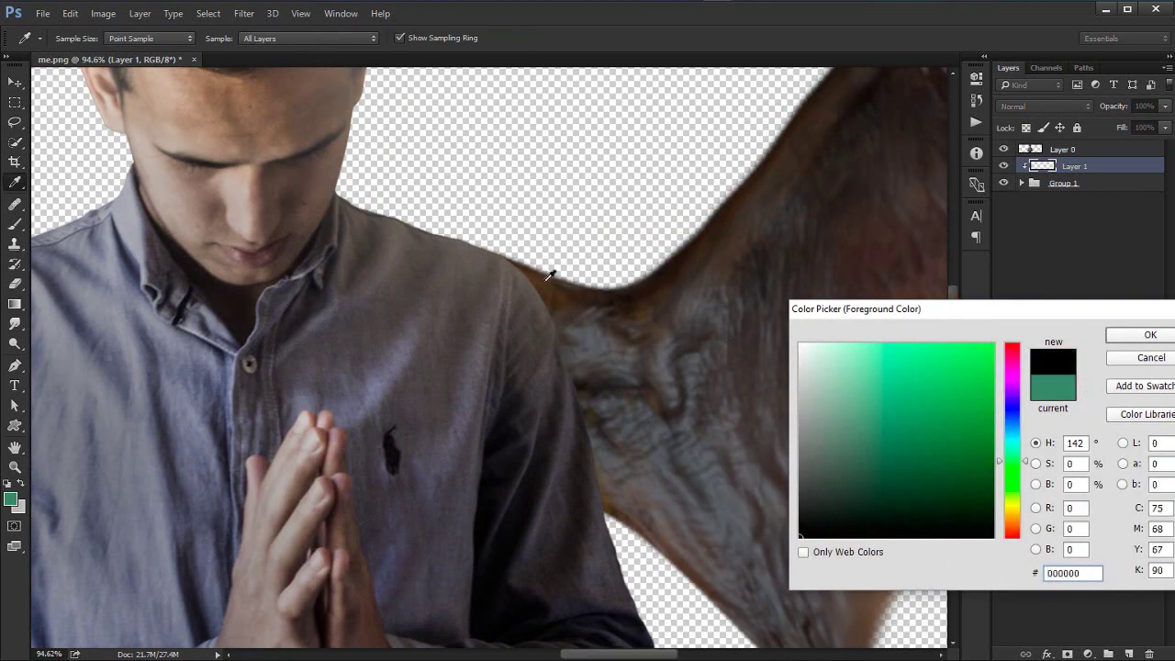
{"action": "key", "text": "Return"}
Step: Set the Brush to 20% opacity and 20% flow with a soft 79 px tip
{"action": "key", "text": "z"}
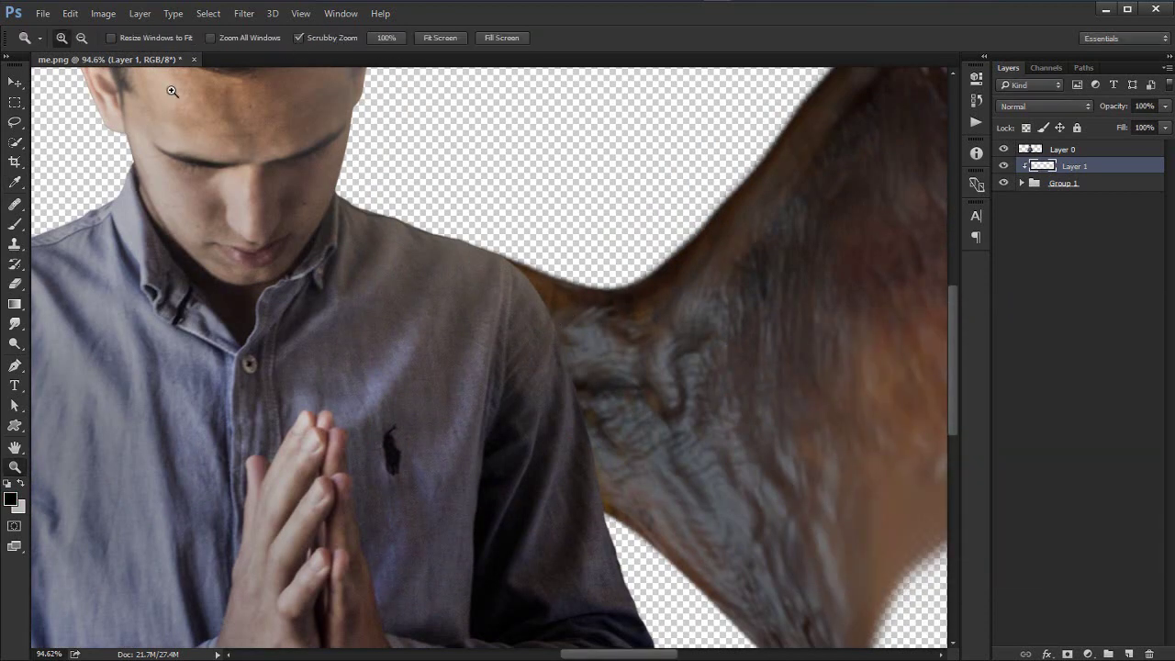
{"action": "key", "text": "b"}
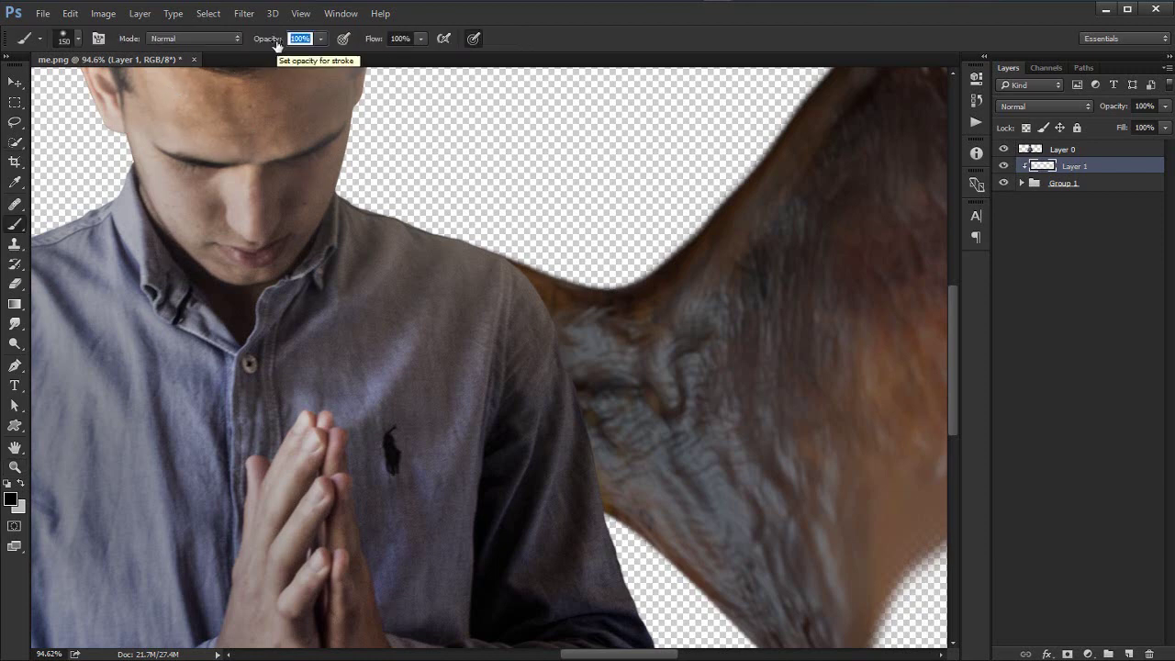
{"action": "type", "text": "20"}
{"action": "key", "text": "Tab"}
{"action": "right_click", "coordinate": [630, 314]}
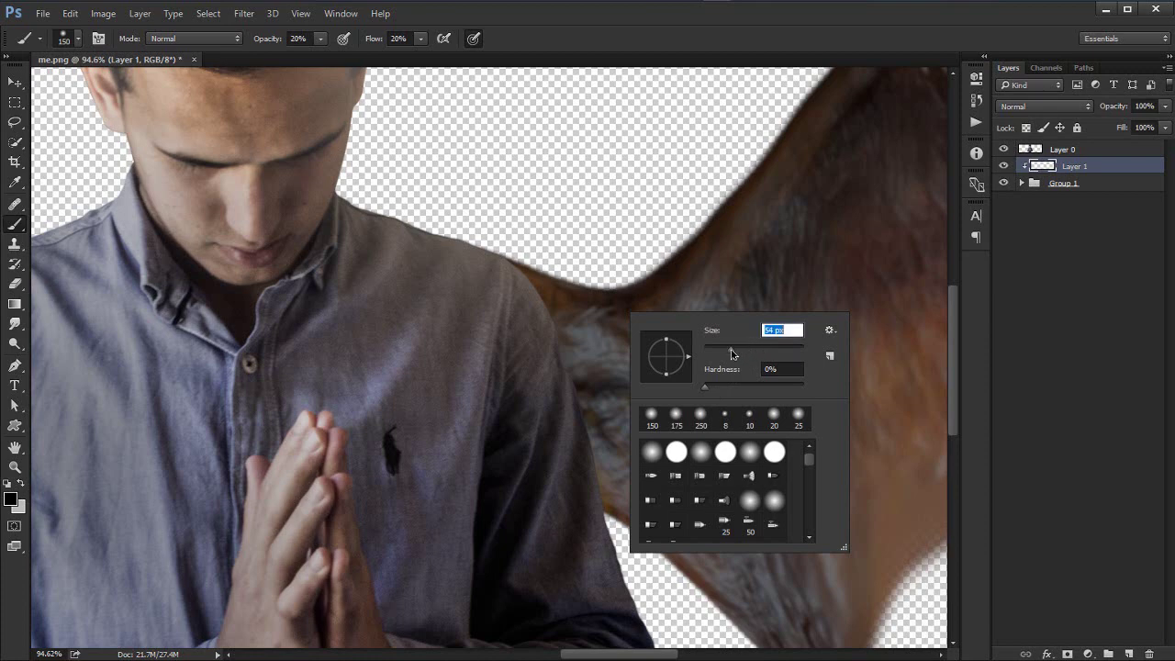
{"action": "left_click_drag", "start_coordinate": [708, 387], "coordinate": [746, 382]}
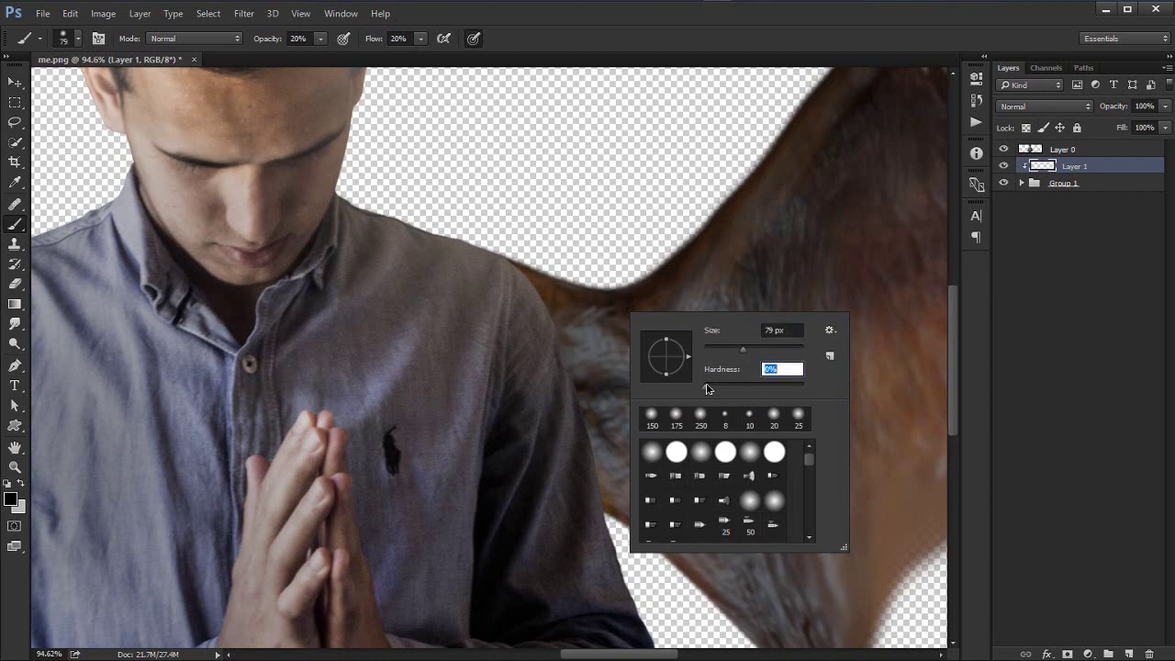
{"action": "key", "text": "Return"}
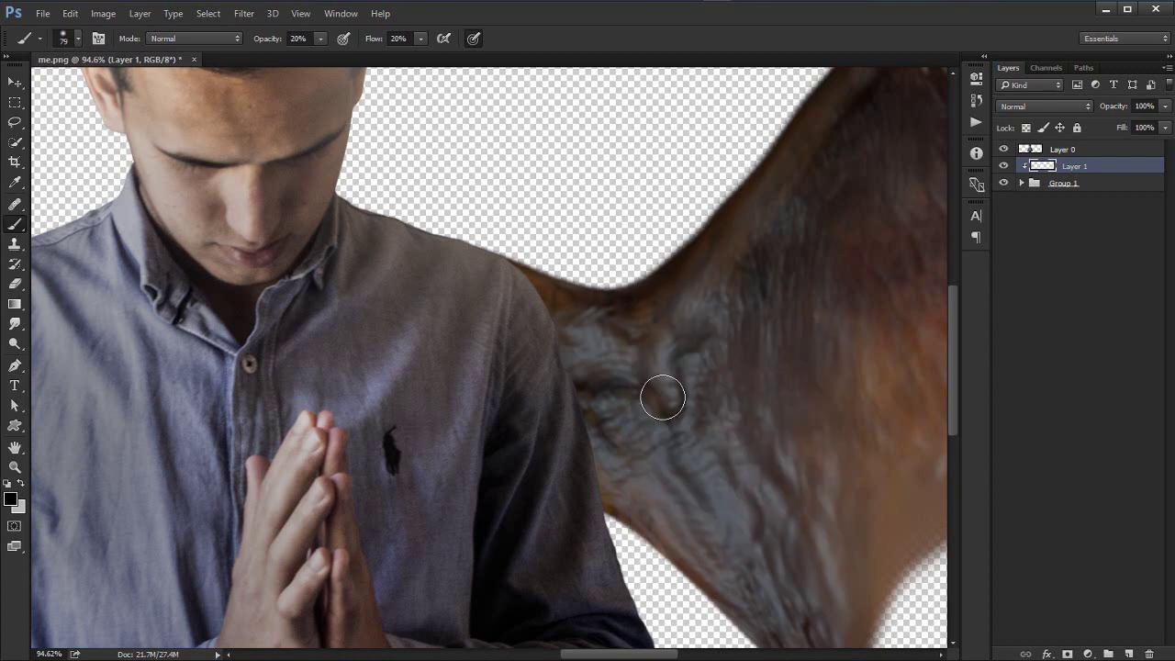
Step: Paint black shading over the first wing joint along the man's shoulder
{"action": "key", "text": "bracketright"}
{"action": "key", "text": "bracketright"}
{"action": "key", "text": "bracketright"}
{"action": "key", "text": "bracketright"}
{"action": "key", "text": "bracketright"}
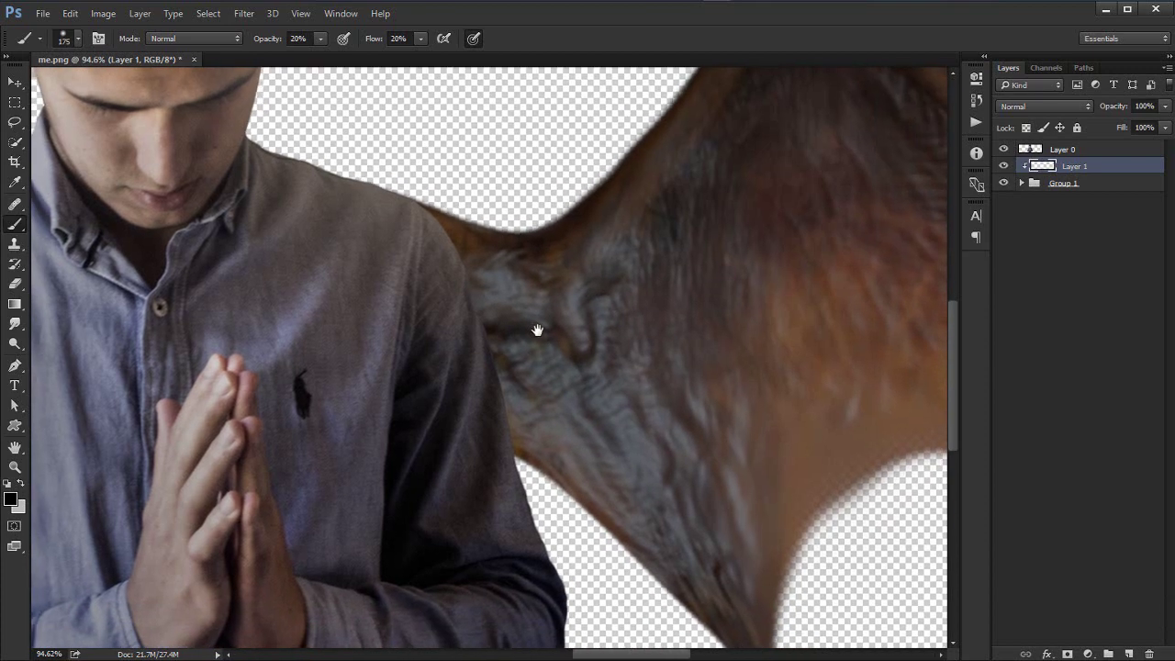
{"action": "left_click_drag", "start_coordinate": [630, 387], "coordinate": [538, 328]}
{"action": "mouse_move", "coordinate": [478, 275]}
{"action": "left_mouse_down"}
{"action": "mouse_move", "coordinate": [556, 399]}
{"action": "mouse_move", "coordinate": [703, 551]}
{"action": "left_mouse_up"}
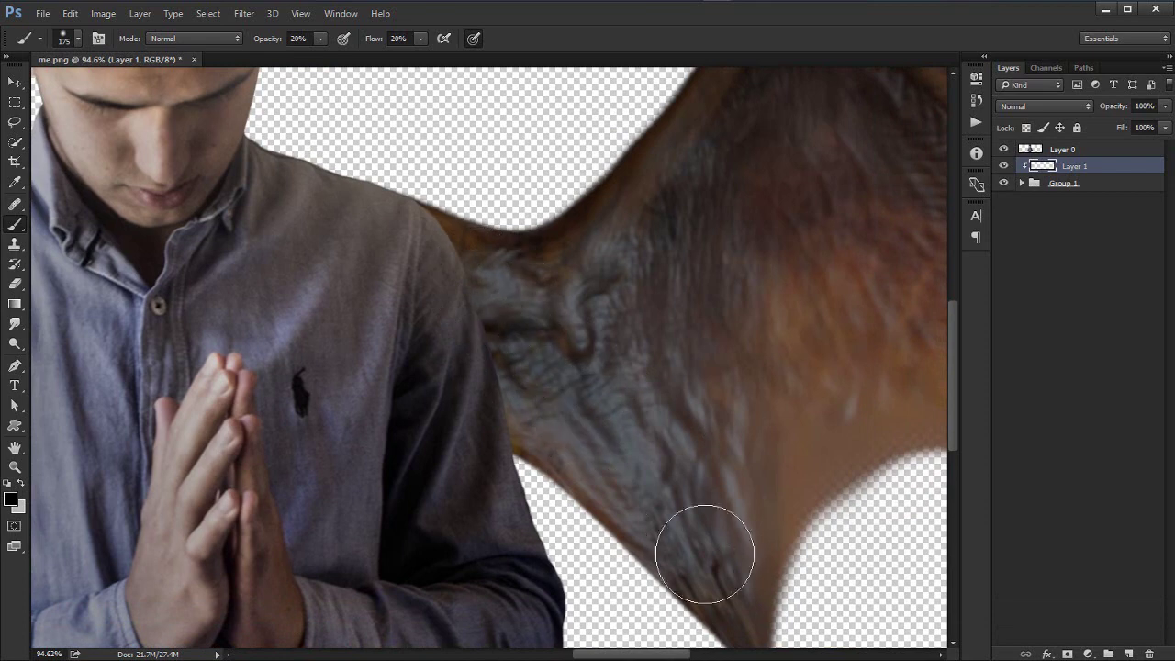
{"action": "mouse_move", "coordinate": [505, 322]}
{"action": "left_mouse_down"}
{"action": "mouse_move", "coordinate": [429, 228]}
{"action": "mouse_move", "coordinate": [523, 440]}
{"action": "mouse_move", "coordinate": [459, 278]}
{"action": "mouse_move", "coordinate": [509, 399]}
{"action": "mouse_move", "coordinate": [510, 488]}
{"action": "mouse_move", "coordinate": [472, 443]}
{"action": "mouse_move", "coordinate": [435, 316]}
{"action": "mouse_move", "coordinate": [527, 434]}
{"action": "mouse_move", "coordinate": [501, 409]}
{"action": "mouse_move", "coordinate": [552, 528]}
{"action": "mouse_move", "coordinate": [528, 417]}
{"action": "mouse_move", "coordinate": [463, 273]}
{"action": "mouse_move", "coordinate": [503, 418]}
{"action": "mouse_move", "coordinate": [495, 428]}
{"action": "mouse_move", "coordinate": [471, 264]}
{"action": "mouse_move", "coordinate": [448, 279]}
{"action": "mouse_move", "coordinate": [519, 367]}
{"action": "mouse_move", "coordinate": [553, 537]}
{"action": "mouse_move", "coordinate": [504, 482]}
{"action": "mouse_move", "coordinate": [507, 380]}
{"action": "mouse_move", "coordinate": [416, 218]}
{"action": "mouse_move", "coordinate": [424, 198]}
{"action": "mouse_move", "coordinate": [453, 186]}
{"action": "mouse_move", "coordinate": [499, 296]}
{"action": "mouse_move", "coordinate": [505, 318]}
{"action": "mouse_move", "coordinate": [432, 215]}
{"action": "left_mouse_up"}
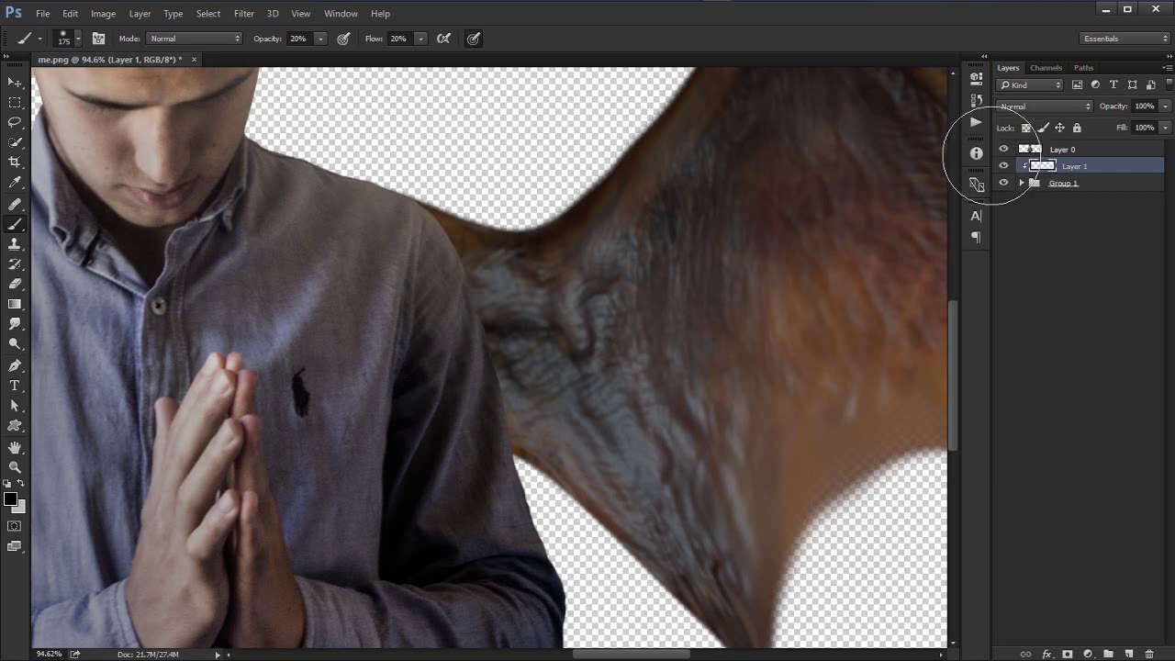
{"action": "left_click", "coordinate": [1037, 165], "text": "alt"}
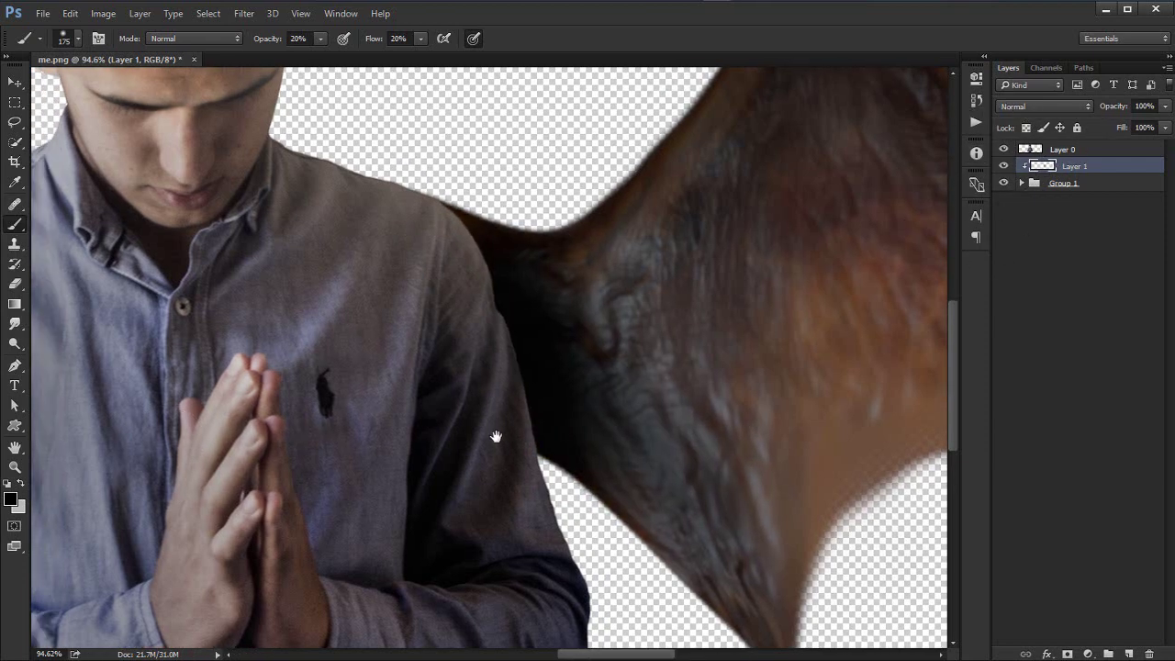
Step: Darken the other wing root beside the opposite shoulder
{"action": "left_click_drag", "start_coordinate": [493, 435], "coordinate": [582, 420]}
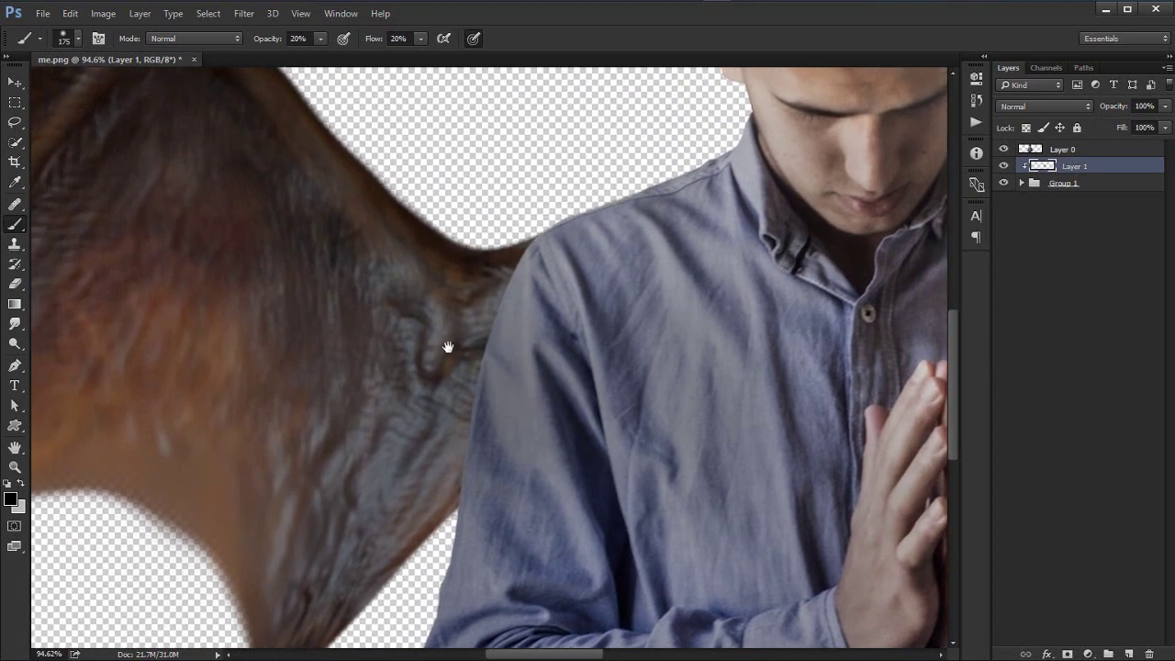
{"action": "left_click_drag", "start_coordinate": [447, 348], "coordinate": [390, 298]}
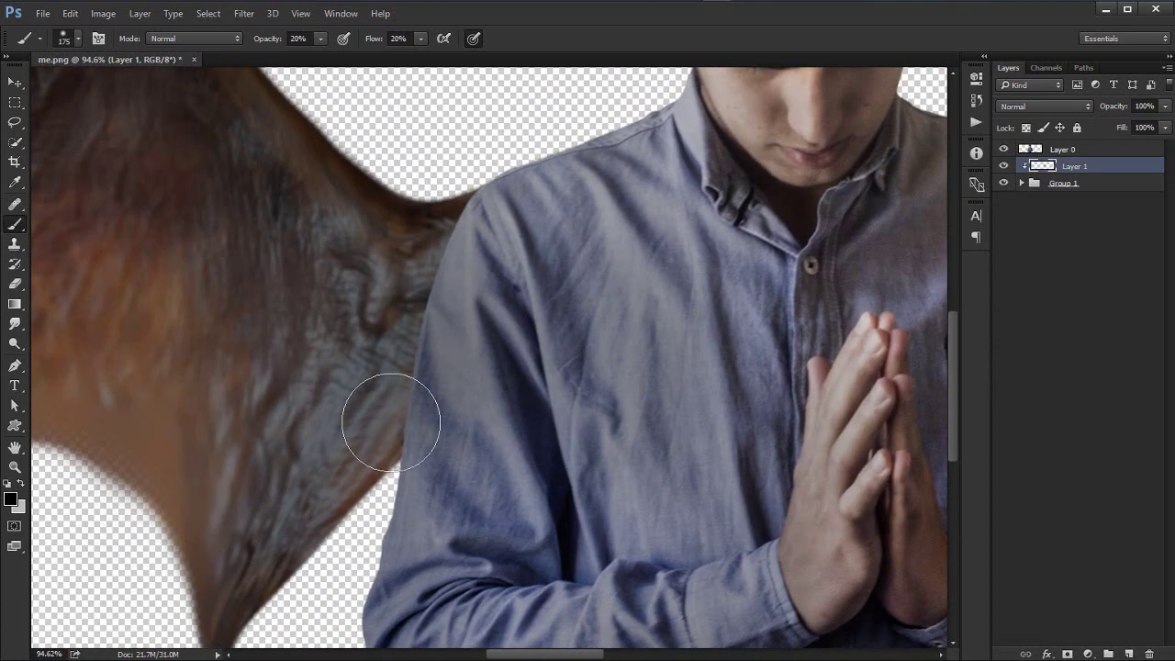
{"action": "mouse_move", "coordinate": [391, 423]}
{"action": "left_mouse_down"}
{"action": "mouse_move", "coordinate": [389, 341]}
{"action": "mouse_move", "coordinate": [357, 493]}
{"action": "mouse_move", "coordinate": [397, 516]}
{"action": "mouse_move", "coordinate": [461, 359]}
{"action": "mouse_move", "coordinate": [493, 189]}
{"action": "mouse_move", "coordinate": [297, 560]}
{"action": "mouse_move", "coordinate": [529, 233]}
{"action": "mouse_move", "coordinate": [428, 486]}
{"action": "mouse_move", "coordinate": [481, 359]}
{"action": "mouse_move", "coordinate": [464, 308]}
{"action": "mouse_move", "coordinate": [393, 462]}
{"action": "mouse_move", "coordinate": [552, 439]}
{"action": "left_mouse_up"}
{"action": "key", "text": "ctrl+0"}
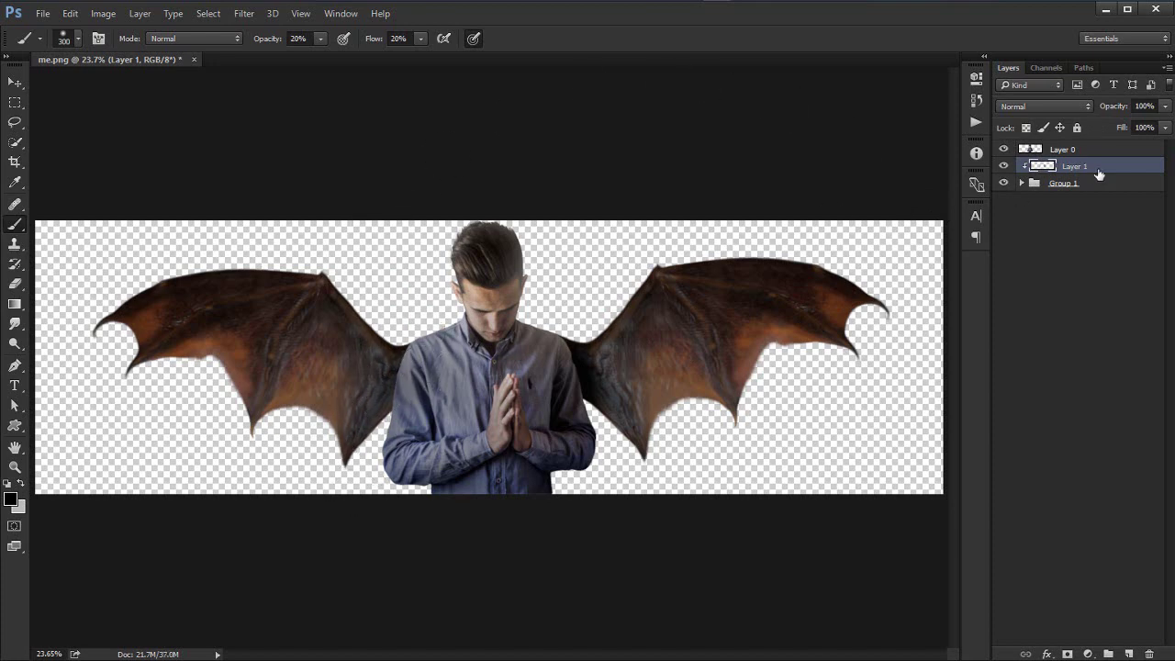
Step: Drop Layer 1's opacity to 66%, zoom in on the praying figure, and select Layer 0
{"action": "left_click_drag", "start_coordinate": [1113, 108], "coordinate": [1073, 112]}
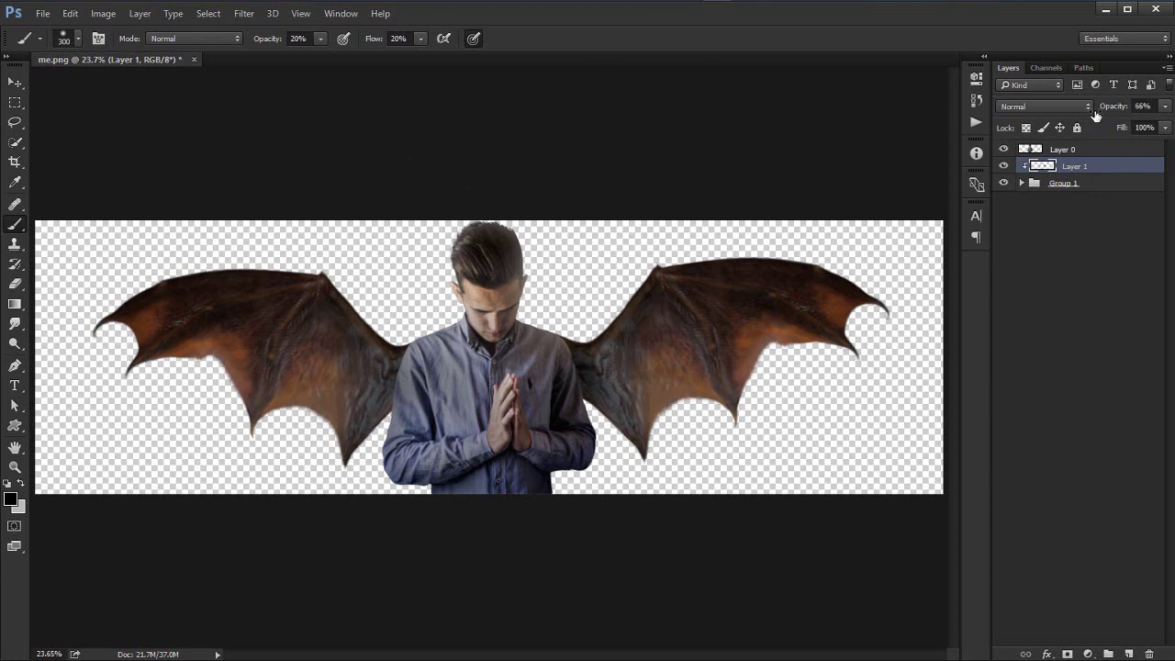
{"action": "key", "text": "z"}
{"action": "left_click_drag", "start_coordinate": [471, 355], "coordinate": [517, 349]}
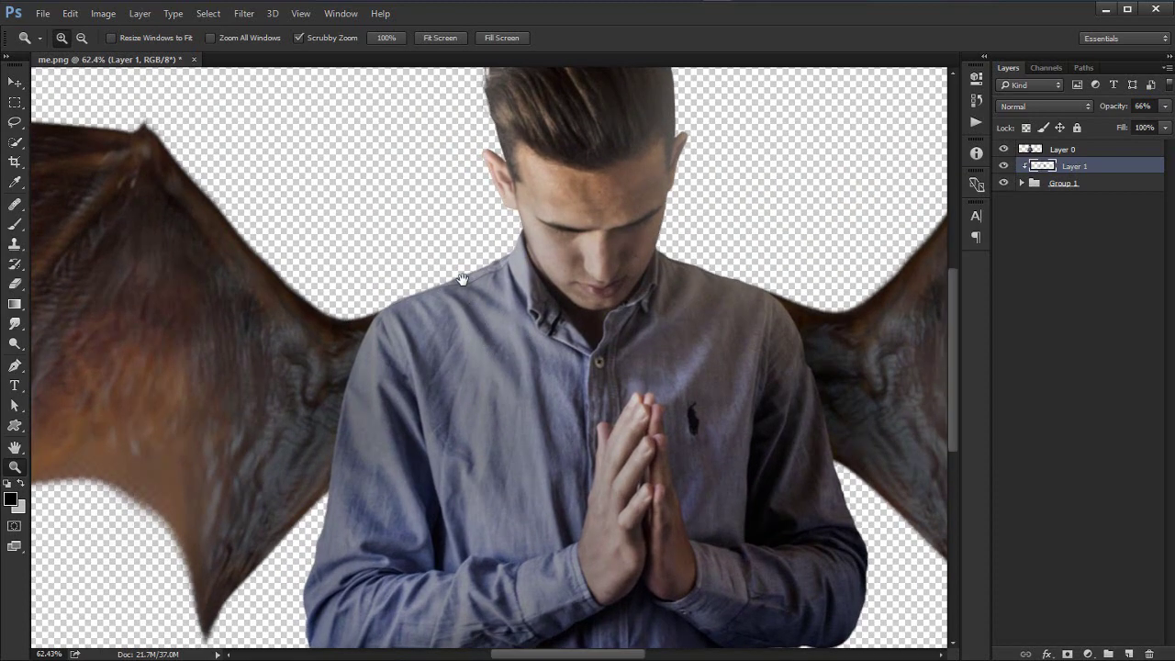
{"action": "left_click_drag", "start_coordinate": [450, 301], "coordinate": [433, 266]}
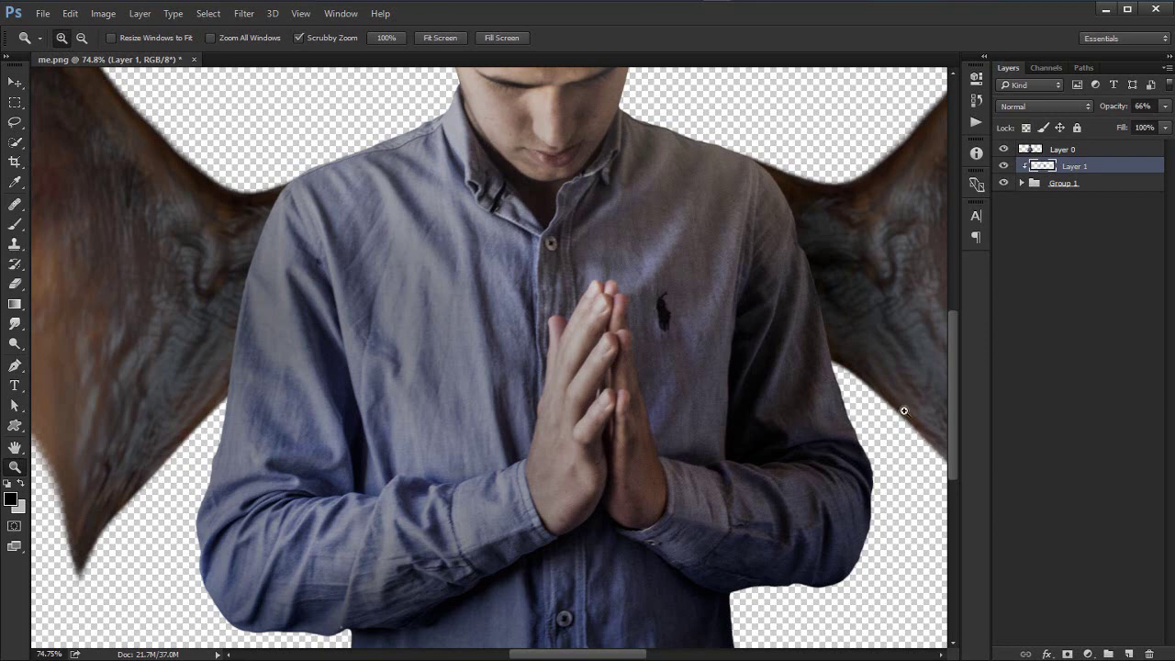
{"action": "left_click_drag", "start_coordinate": [1088, 163], "coordinate": [1087, 153]}
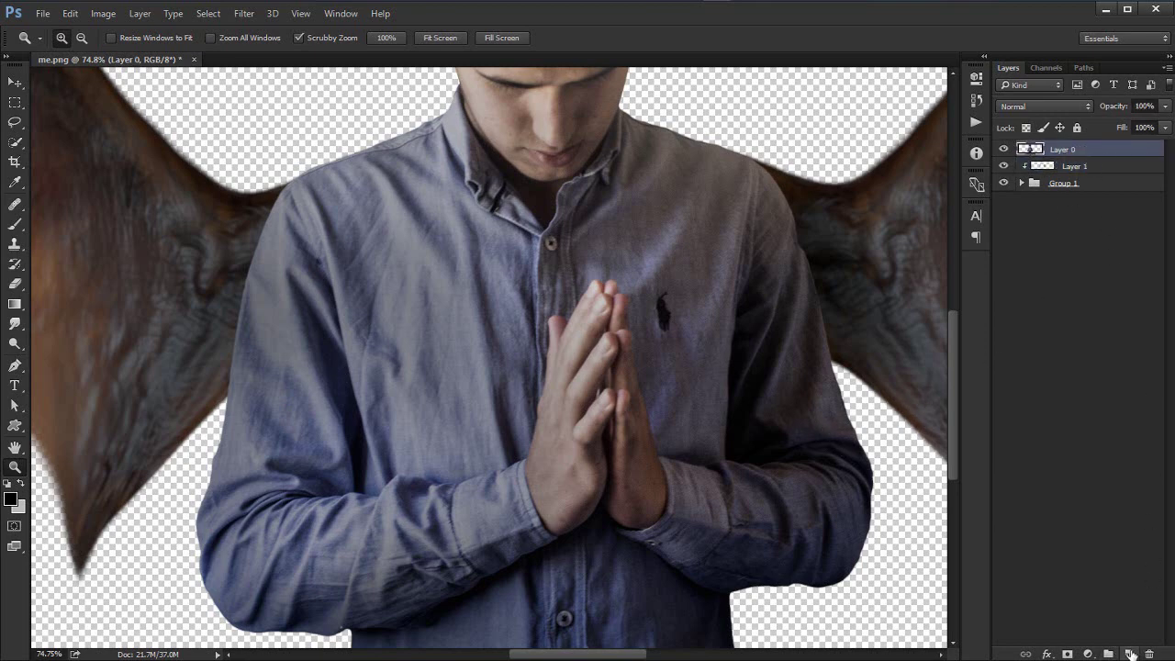
Step: Add Layer 2 clipped to the man's layer and pick a large brush
{"action": "left_click", "coordinate": [1131, 653]}
{"action": "left_click", "coordinate": [1109, 156], "text": "alt"}
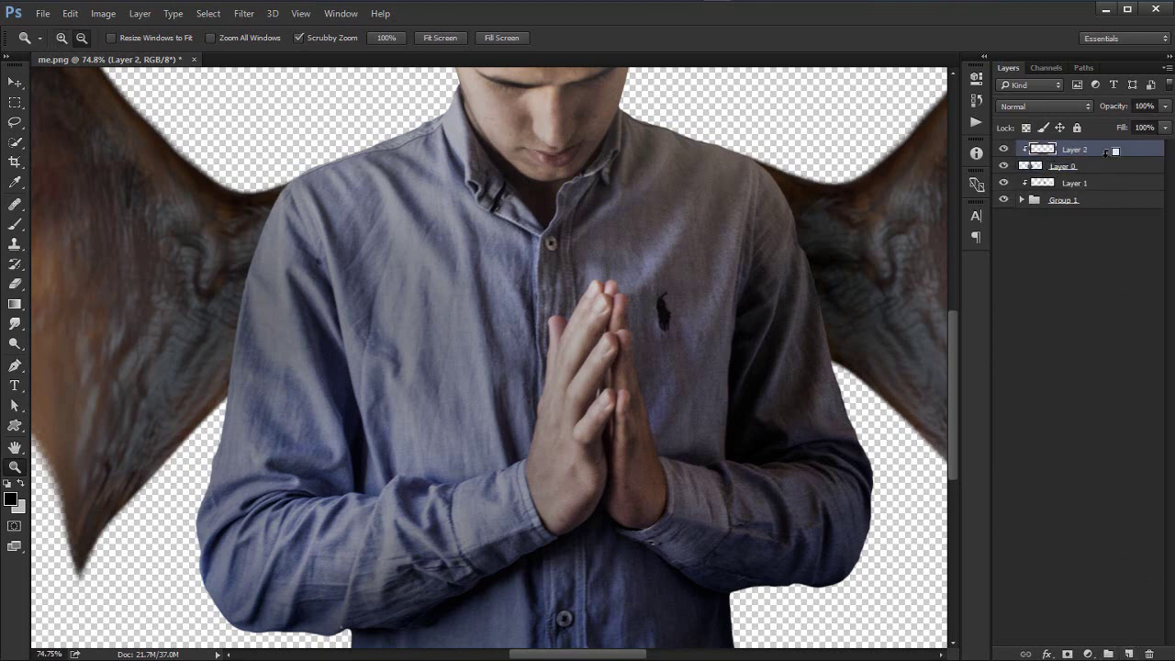
{"action": "key", "text": "b"}
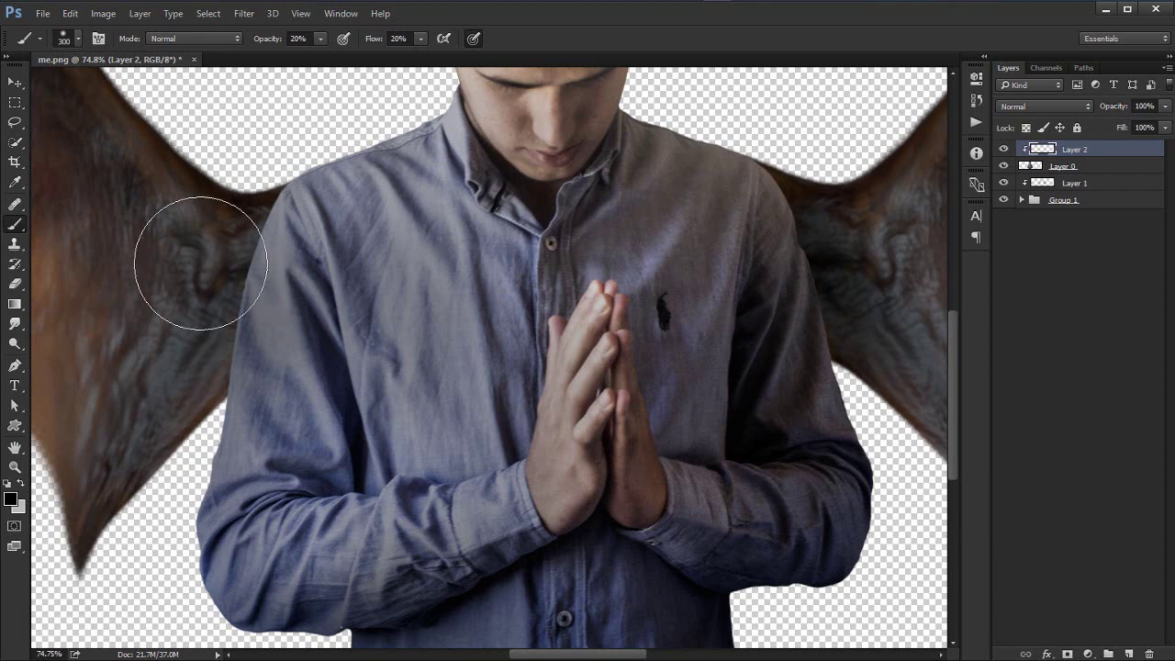
{"action": "key", "text": "bracketright"}
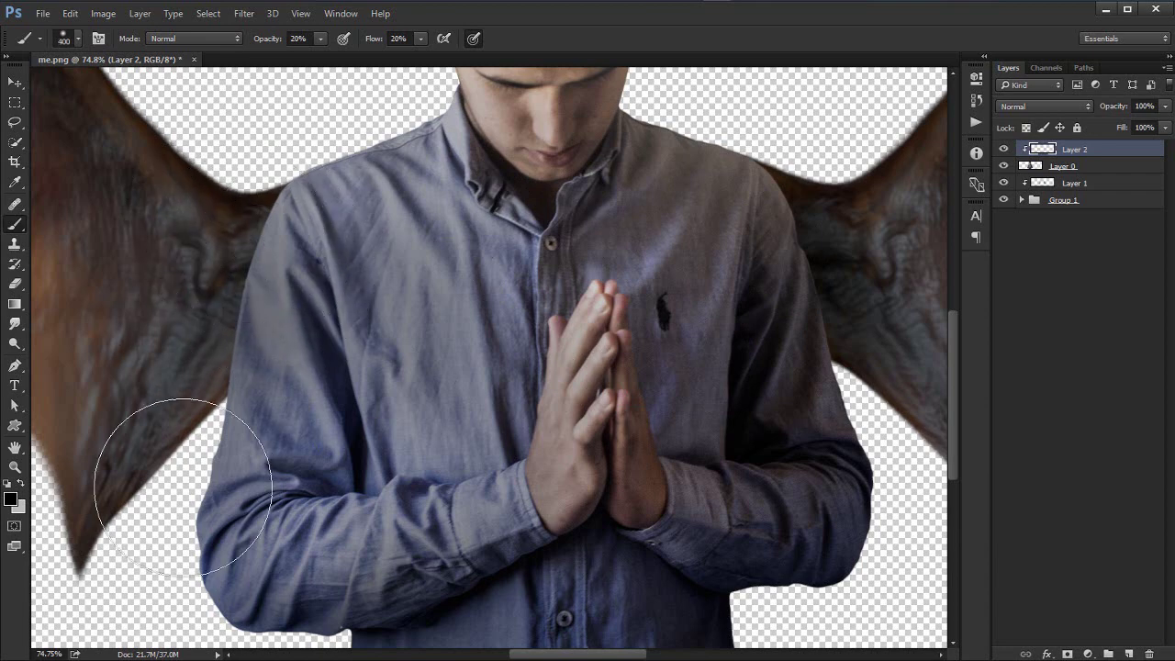
{"action": "key", "text": "bracketleft"}
{"action": "key", "text": "bracketleft"}
{"action": "key", "text": "bracketleft"}
{"action": "key", "text": "bracketleft"}
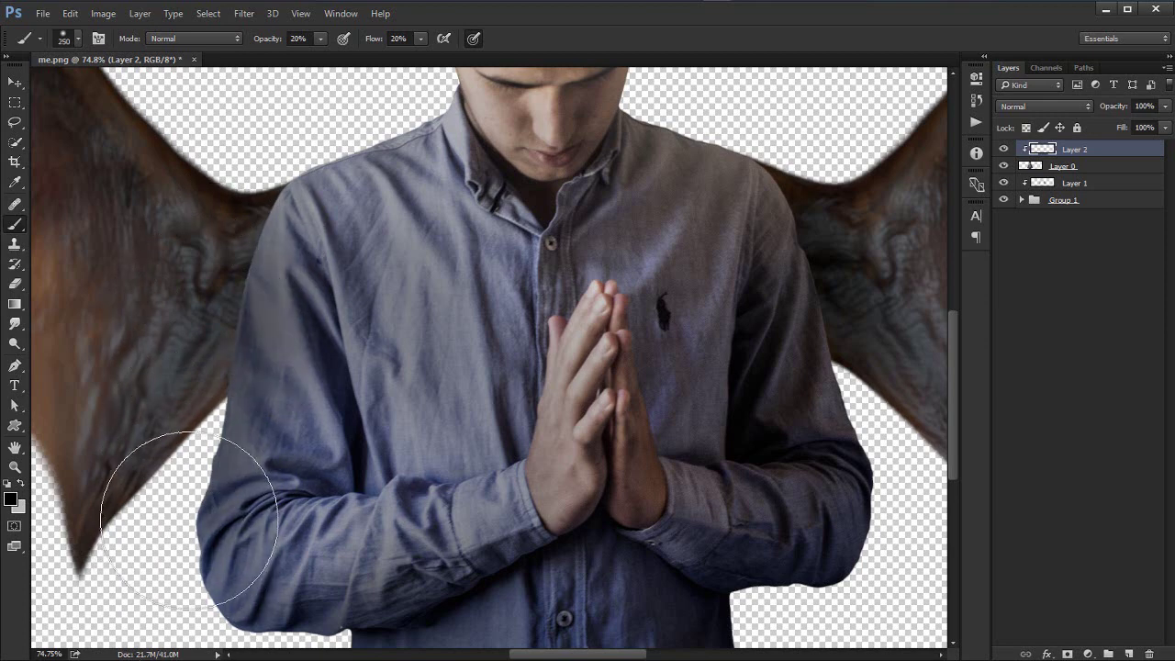
{"action": "key", "text": "bracketright"}
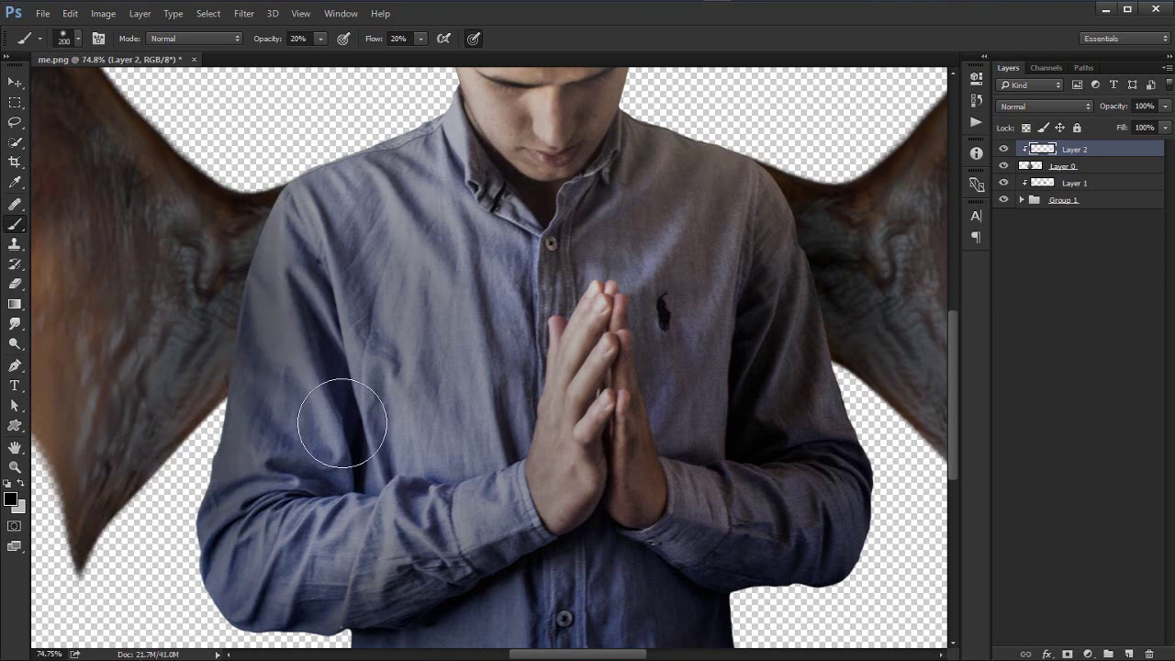
Step: Paint low-opacity black shading over the man's shirt and left sleeve, then fit the image on screen
{"action": "left_click_drag", "start_coordinate": [349, 387], "coordinate": [260, 275]}
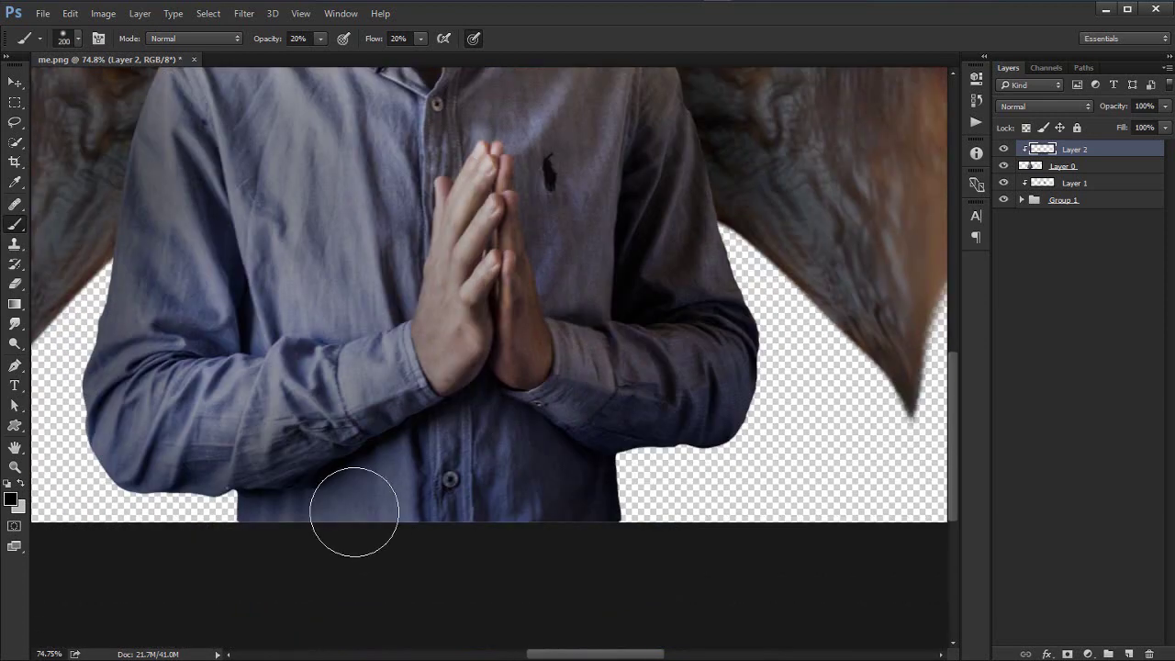
{"action": "key", "text": "bracketright"}
{"action": "key", "text": "bracketright"}
{"action": "key", "text": "bracketright"}
{"action": "key", "text": "bracketright"}
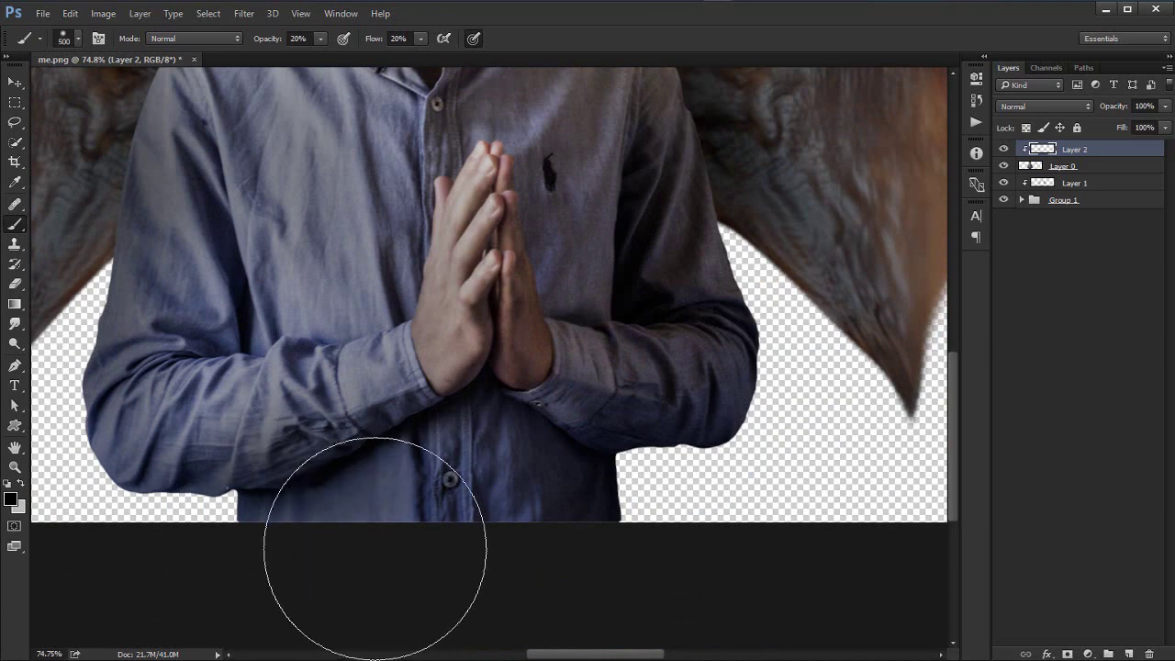
{"action": "left_click_drag", "start_coordinate": [243, 428], "coordinate": [431, 467]}
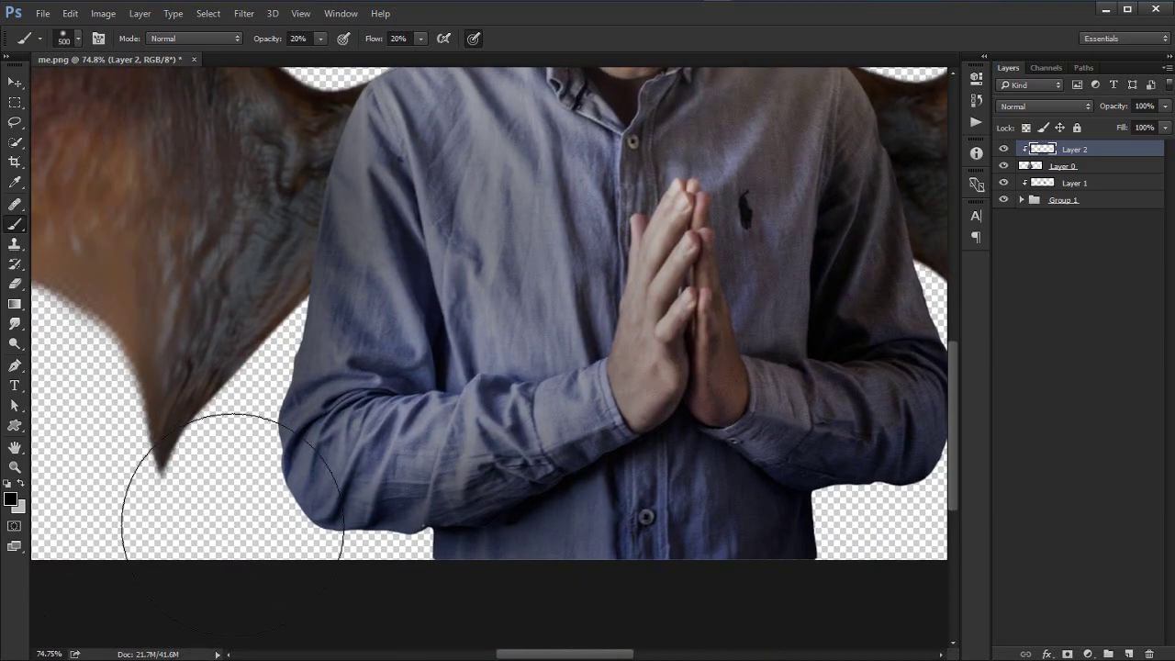
{"action": "mouse_move", "coordinate": [157, 355]}
{"action": "left_mouse_down"}
{"action": "mouse_move", "coordinate": [218, 210]}
{"action": "mouse_move", "coordinate": [220, 496]}
{"action": "left_mouse_up"}
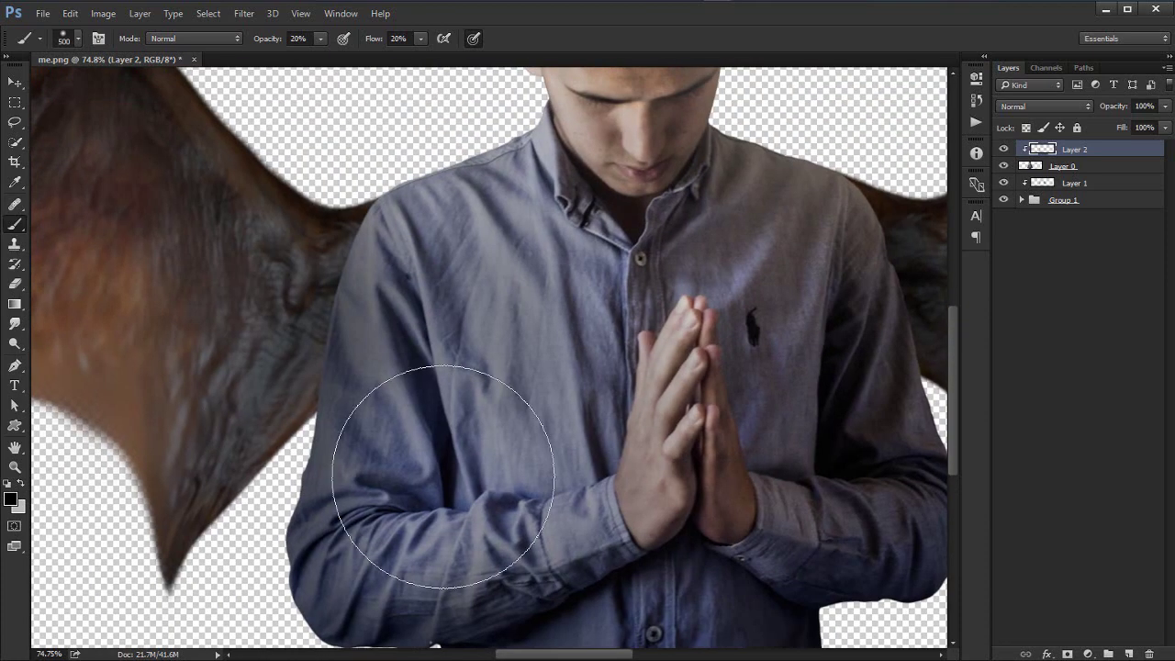
{"action": "mouse_move", "coordinate": [444, 477]}
{"action": "left_mouse_down"}
{"action": "mouse_move", "coordinate": [462, 443]}
{"action": "mouse_move", "coordinate": [432, 400]}
{"action": "left_mouse_up"}
{"action": "key", "text": "bracketleft"}
{"action": "key", "text": "bracketleft"}
{"action": "key", "text": "bracketleft"}
{"action": "key", "text": "bracketleft"}
{"action": "key", "text": "bracketleft"}
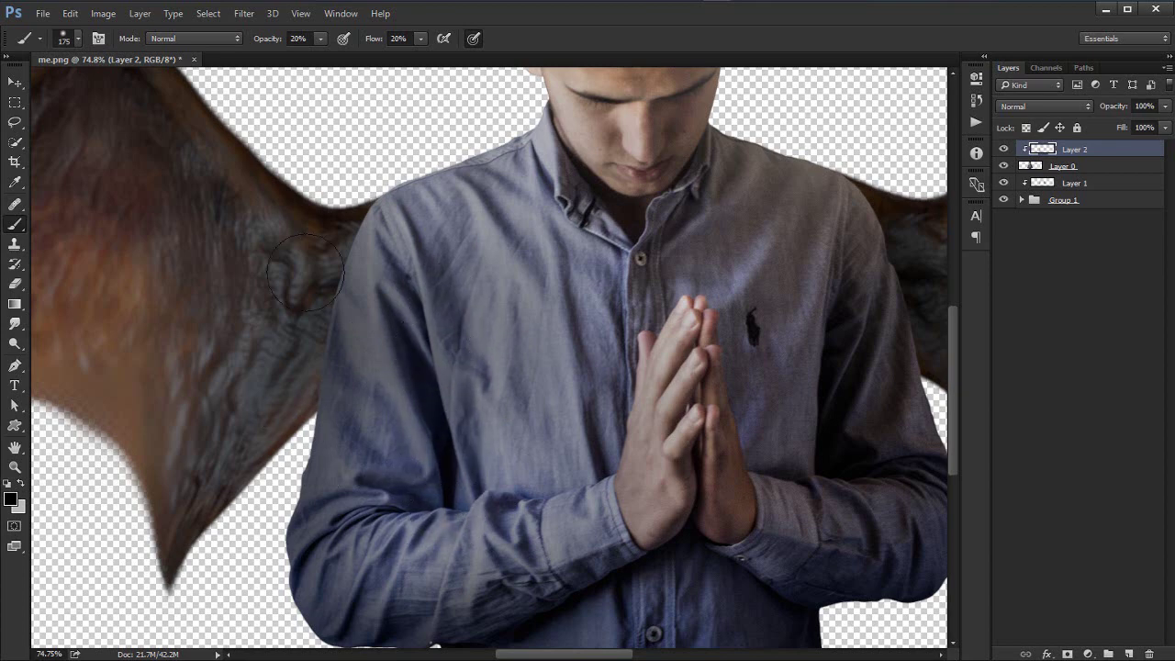
{"action": "key", "text": "bracketleft"}
{"action": "key", "text": "bracketleft"}
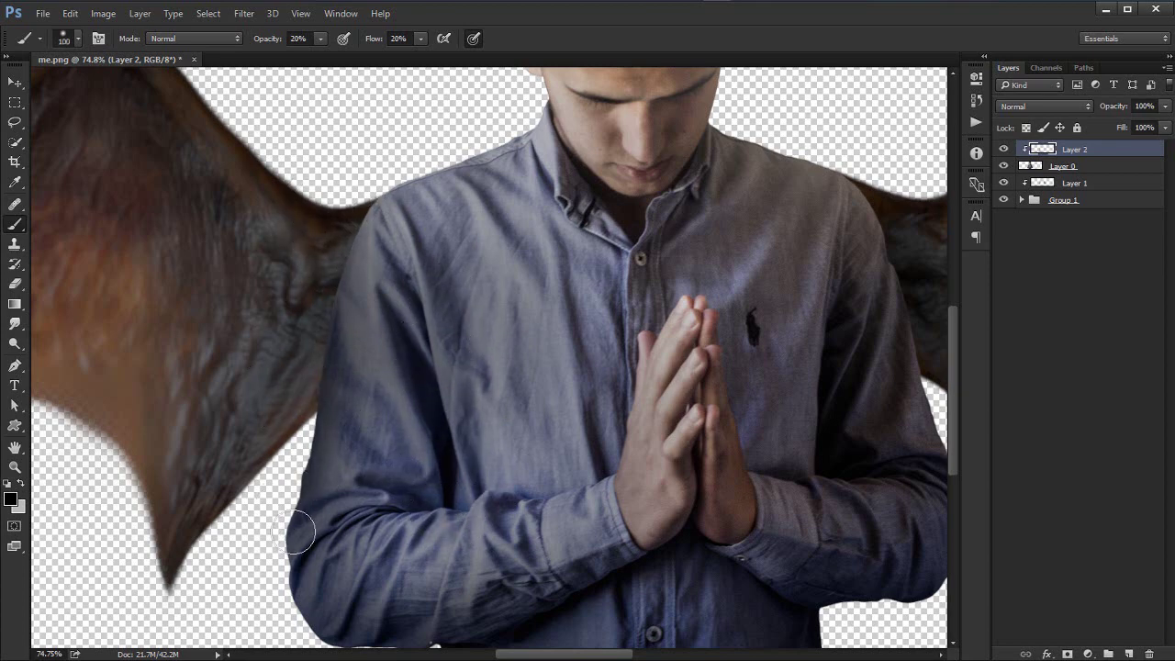
{"action": "left_click_drag", "start_coordinate": [297, 538], "coordinate": [183, 265]}
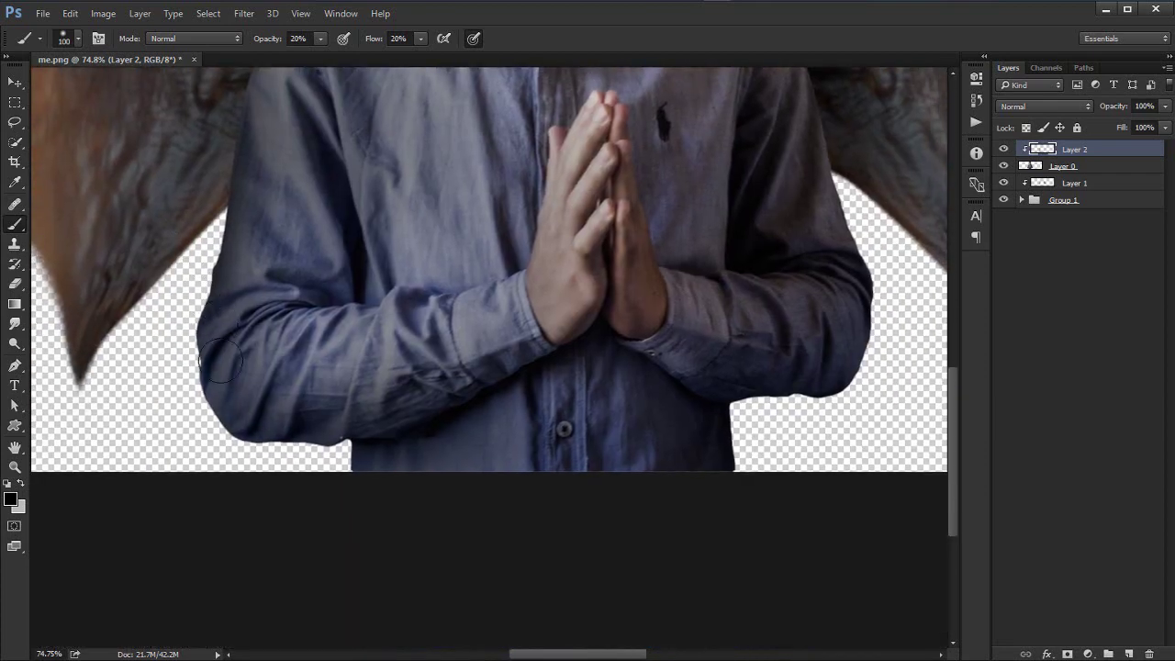
{"action": "key", "text": "ctrl+0"}
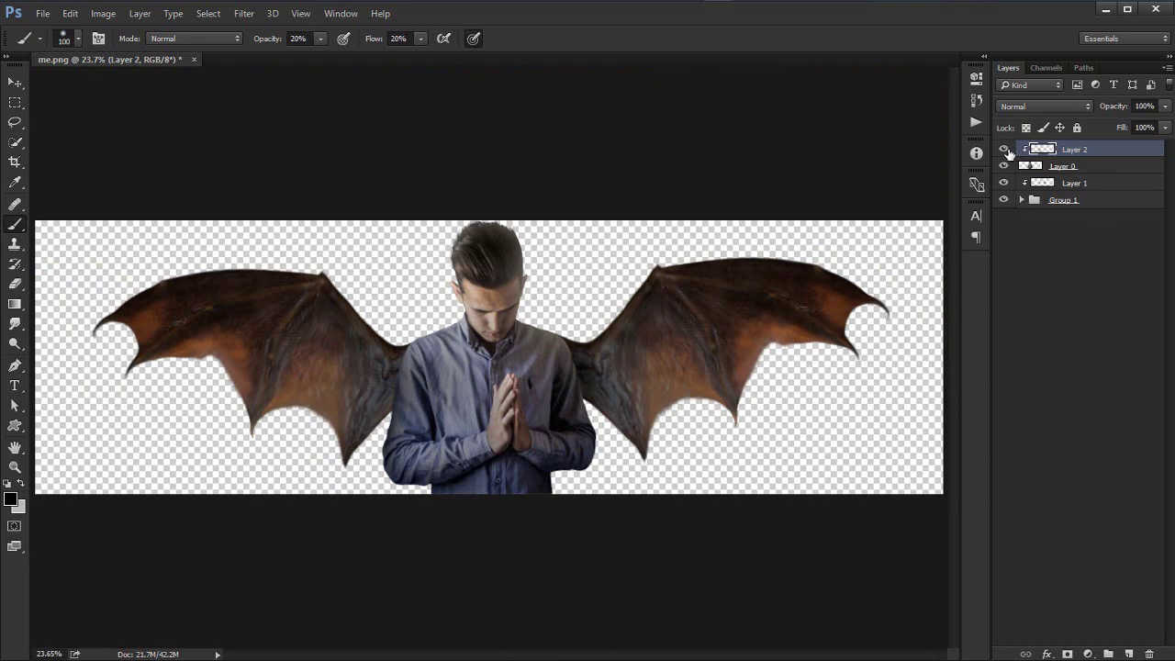
Step: Toggle the shading layer off and on to compare, then switch to the project files folder
{"action": "left_click", "coordinate": [1005, 150]}
{"action": "left_click", "coordinate": [1004, 150]}
{"action": "left_click", "coordinate": [1005, 150]}
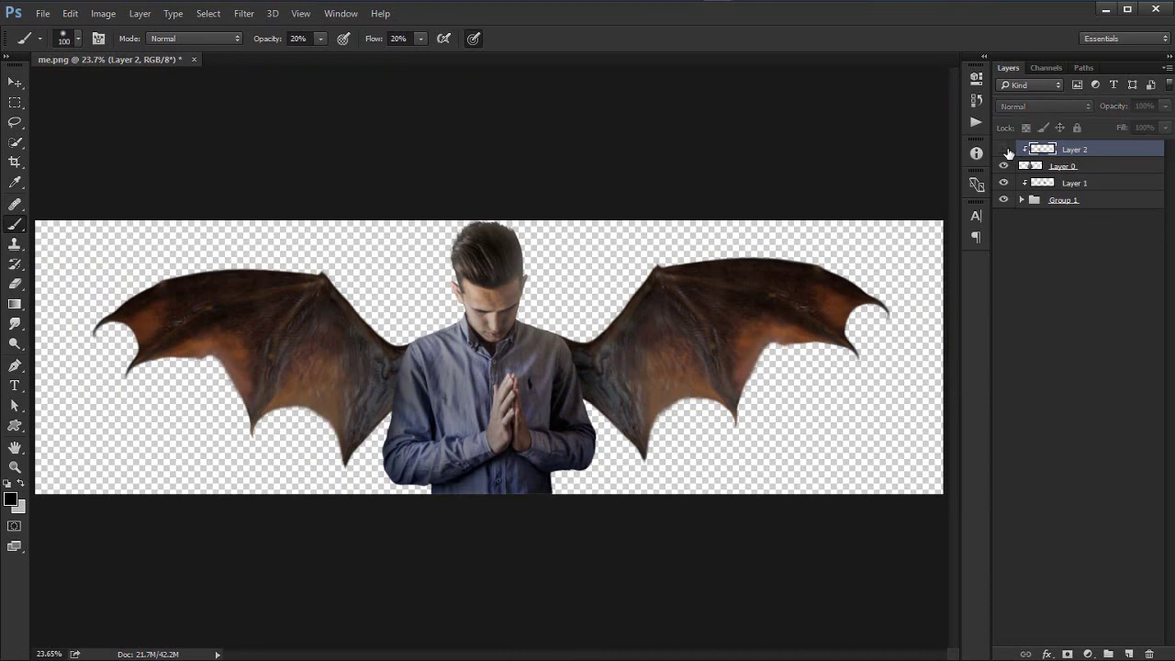
{"action": "left_click", "coordinate": [1004, 150]}
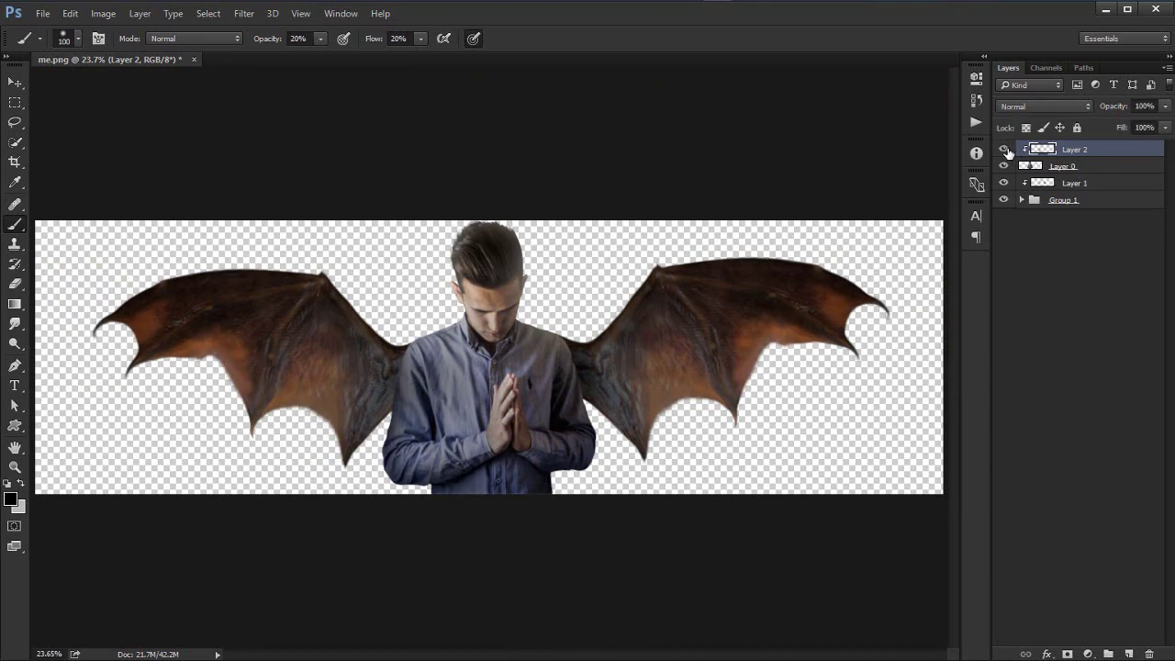
{"action": "key", "text": "alt+Tab"}
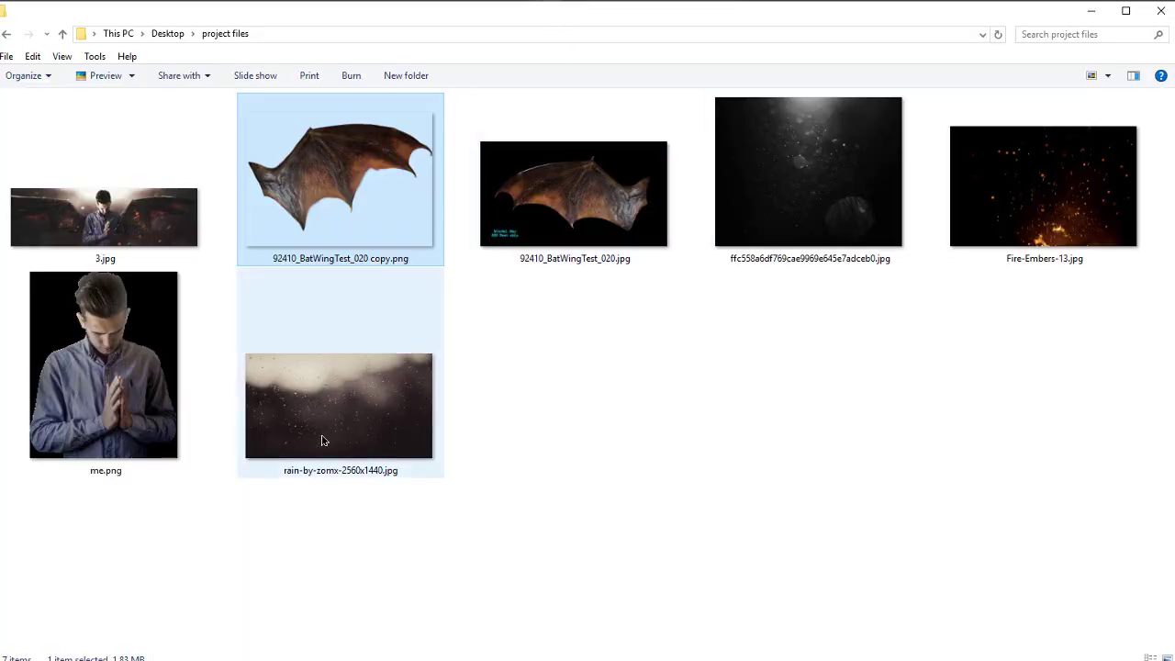
Step: Cancel placing the rain photo, then crop the canvas slightly taller at the top
{"action": "left_click_drag", "start_coordinate": [322, 440], "coordinate": [762, 409]}
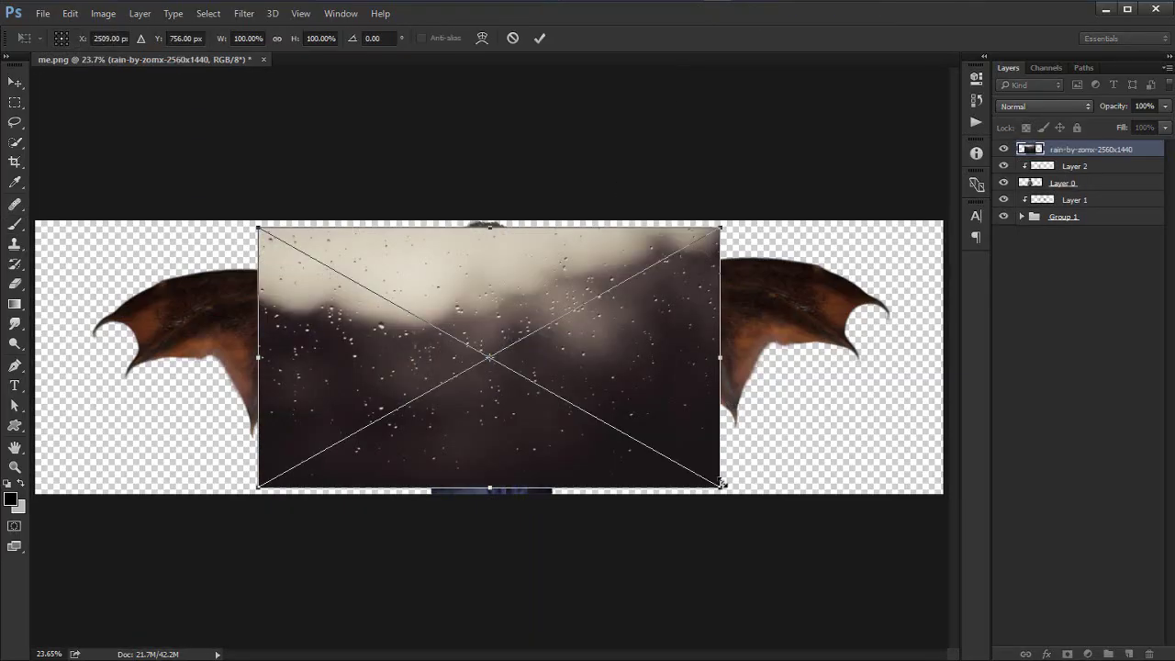
{"action": "left_click", "coordinate": [513, 38]}
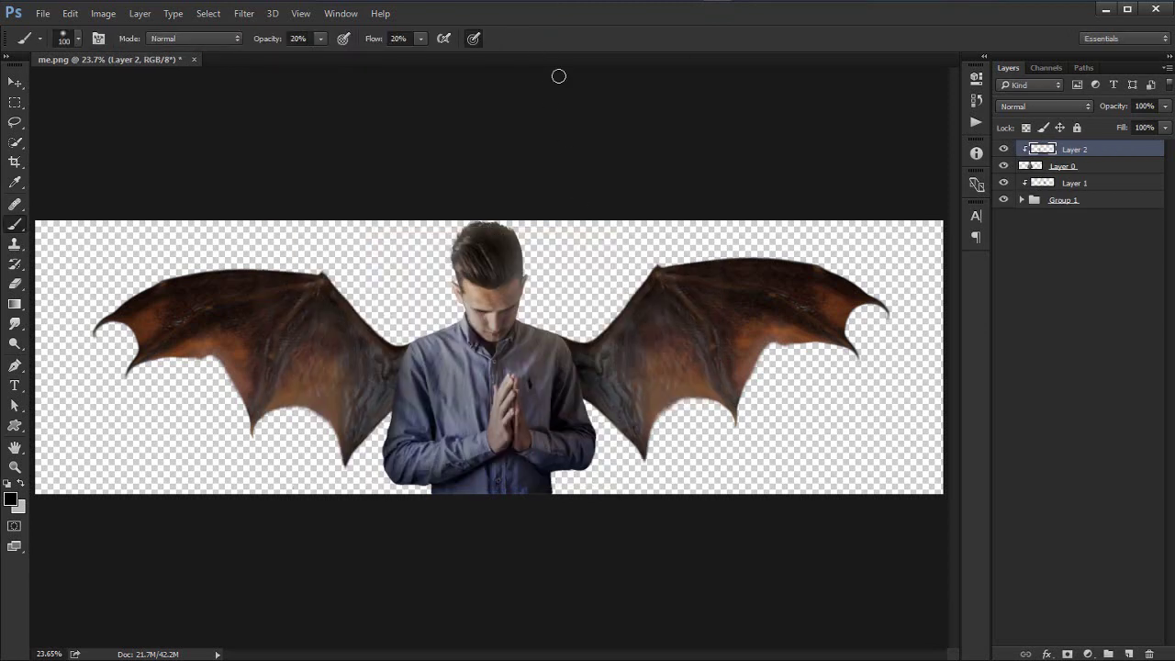
{"action": "key", "text": "c"}
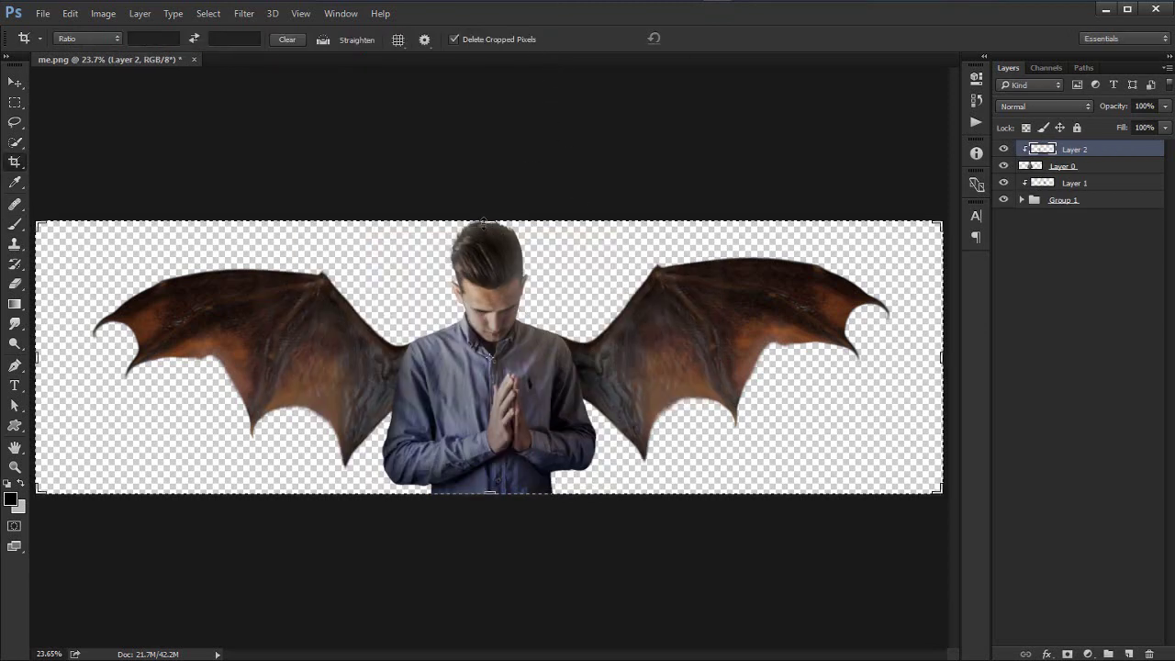
{"action": "left_click_drag", "start_coordinate": [483, 223], "coordinate": [491, 202]}
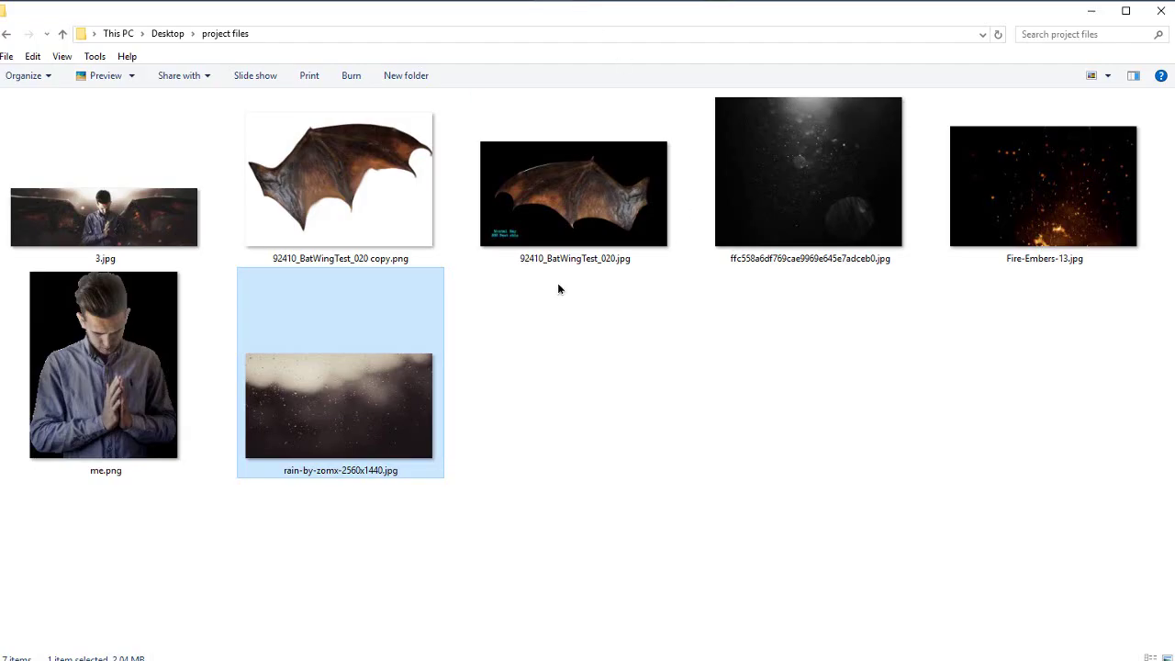
Step: Place the rain-by-zomx photo, shifted right and enlarged proportionally
{"action": "left_click_drag", "start_coordinate": [434, 373], "coordinate": [529, 296]}
{"action": "left_click_drag", "start_coordinate": [558, 410], "coordinate": [783, 397]}
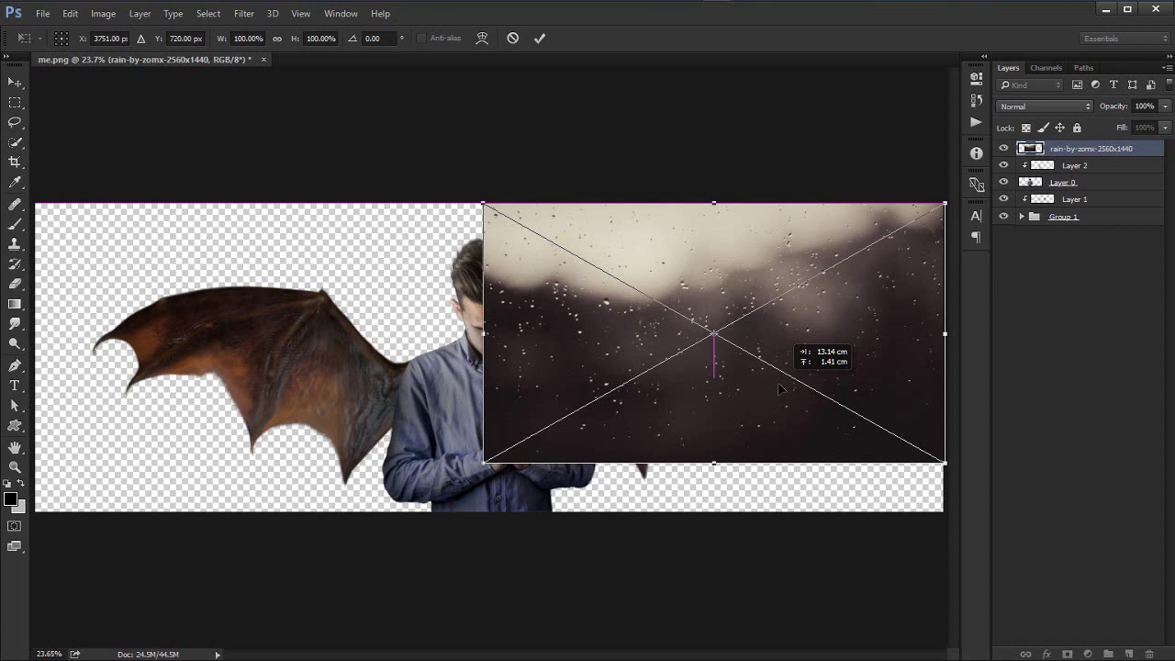
{"action": "left_click_drag", "start_coordinate": [778, 382], "coordinate": [775, 382]}
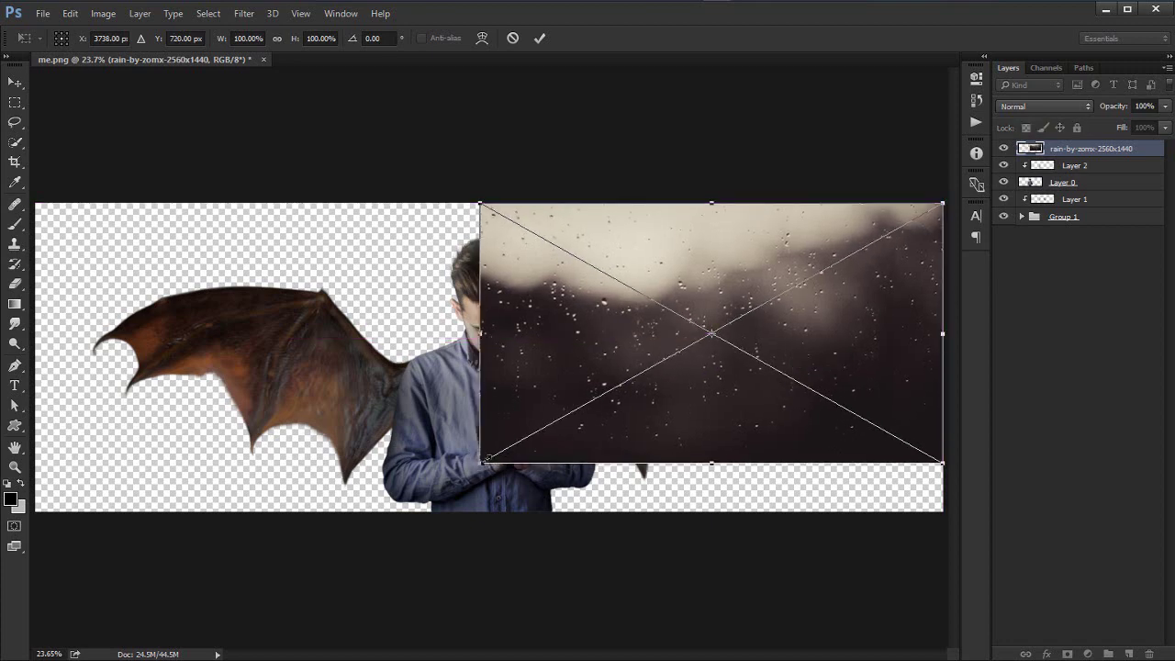
{"action": "left_click_drag", "start_coordinate": [480, 457], "coordinate": [316, 557]}
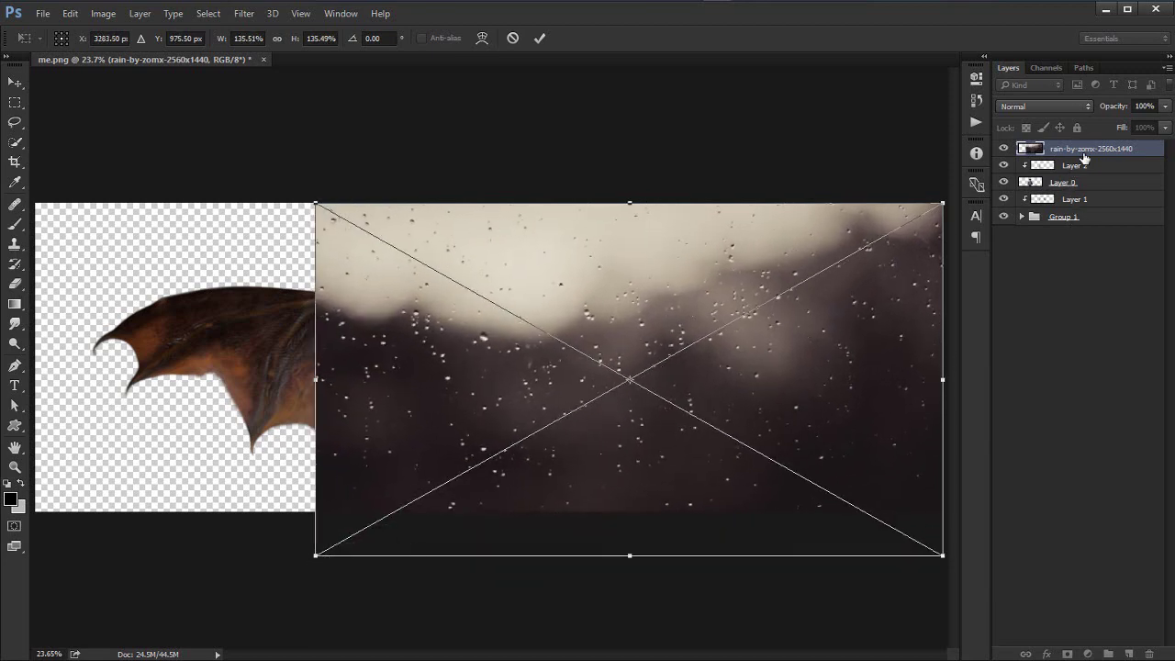
{"action": "key", "text": "Return"}
Step: Move the rain layer beneath all other layers and add an empty layer above it
{"action": "key", "text": "c"}
{"action": "left_click_drag", "start_coordinate": [1084, 158], "coordinate": [1097, 246]}
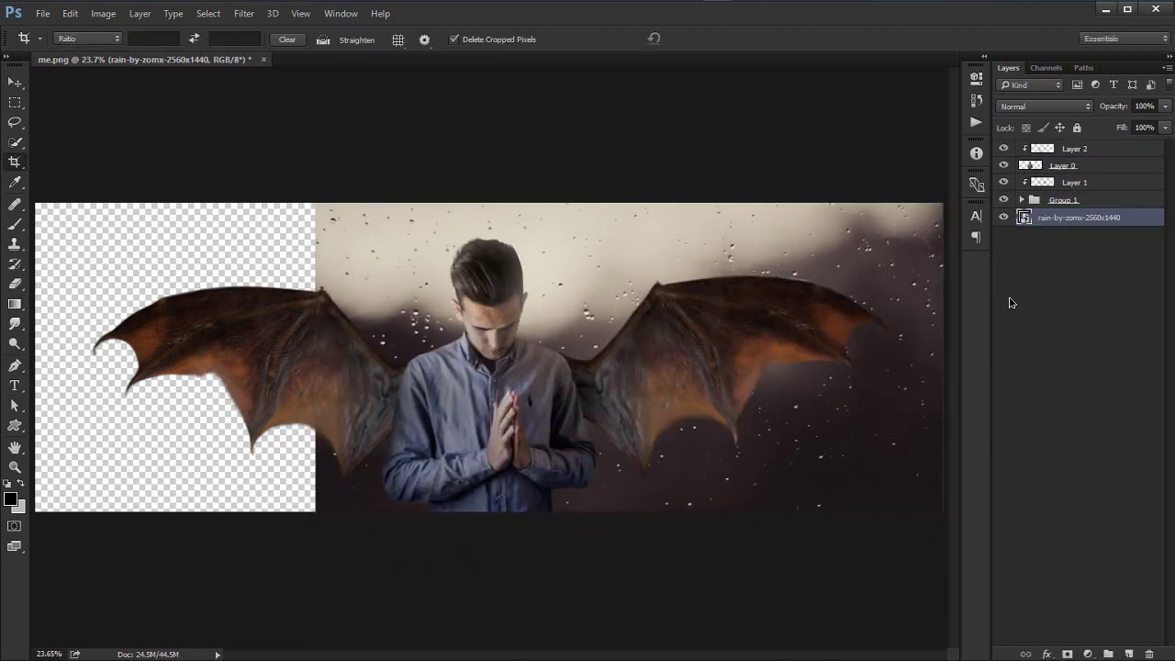
{"action": "left_click", "coordinate": [1125, 653]}
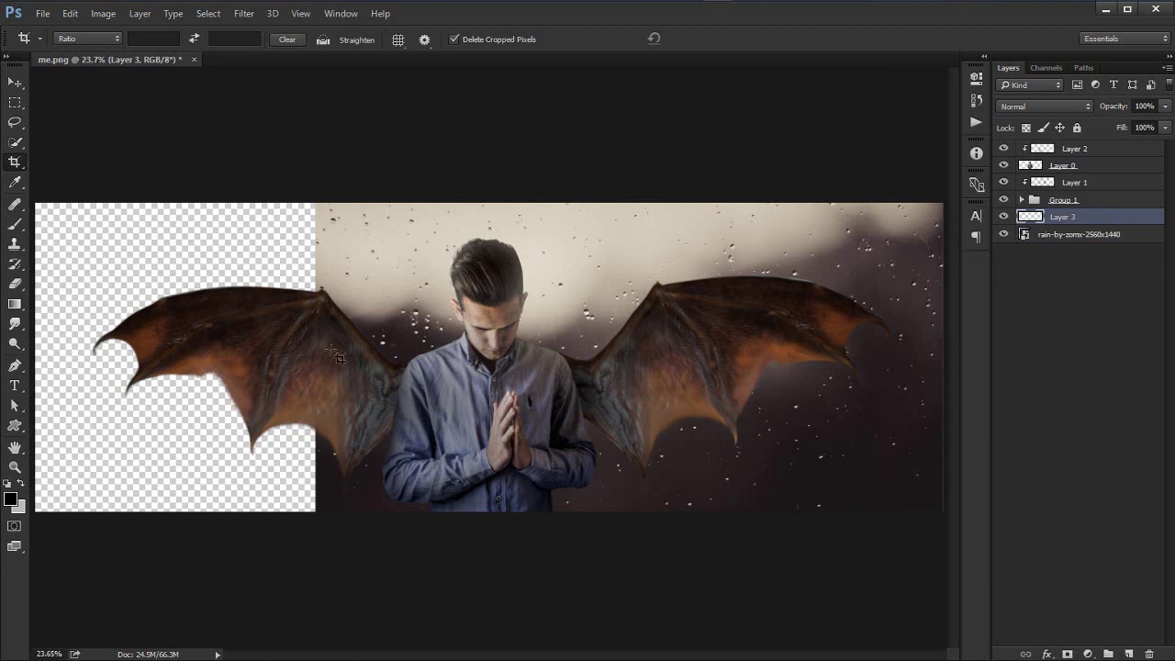
Step: Fill Layer 3 with mint green #8effcc
{"action": "left_click", "coordinate": [11, 499]}
{"action": "type", "text": "8effcc"}
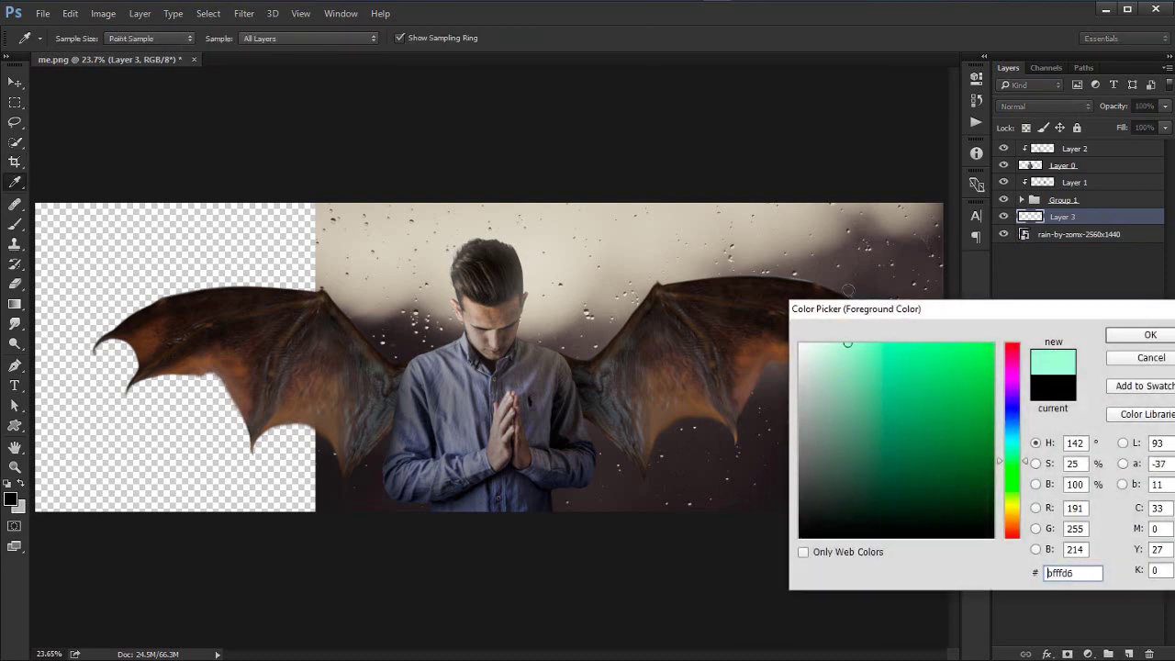
{"action": "key", "text": "Return"}
{"action": "key", "text": "alt+BackSpace"}
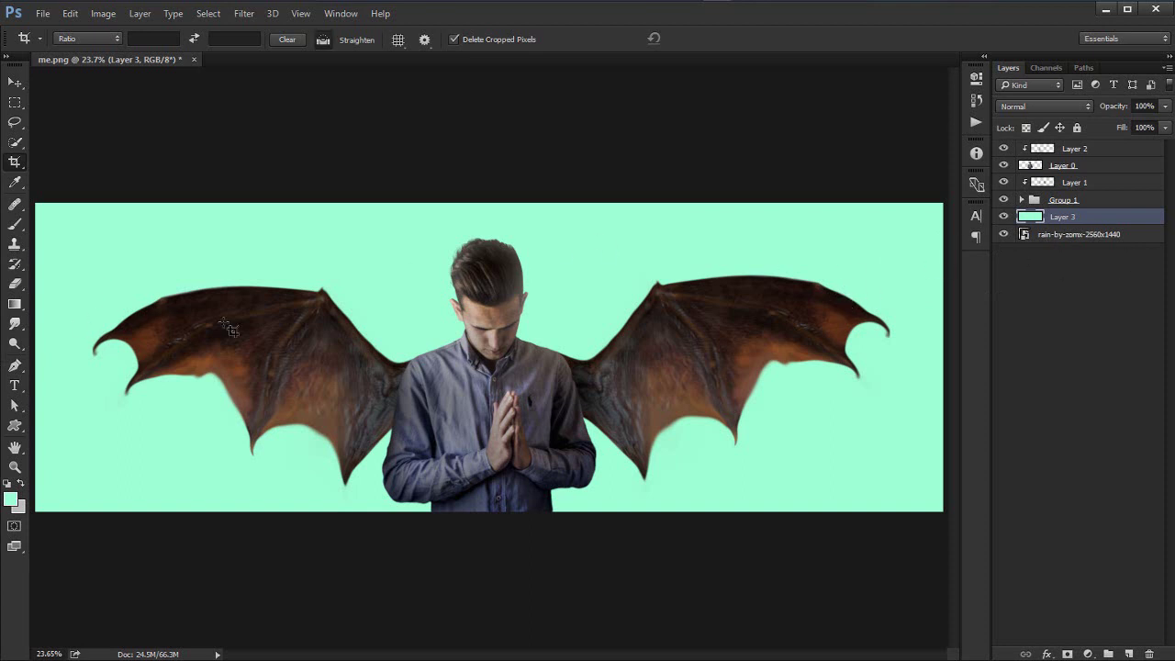
Step: Add a vertical guide at the canvas centre, hide the rulers, and zoom toward the right wing
{"action": "key", "text": "ctrl+t"}
{"action": "key", "text": "ctrl+r"}
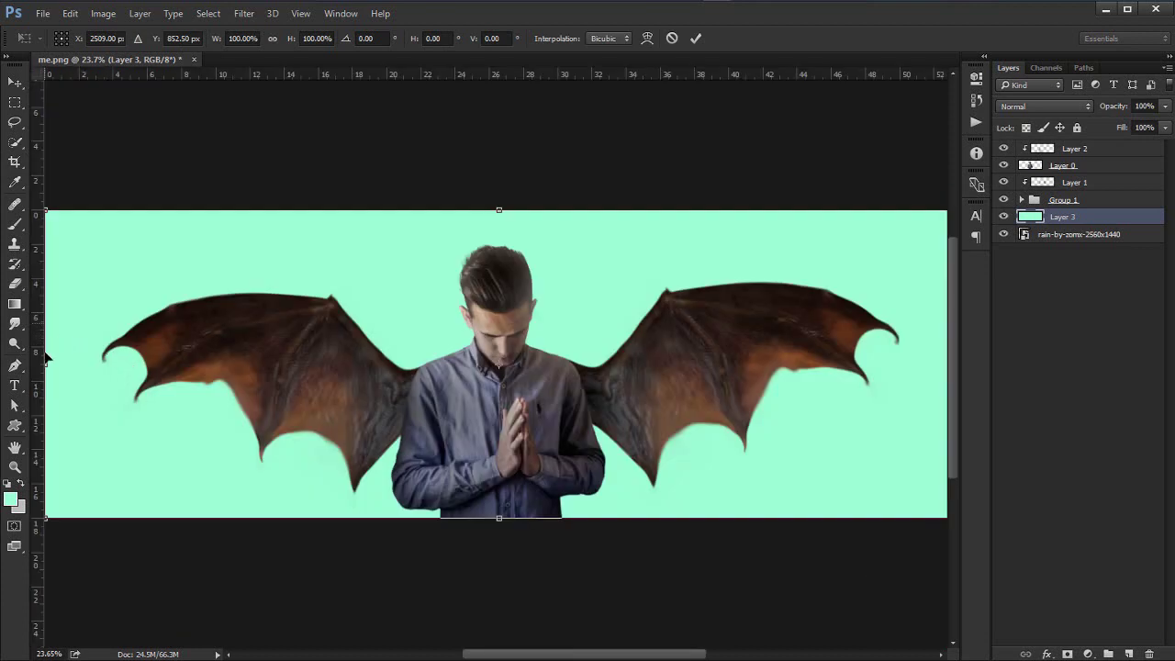
{"action": "left_click_drag", "start_coordinate": [41, 368], "coordinate": [499, 376]}
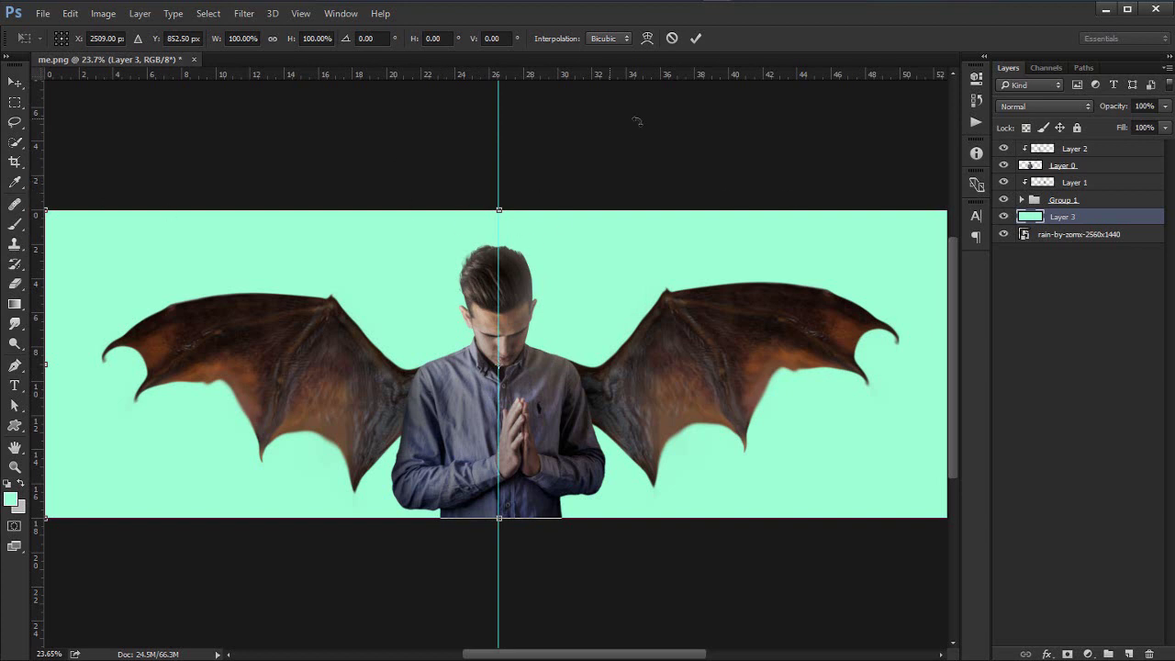
{"action": "left_click", "coordinate": [696, 37]}
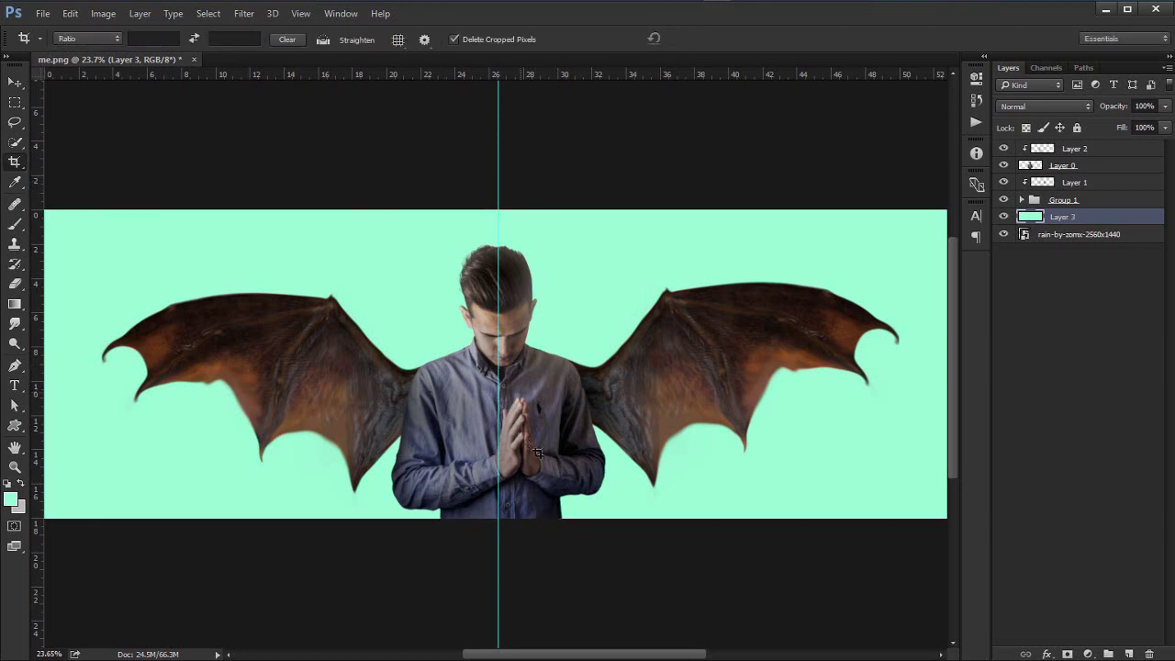
{"action": "key", "text": "ctrl+r"}
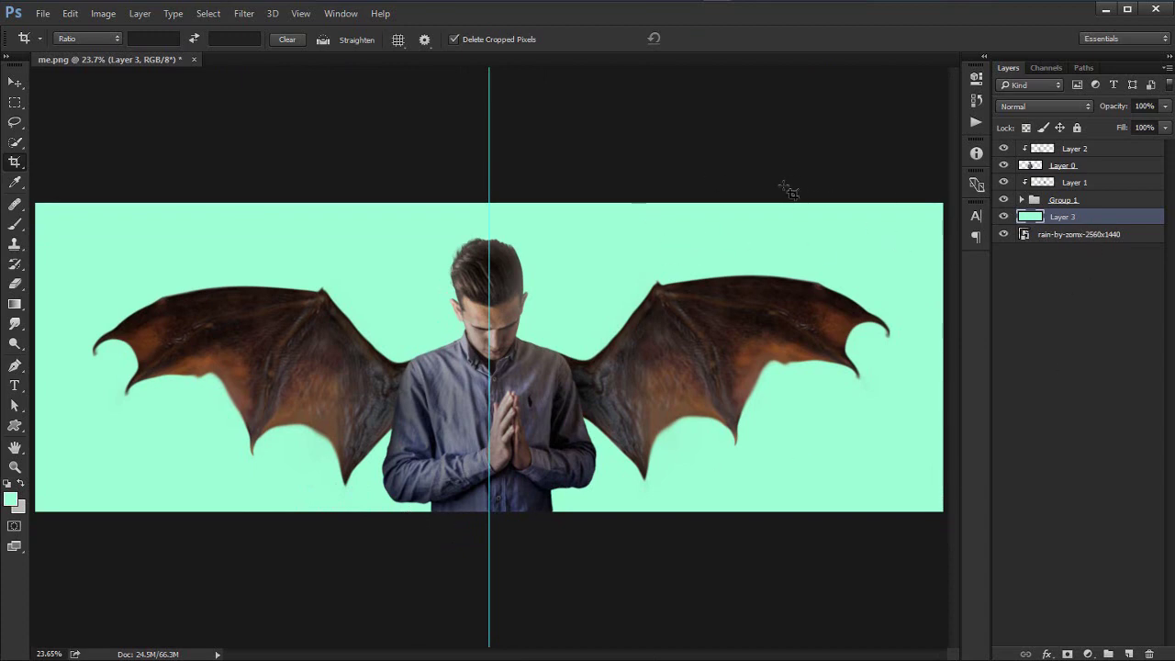
{"action": "key", "text": "z"}
{"action": "left_click_drag", "start_coordinate": [732, 249], "coordinate": [620, 278]}
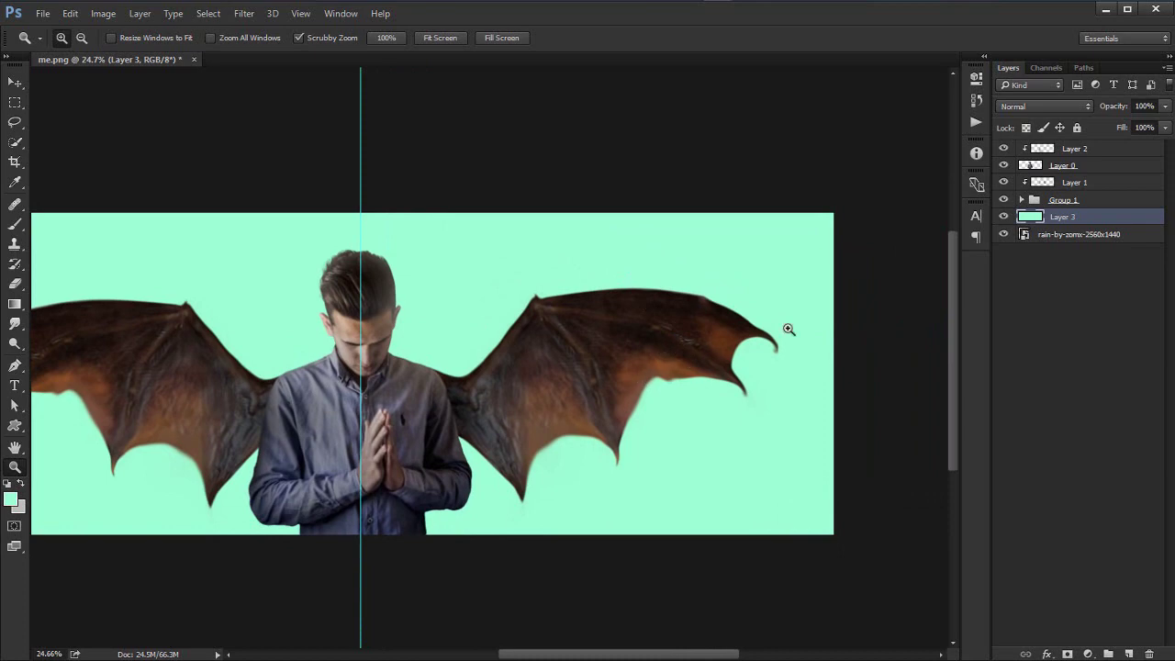
Step: Copy the right half of the rain photo to a new layer and delete the original rain layer
{"action": "left_click", "coordinate": [1075, 235]}
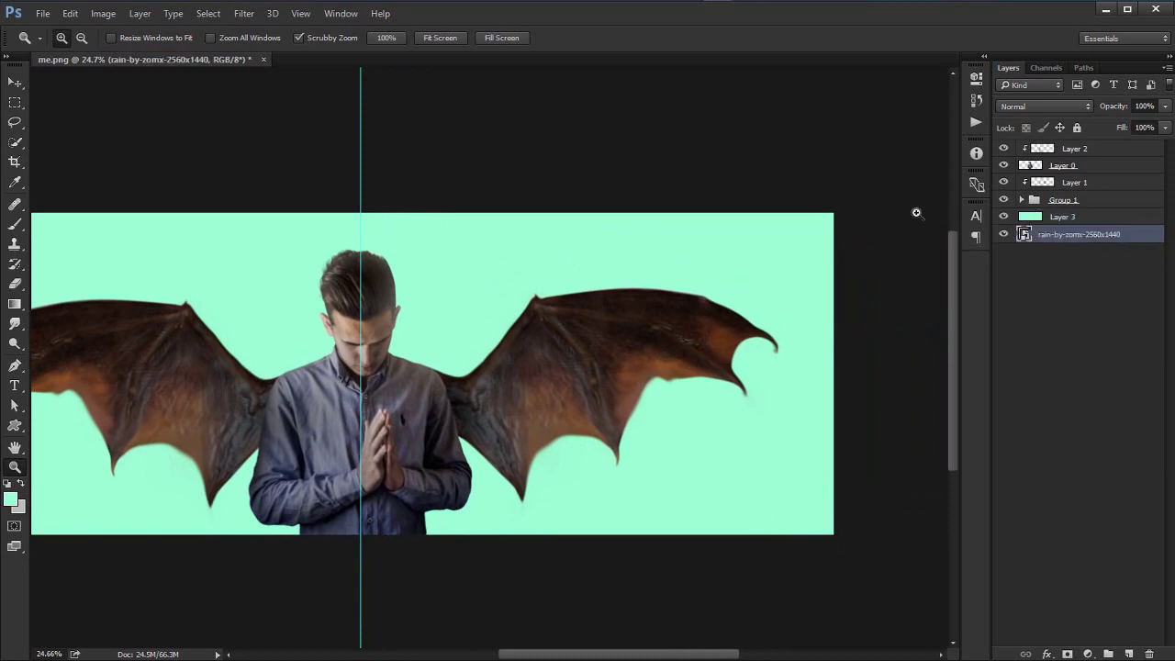
{"action": "key", "text": "m"}
{"action": "left_click_drag", "start_coordinate": [863, 210], "coordinate": [364, 621]}
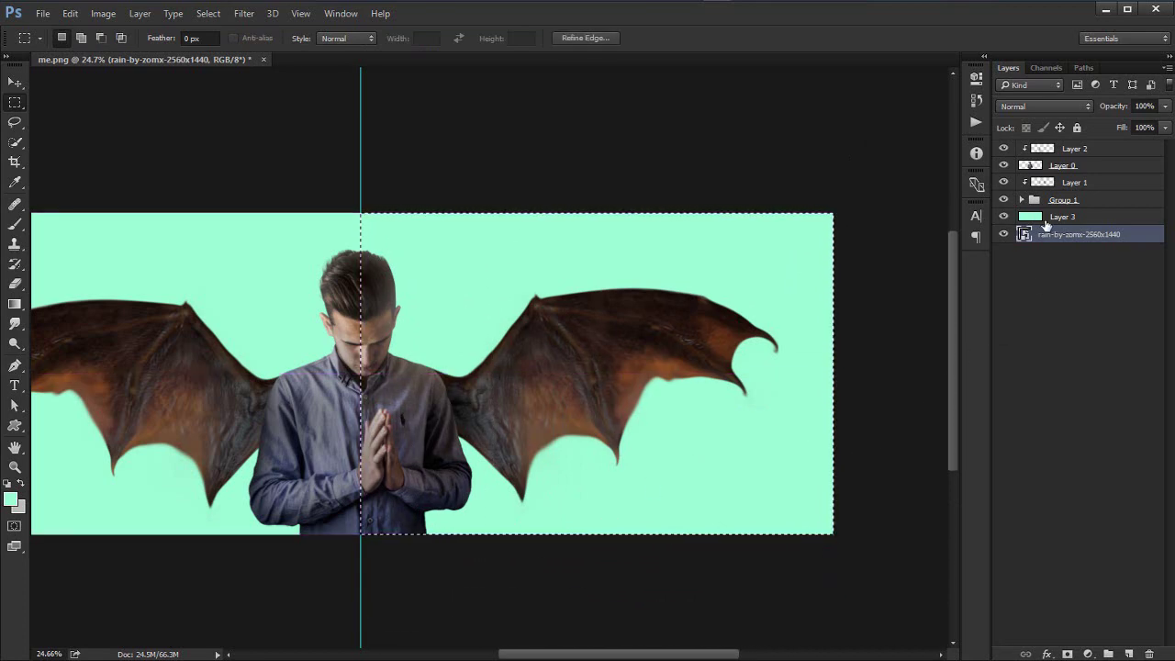
{"action": "left_click", "coordinate": [1004, 217]}
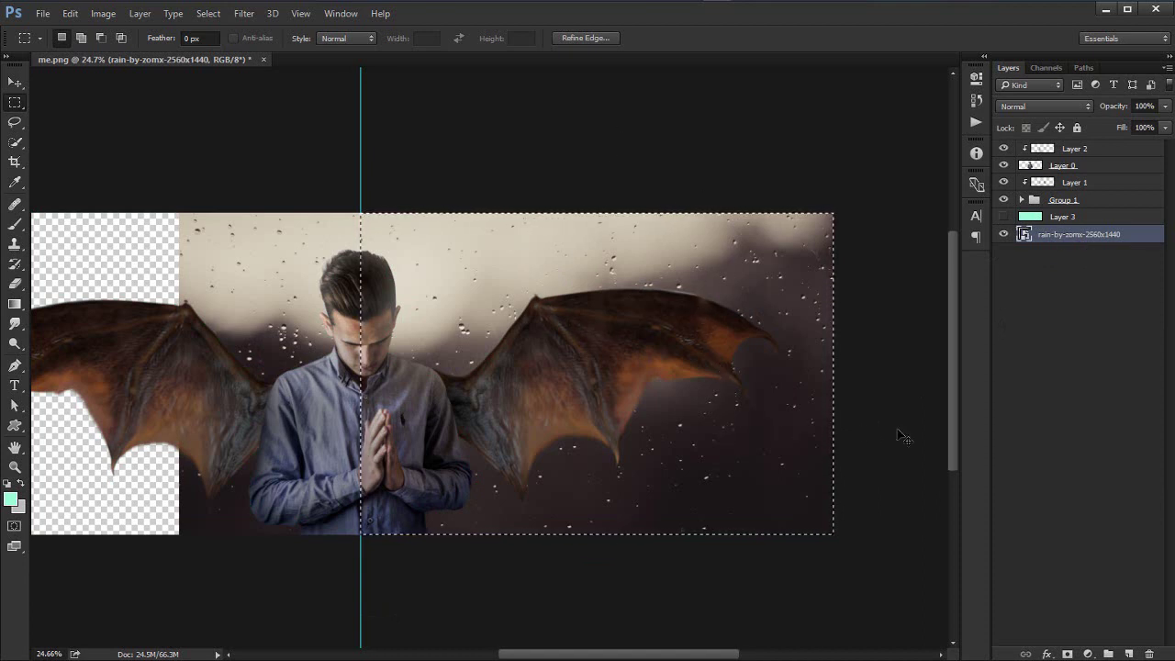
{"action": "key", "text": "ctrl+j"}
{"action": "left_click", "coordinate": [1091, 255]}
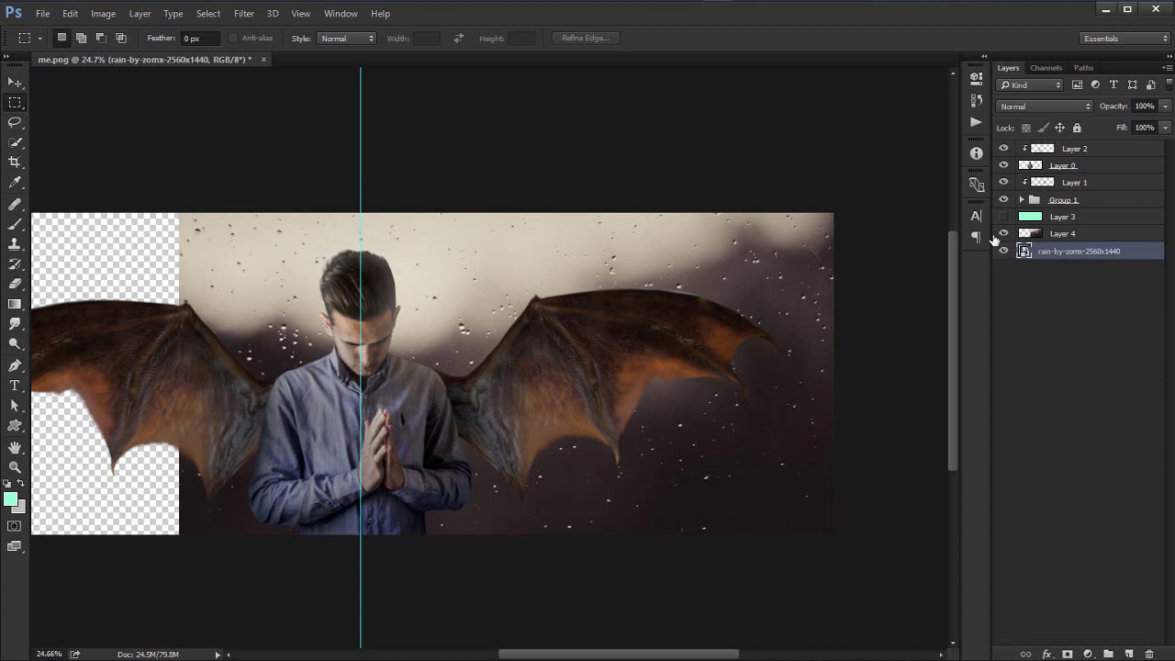
{"action": "key", "text": "Delete"}
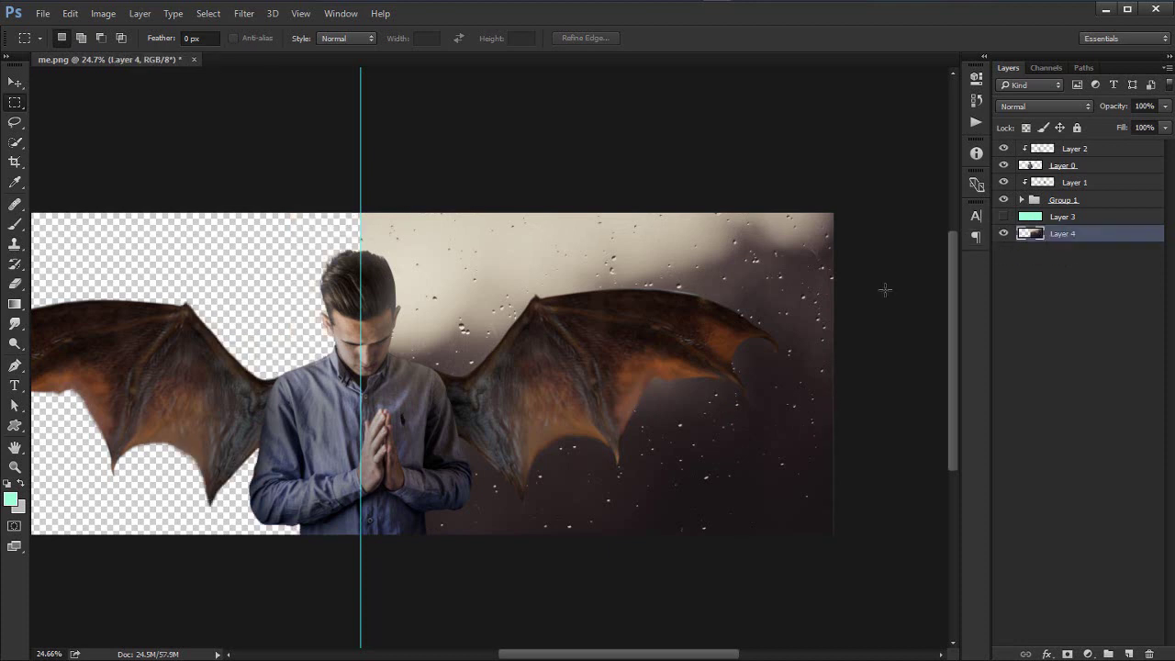
Step: Duplicate the rain half, flip it horizontally, and move it over the empty left side
{"action": "left_click_drag", "start_coordinate": [535, 377], "coordinate": [725, 394]}
{"action": "key", "text": "ctrl+j"}
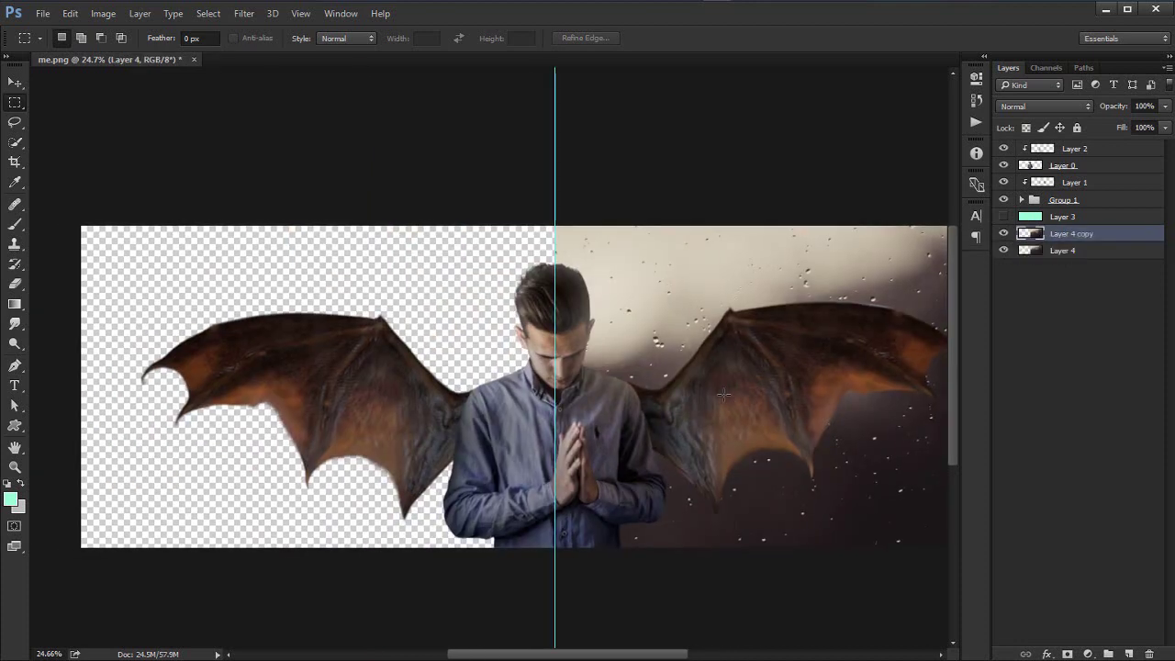
{"action": "key", "text": "ctrl+t"}
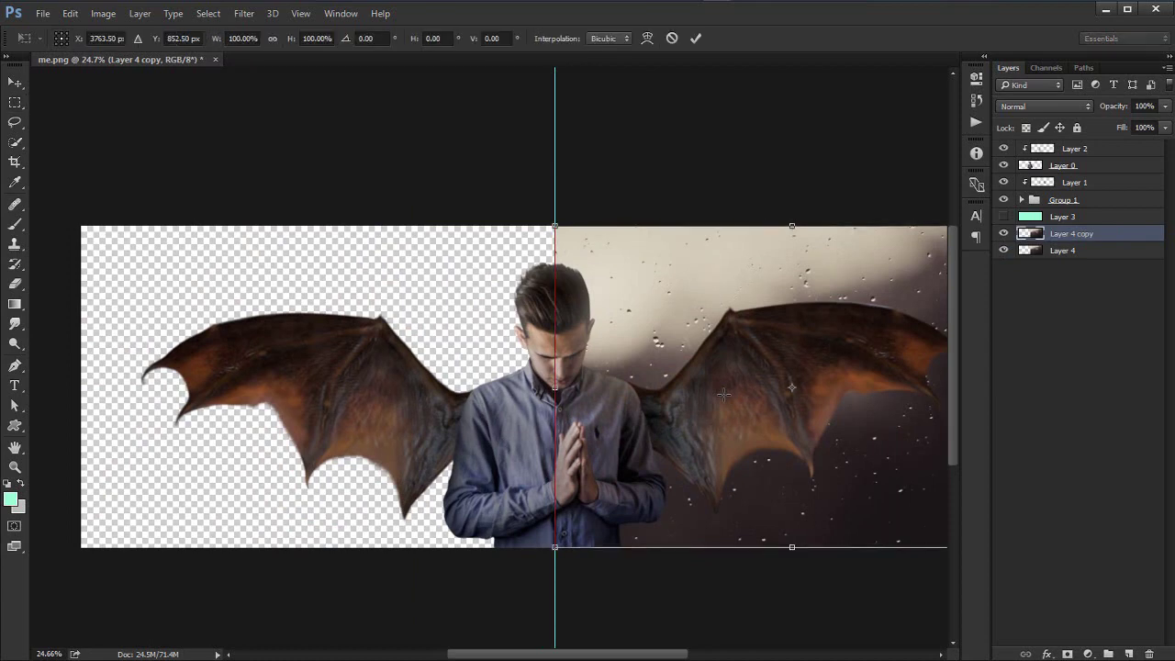
{"action": "right_click", "coordinate": [724, 395]}
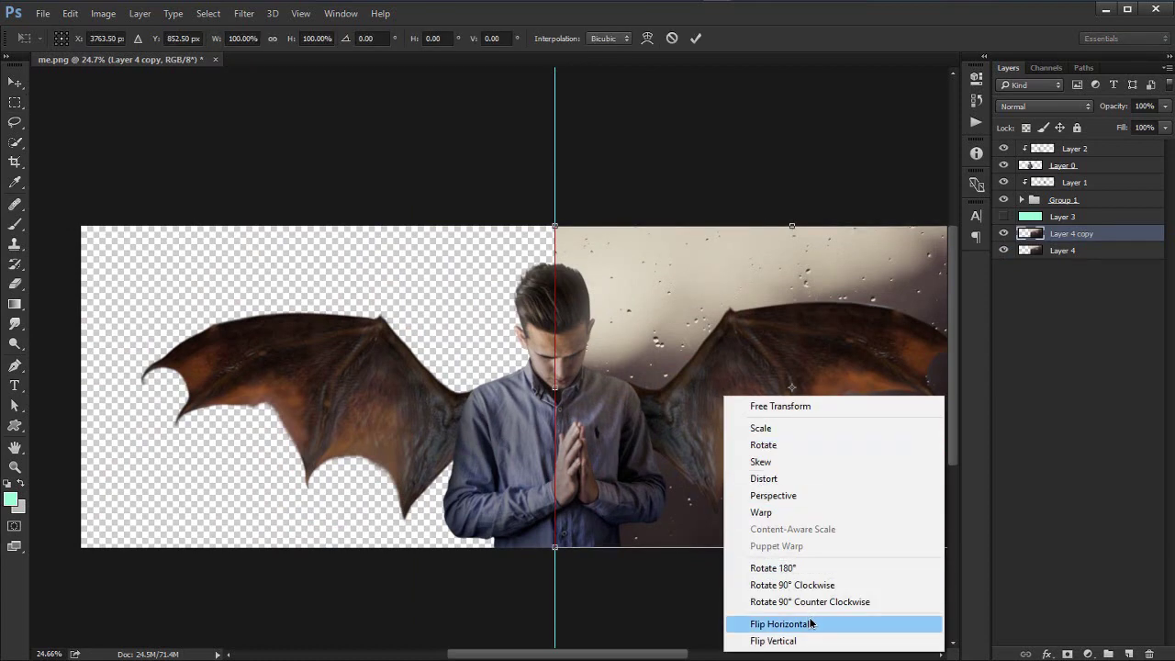
{"action": "left_click", "coordinate": [811, 624]}
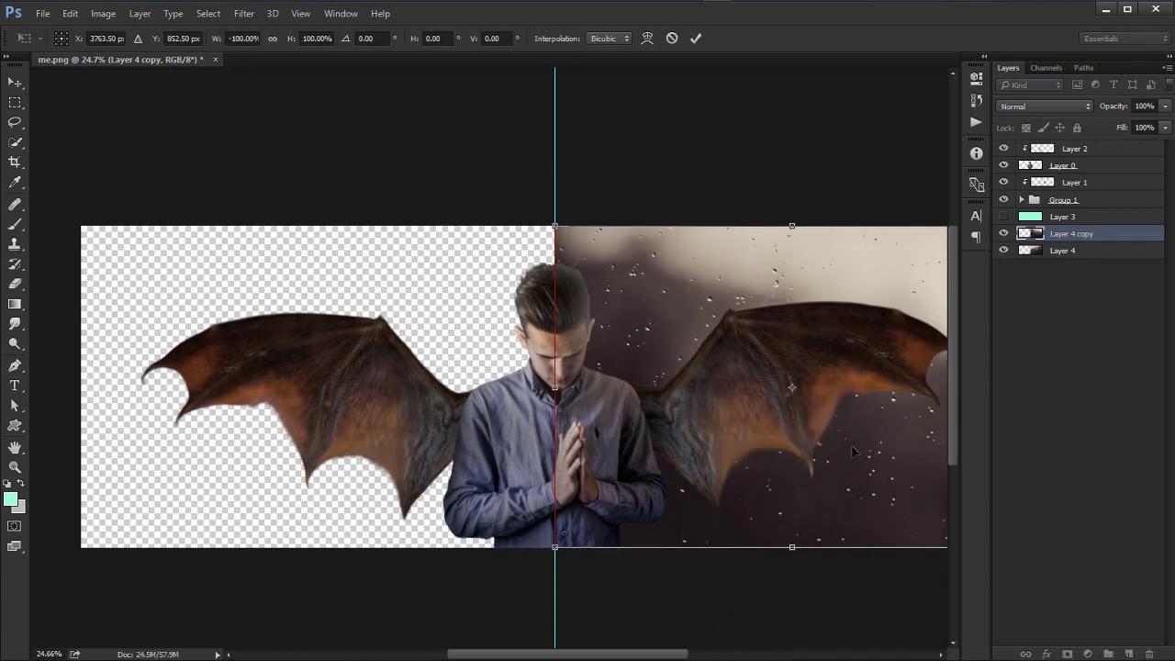
{"action": "left_click_drag", "start_coordinate": [827, 453], "coordinate": [375, 449]}
{"action": "key", "text": "Return"}
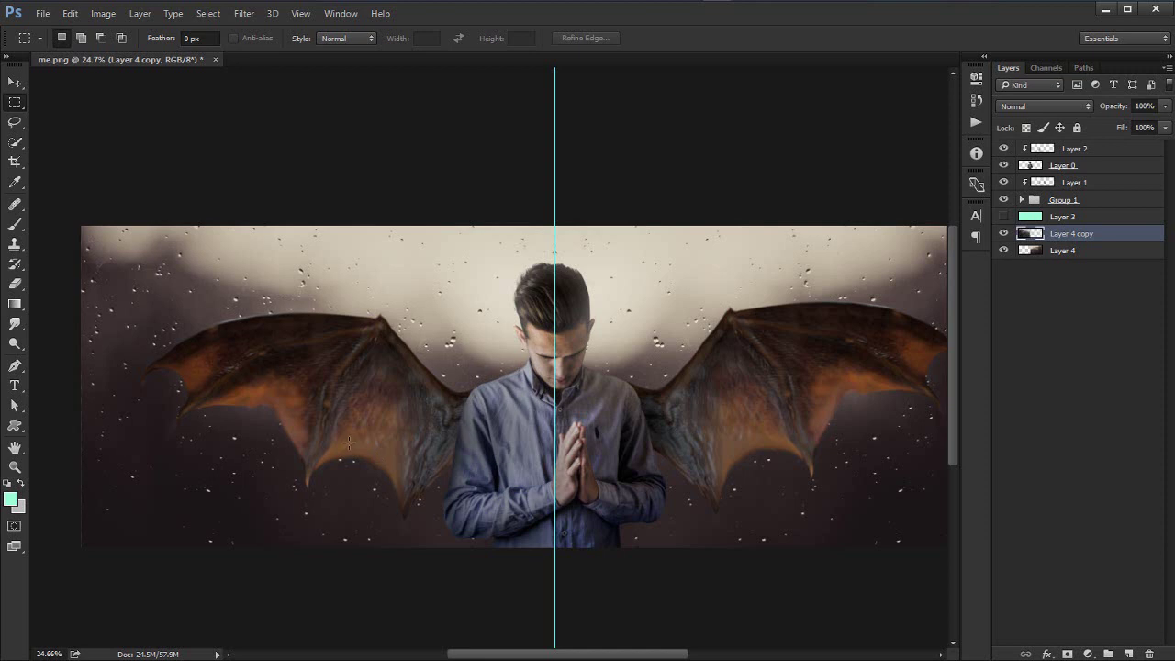
{"action": "left_click_drag", "start_coordinate": [497, 415], "coordinate": [421, 419]}
{"action": "scroll", "coordinate": [420, 418], "scroll_direction": "down", "scroll_amount": 1}
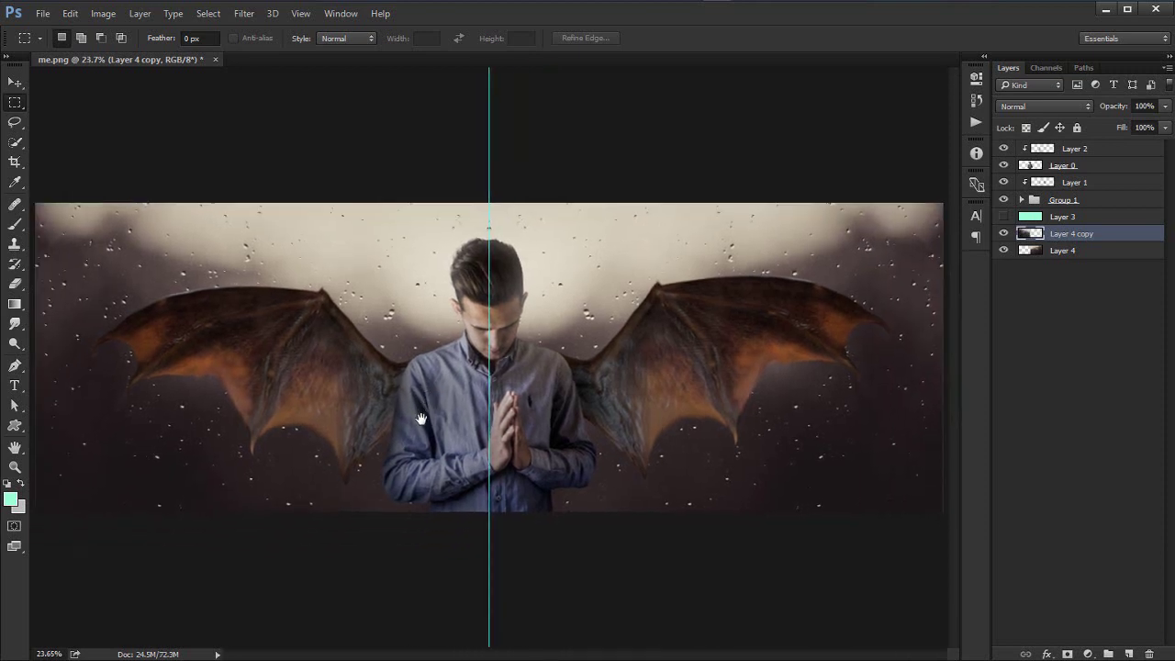
Step: Hide the guide and merge the two rain halves into one layer
{"action": "key", "text": "v"}
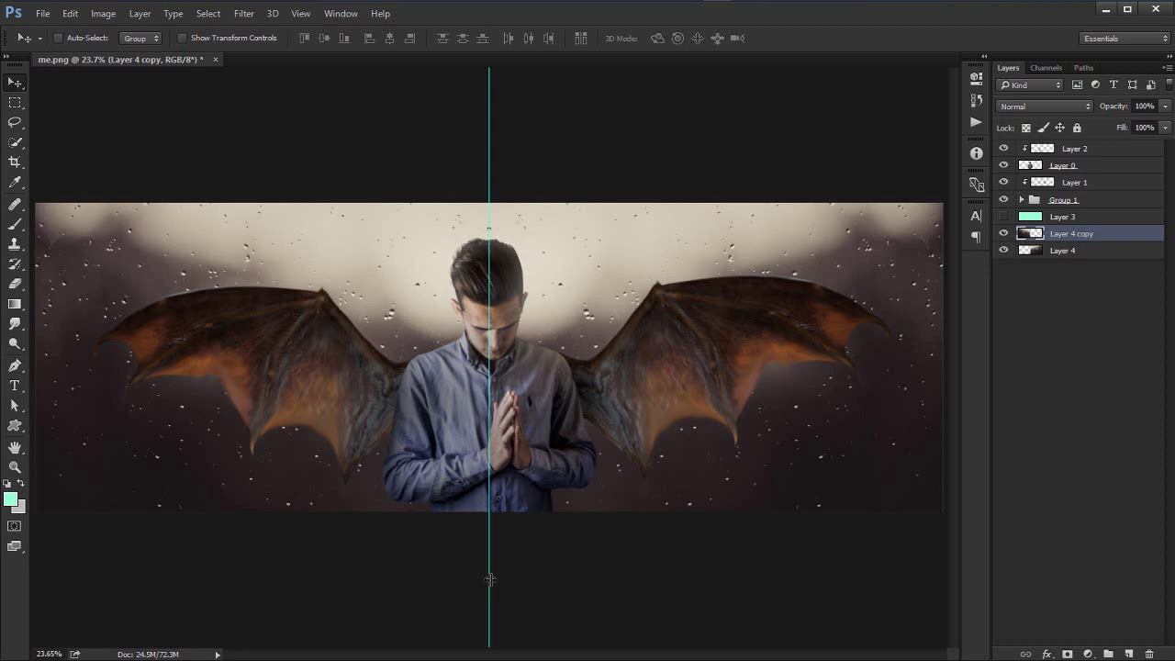
{"action": "key", "text": "ctrl+semicolon"}
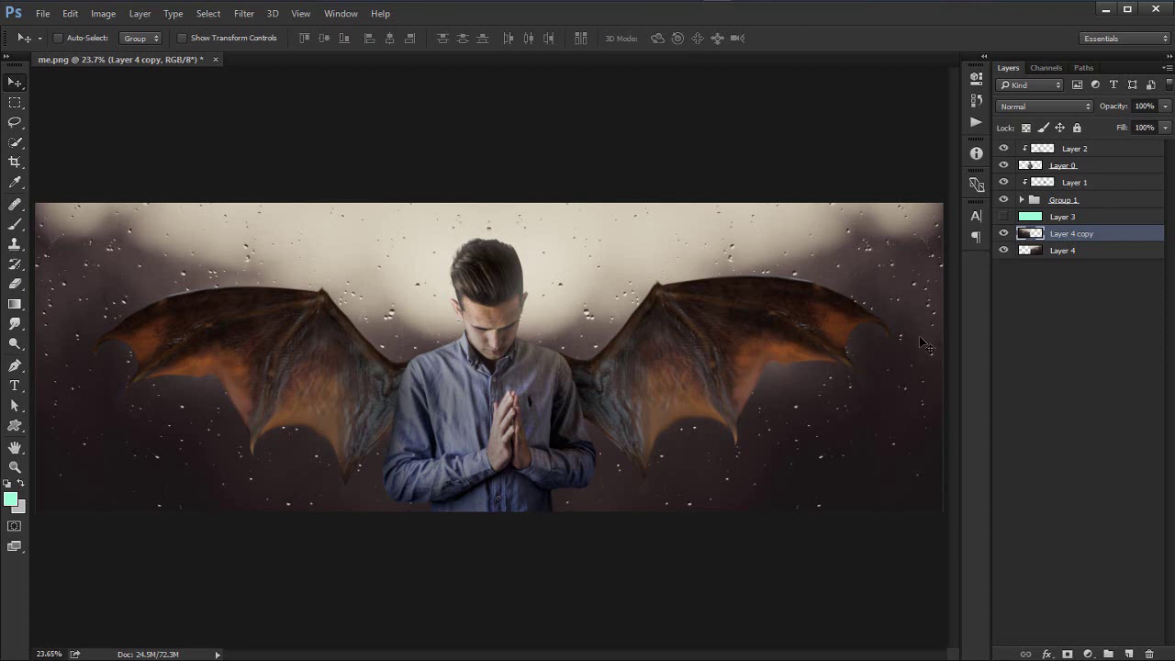
{"action": "left_click", "coordinate": [1130, 256], "text": "shift"}
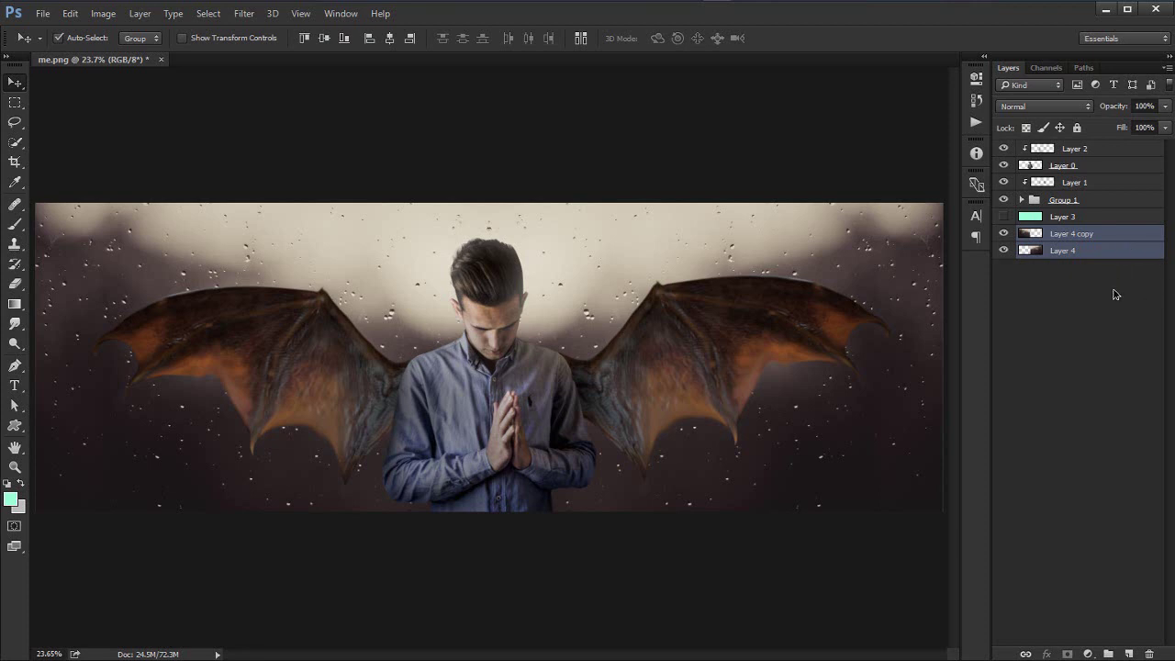
{"action": "key", "text": "ctrl+e"}
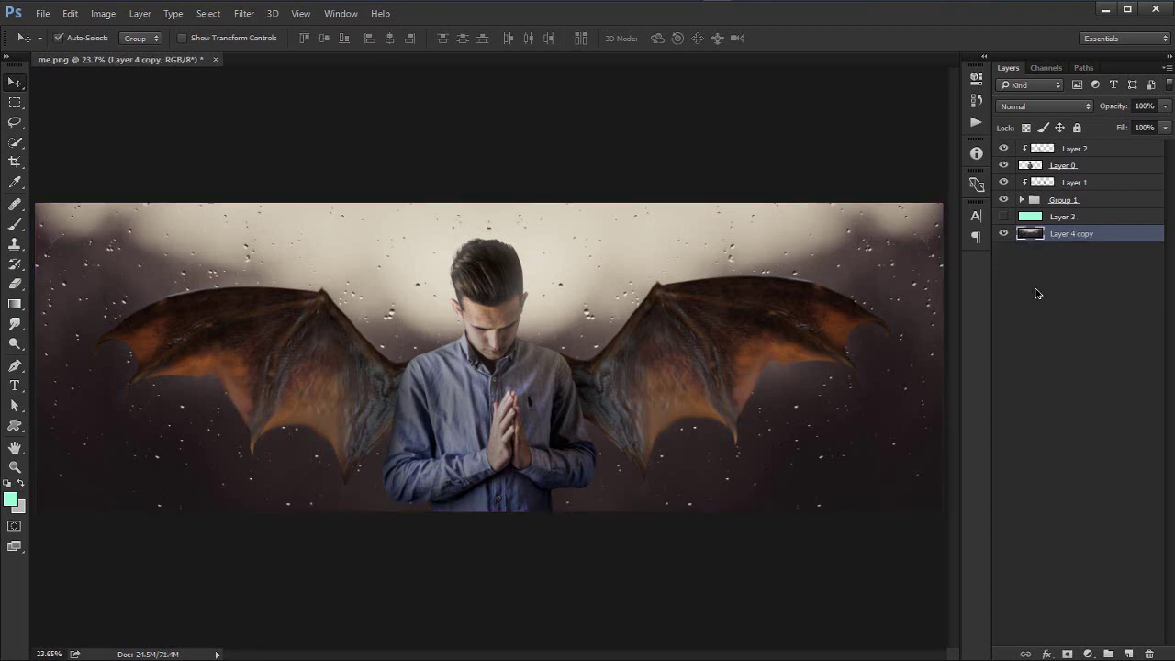
{"action": "key", "text": "ctrl+z"}
{"action": "left_click", "coordinate": [1117, 250], "text": "shift"}
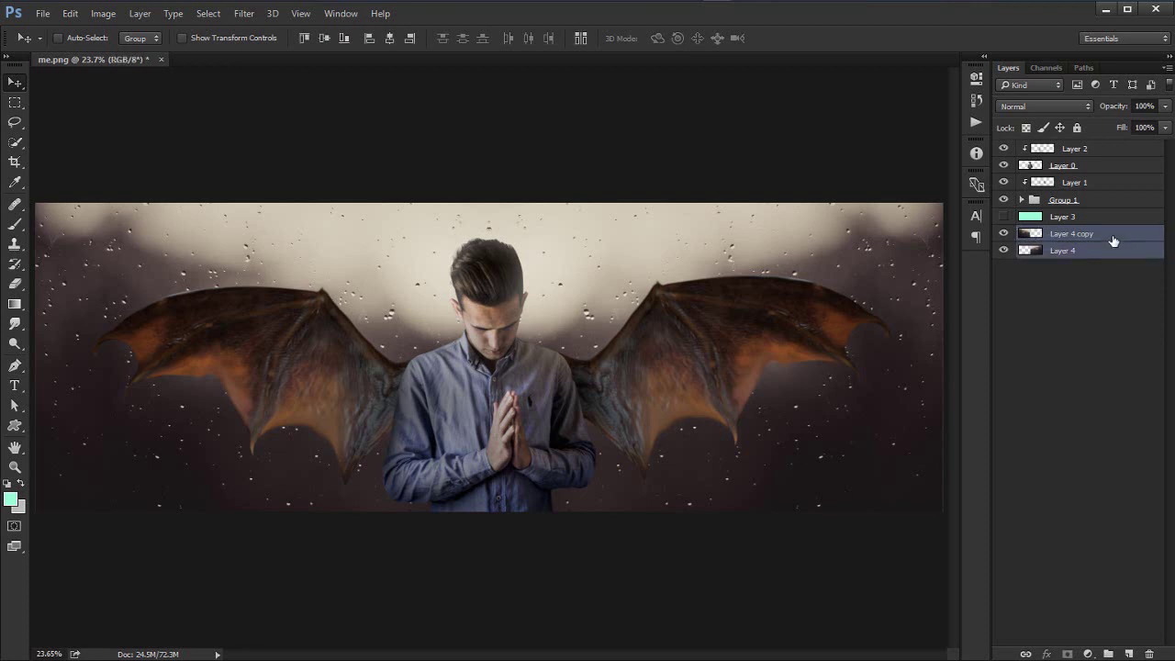
{"action": "right_click", "coordinate": [1112, 240]}
{"action": "left_click", "coordinate": [961, 542]}
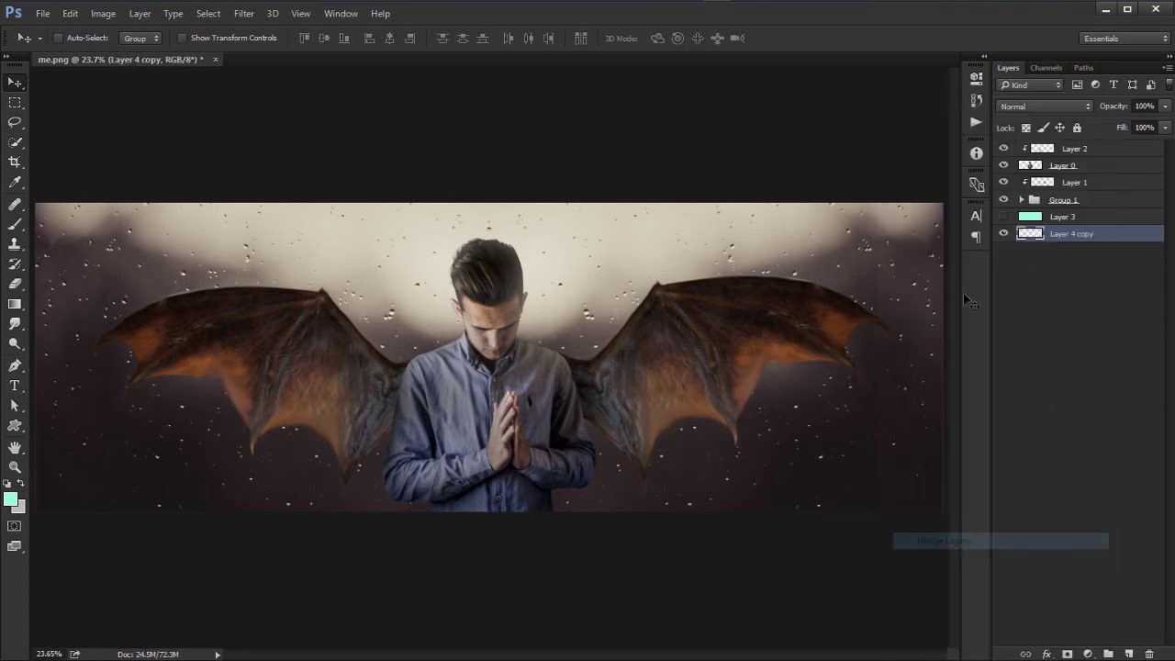
Step: Start a Field Blur on the rain background with the blur set to 20 px
{"action": "left_click", "coordinate": [245, 14]}
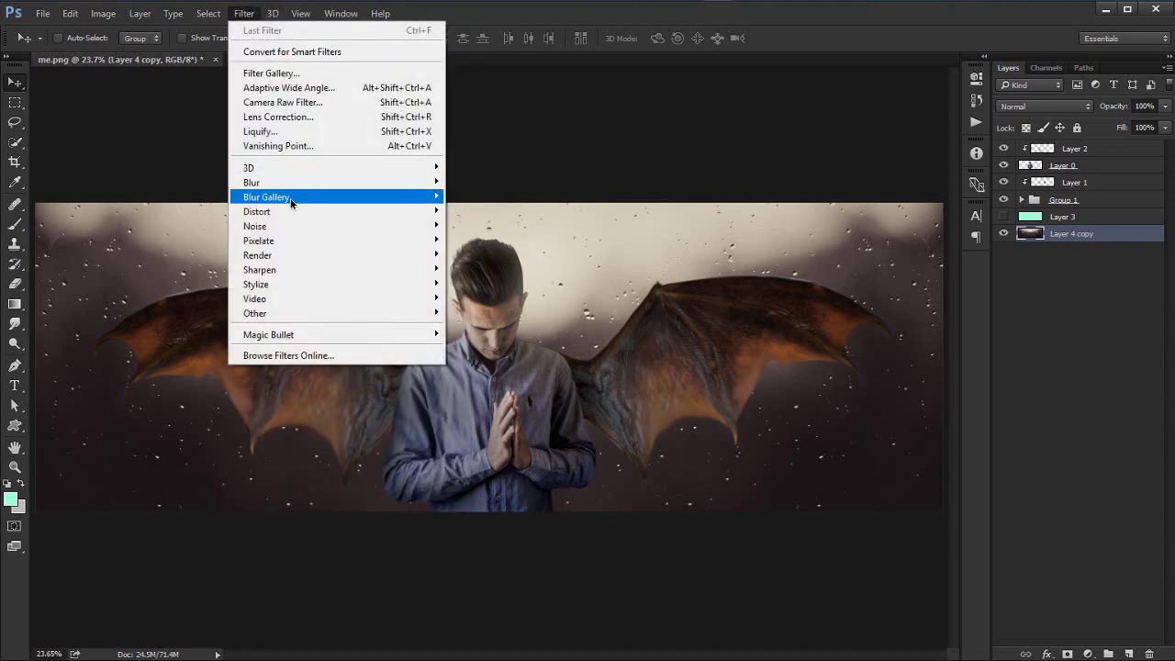
{"action": "mouse_move", "coordinate": [293, 198]}
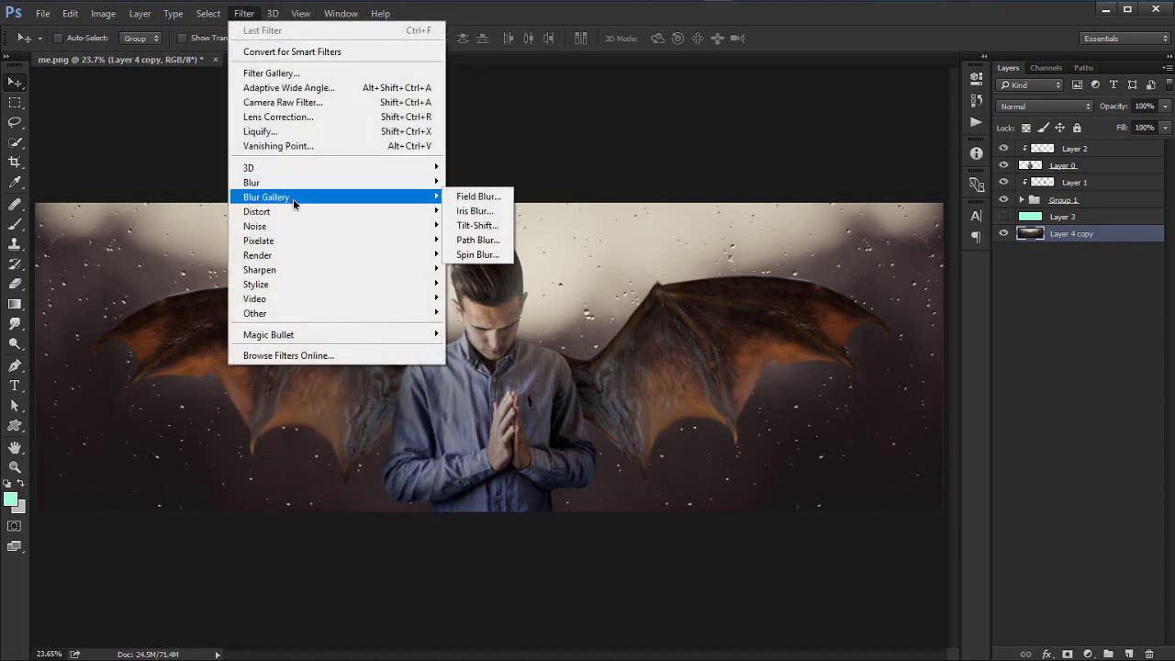
{"action": "left_click", "coordinate": [476, 197]}
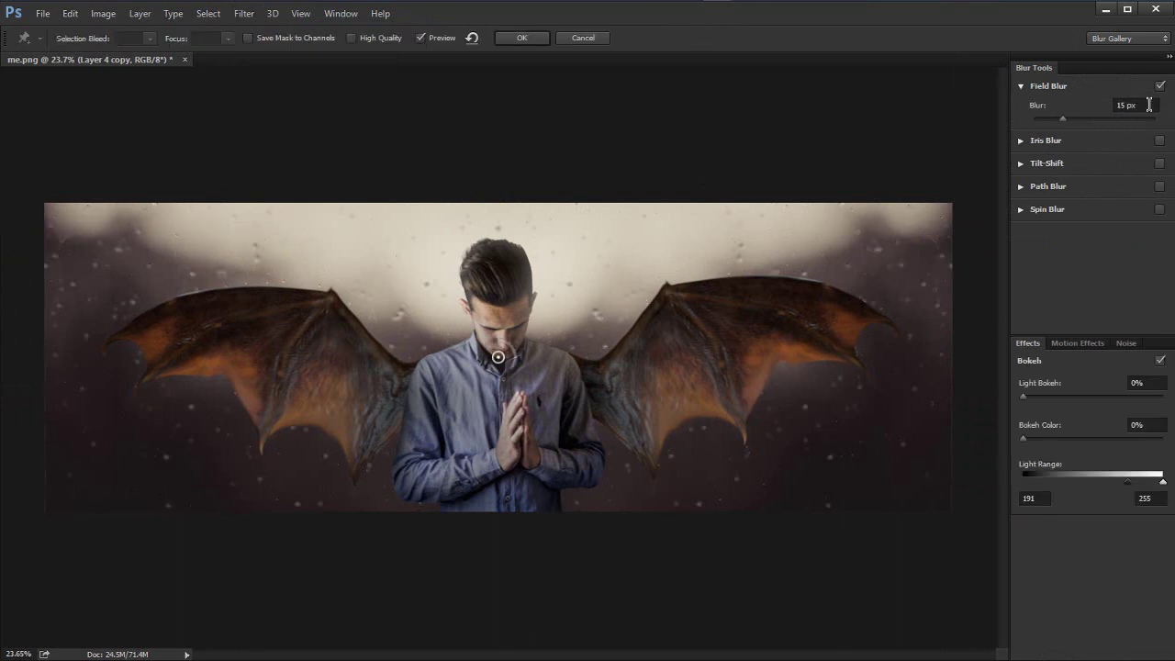
{"action": "left_click", "coordinate": [1148, 104]}
{"action": "type", "text": "20"}
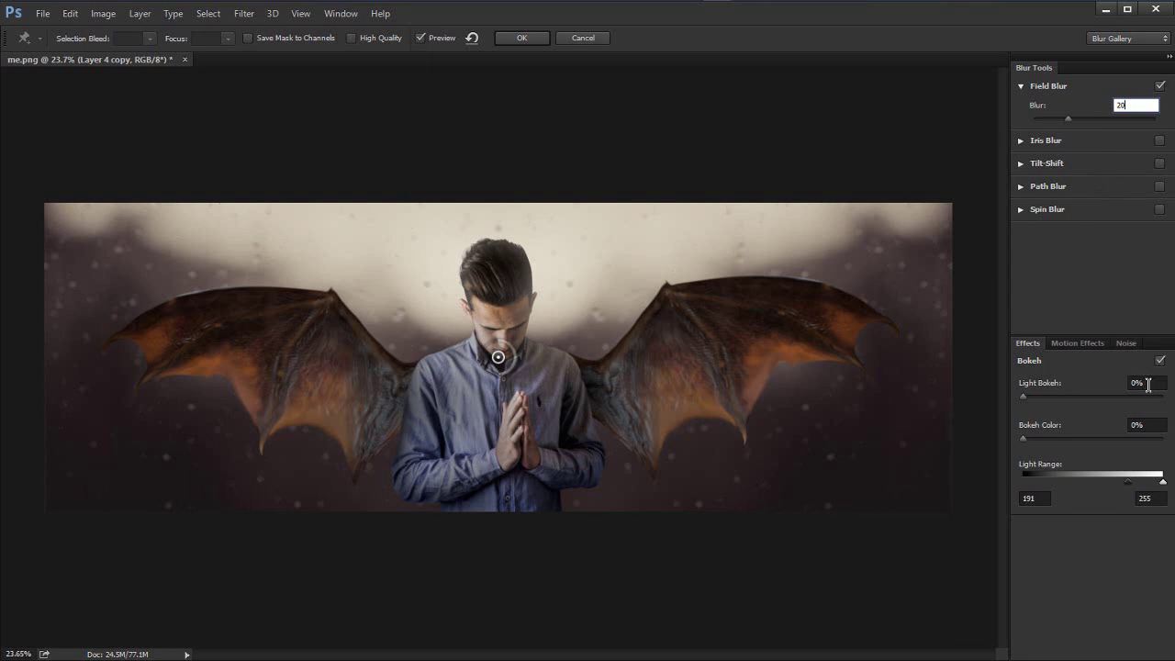
Step: Set Light Bokeh to 25% and apply the field blur
{"action": "left_click", "coordinate": [1148, 385]}
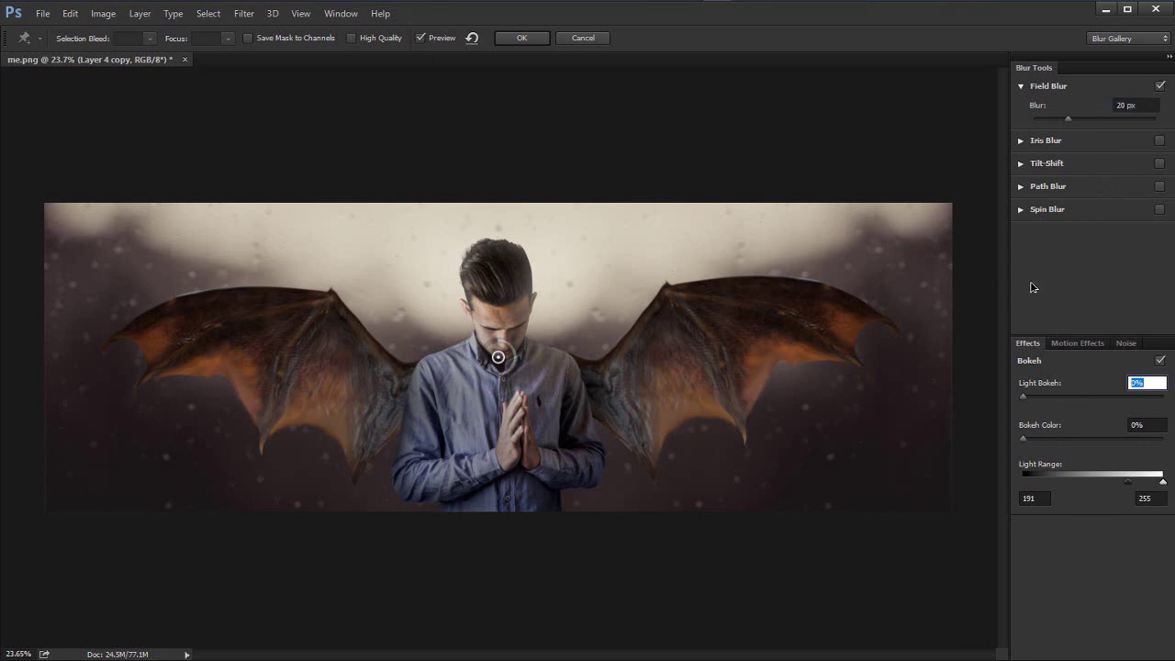
{"action": "type", "text": "40"}
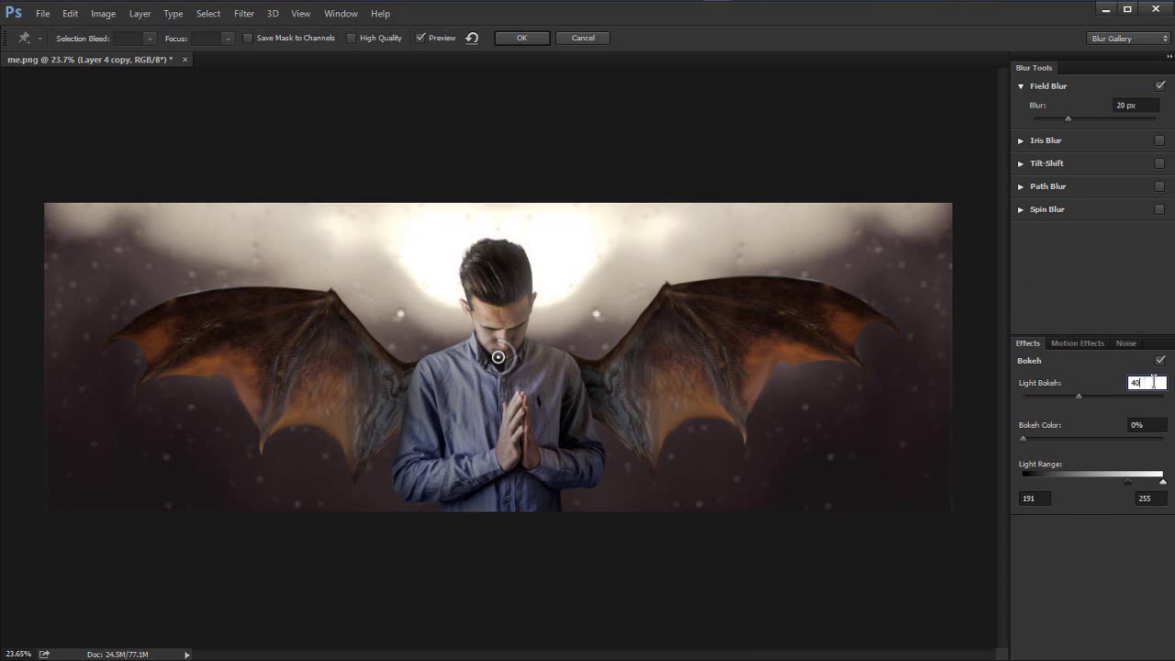
{"action": "key", "text": "Return"}
{"action": "type", "text": "25"}
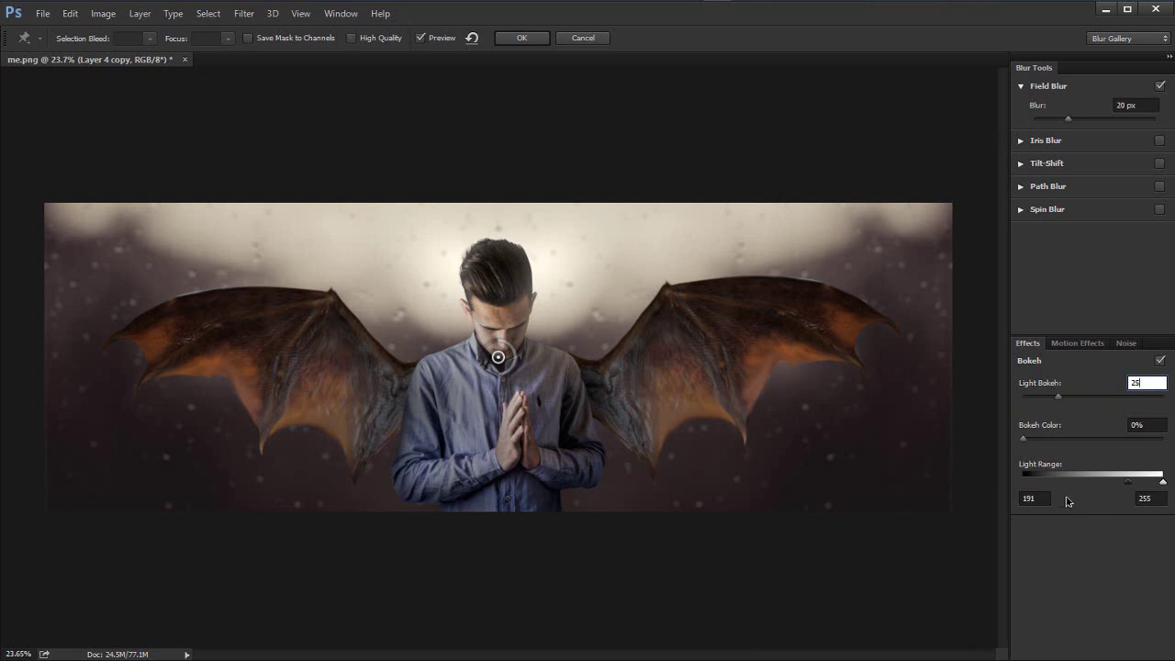
{"action": "key", "text": "Tab"}
{"action": "left_click", "coordinate": [1039, 427]}
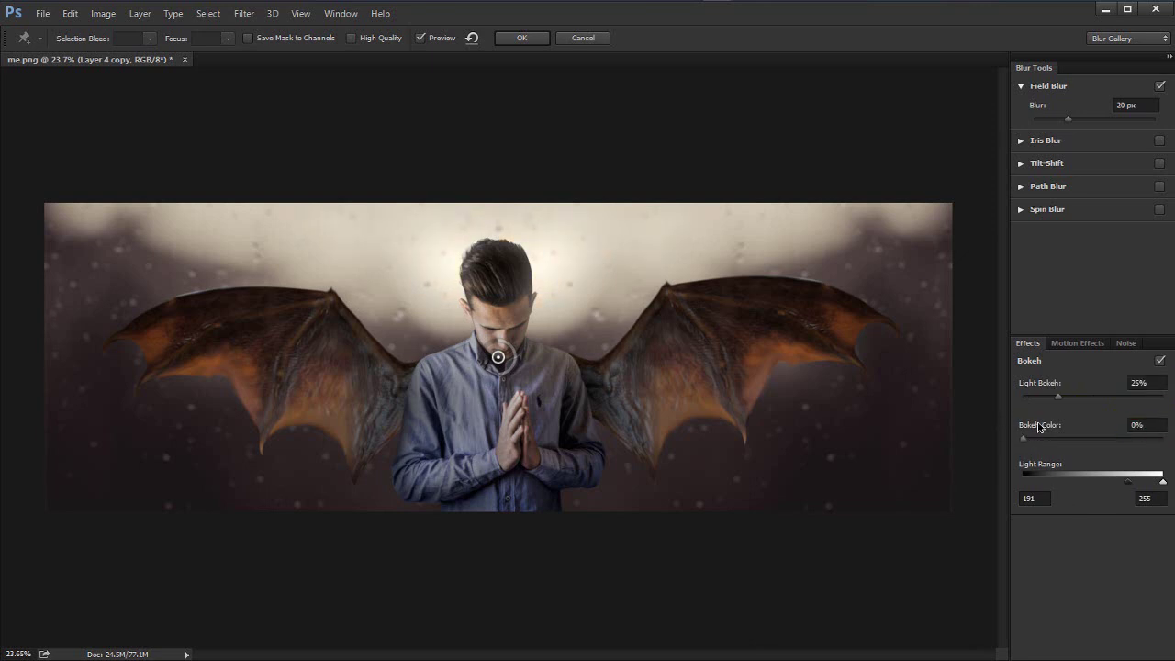
{"action": "left_click", "coordinate": [1155, 426]}
{"action": "left_click", "coordinate": [521, 38]}
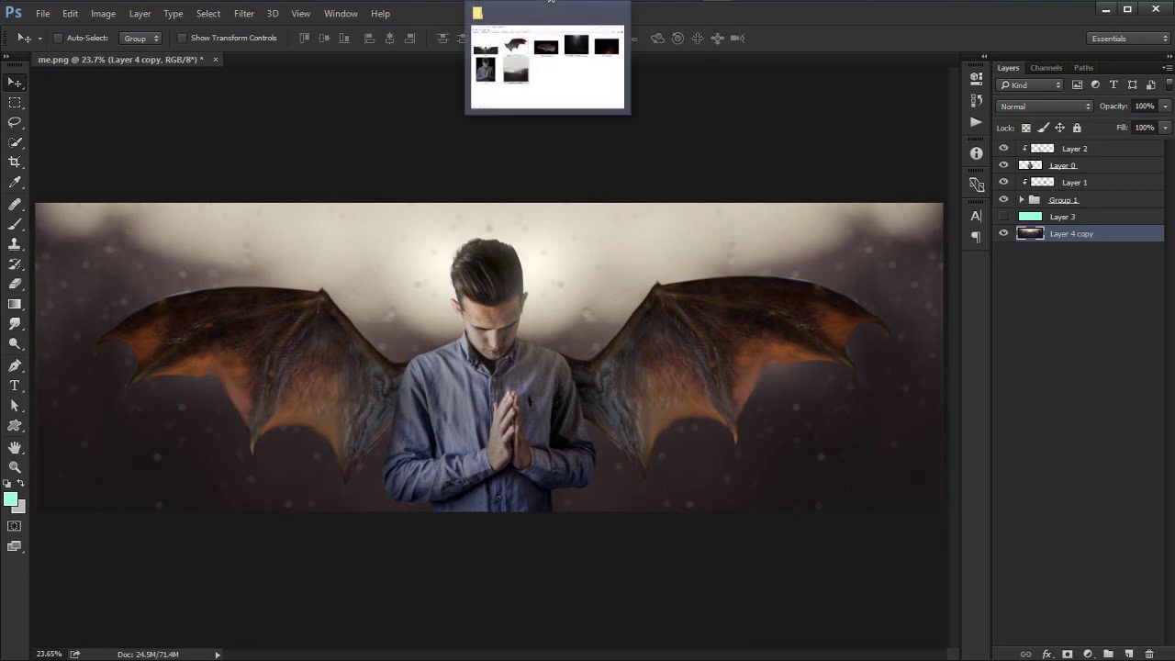
Step: Drag the dark sparkle image ffc558a6df….jpg from the project folder into the composition
{"action": "left_click", "coordinate": [551, 2]}
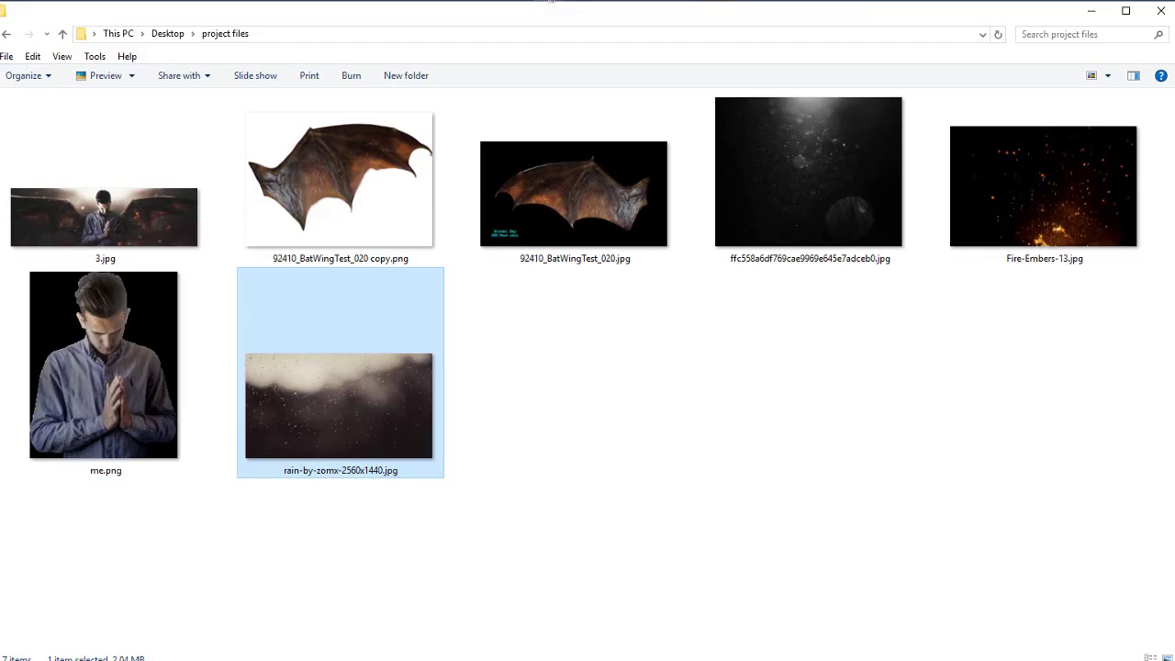
{"action": "left_click", "coordinate": [821, 168]}
{"action": "left_click_drag", "start_coordinate": [725, 2], "coordinate": [551, 321]}
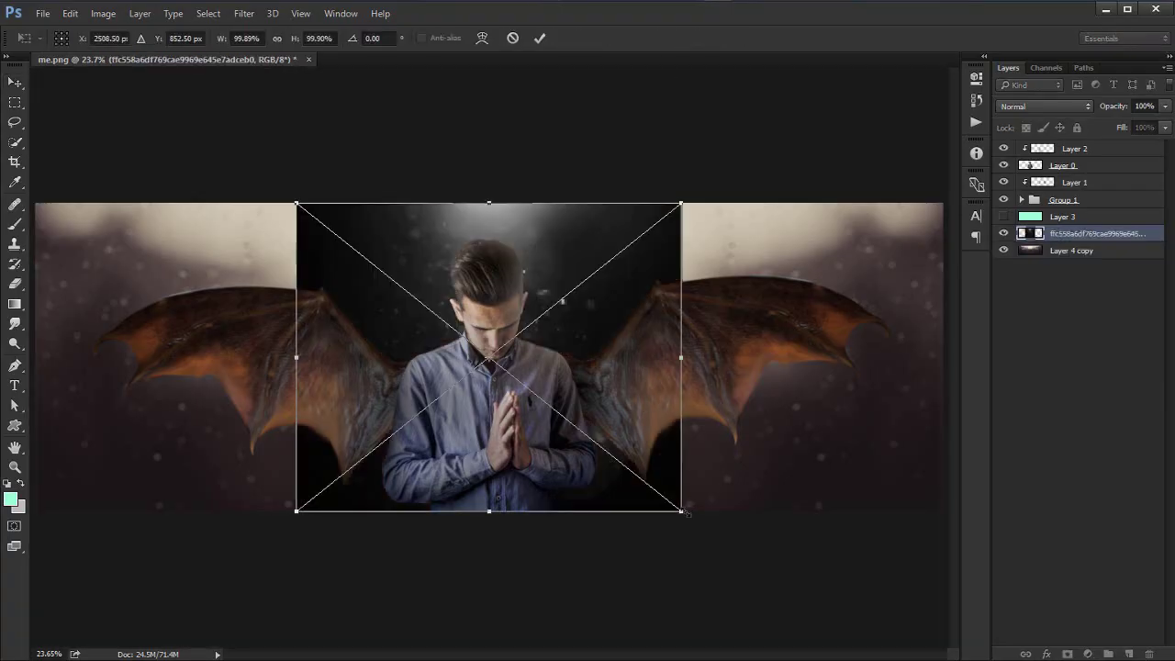
Step: Enlarge the placed sparkle image, lower it over the canvas, and confirm its placement
{"action": "left_click_drag", "start_coordinate": [685, 513], "coordinate": [1098, 579]}
{"action": "left_click_drag", "start_coordinate": [524, 313], "coordinate": [541, 420]}
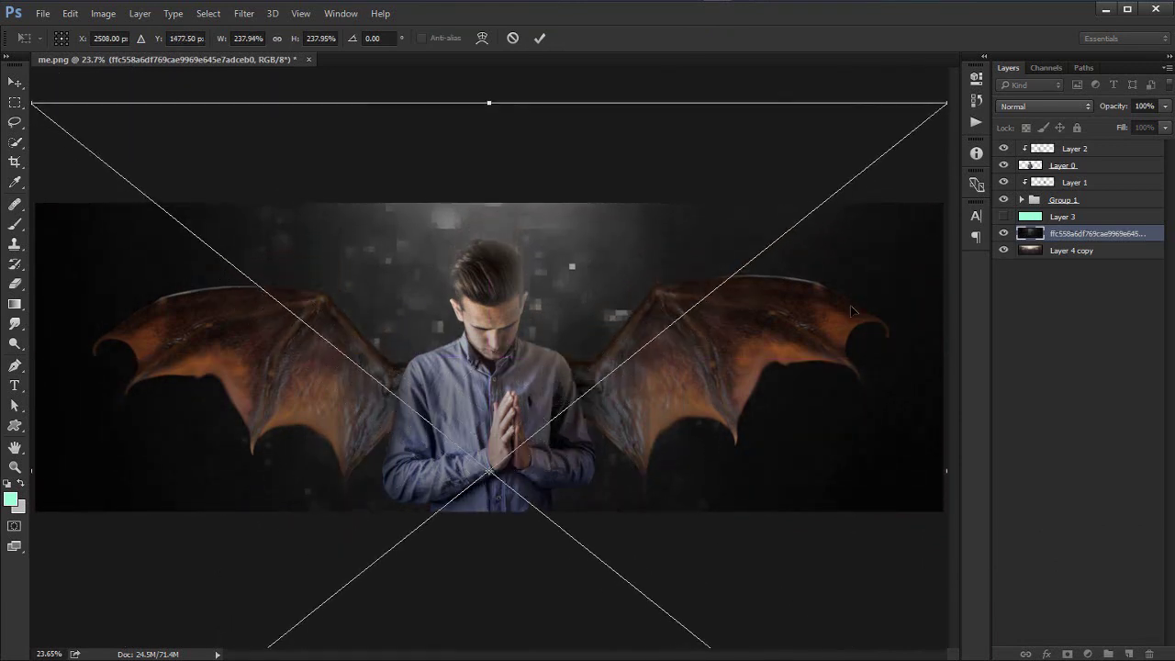
{"action": "key", "text": "Return"}
Step: Set the sparkle layer's blend mode to Color Dodge, toggling it to compare
{"action": "left_click", "coordinate": [1045, 106]}
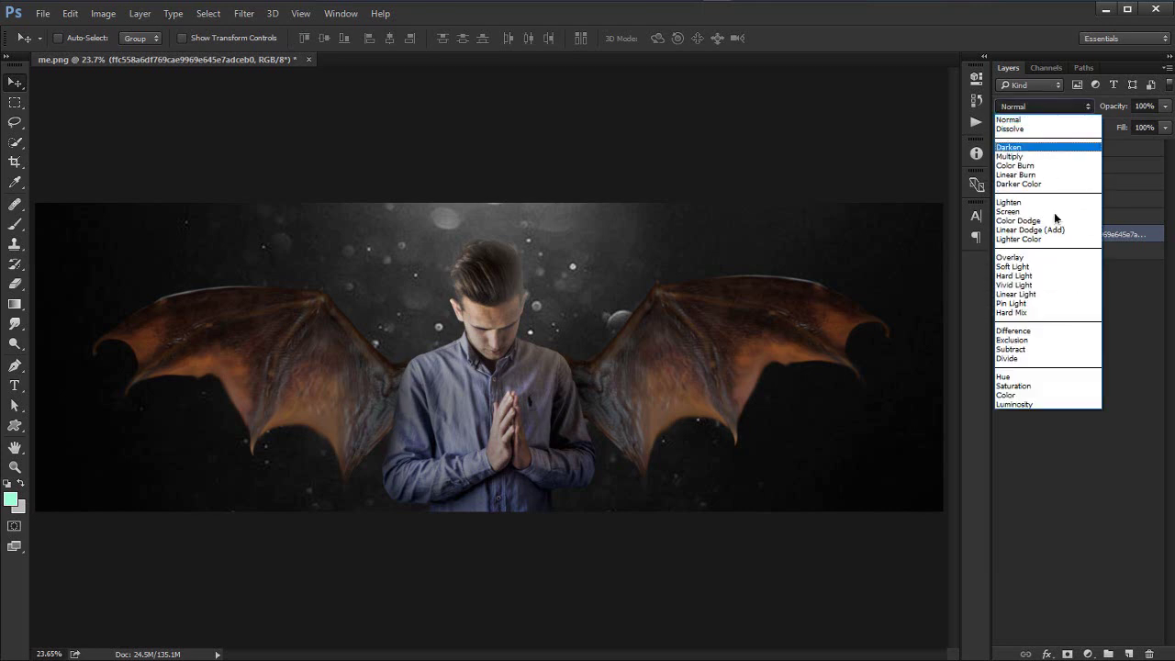
{"action": "left_click", "coordinate": [1057, 267]}
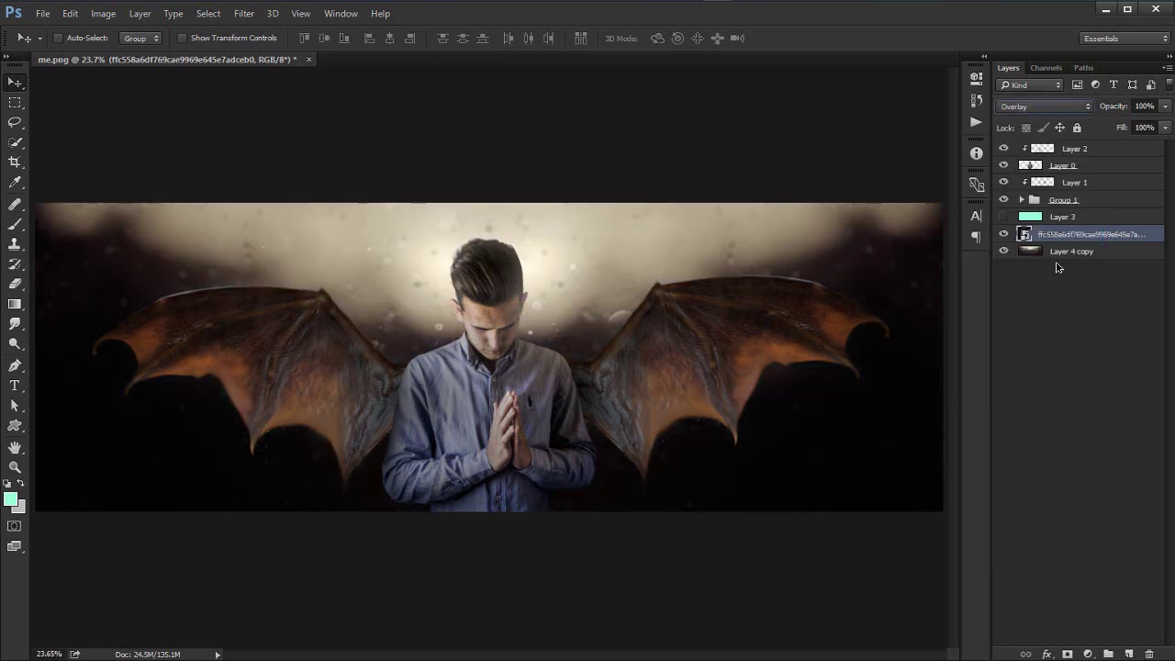
{"action": "key", "text": "Up"}
{"action": "key", "text": "Up"}
{"action": "key", "text": "Up"}
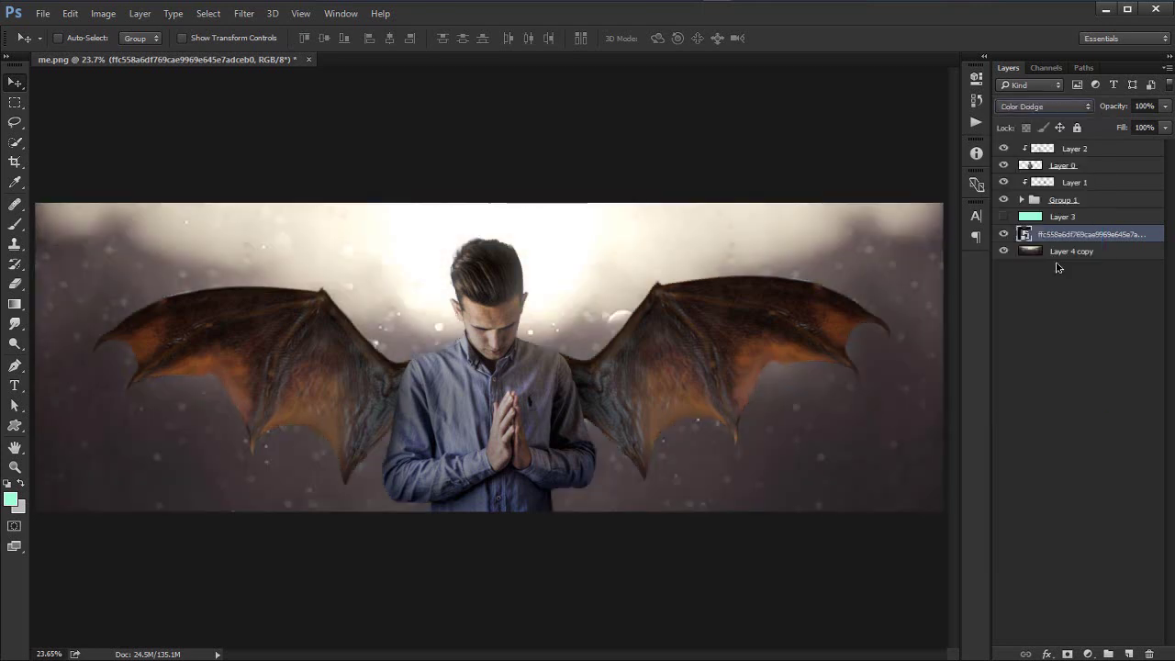
{"action": "key", "text": "Up"}
{"action": "key", "text": "Down"}
{"action": "key", "text": "Up"}
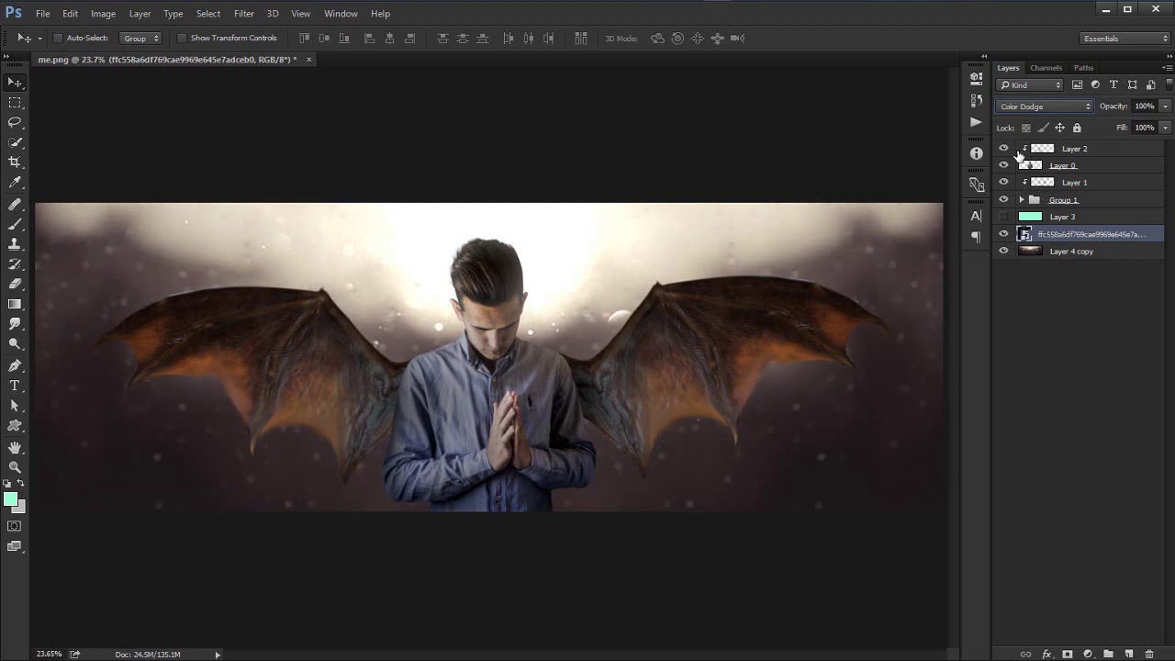
{"action": "key", "text": "Up"}
{"action": "key", "text": "Up"}
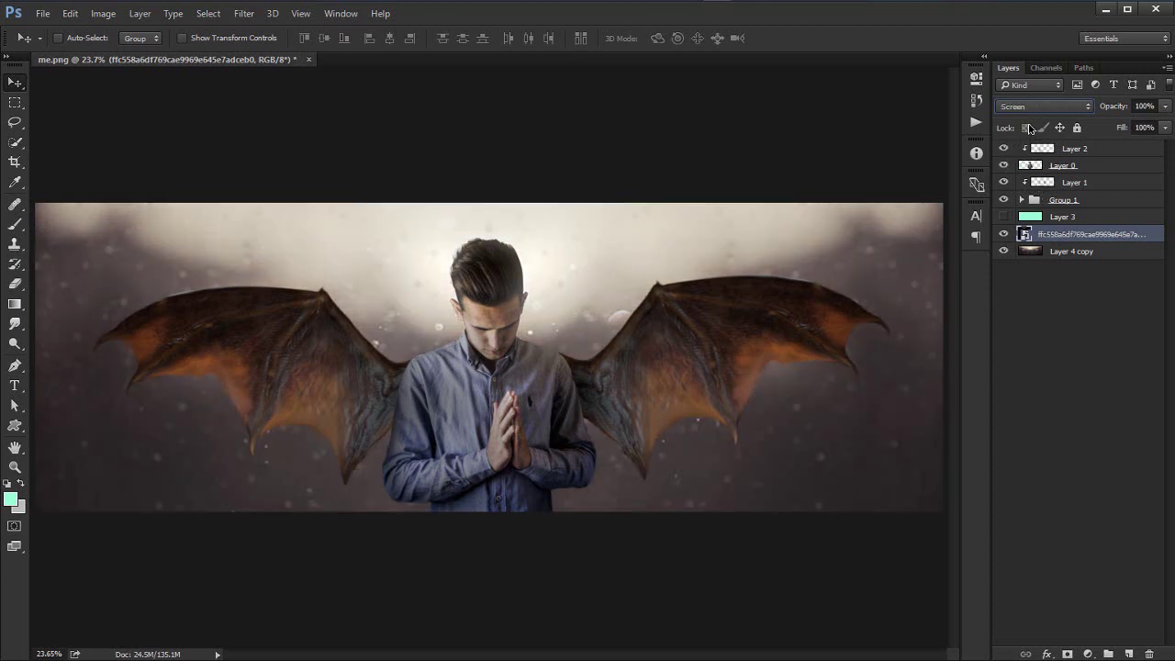
{"action": "key", "text": "Up"}
{"action": "key", "text": "Down"}
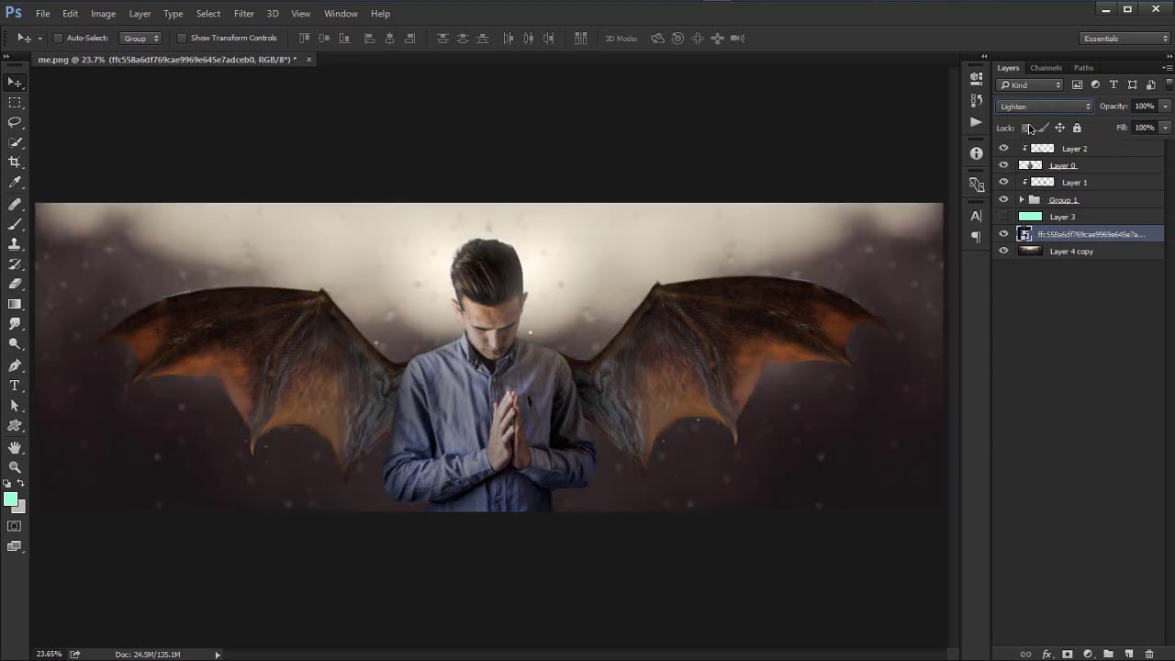
{"action": "key", "text": "Down"}
{"action": "key", "text": "Down"}
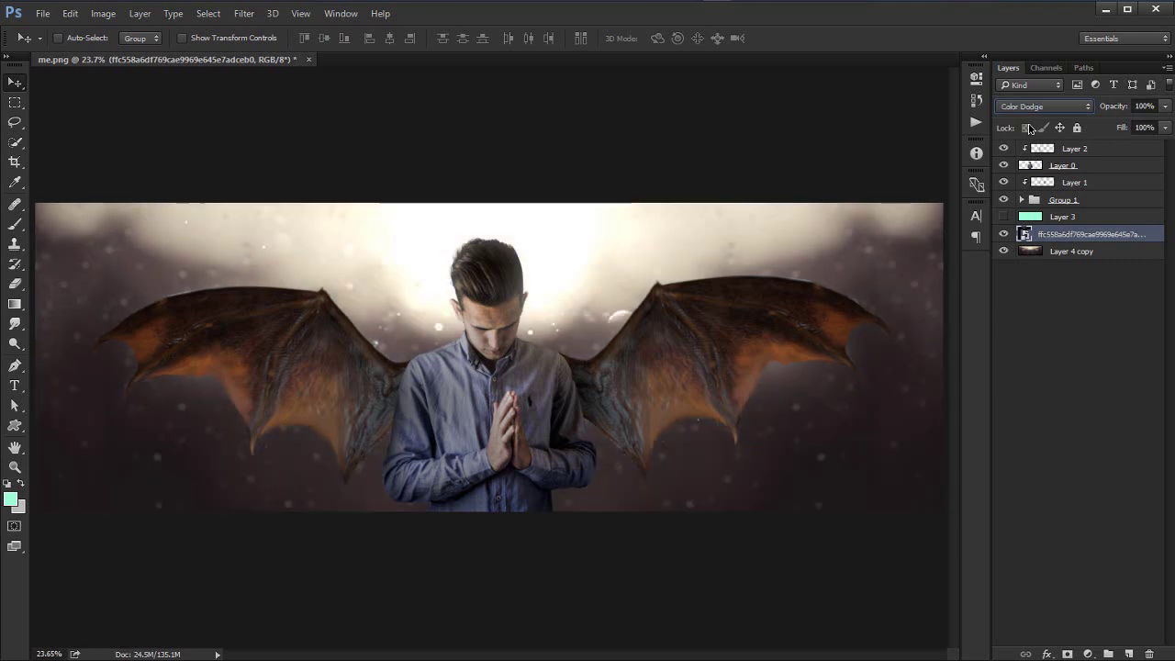
{"action": "left_click", "coordinate": [1004, 235]}
{"action": "left_click", "coordinate": [1003, 235]}
{"action": "left_click", "coordinate": [1004, 235]}
Step: Lower the glow layer's opacity to 60%, compare it on and off, then select Layer 2
{"action": "left_click_drag", "start_coordinate": [1115, 108], "coordinate": [1084, 104]}
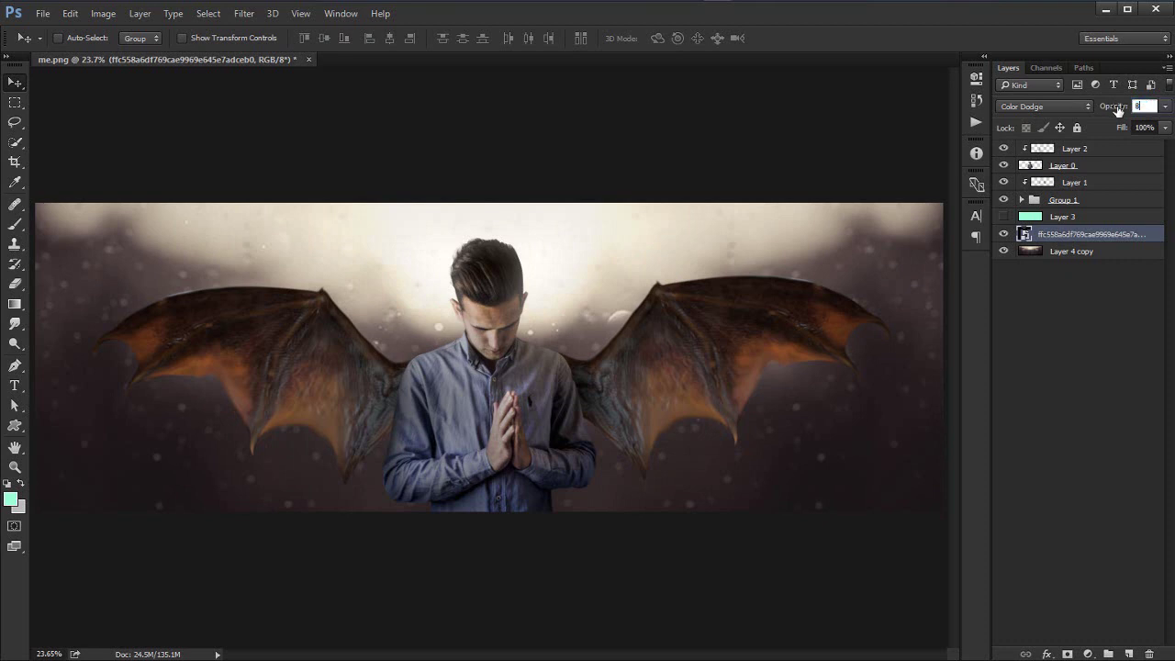
{"action": "type", "text": "0"}
{"action": "key", "text": "Return"}
{"action": "left_click", "coordinate": [1117, 110]}
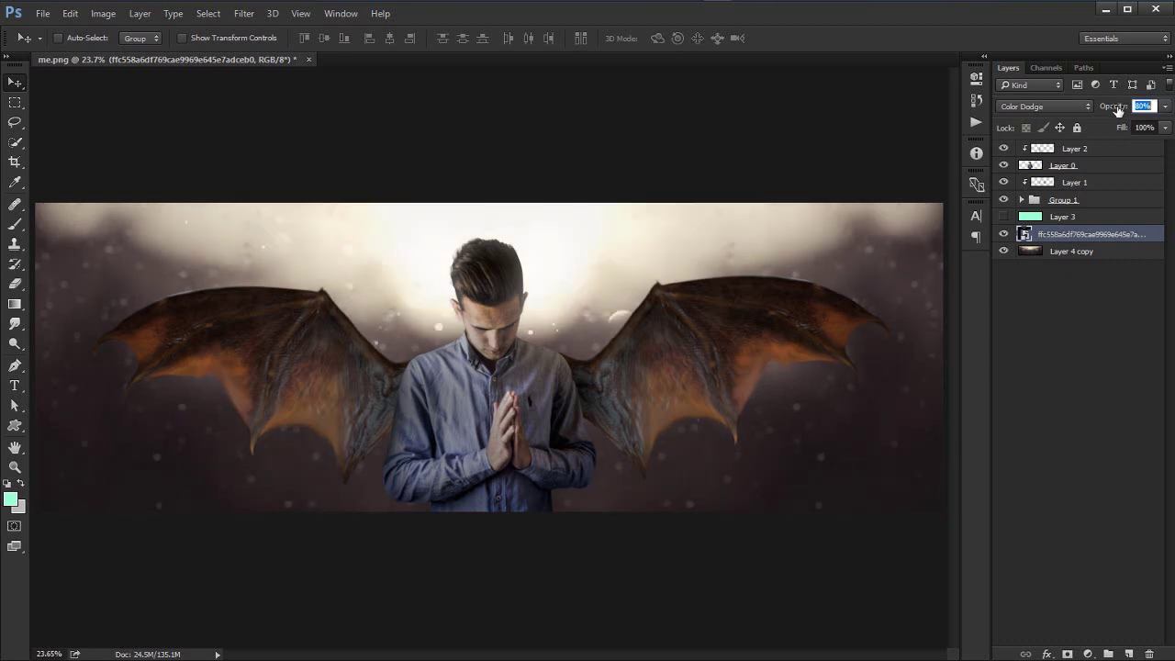
{"action": "type", "text": "60"}
{"action": "key", "text": "Return"}
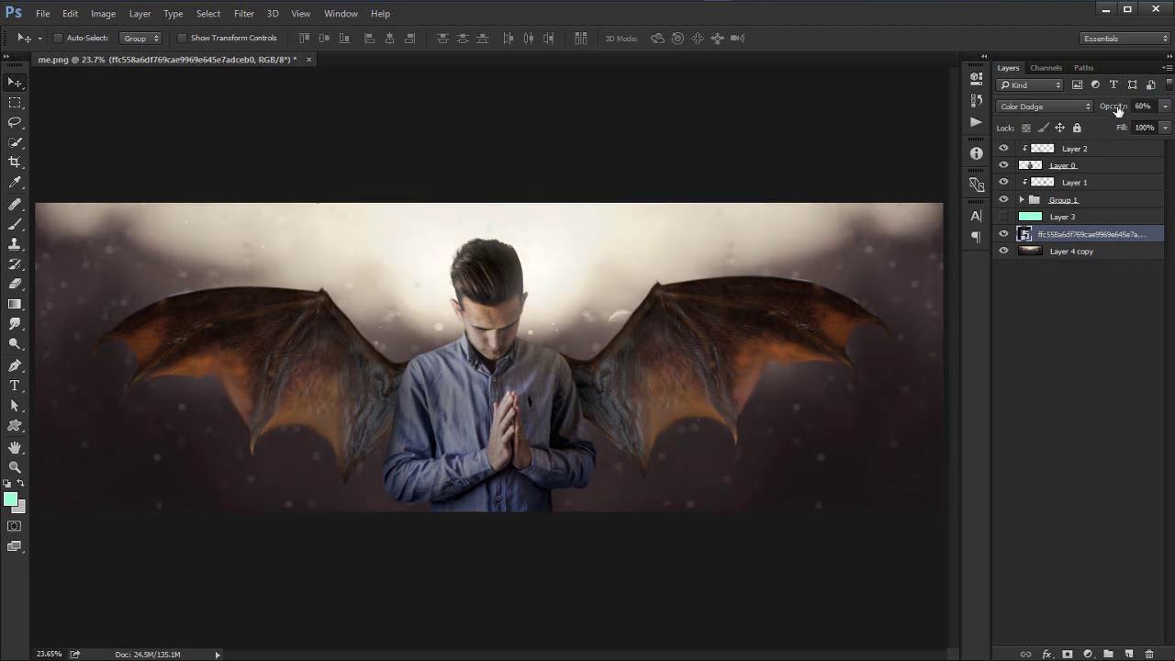
{"action": "left_click", "coordinate": [1002, 236]}
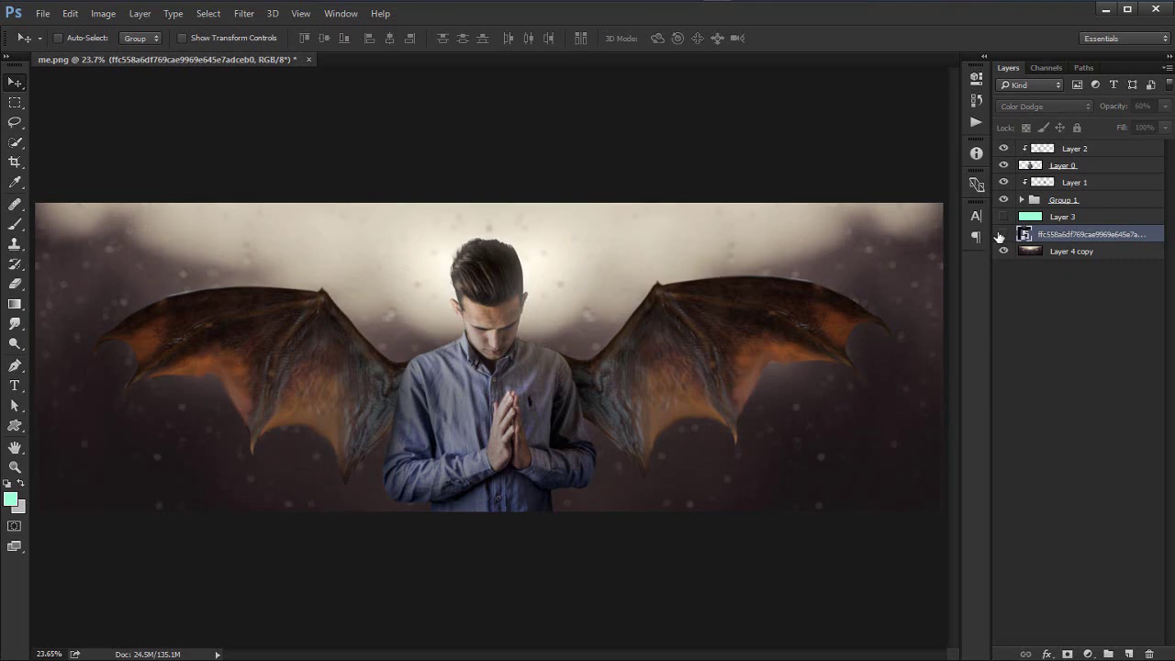
{"action": "left_click", "coordinate": [1002, 236]}
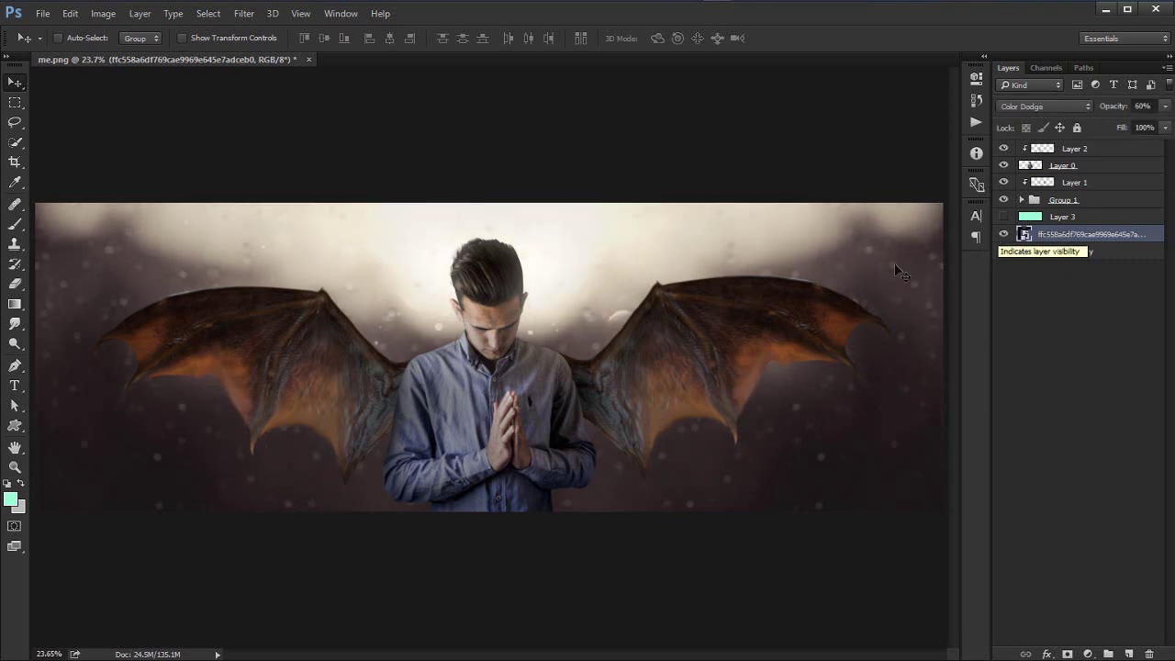
{"action": "left_click", "coordinate": [1080, 149]}
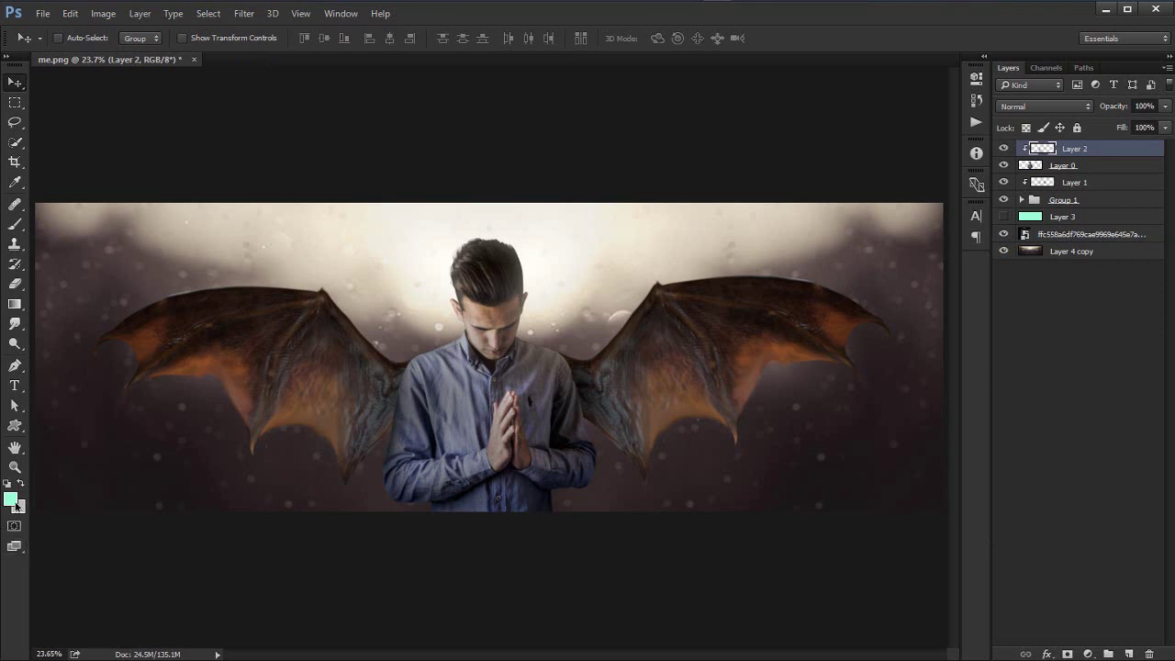
Step: Set both background and foreground colours to black #000000 and add an empty layer
{"action": "left_click", "coordinate": [16, 505]}
{"action": "type", "text": "000000"}
{"action": "key", "text": "Return"}
{"action": "left_click", "coordinate": [1088, 654]}
{"action": "left_click", "coordinate": [1123, 339]}
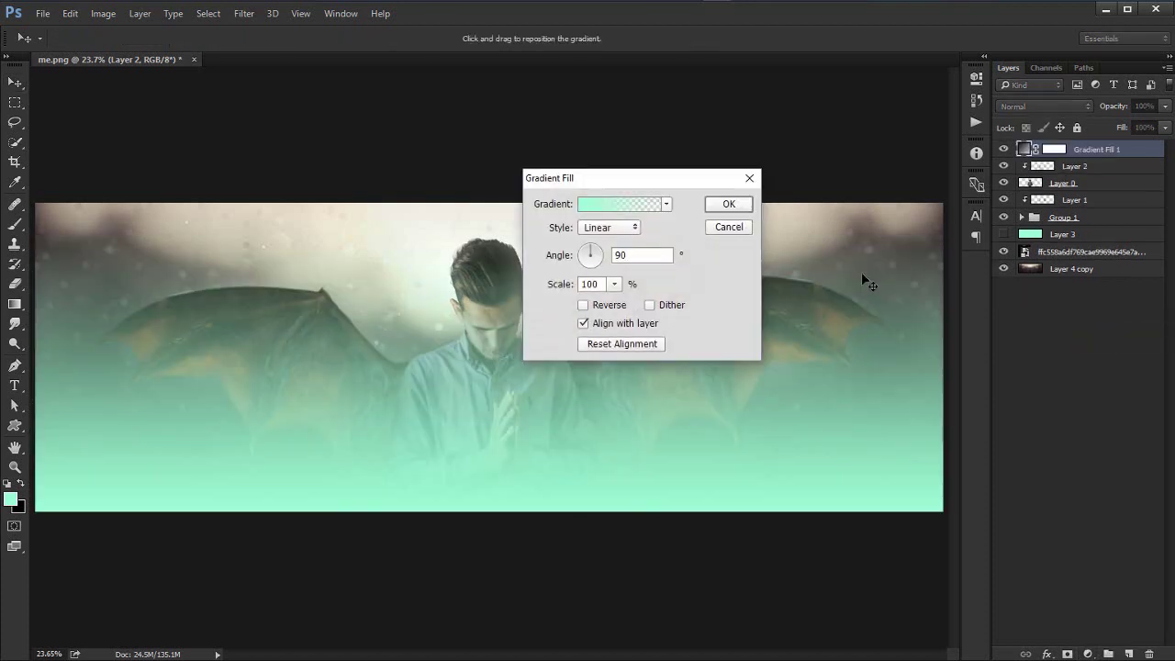
{"action": "key", "text": "Escape"}
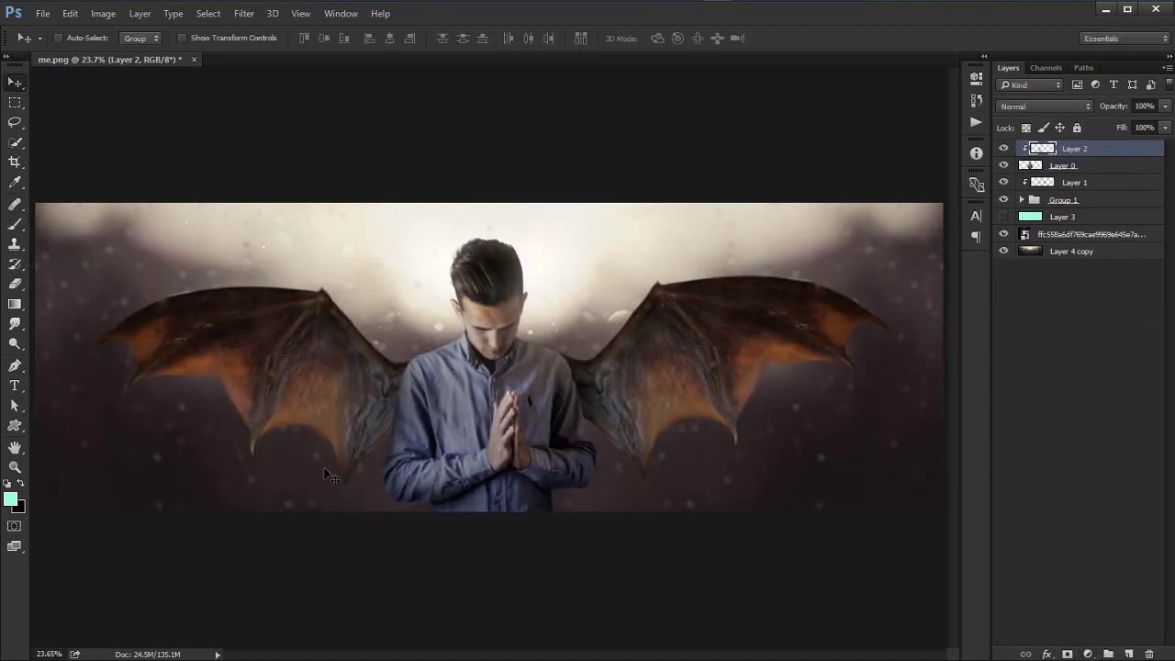
{"action": "left_click", "coordinate": [1129, 653]}
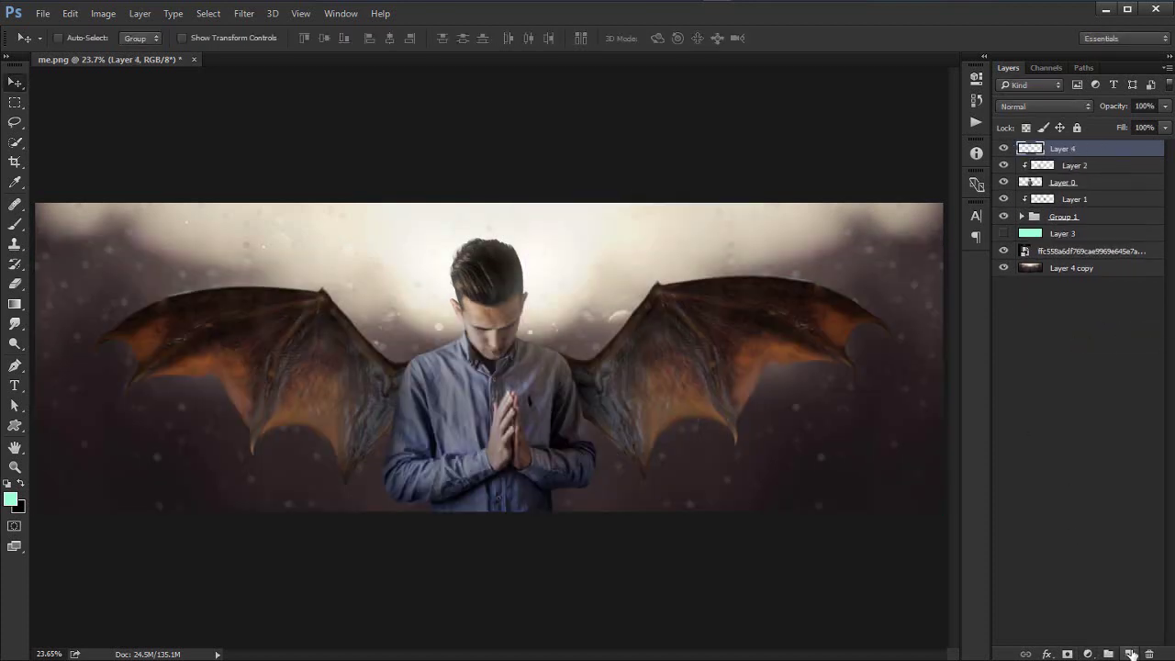
{"action": "left_click", "coordinate": [9, 502]}
{"action": "type", "text": "000000"}
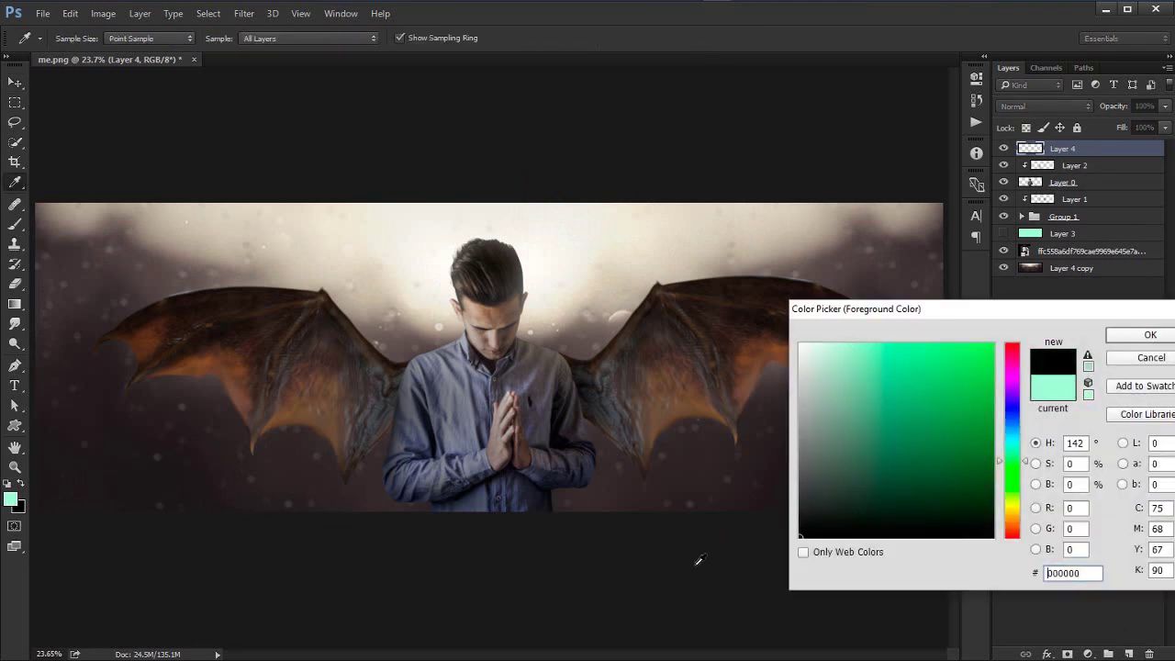
{"action": "key", "text": "Return"}
Step: Add a reversed radial black Gradient fill layer at 700% scale
{"action": "left_click", "coordinate": [1088, 653]}
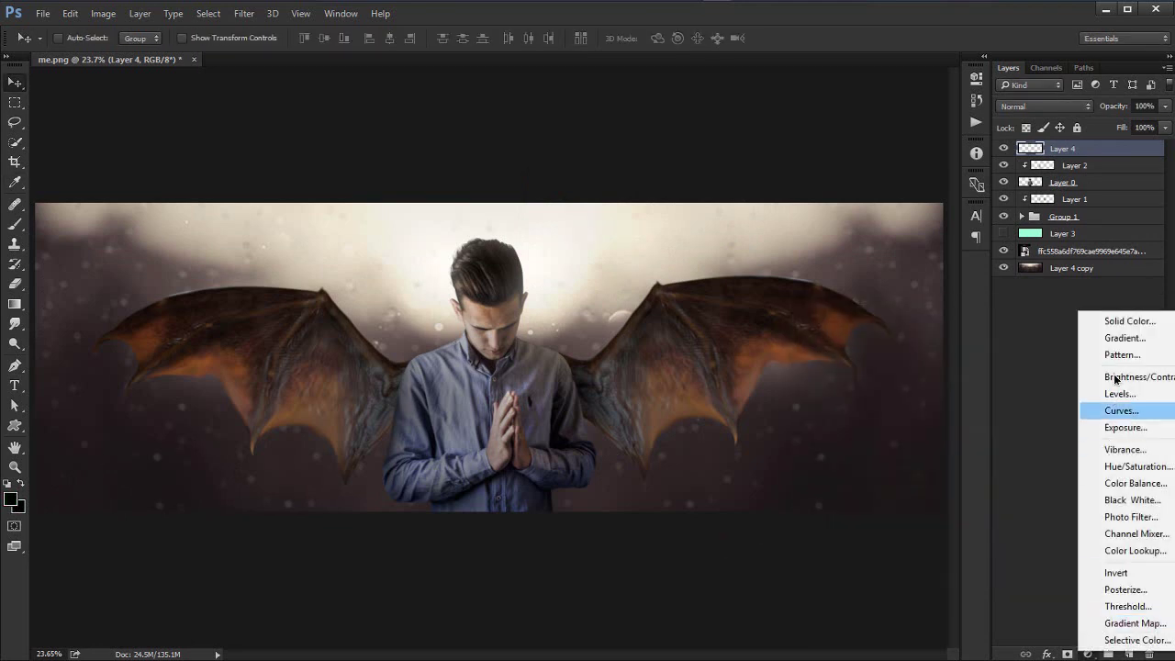
{"action": "left_click", "coordinate": [1111, 338]}
{"action": "left_click", "coordinate": [611, 305]}
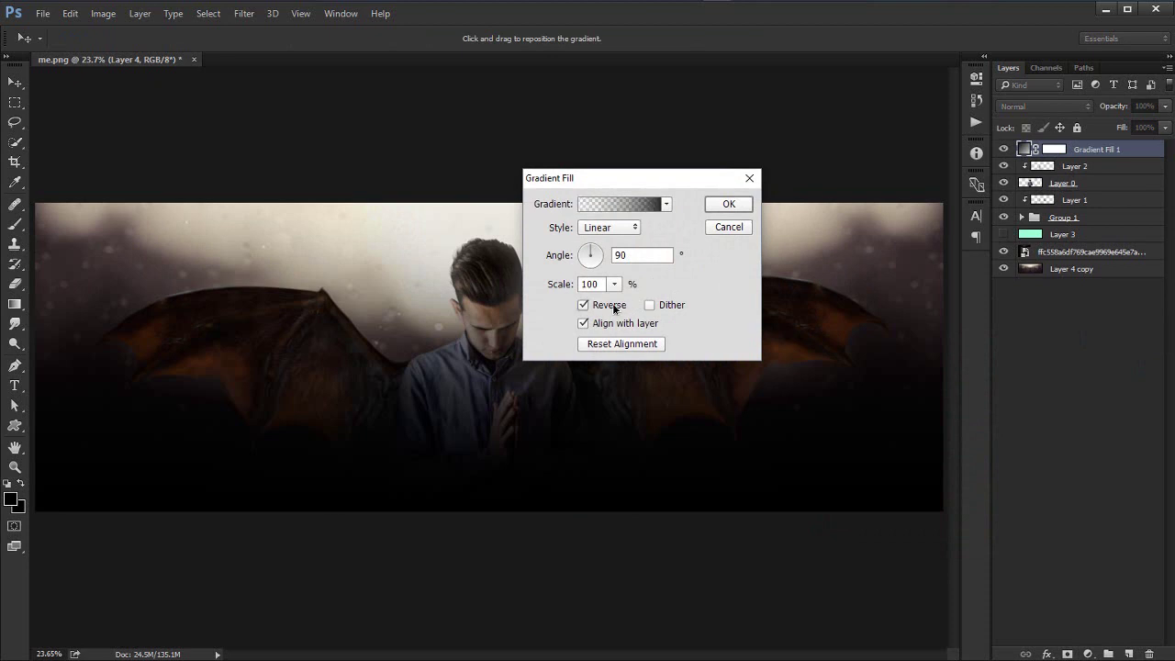
{"action": "left_click", "coordinate": [611, 226]}
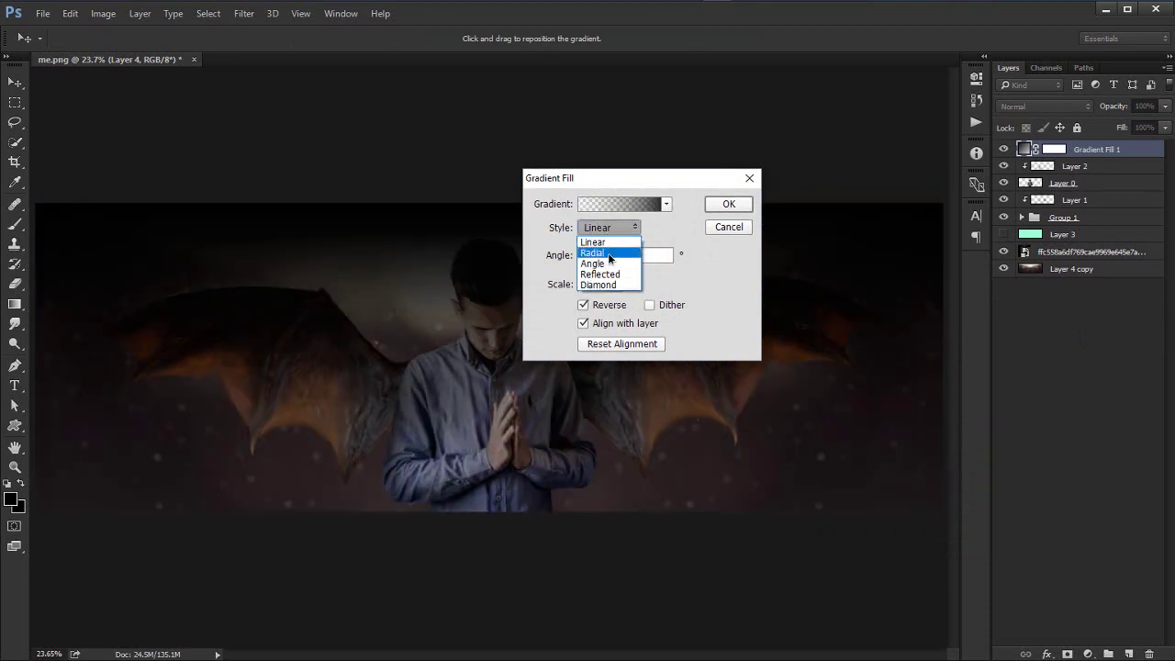
{"action": "left_click", "coordinate": [608, 245]}
{"action": "left_click", "coordinate": [614, 284]}
{"action": "left_click_drag", "start_coordinate": [622, 303], "coordinate": [660, 307]}
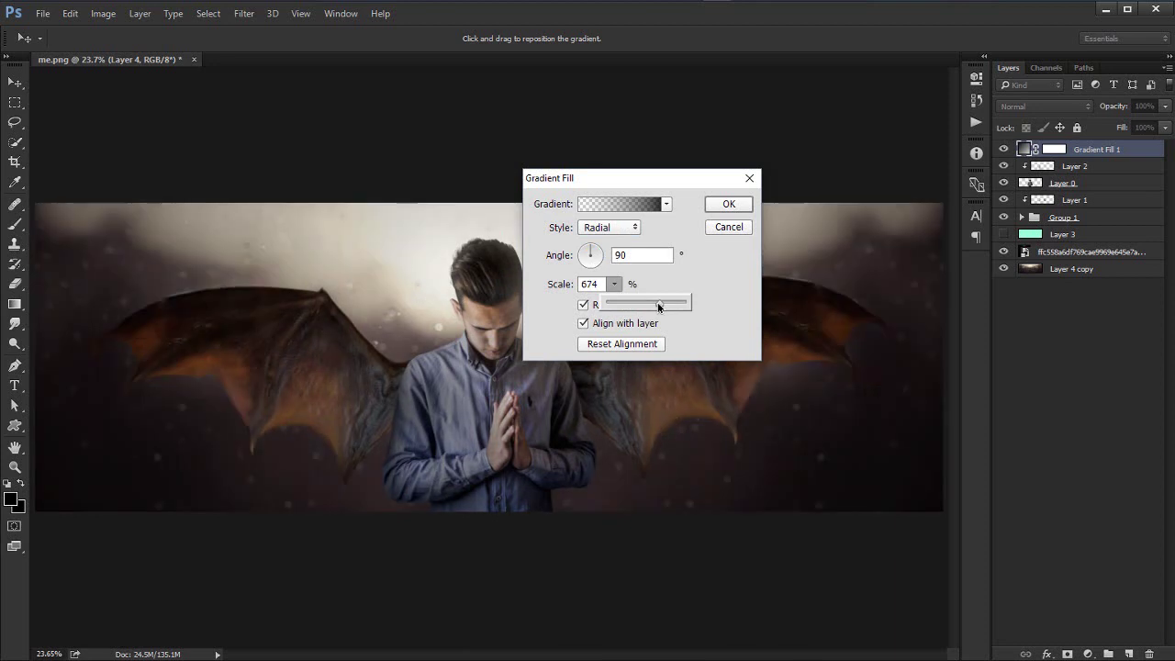
{"action": "left_click", "coordinate": [581, 284]}
{"action": "double_click", "coordinate": [589, 284]}
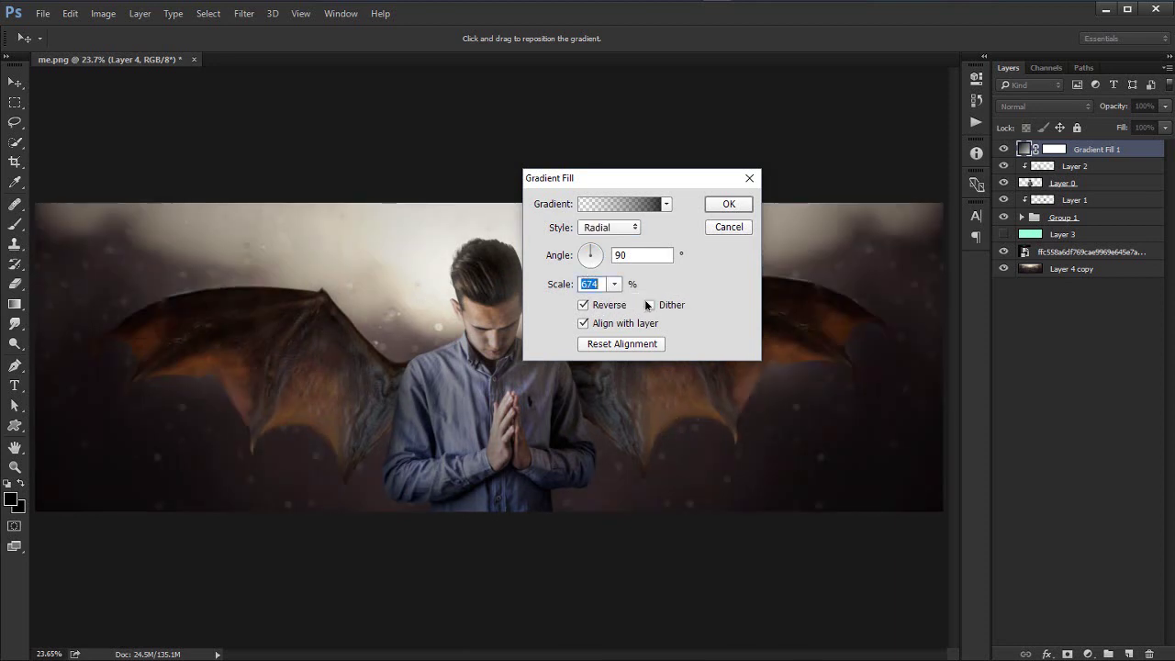
{"action": "type", "text": "700"}
{"action": "left_click", "coordinate": [728, 204]}
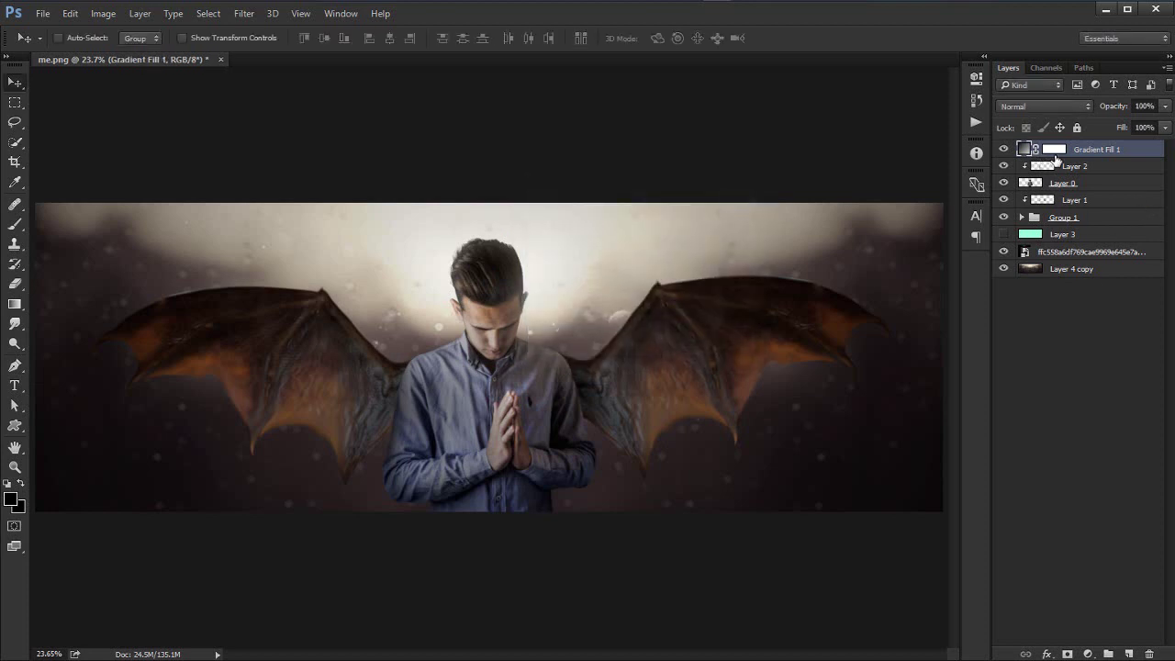
Step: Target the Gradient Fill 1 mask with a 2800 px brush at 100% opacity and flow
{"action": "left_click", "coordinate": [1054, 149]}
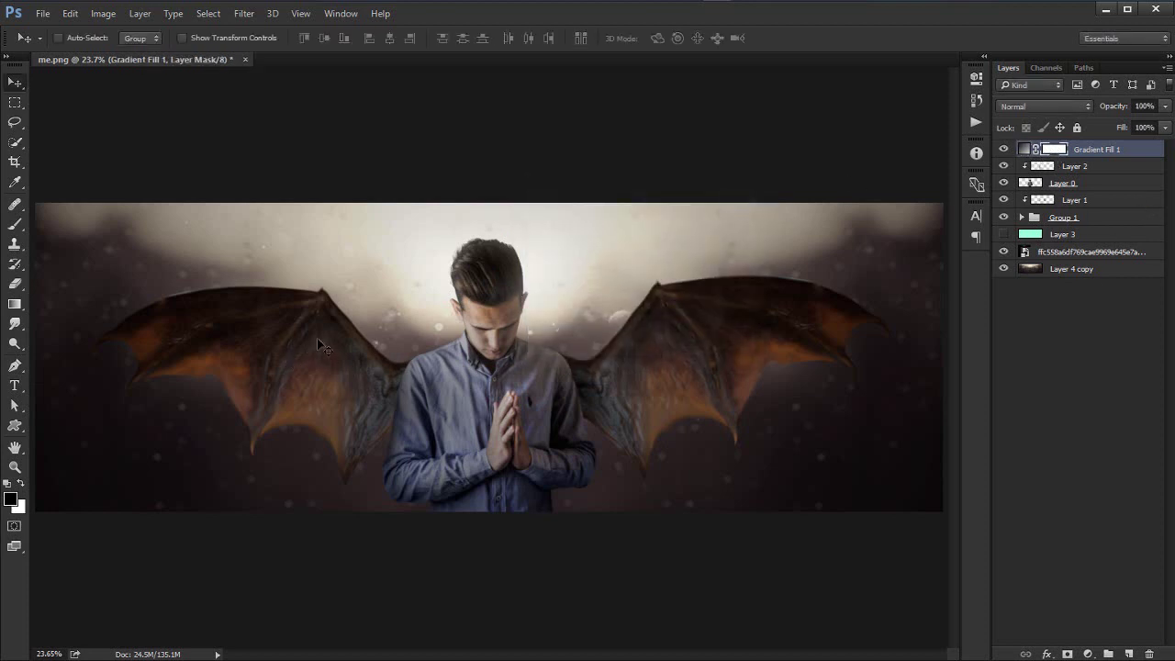
{"action": "key", "text": "b"}
{"action": "right_click", "coordinate": [391, 303]}
{"action": "left_click_drag", "start_coordinate": [536, 340], "coordinate": [555, 342]}
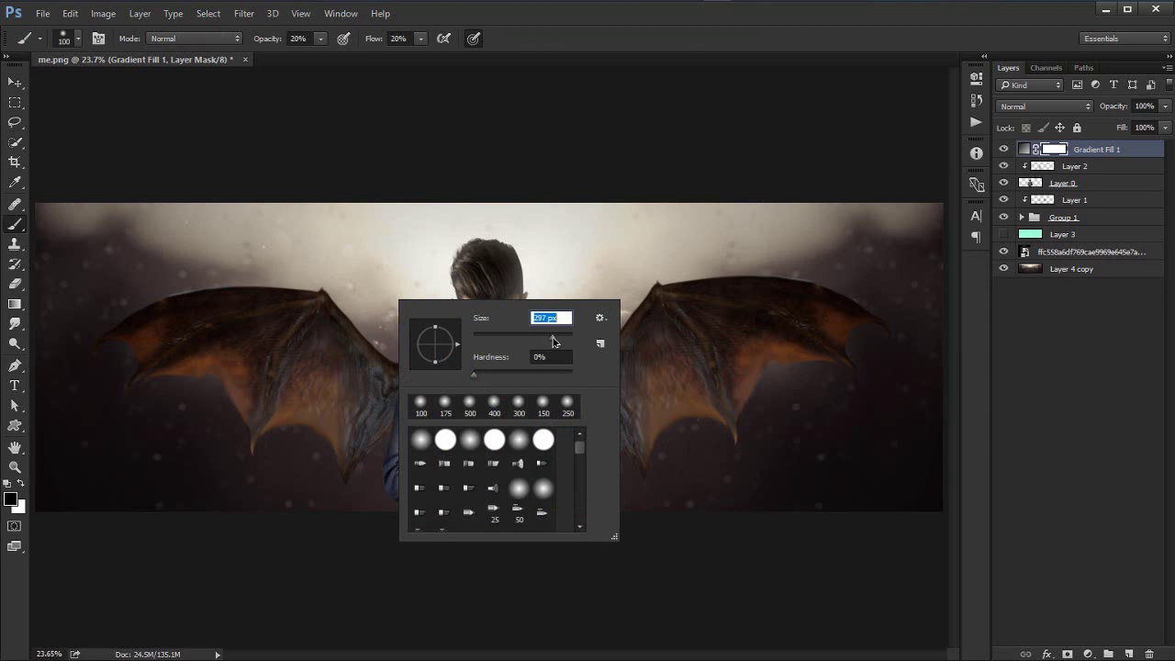
{"action": "left_click", "coordinate": [644, 290]}
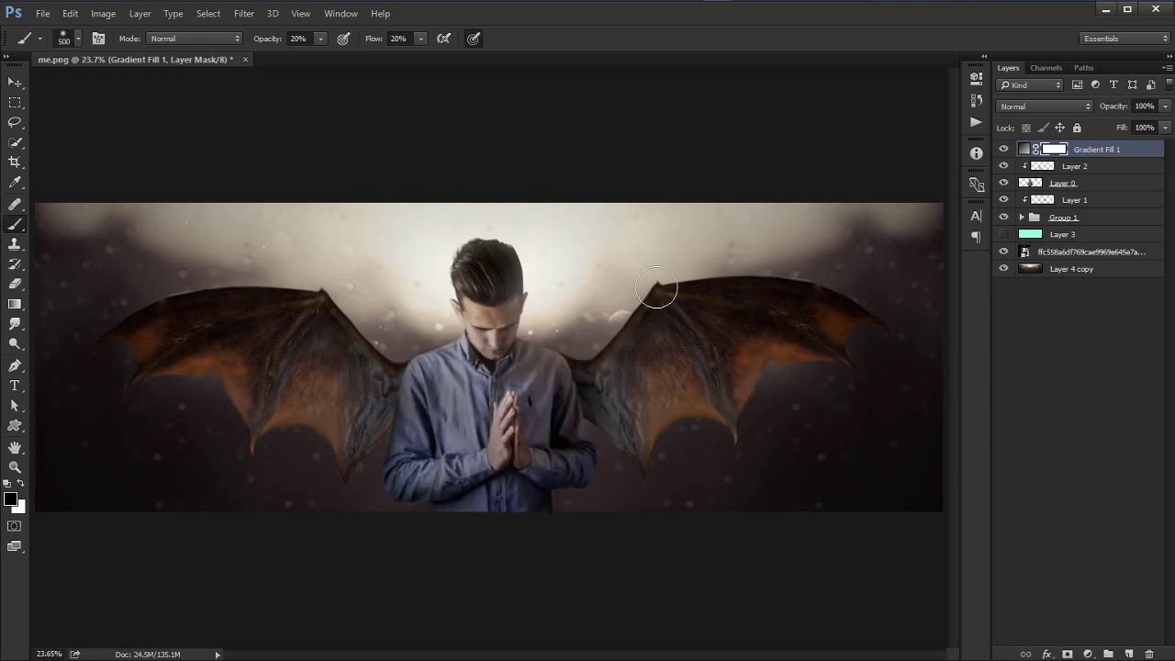
{"action": "key", "text": "bracketright"}
{"action": "key", "text": "bracketright"}
{"action": "key", "text": "bracketright"}
{"action": "key", "text": "bracketright"}
{"action": "key", "text": "bracketright"}
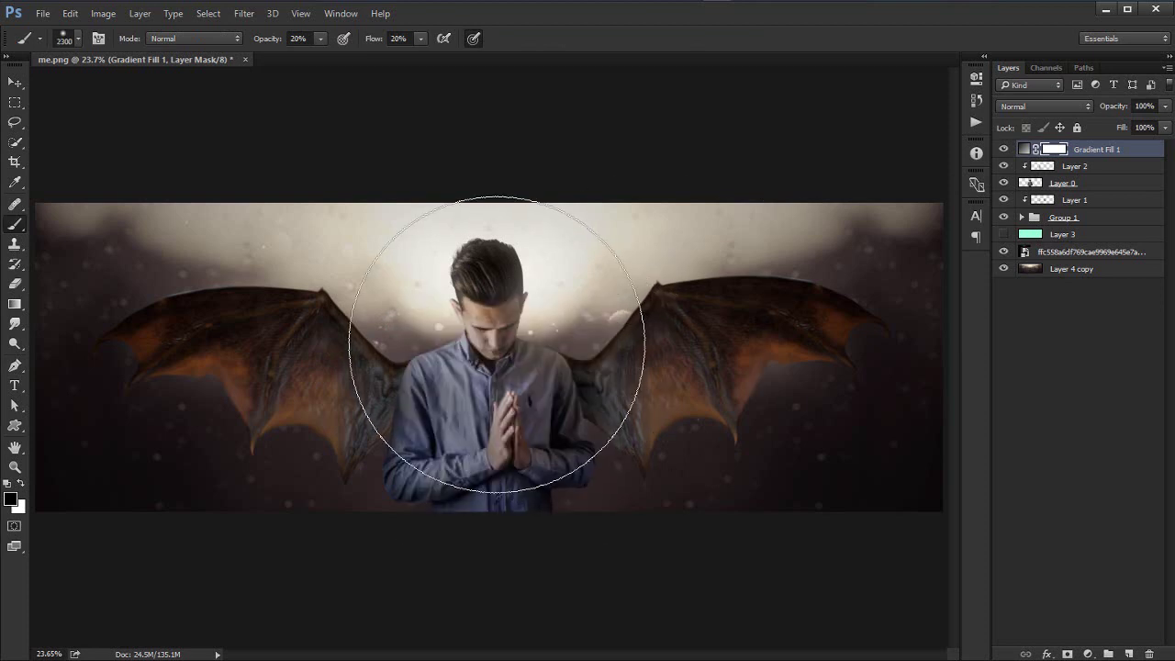
{"action": "key", "text": "bracketright"}
{"action": "key", "text": "bracketright"}
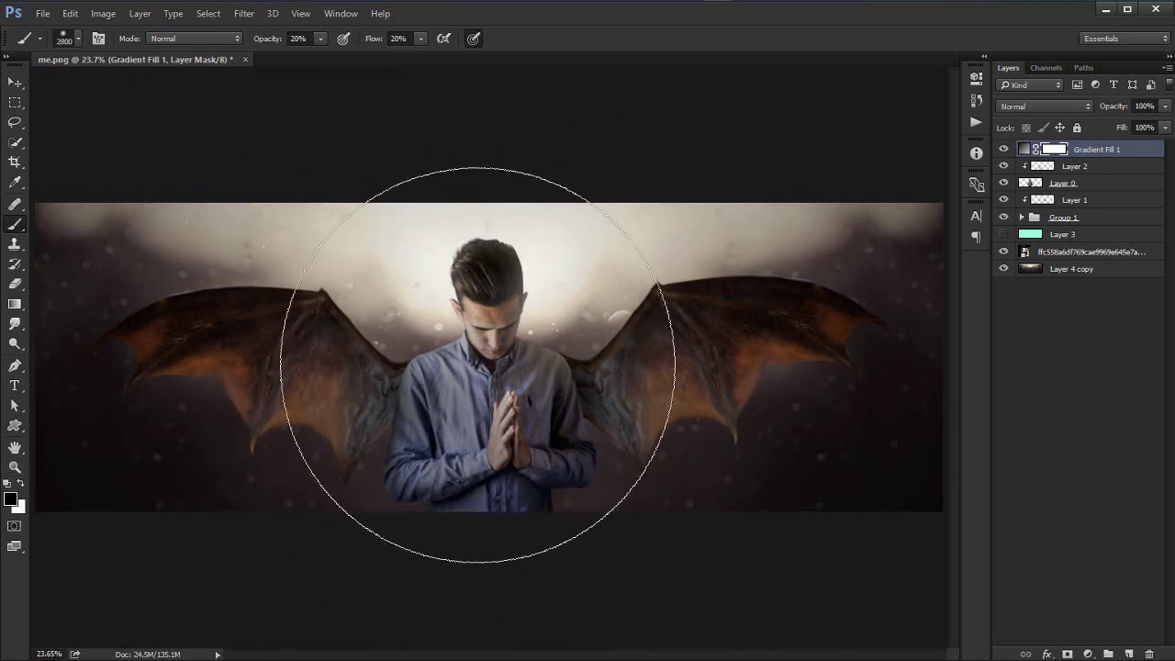
{"action": "left_click", "coordinate": [268, 40]}
{"action": "type", "text": "100"}
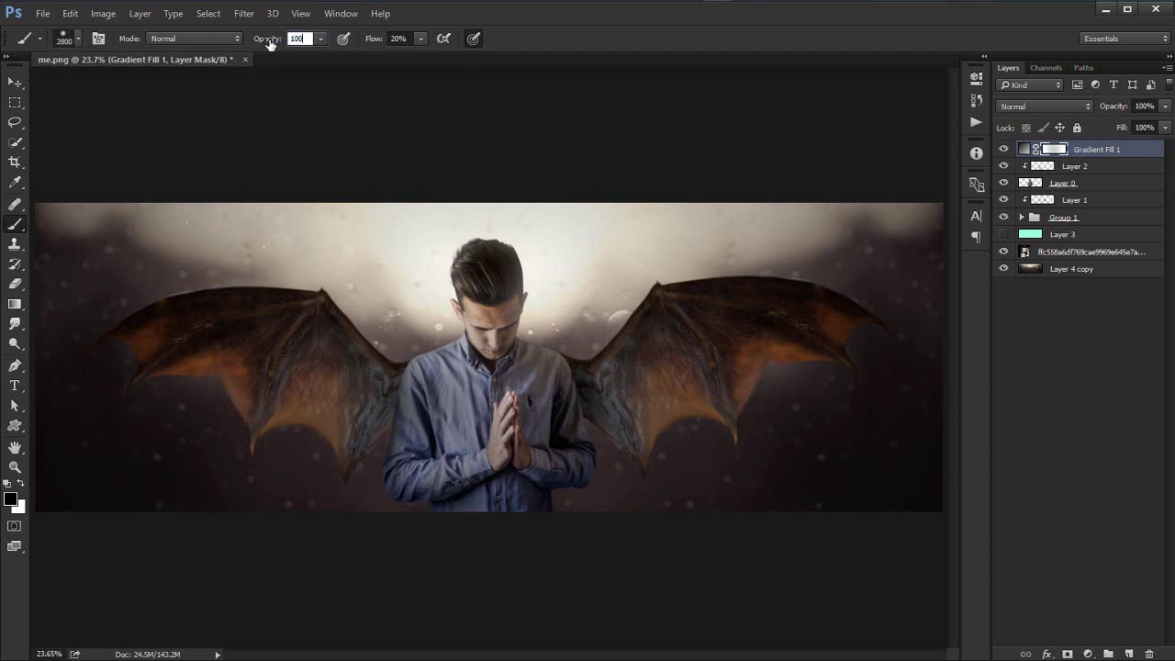
{"action": "key", "text": "Tab"}
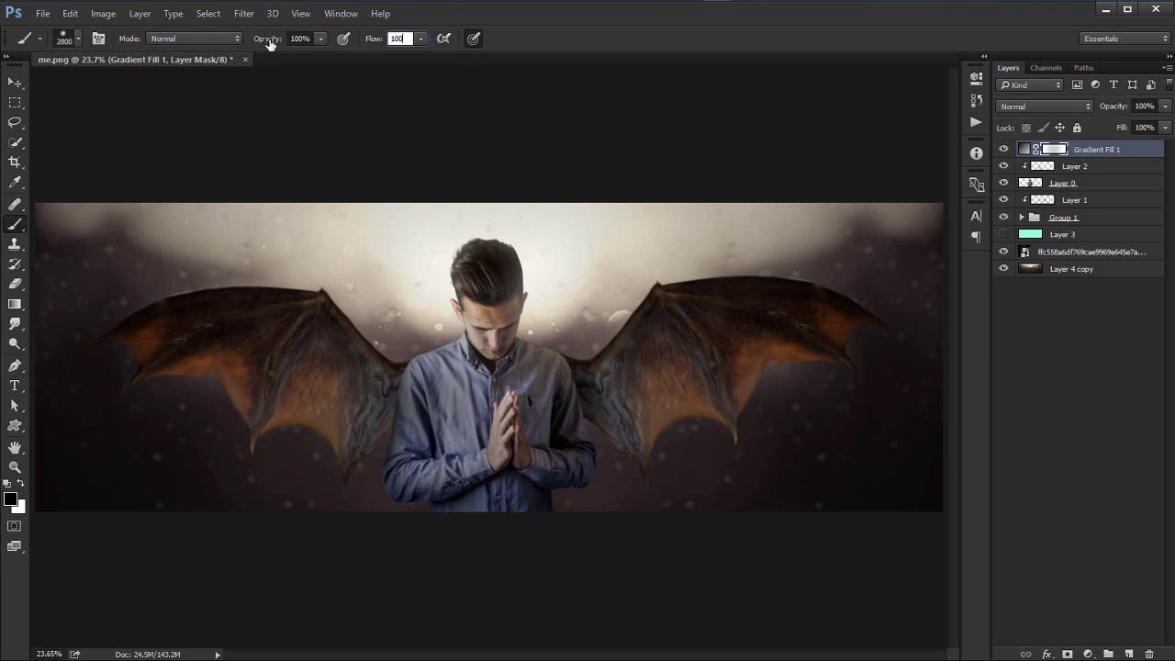
{"action": "key", "text": "Return"}
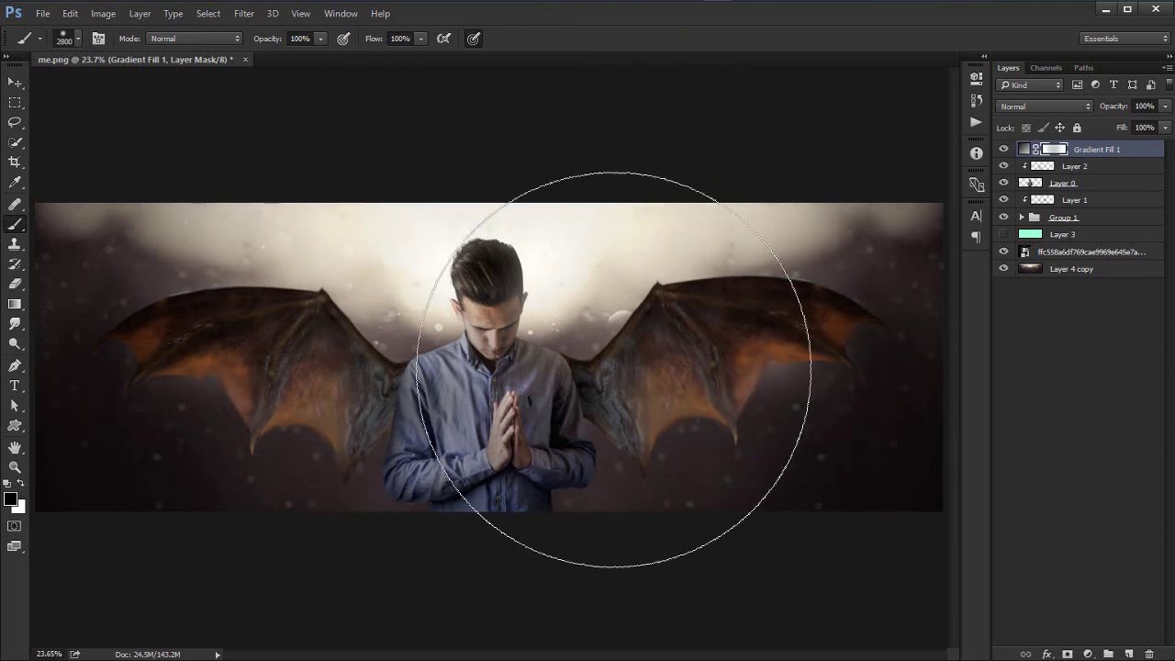
Step: Paint black over the mask's centre and restore the right-edge darkening with white
{"action": "mouse_move", "coordinate": [613, 369]}
{"action": "left_mouse_down"}
{"action": "mouse_move", "coordinate": [499, 394]}
{"action": "mouse_move", "coordinate": [370, 392]}
{"action": "mouse_move", "coordinate": [393, 369]}
{"action": "mouse_move", "coordinate": [762, 355]}
{"action": "left_mouse_up"}
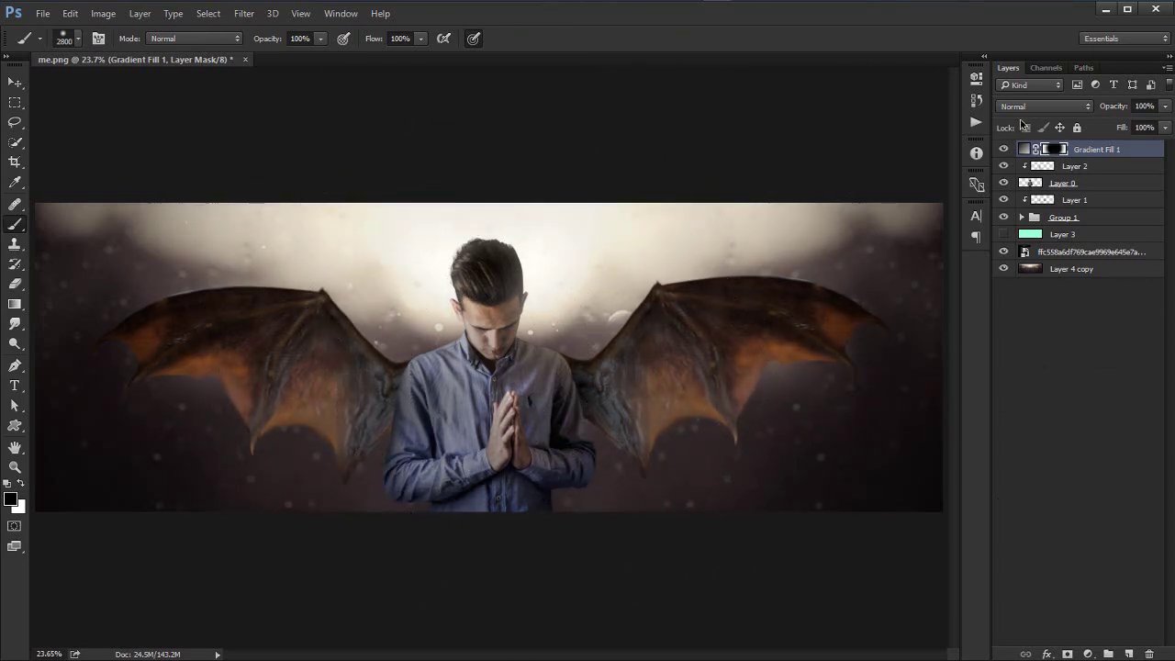
{"action": "left_click", "coordinate": [1005, 150]}
{"action": "left_click", "coordinate": [1005, 150]}
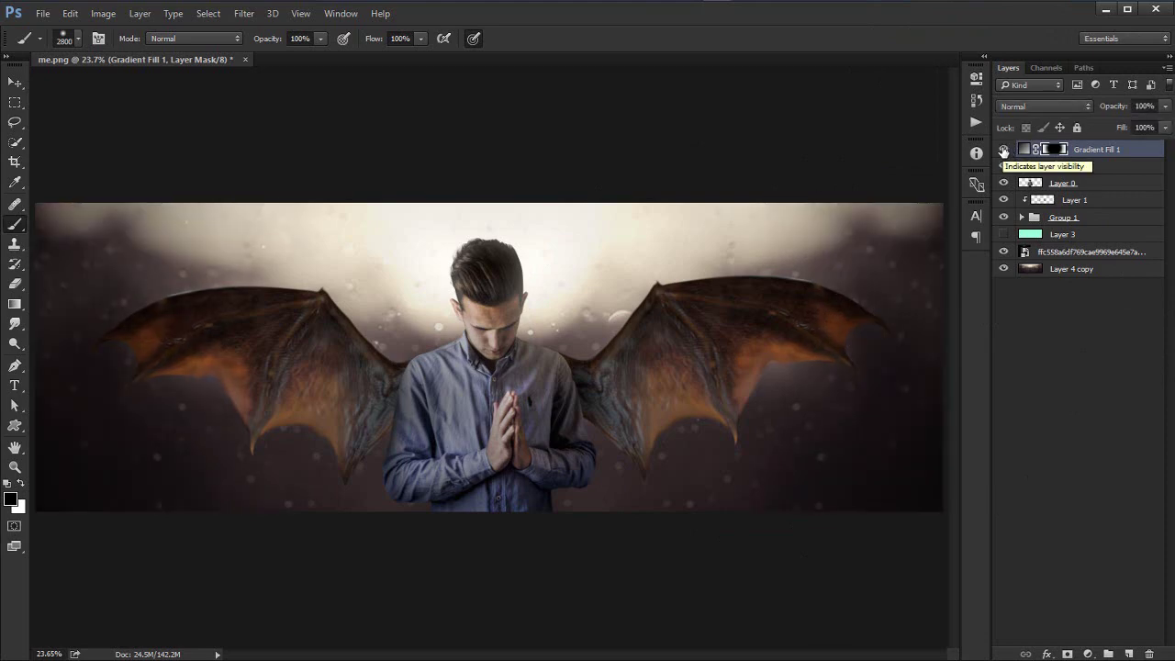
{"action": "key", "text": "x"}
{"action": "left_click", "coordinate": [879, 354]}
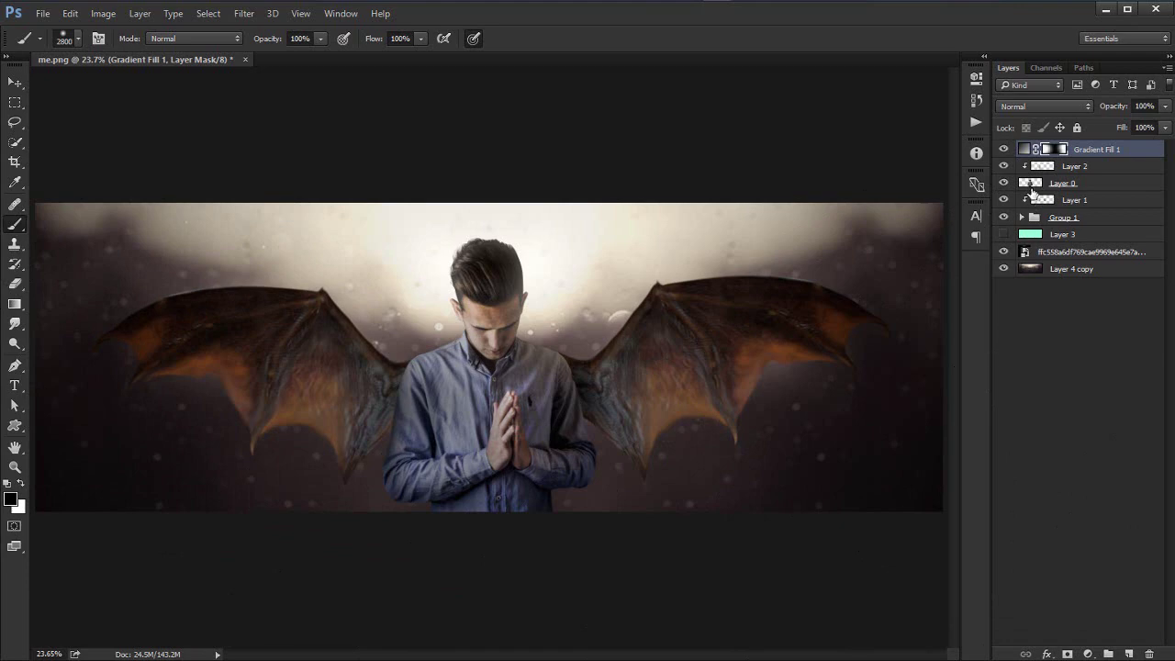
{"action": "left_click", "coordinate": [528, 331]}
{"action": "key", "text": "x"}
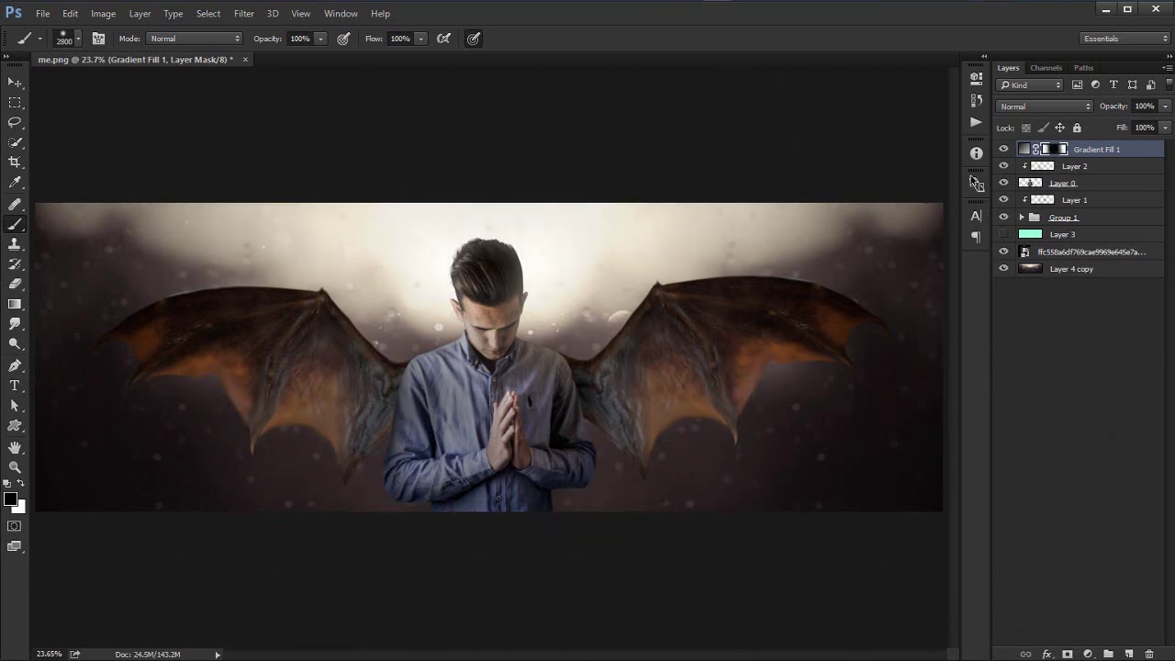
{"action": "key", "text": "x"}
Step: Try a Gradient Map, undo it, and add a Selective Color adjustment layer instead
{"action": "left_click", "coordinate": [1088, 654]}
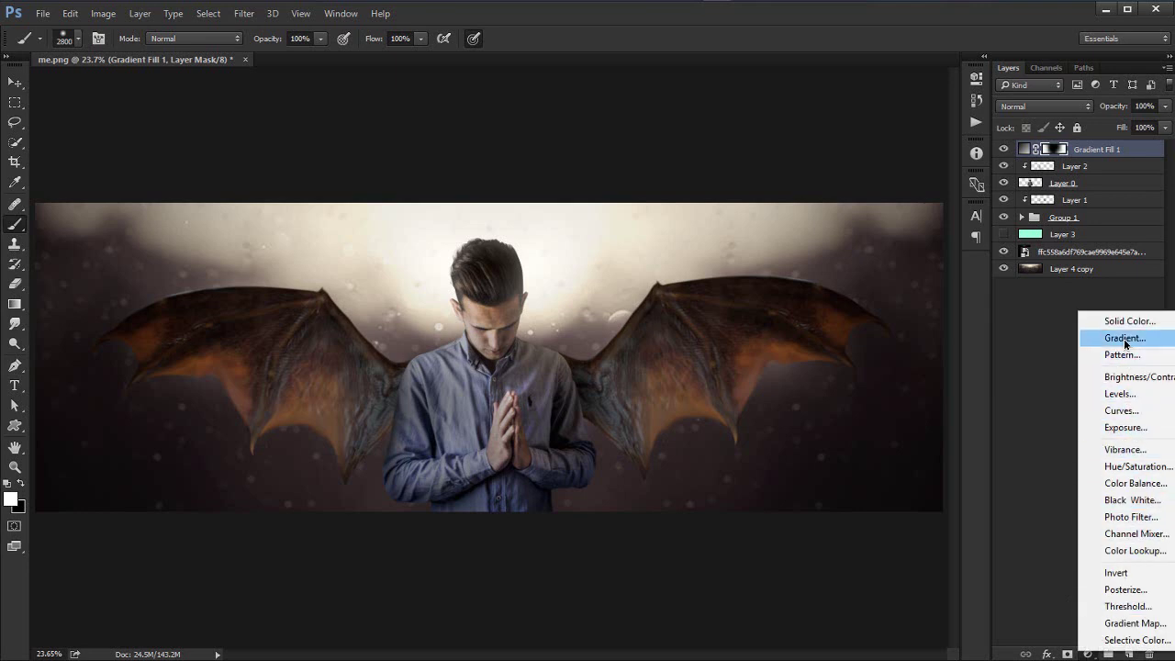
{"action": "left_click", "coordinate": [1125, 624]}
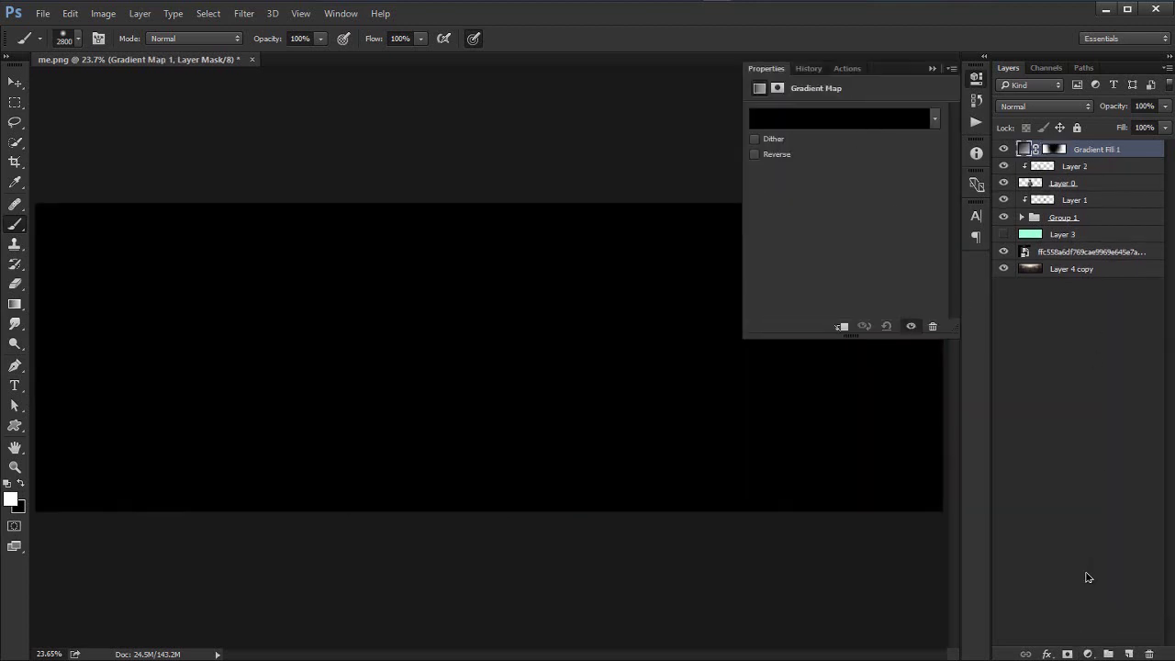
{"action": "key", "text": "ctrl+z"}
{"action": "left_click", "coordinate": [1088, 654]}
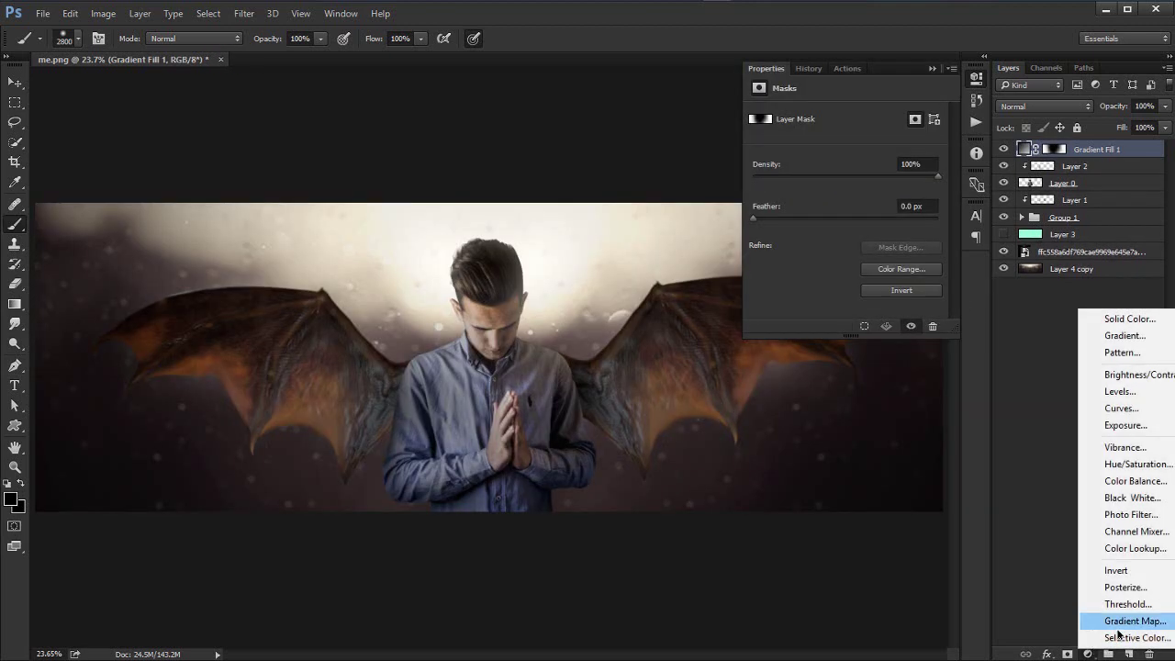
{"action": "left_click", "coordinate": [1122, 637]}
{"action": "left_click", "coordinate": [845, 168]}
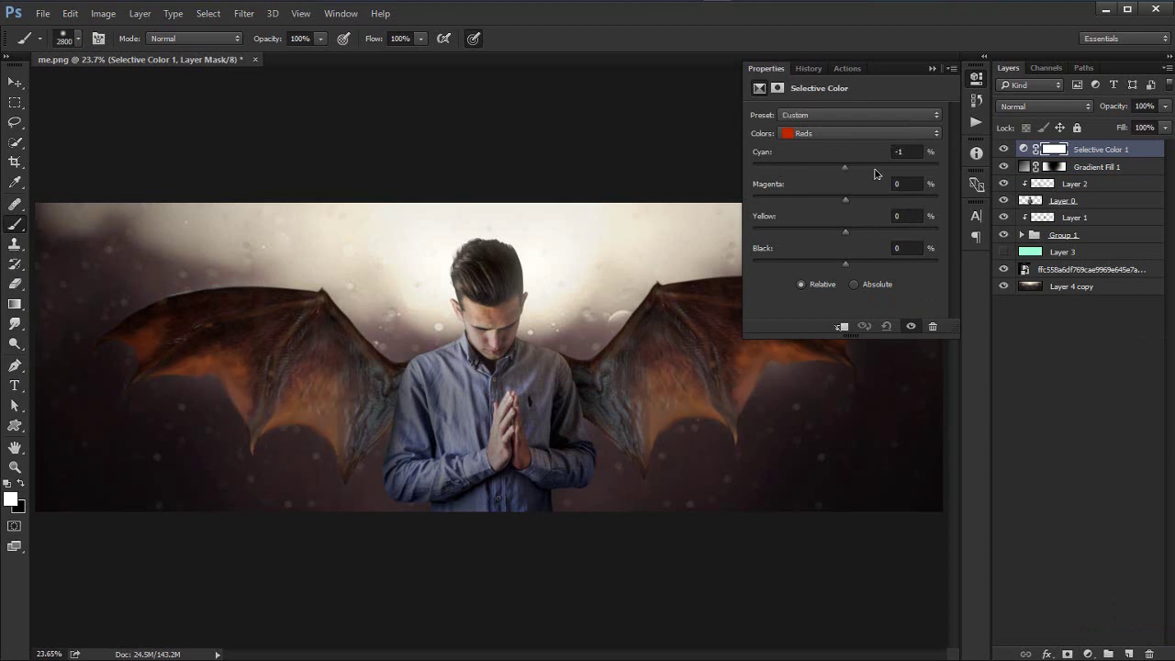
Step: Shift the reds toward cyan and set the yellows to Cyan −21, Magenta −2, Yellow +30
{"action": "left_click_drag", "start_coordinate": [845, 168], "coordinate": [868, 235]}
{"action": "left_click", "coordinate": [823, 134]}
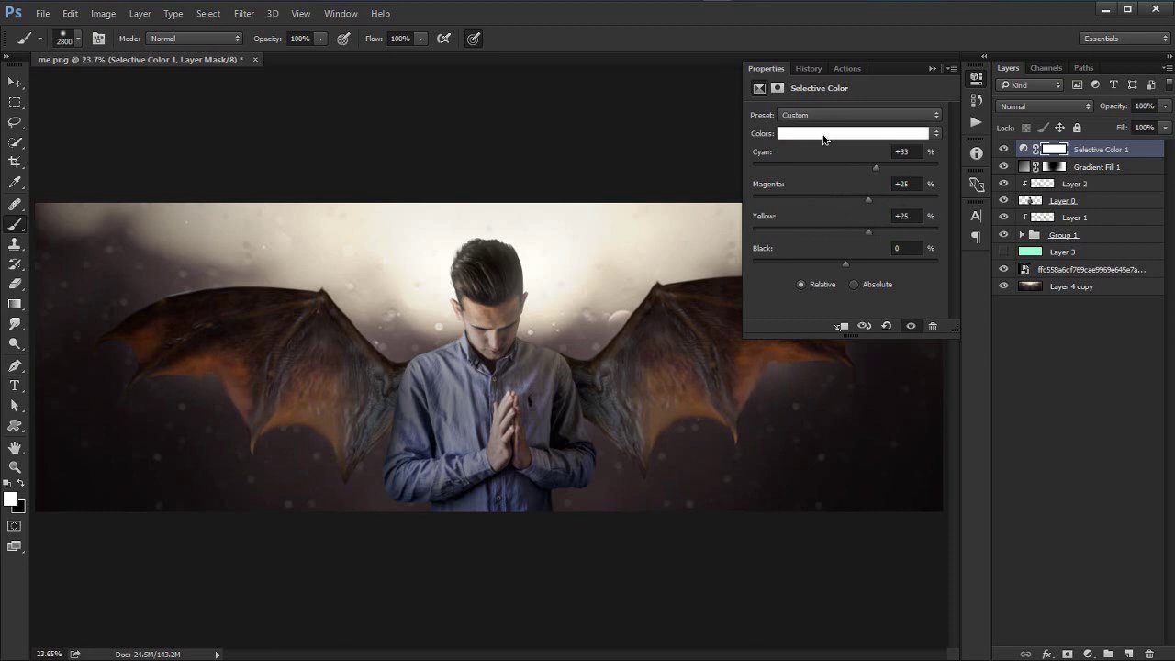
{"action": "left_click", "coordinate": [831, 163]}
{"action": "left_click_drag", "start_coordinate": [812, 173], "coordinate": [795, 246]}
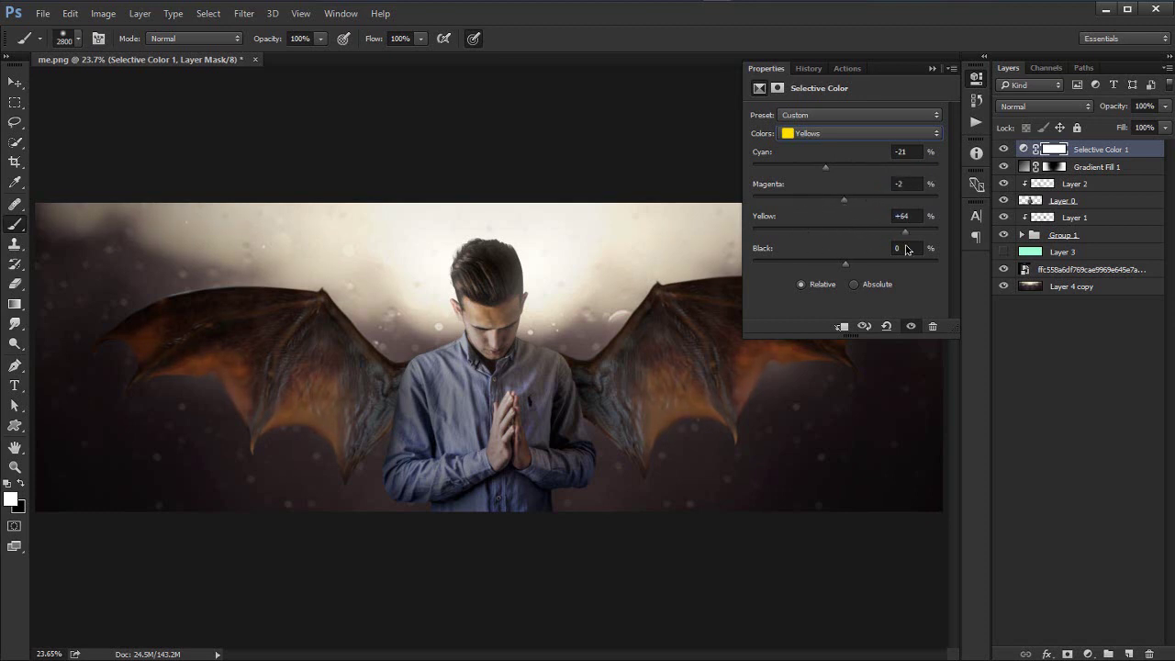
{"action": "left_click_drag", "start_coordinate": [907, 249], "coordinate": [874, 239]}
Step: Ease cyan in the greens and set the cyans to Magenta −100, Yellow −54, Black 0
{"action": "left_click", "coordinate": [836, 135]}
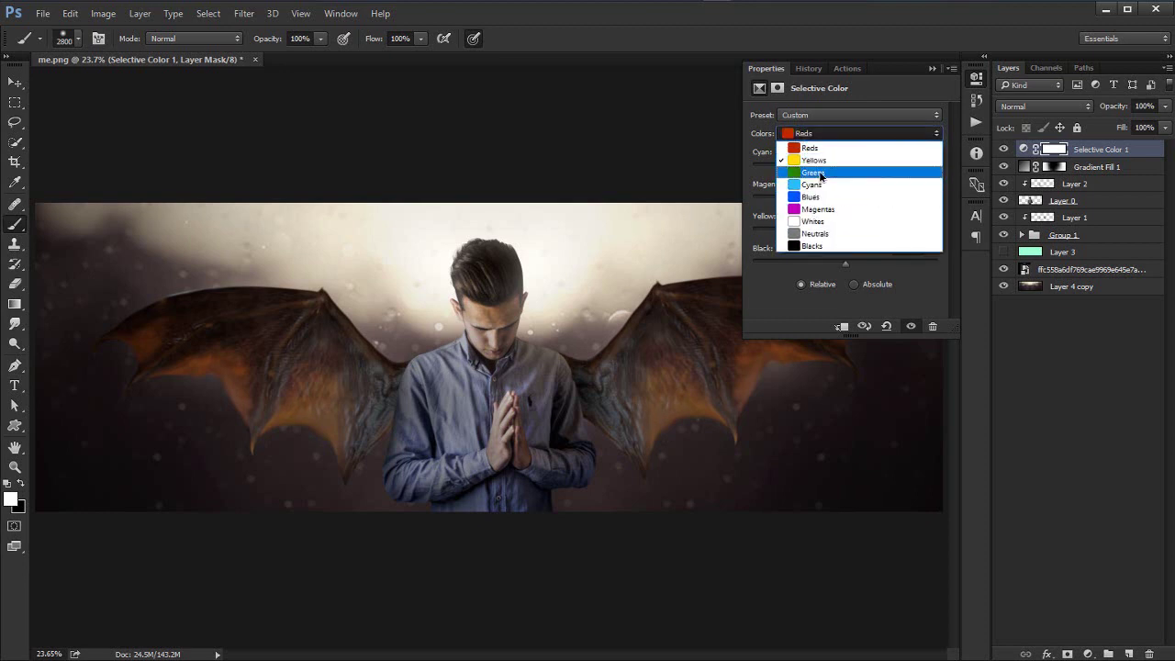
{"action": "left_click", "coordinate": [820, 174]}
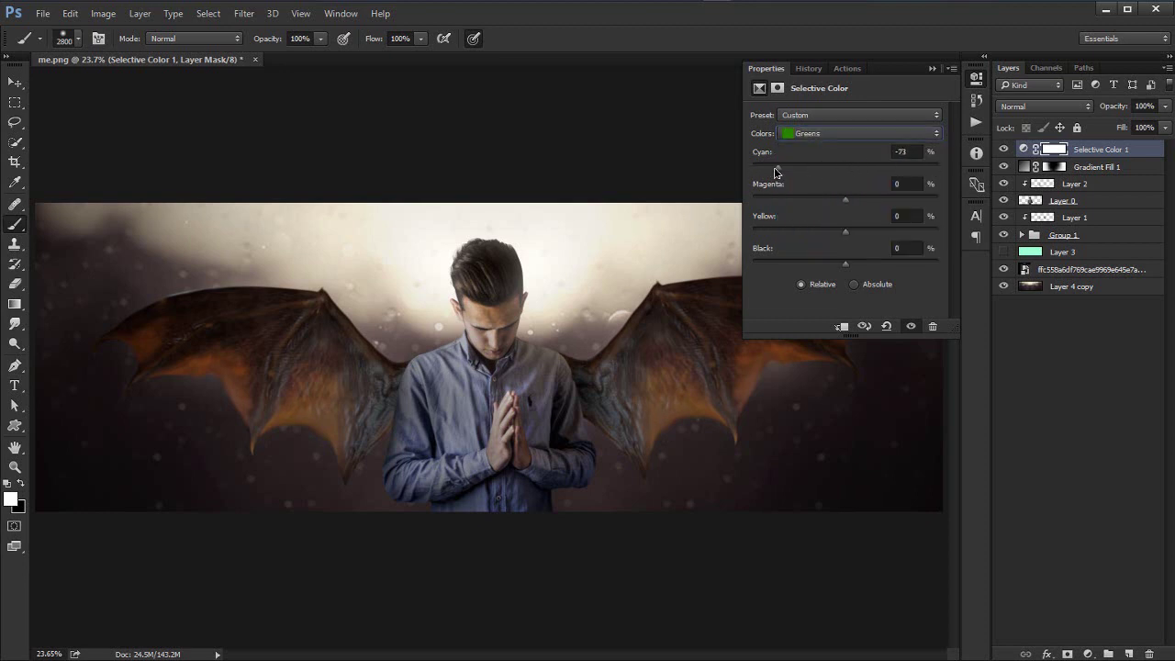
{"action": "left_click_drag", "start_coordinate": [776, 171], "coordinate": [783, 170]}
{"action": "left_click", "coordinate": [812, 133]}
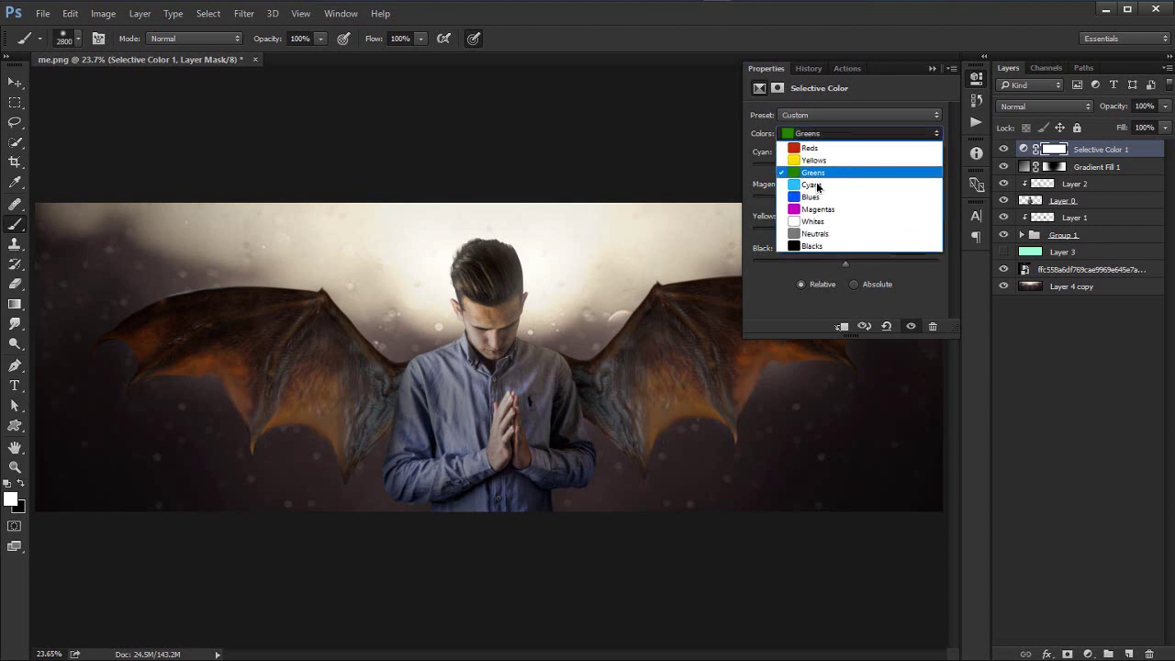
{"action": "left_click", "coordinate": [820, 185]}
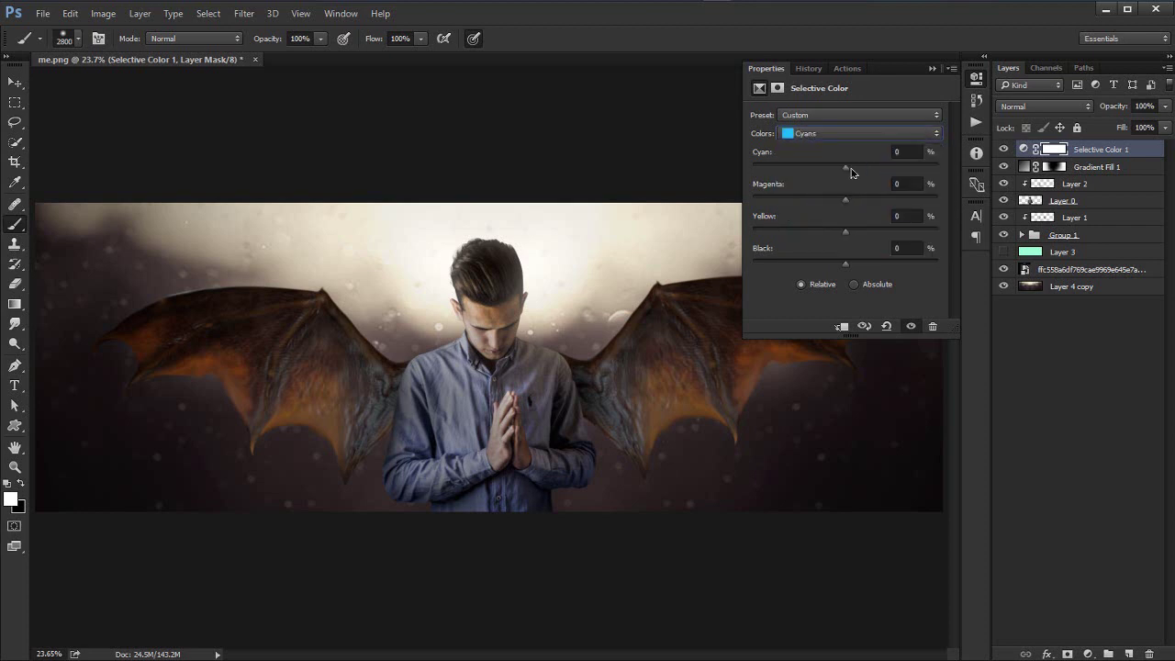
{"action": "left_click_drag", "start_coordinate": [845, 169], "coordinate": [701, 165]}
{"action": "left_click_drag", "start_coordinate": [846, 199], "coordinate": [740, 200]}
{"action": "left_click_drag", "start_coordinate": [899, 192], "coordinate": [685, 187]}
{"action": "left_click_drag", "start_coordinate": [854, 235], "coordinate": [797, 236]}
{"action": "left_click", "coordinate": [847, 266]}
{"action": "left_click_drag", "start_coordinate": [736, 265], "coordinate": [719, 265]}
Step: Add cyan, magenta and a little yellow to the blues to cool and purple the shirt
{"action": "left_click", "coordinate": [824, 133]}
{"action": "left_click", "coordinate": [835, 151]}
{"action": "left_click_drag", "start_coordinate": [846, 167], "coordinate": [800, 170]}
{"action": "left_click", "coordinate": [790, 169]}
{"action": "left_click_drag", "start_coordinate": [846, 200], "coordinate": [775, 201]}
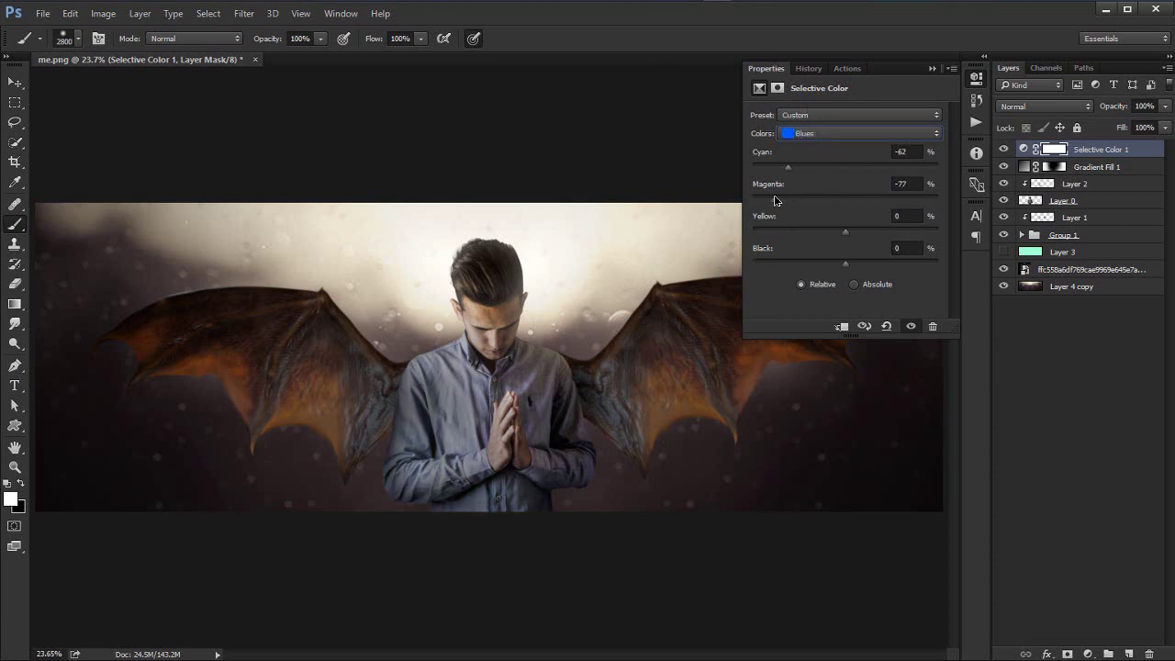
{"action": "left_click_drag", "start_coordinate": [822, 169], "coordinate": [878, 166]}
{"action": "left_click_drag", "start_coordinate": [807, 197], "coordinate": [887, 194]}
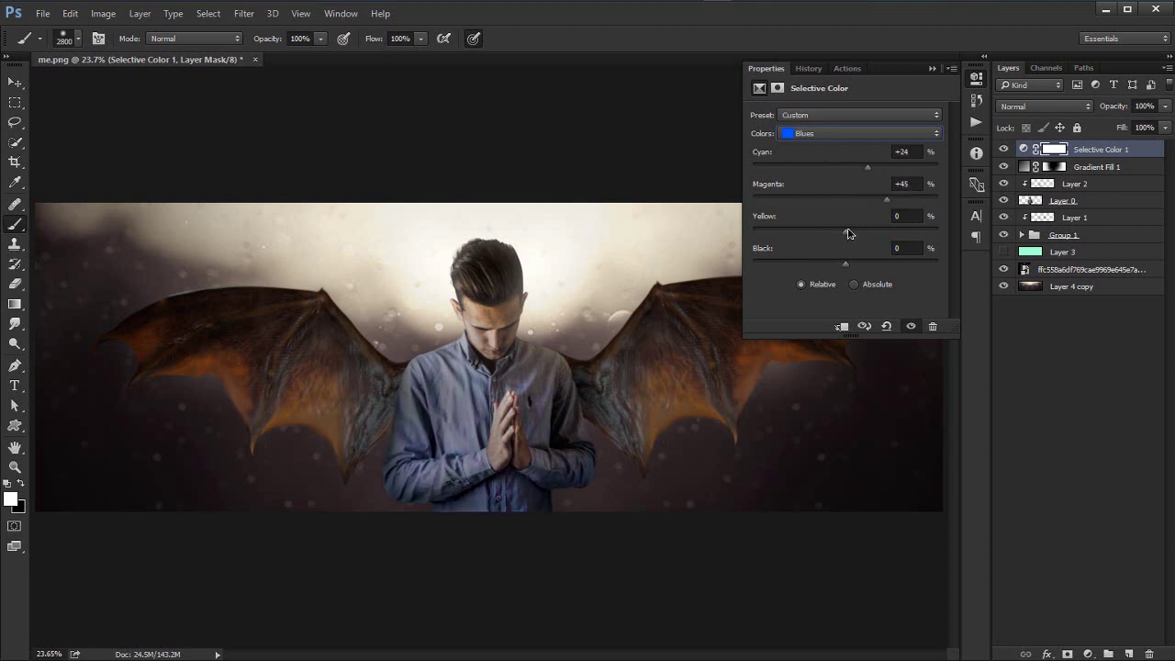
{"action": "left_click_drag", "start_coordinate": [848, 233], "coordinate": [880, 233]}
Step: Adjust the magentas' cyan, magenta and yellow sliders
{"action": "key", "text": "Down"}
{"action": "left_click_drag", "start_coordinate": [847, 173], "coordinate": [1046, 183]}
{"action": "left_click_drag", "start_coordinate": [883, 197], "coordinate": [954, 205]}
{"action": "left_click_drag", "start_coordinate": [846, 234], "coordinate": [860, 233]}
Step: Set the whites' Cyan, Magenta, Yellow and Black values all to −50
{"action": "key", "text": "Down"}
{"action": "left_click_drag", "start_coordinate": [841, 174], "coordinate": [805, 172]}
{"action": "left_click", "coordinate": [920, 153]}
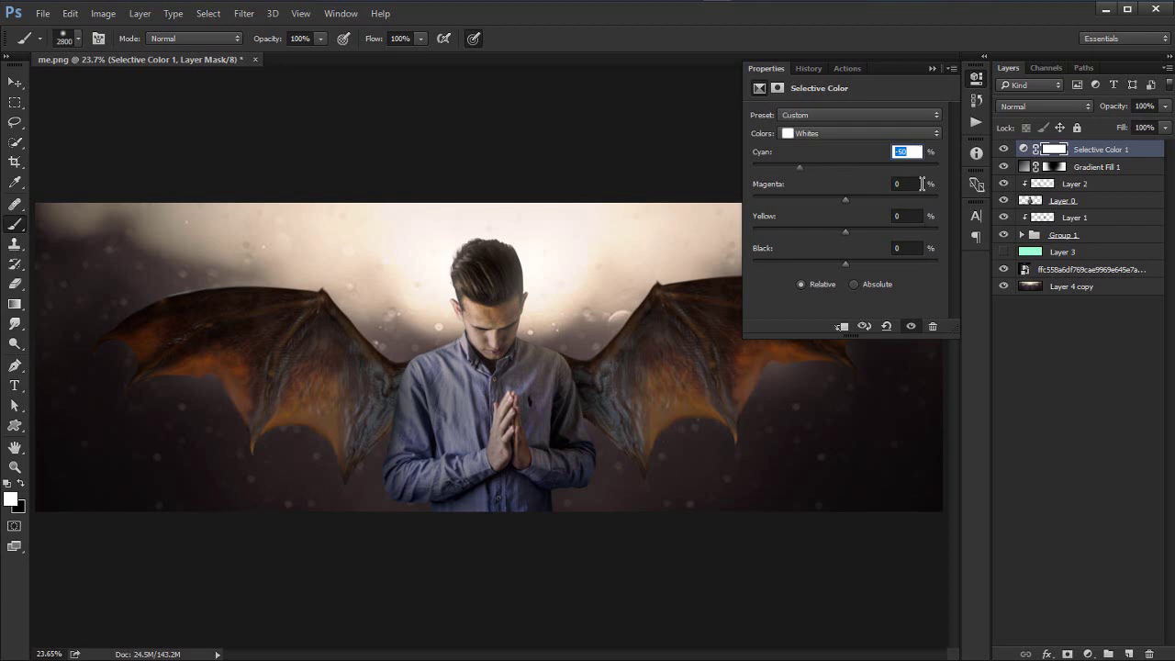
{"action": "left_click", "coordinate": [922, 183]}
{"action": "key", "text": "Return"}
{"action": "left_click", "coordinate": [903, 219]}
{"action": "key", "text": "Return"}
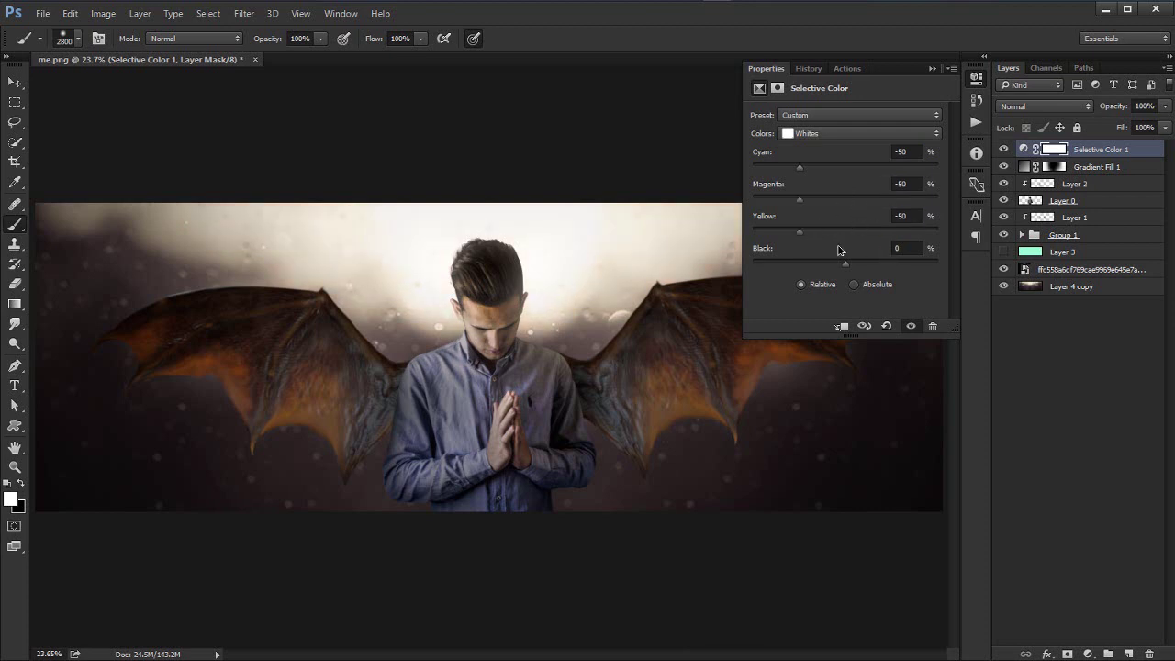
{"action": "left_click", "coordinate": [909, 249]}
{"action": "key", "text": "Return"}
Step: Reduce cyan and slightly raise magenta in the neutrals for a purpler tone
{"action": "left_click", "coordinate": [833, 134]}
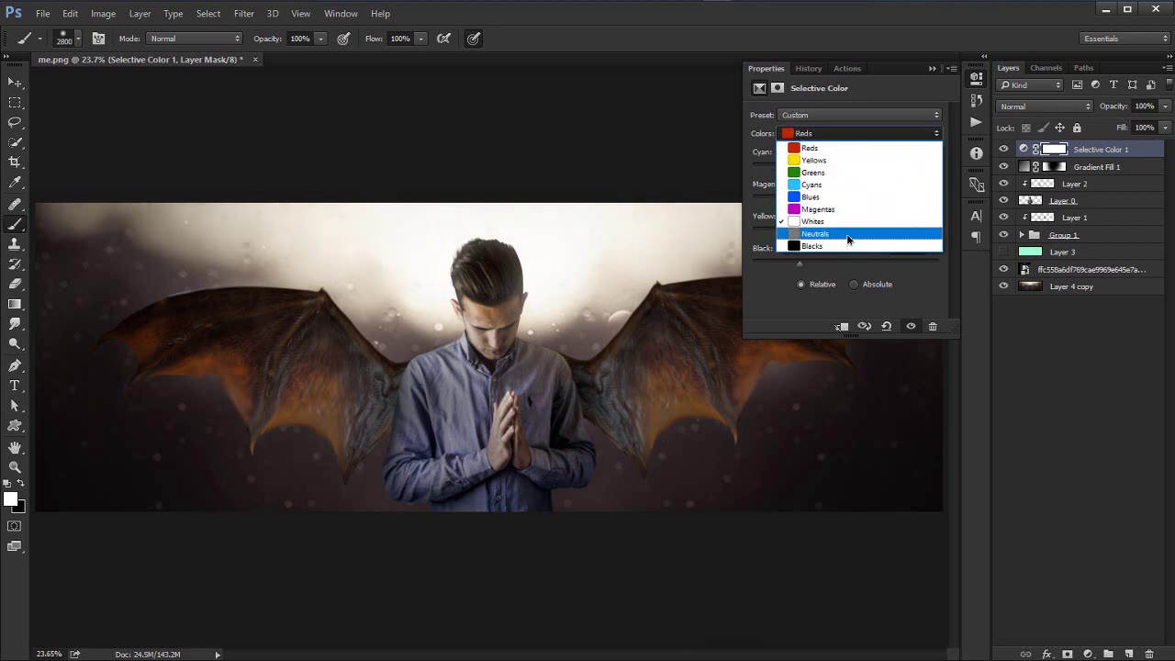
{"action": "left_click", "coordinate": [838, 233]}
{"action": "mouse_move", "coordinate": [837, 168]}
{"action": "left_mouse_down"}
{"action": "mouse_move", "coordinate": [824, 163]}
{"action": "mouse_move", "coordinate": [849, 168]}
{"action": "left_mouse_up"}
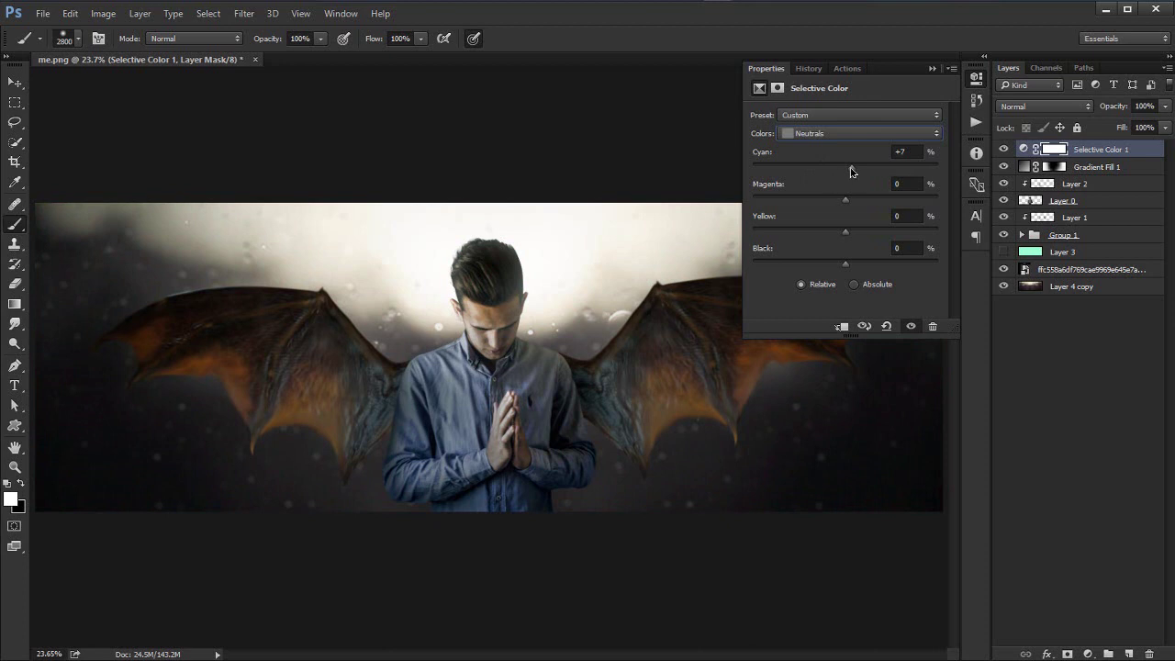
{"action": "left_click_drag", "start_coordinate": [851, 171], "coordinate": [852, 237]}
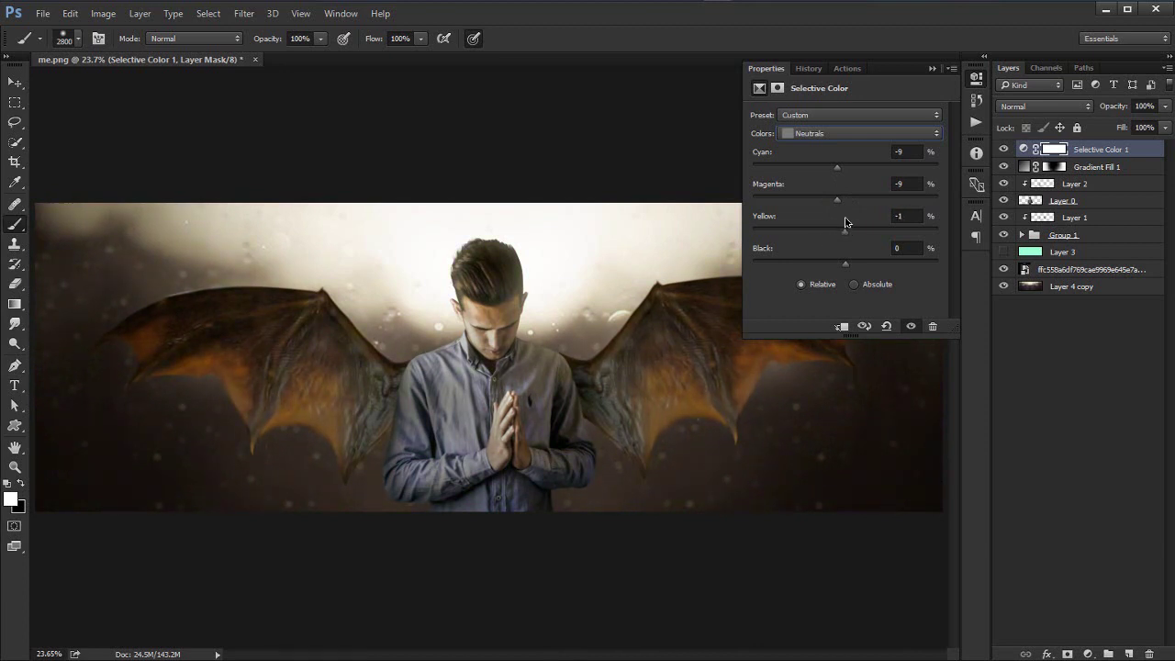
{"action": "mouse_move", "coordinate": [837, 200]}
{"action": "left_mouse_down"}
{"action": "mouse_move", "coordinate": [829, 174]}
{"action": "mouse_move", "coordinate": [850, 182]}
{"action": "left_mouse_up"}
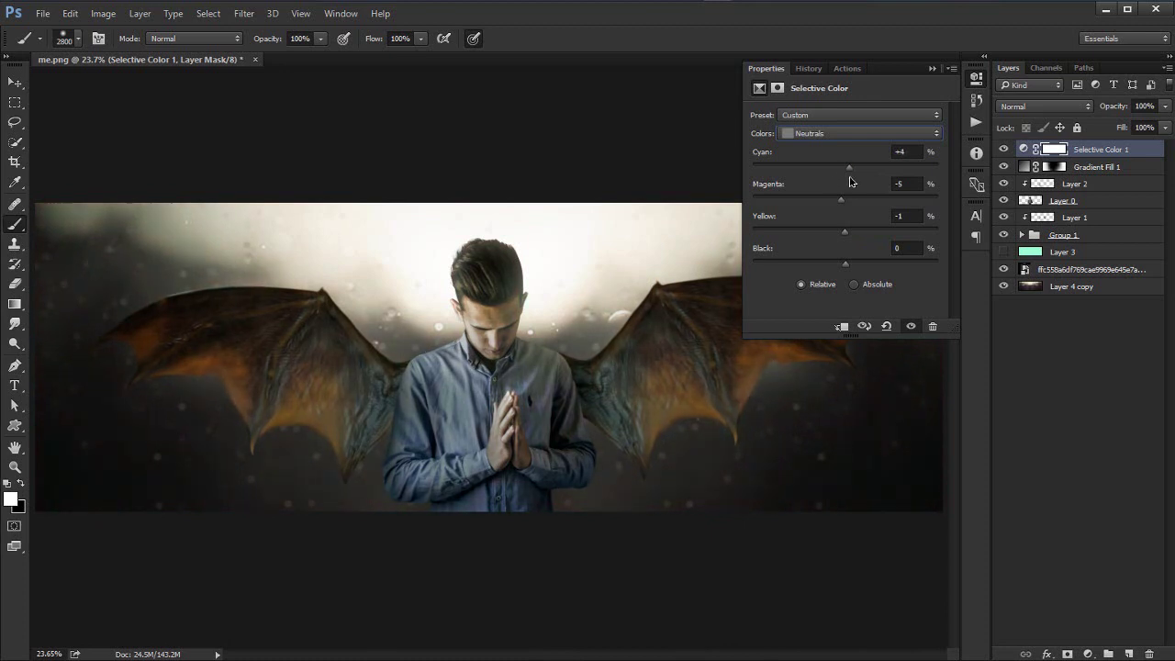
Step: Set the blacks to Cyan −2, Magenta −2, Yellow −11 to cool the shadows
{"action": "left_click", "coordinate": [834, 134]}
{"action": "left_click", "coordinate": [814, 246]}
{"action": "left_click_drag", "start_coordinate": [846, 169], "coordinate": [841, 224]}
{"action": "left_click_drag", "start_coordinate": [843, 167], "coordinate": [853, 202]}
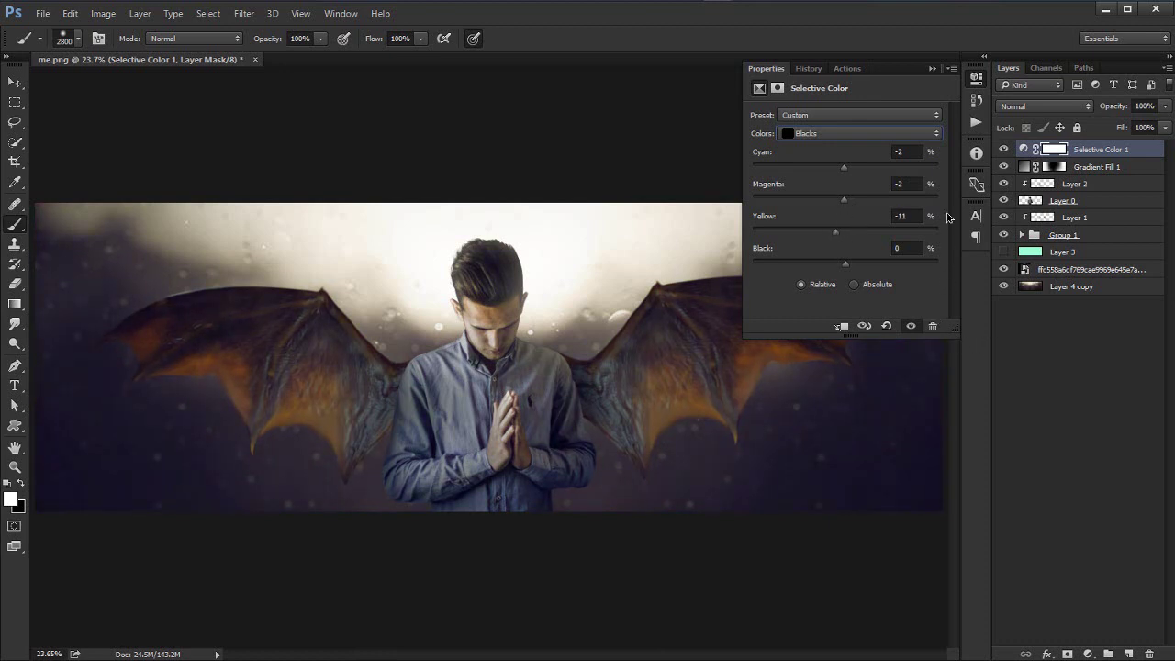
Step: Add a Levels layer with black input 11 and midtone 0.96
{"action": "left_click", "coordinate": [1088, 654]}
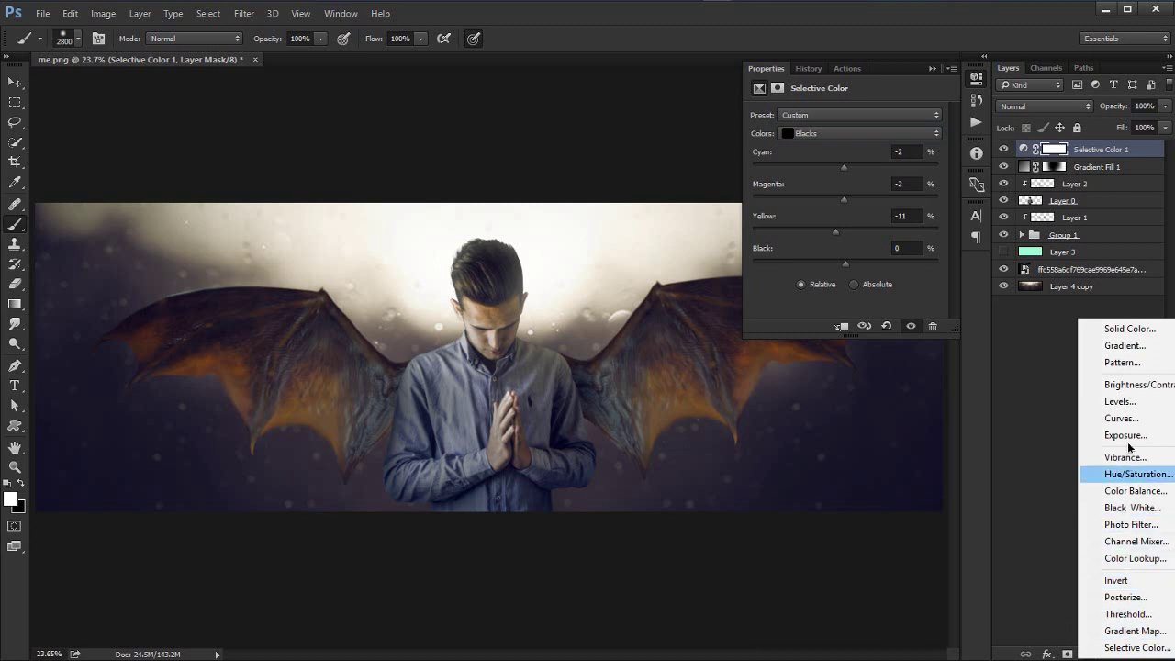
{"action": "left_click", "coordinate": [1121, 401]}
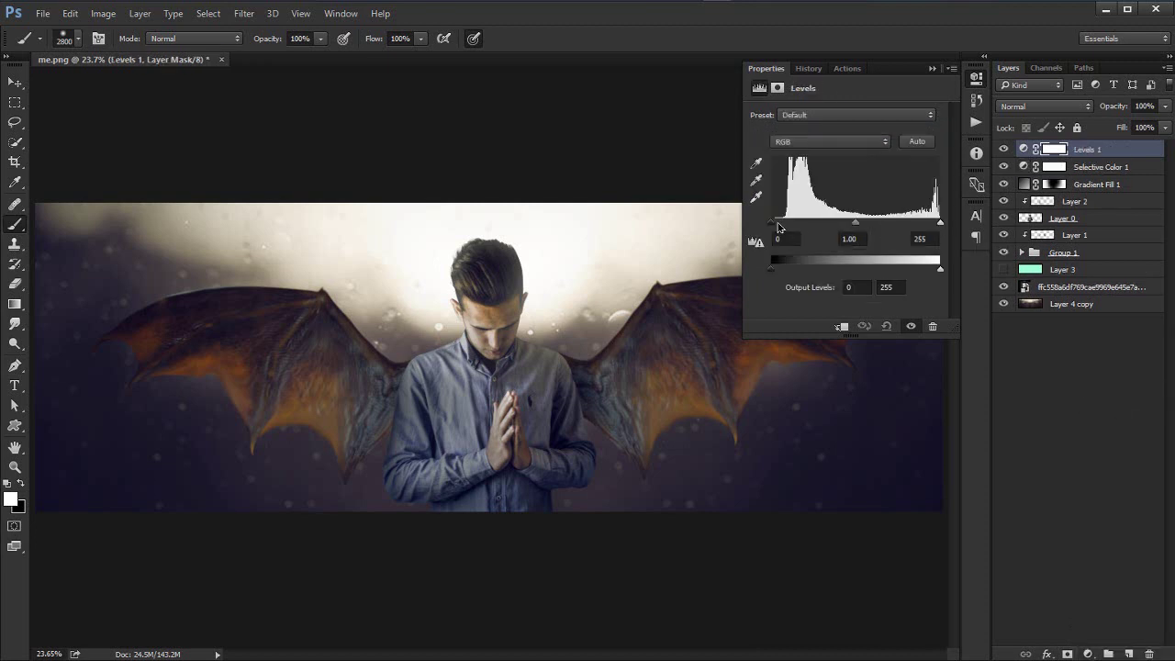
{"action": "mouse_move", "coordinate": [782, 230]}
{"action": "left_mouse_down"}
{"action": "mouse_move", "coordinate": [805, 230]}
{"action": "mouse_move", "coordinate": [778, 232]}
{"action": "left_mouse_up"}
{"action": "left_click_drag", "start_coordinate": [861, 223], "coordinate": [862, 230]}
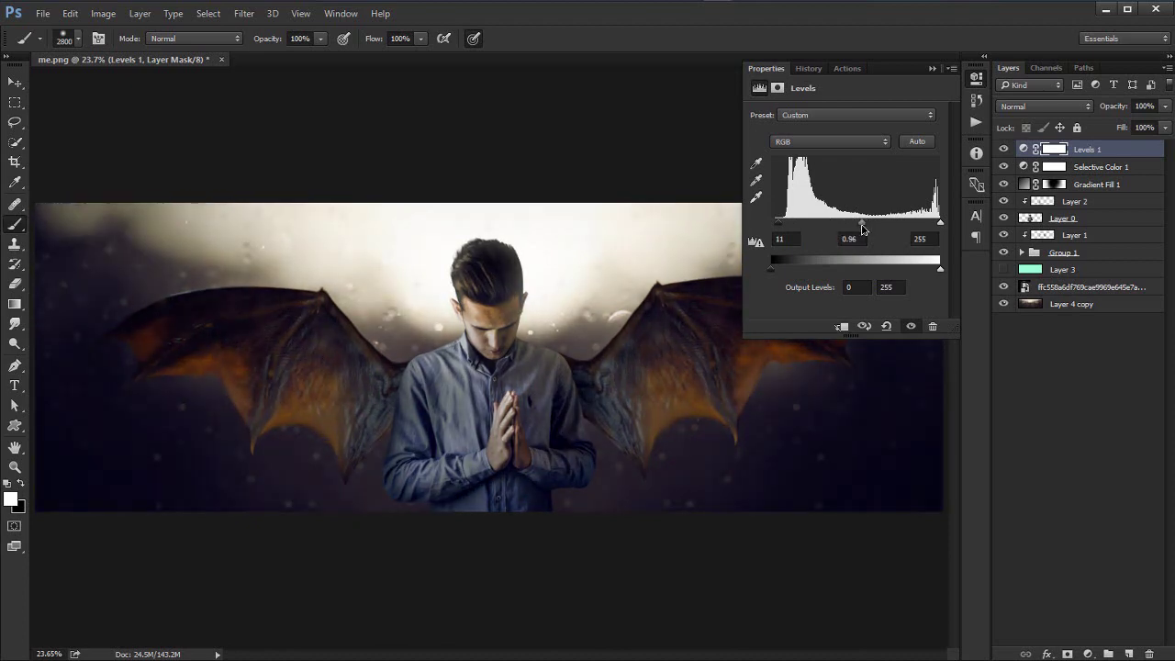
Step: Add a Curves layer with an S-curve lifting highlights and darkening shadows
{"action": "left_click", "coordinate": [1092, 650]}
{"action": "left_click", "coordinate": [1142, 409]}
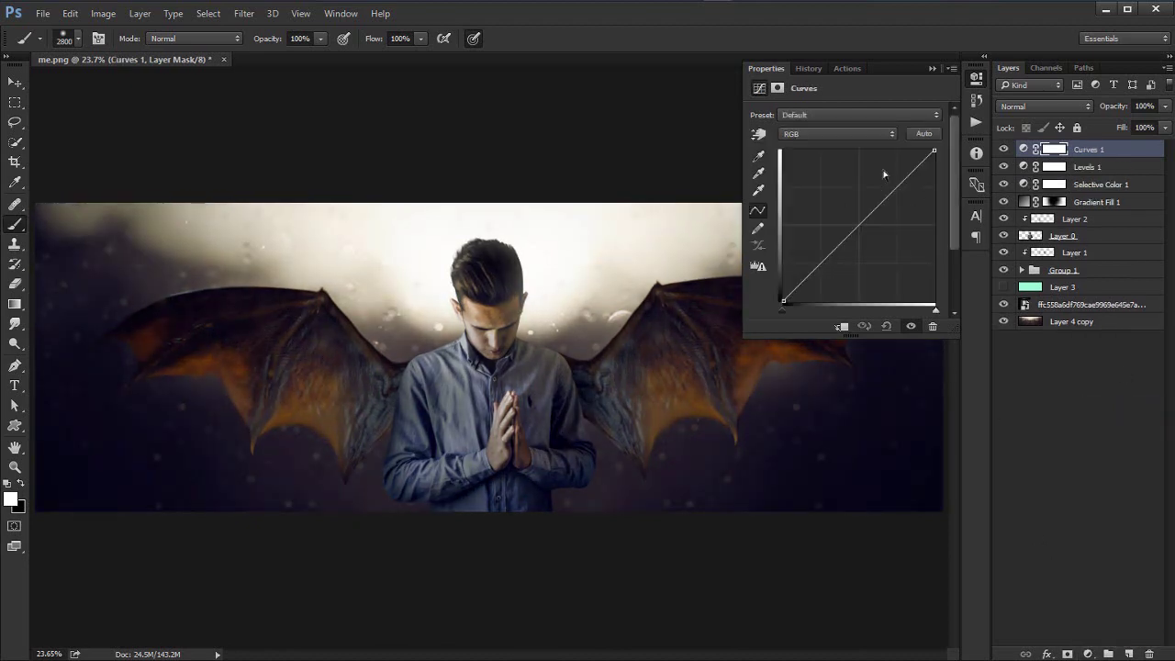
{"action": "left_click_drag", "start_coordinate": [885, 175], "coordinate": [891, 185]}
{"action": "left_click_drag", "start_coordinate": [811, 255], "coordinate": [813, 266]}
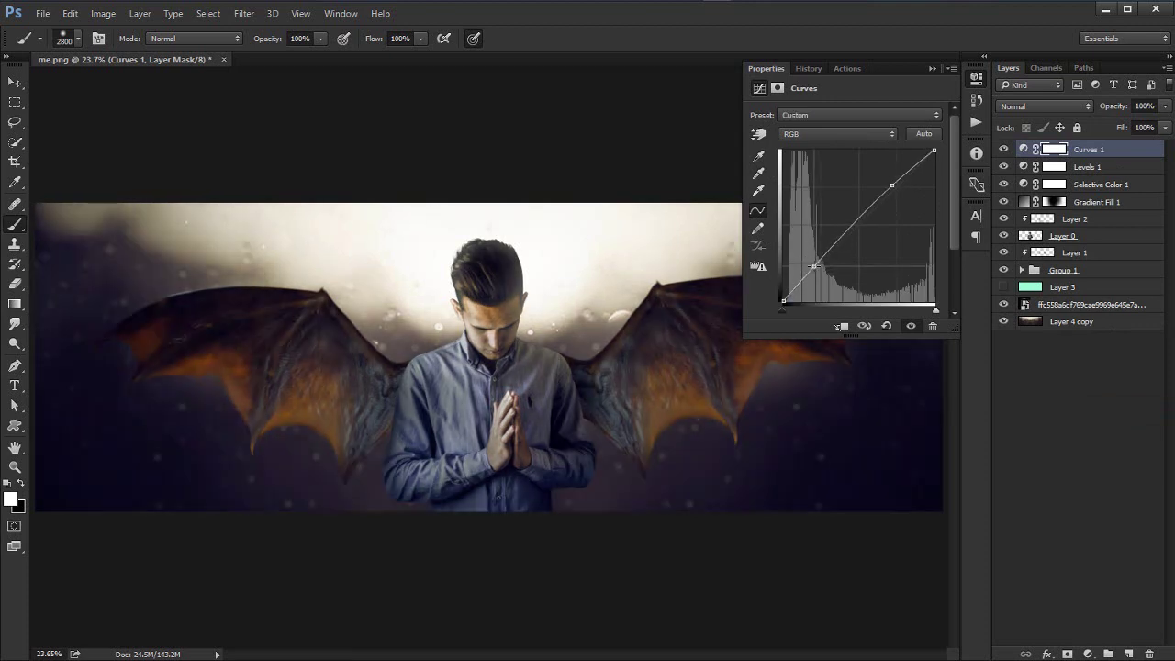
{"action": "left_click", "coordinate": [864, 326]}
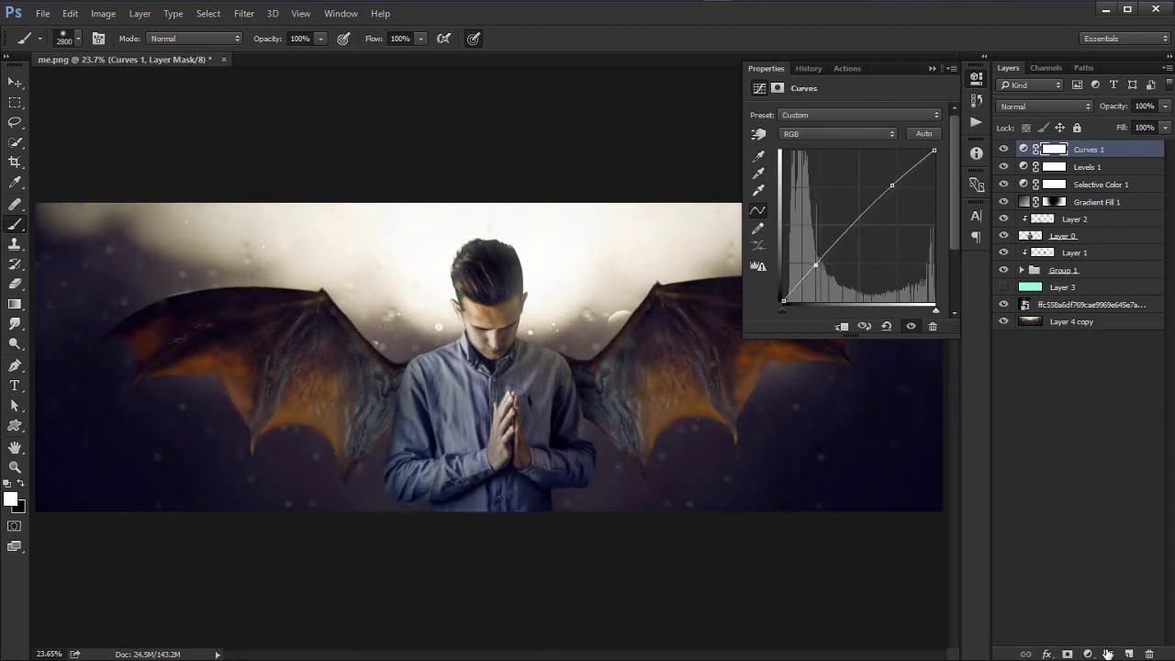
Step: Add a trial Color Balance layer shifting midtones to cyan, then delete it
{"action": "left_click", "coordinate": [1089, 653]}
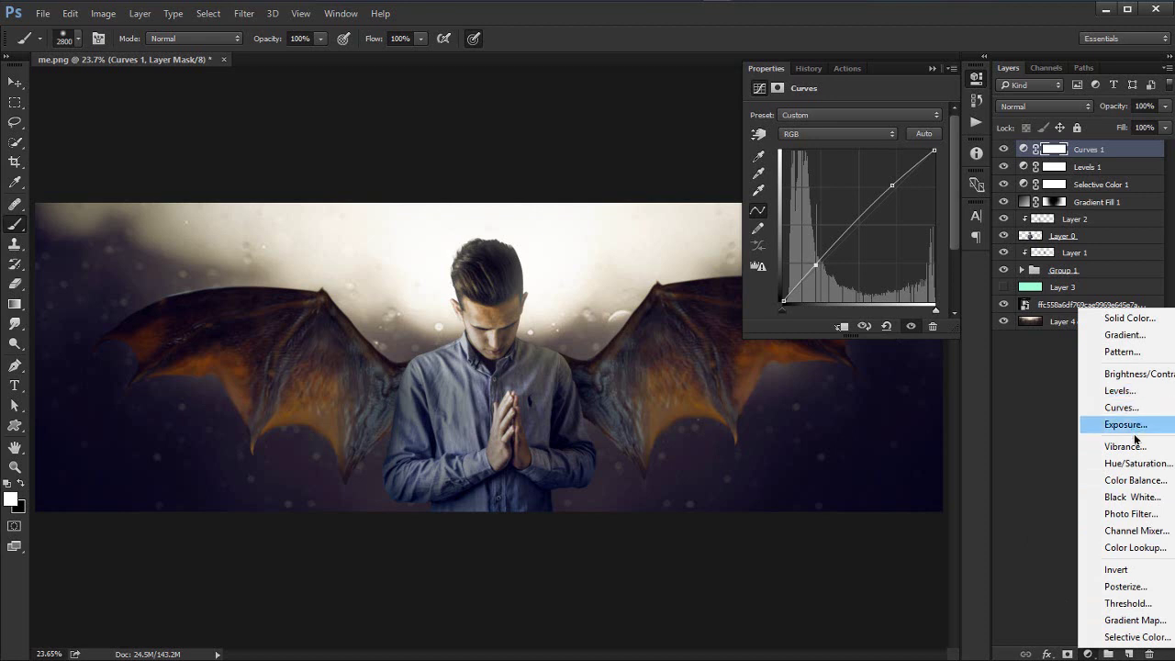
{"action": "left_click", "coordinate": [1136, 481]}
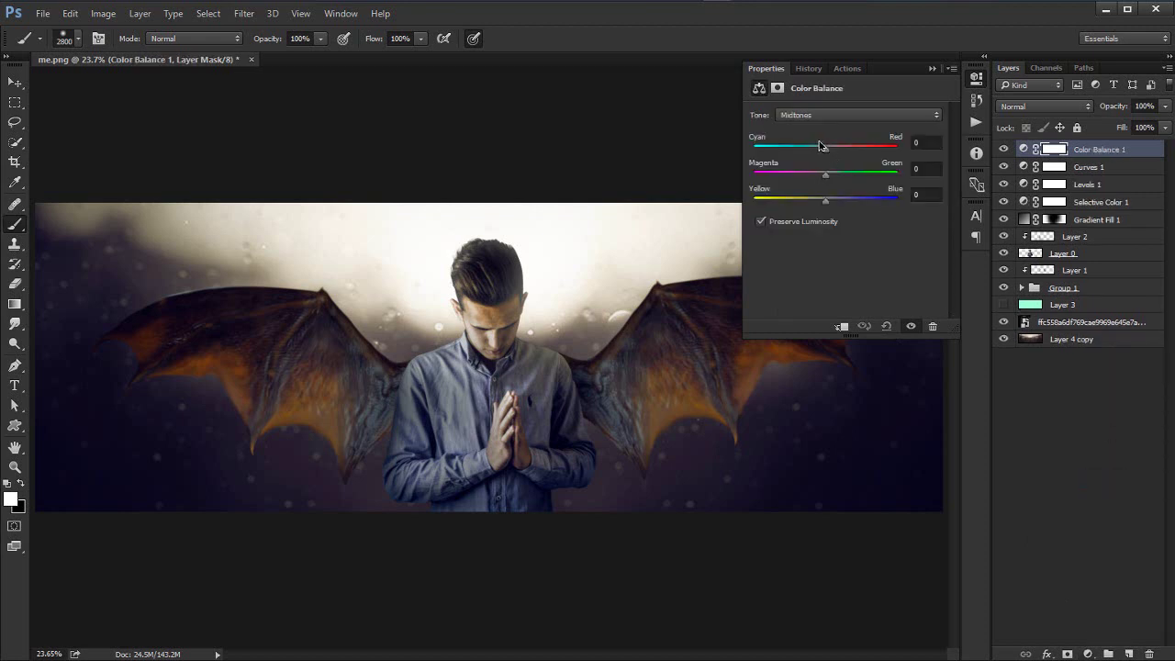
{"action": "mouse_move", "coordinate": [820, 145]}
{"action": "left_mouse_down"}
{"action": "mouse_move", "coordinate": [783, 147]}
{"action": "mouse_move", "coordinate": [813, 163]}
{"action": "left_mouse_up"}
{"action": "left_click", "coordinate": [1106, 202]}
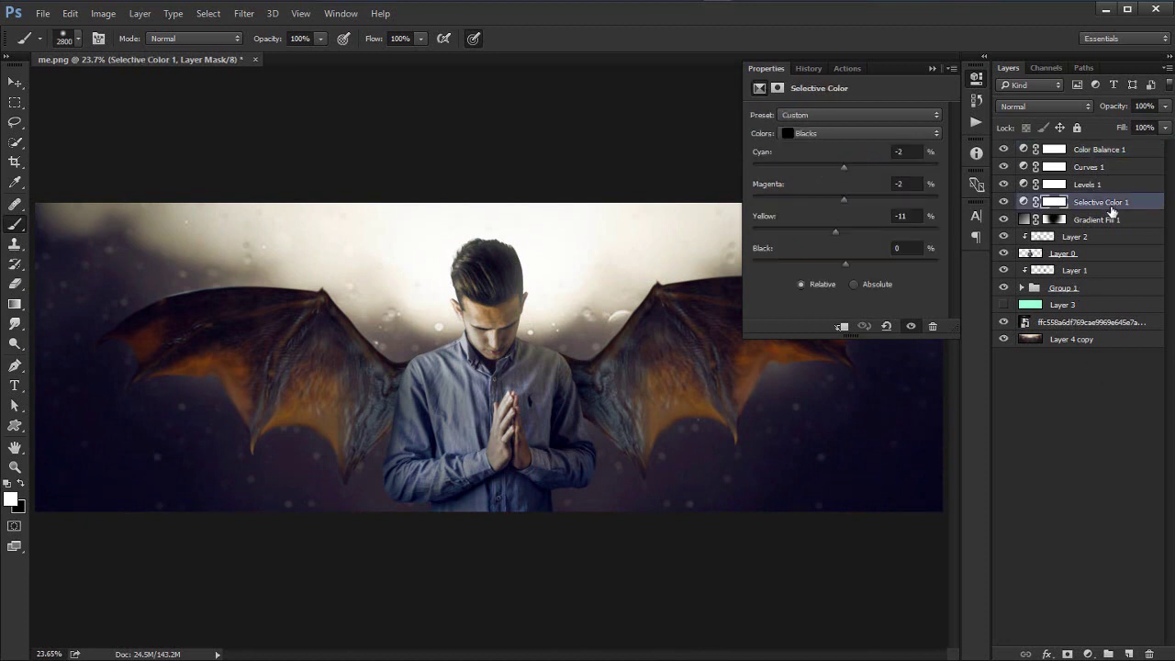
{"action": "left_click", "coordinate": [1123, 151]}
{"action": "key", "text": "Delete"}
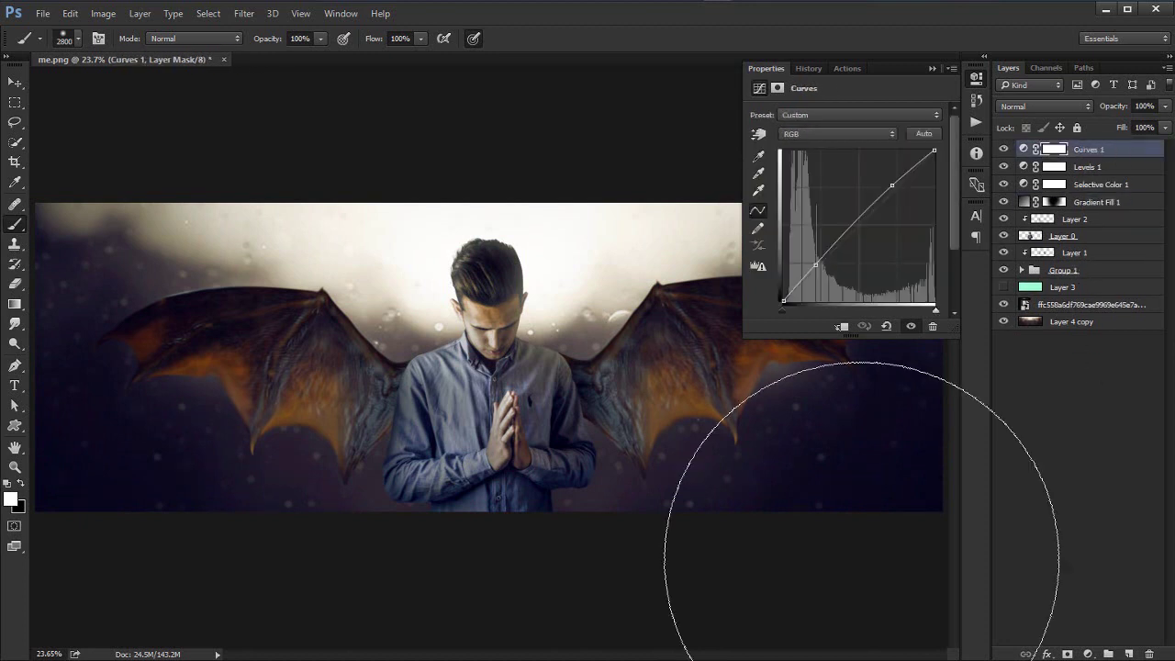
{"action": "key", "text": "alt+Tab"}
Step: Drag the Fire-Embers-13 image from the project folder into the composition
{"action": "left_click_drag", "start_coordinate": [961, 197], "coordinate": [732, 27]}
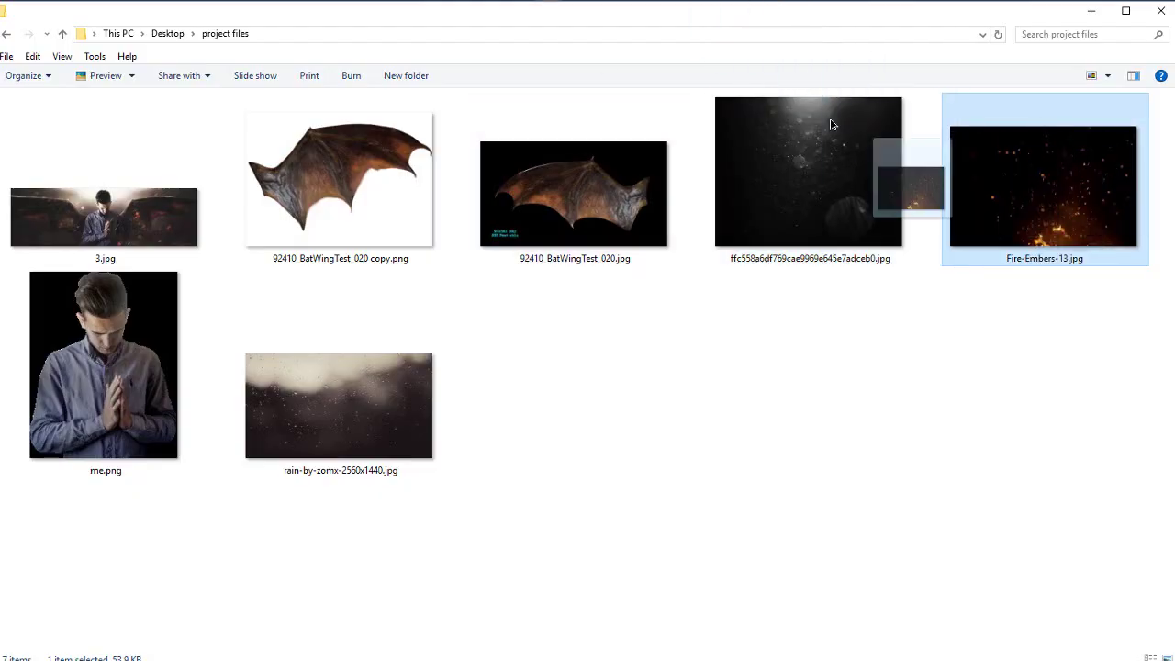
{"action": "key", "text": "alt+Tab"}
{"action": "left_click_drag", "start_coordinate": [732, 27], "coordinate": [459, 367]}
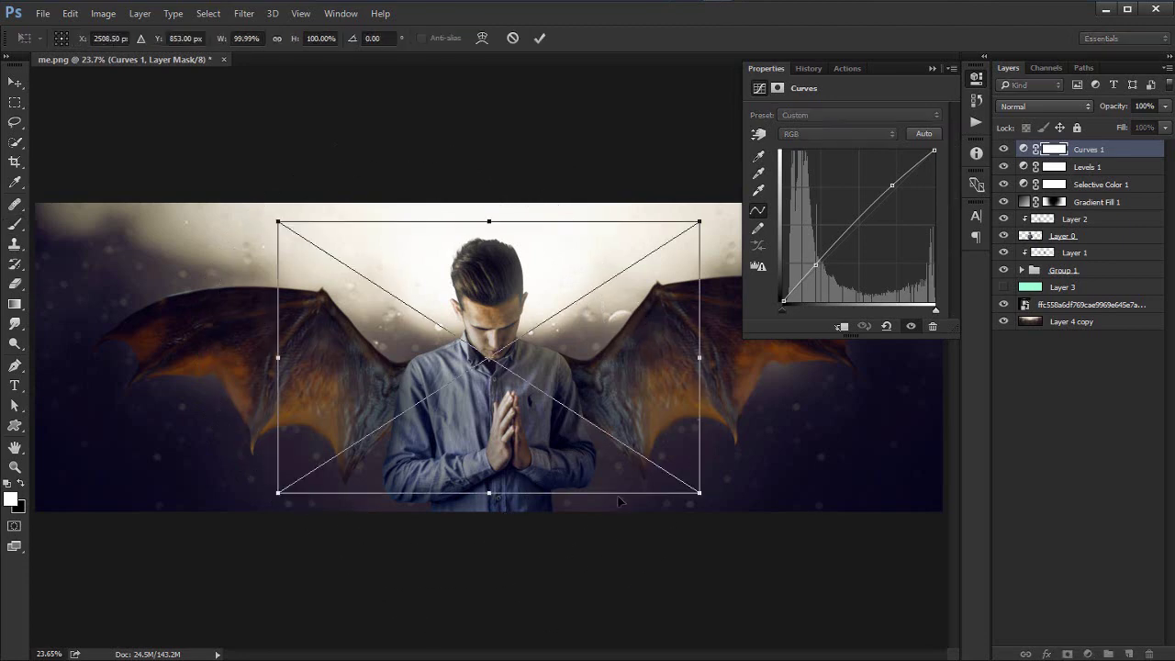
{"action": "left_click_drag", "start_coordinate": [574, 386], "coordinate": [329, 471]}
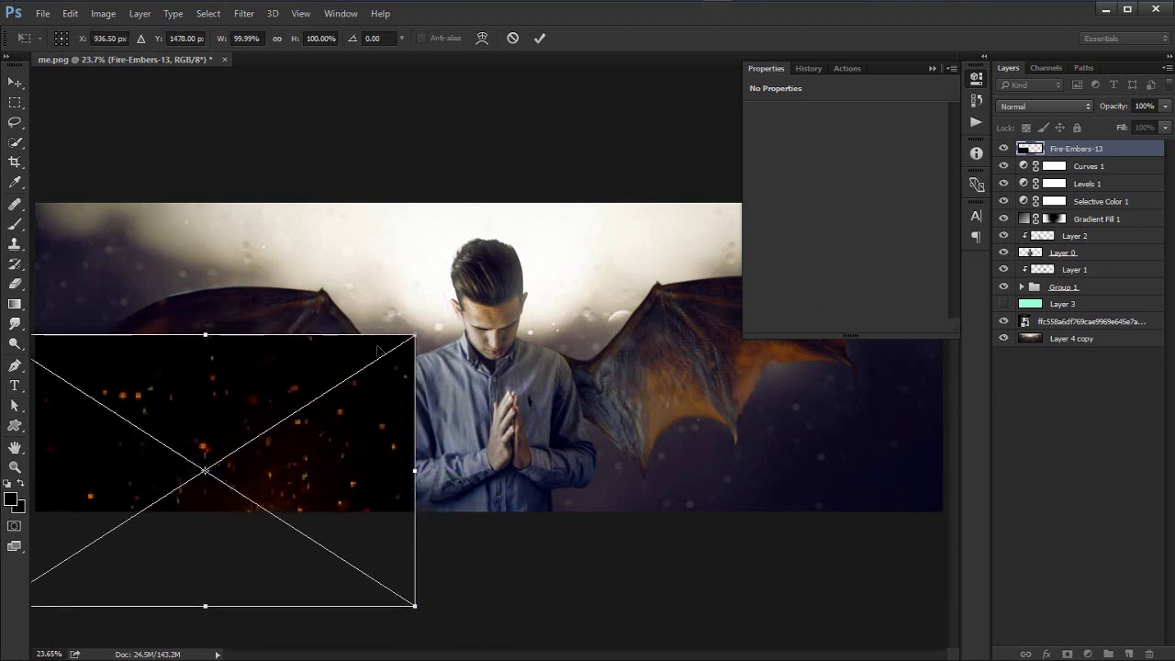
Step: Enlarge and widen the embers, shift them left to span the banner, and commit
{"action": "left_click_drag", "start_coordinate": [415, 337], "coordinate": [797, 239]}
{"action": "left_click_drag", "start_coordinate": [586, 311], "coordinate": [630, 374]}
{"action": "left_click", "coordinate": [976, 80]}
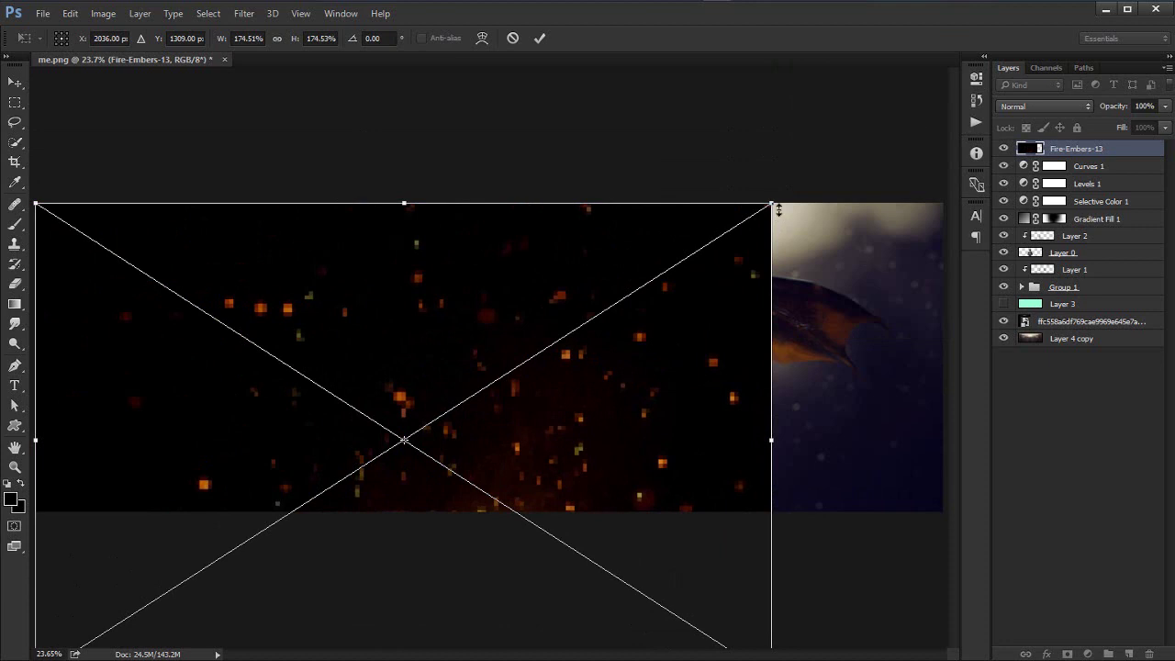
{"action": "left_click_drag", "start_coordinate": [774, 204], "coordinate": [964, 79]}
{"action": "left_click_drag", "start_coordinate": [1004, 158], "coordinate": [962, 177]}
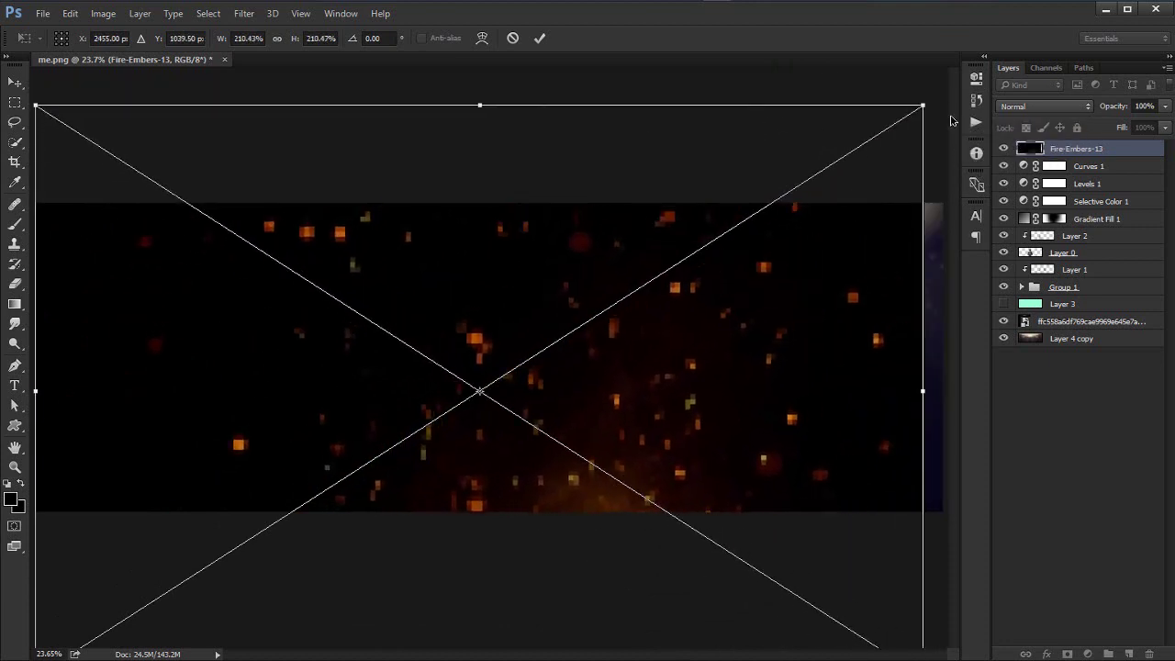
{"action": "mouse_move", "coordinate": [929, 107]}
{"action": "left_mouse_down"}
{"action": "mouse_move", "coordinate": [939, 78]}
{"action": "mouse_move", "coordinate": [931, 92]}
{"action": "left_mouse_up"}
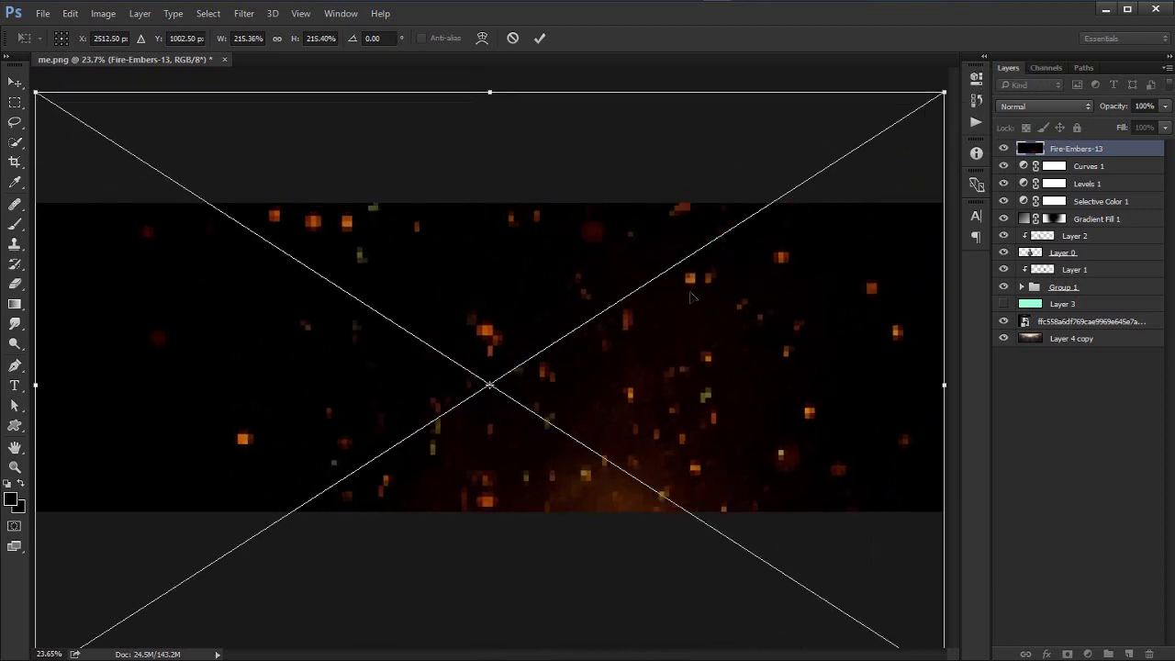
{"action": "left_click_drag", "start_coordinate": [686, 295], "coordinate": [580, 306]}
{"action": "left_click_drag", "start_coordinate": [839, 341], "coordinate": [977, 340]}
{"action": "mouse_move", "coordinate": [636, 336]}
{"action": "left_mouse_down"}
{"action": "mouse_move", "coordinate": [592, 334]}
{"action": "mouse_move", "coordinate": [613, 338]}
{"action": "left_mouse_up"}
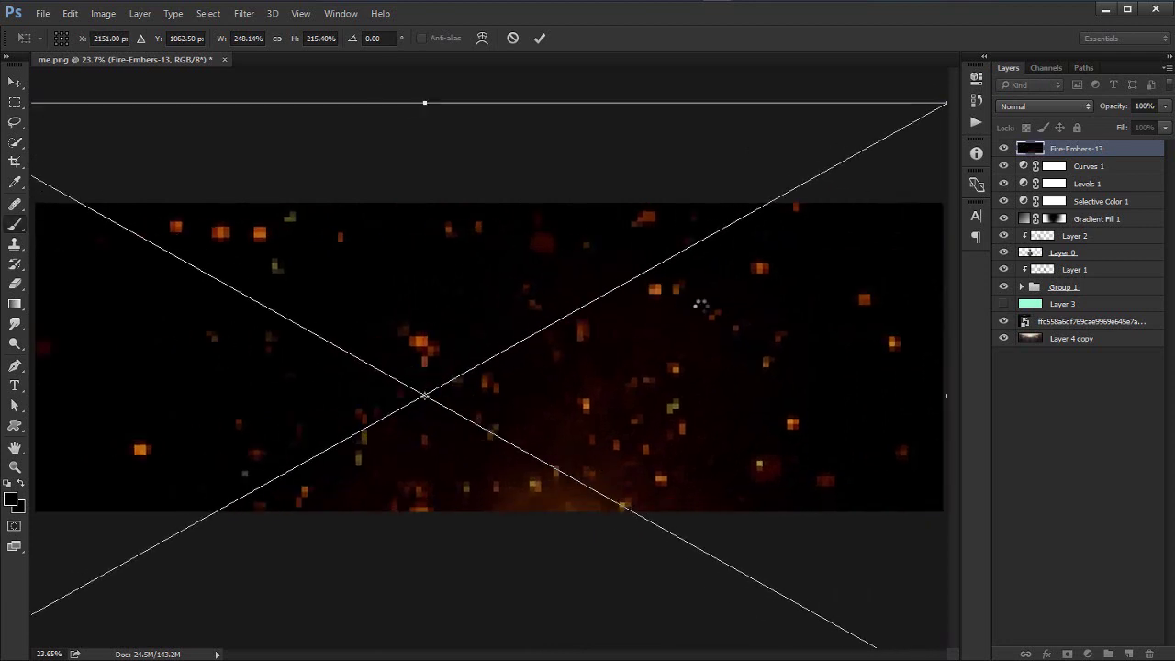
{"action": "key", "text": "Return"}
{"action": "key", "text": "b"}
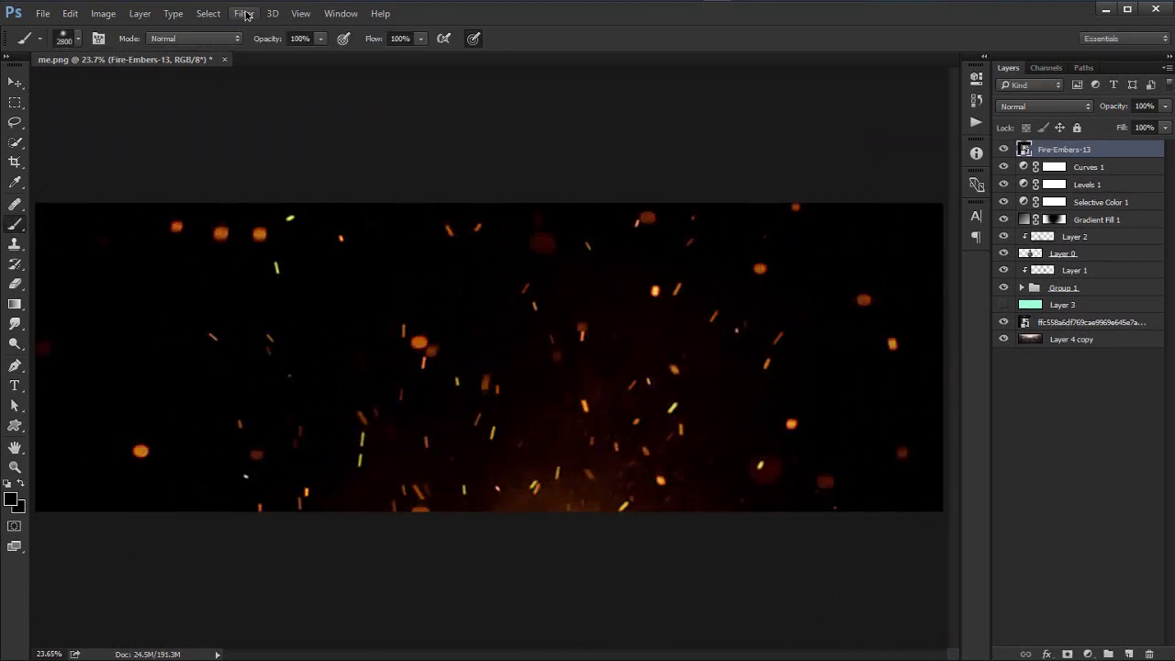
Step: Set up a Motion Blur on the embers with 22° angle and 121 pixels distance
{"action": "left_click", "coordinate": [246, 15]}
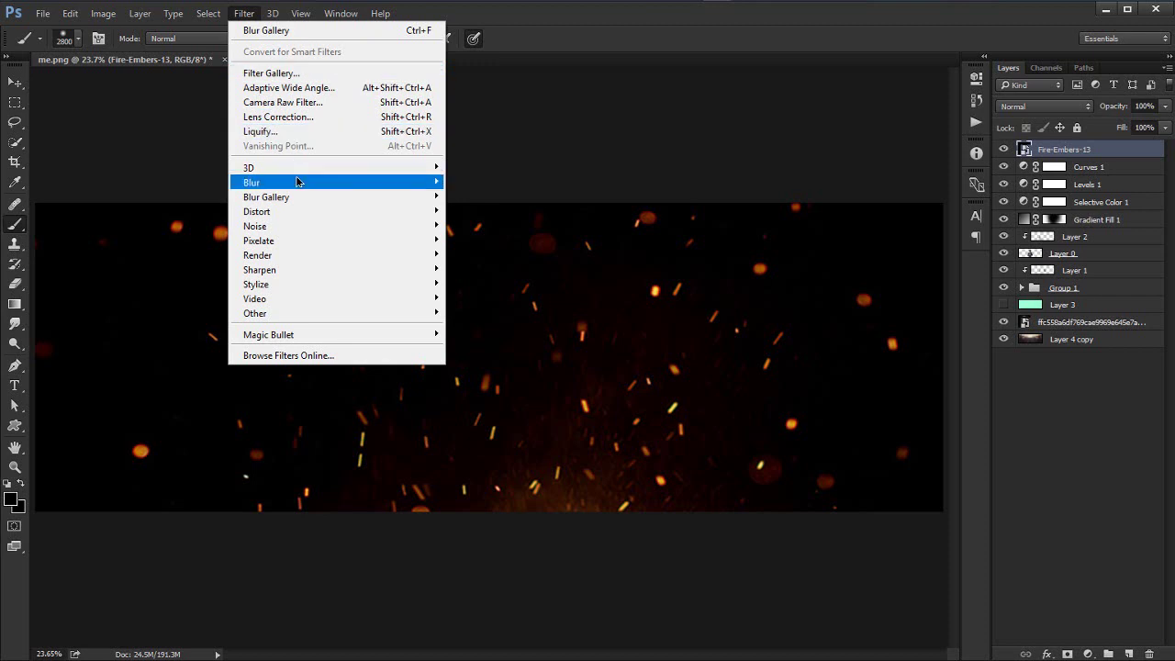
{"action": "mouse_move", "coordinate": [300, 183]}
{"action": "left_click", "coordinate": [484, 269]}
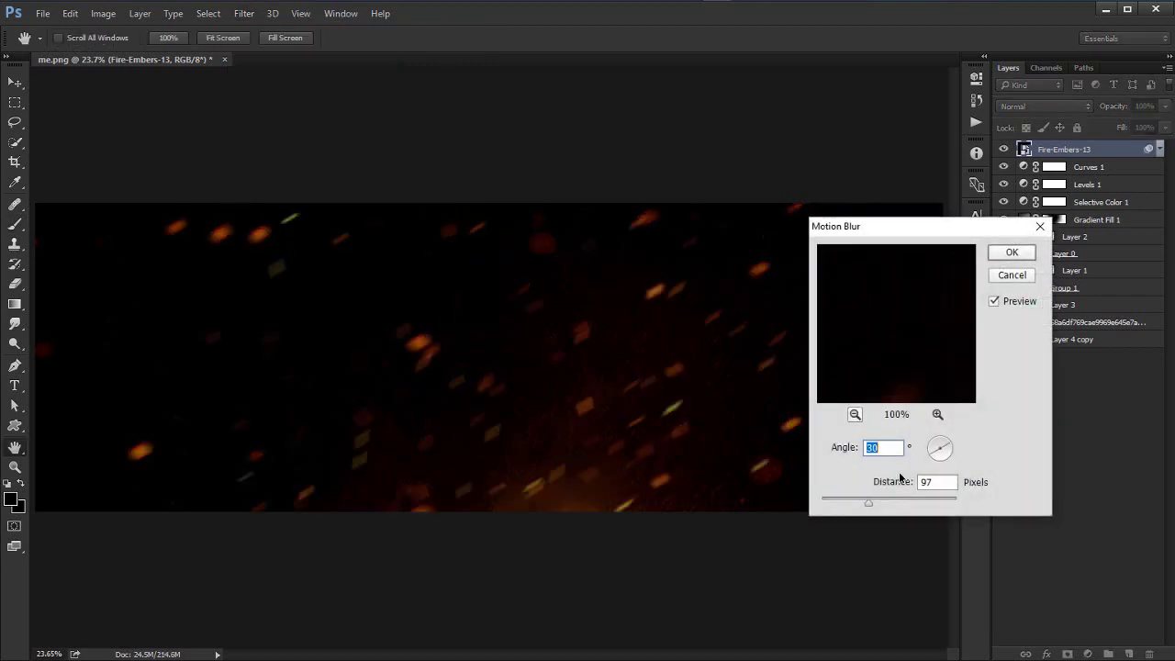
{"action": "left_click_drag", "start_coordinate": [869, 508], "coordinate": [879, 509]}
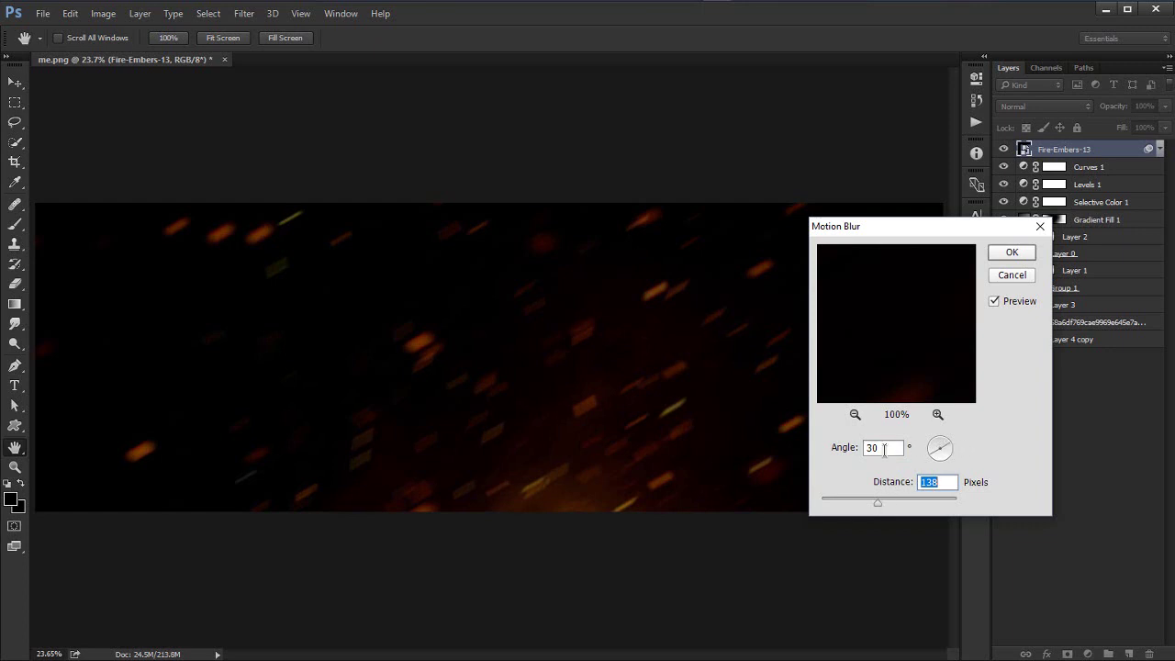
{"action": "key", "text": "shift+Tab"}
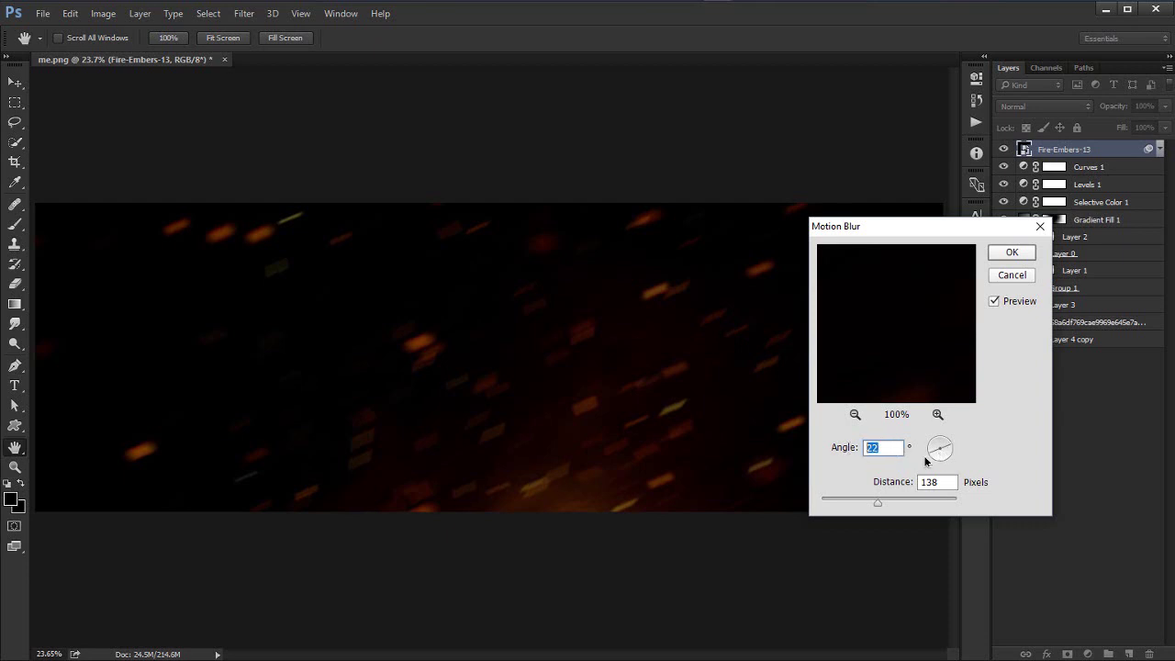
{"action": "mouse_move", "coordinate": [880, 508]}
{"action": "left_mouse_down"}
{"action": "mouse_move", "coordinate": [892, 504]}
{"action": "mouse_move", "coordinate": [872, 503]}
{"action": "left_mouse_up"}
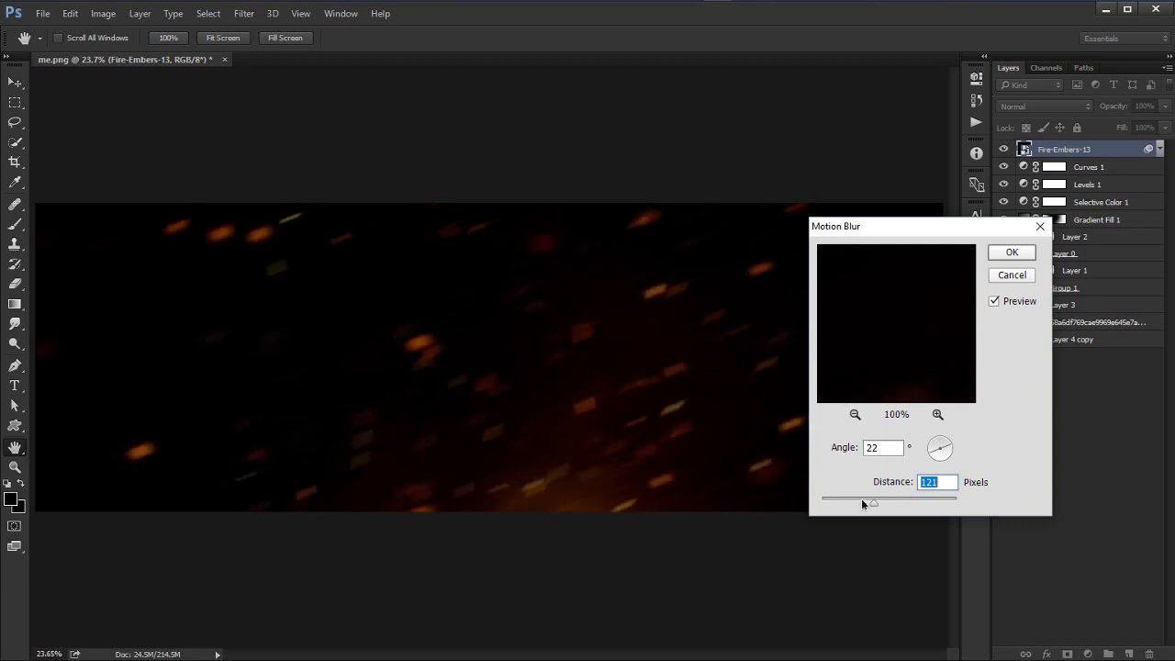
Step: Apply the blur and, after comparing blend modes, set the embers layer to Linear Dodge (Add)
{"action": "left_click", "coordinate": [1011, 258]}
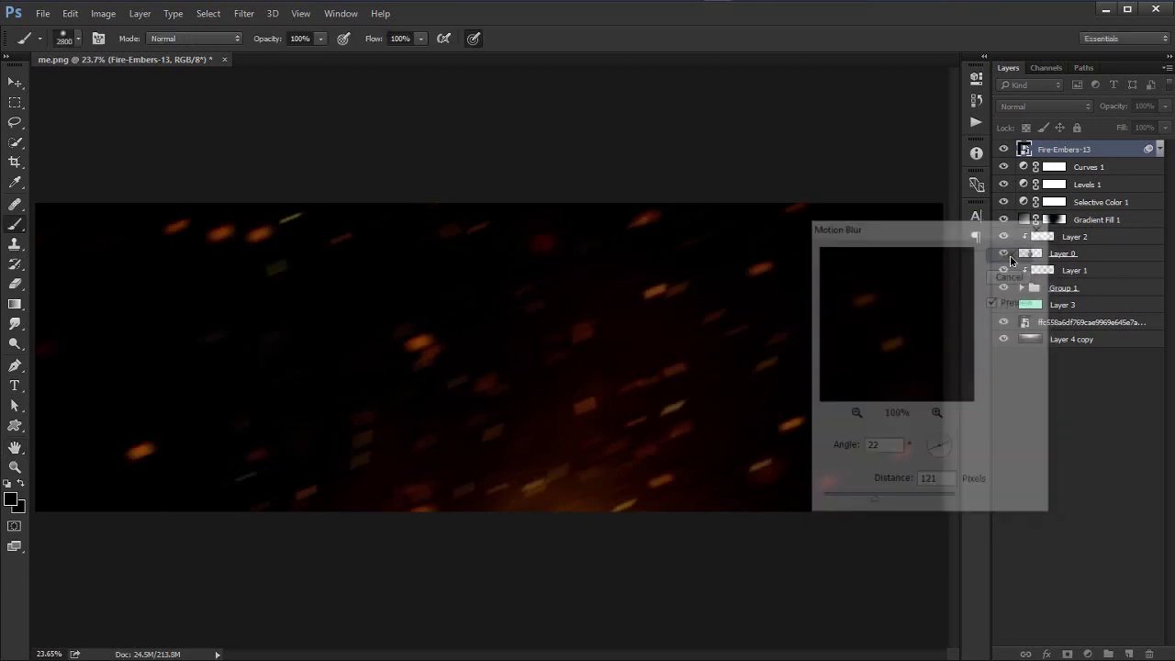
{"action": "left_click", "coordinate": [1033, 108]}
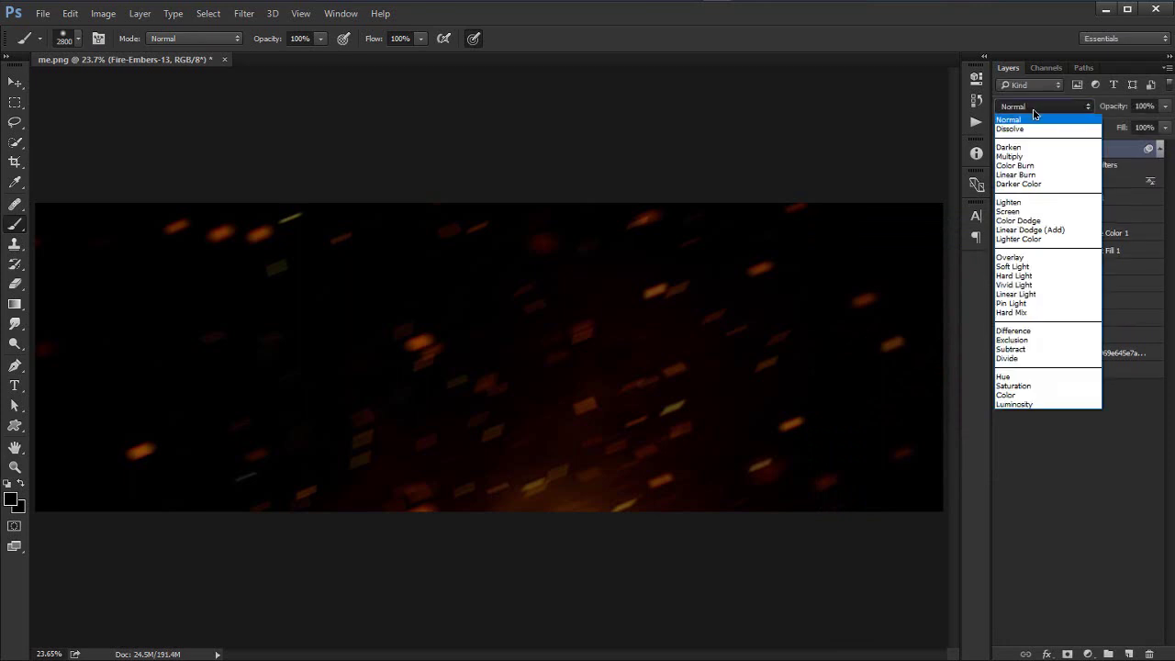
{"action": "left_click", "coordinate": [1026, 175]}
{"action": "key", "text": "Down"}
{"action": "key", "text": "Down"}
{"action": "key", "text": "Down"}
{"action": "key", "text": "Down"}
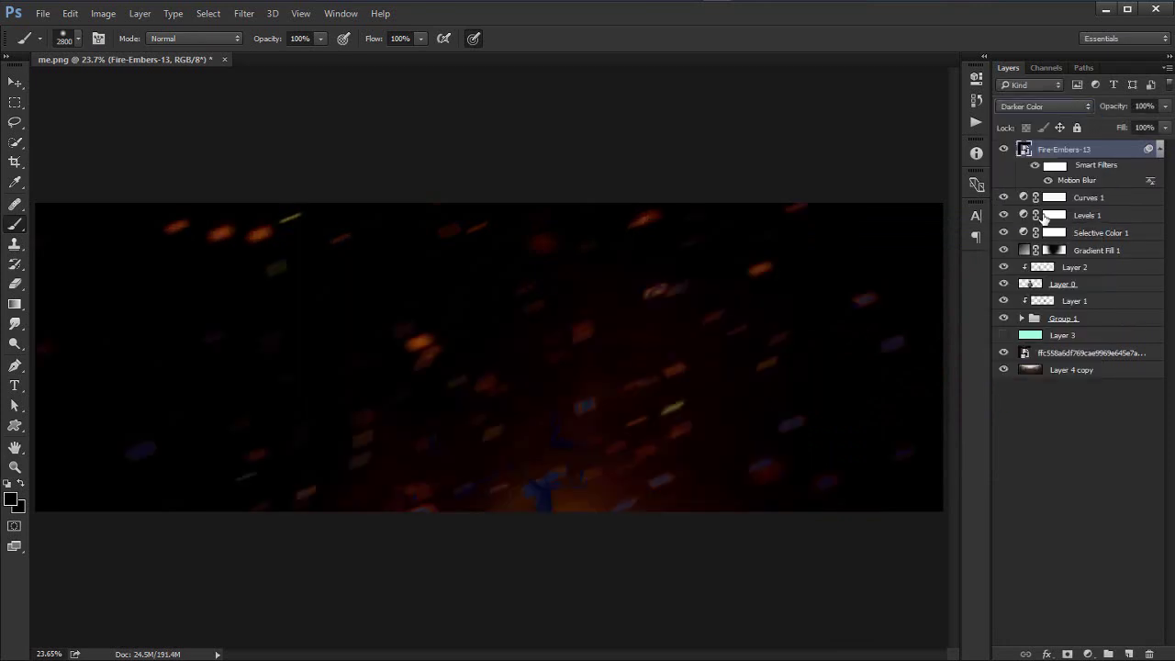
{"action": "key", "text": "Down"}
{"action": "key", "text": "Down"}
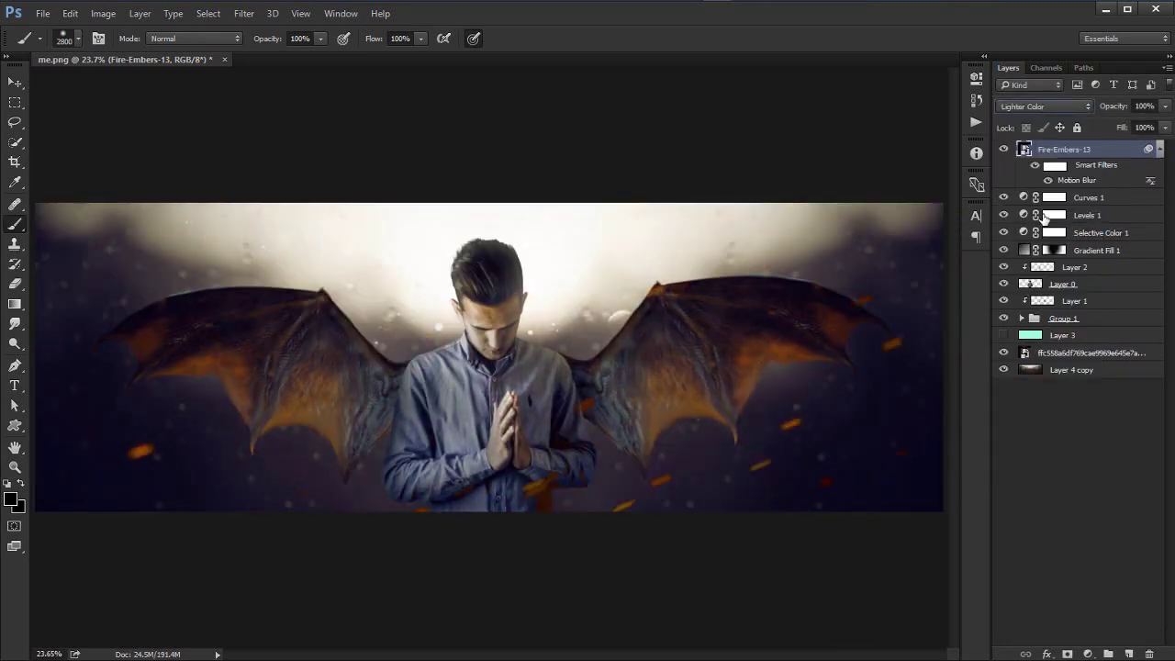
{"action": "key", "text": "Up"}
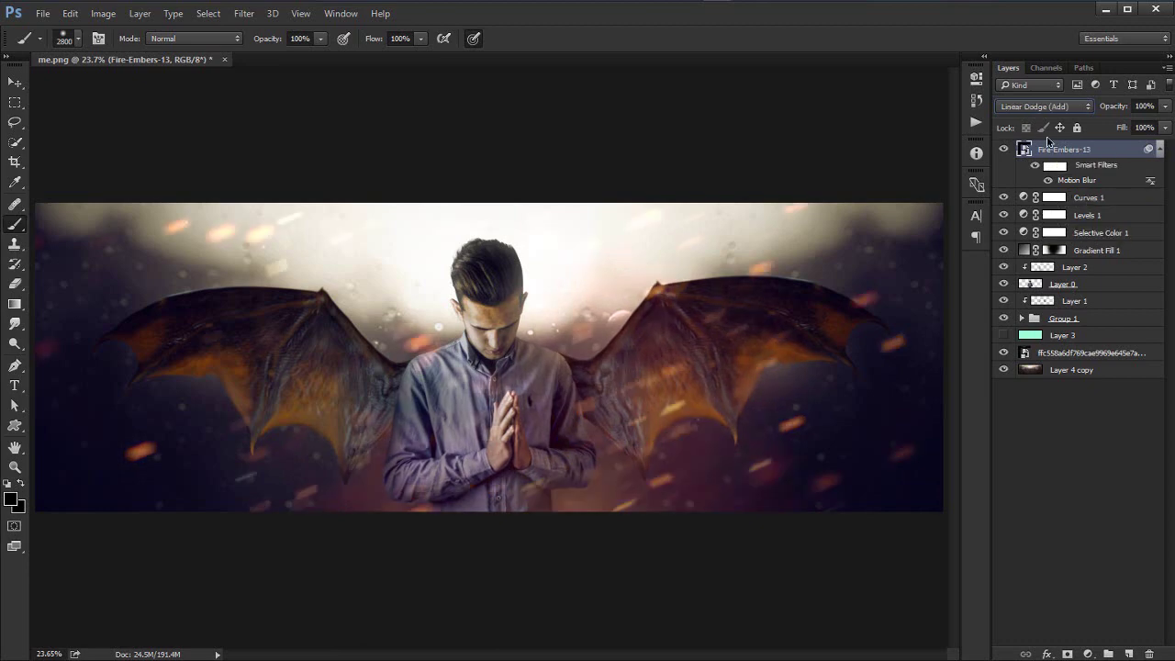
{"action": "key", "text": "Down"}
{"action": "key", "text": "Down"}
{"action": "key", "text": "Down"}
{"action": "key", "text": "Down"}
{"action": "key", "text": "Down"}
{"action": "key", "text": "Down"}
{"action": "key", "text": "Down"}
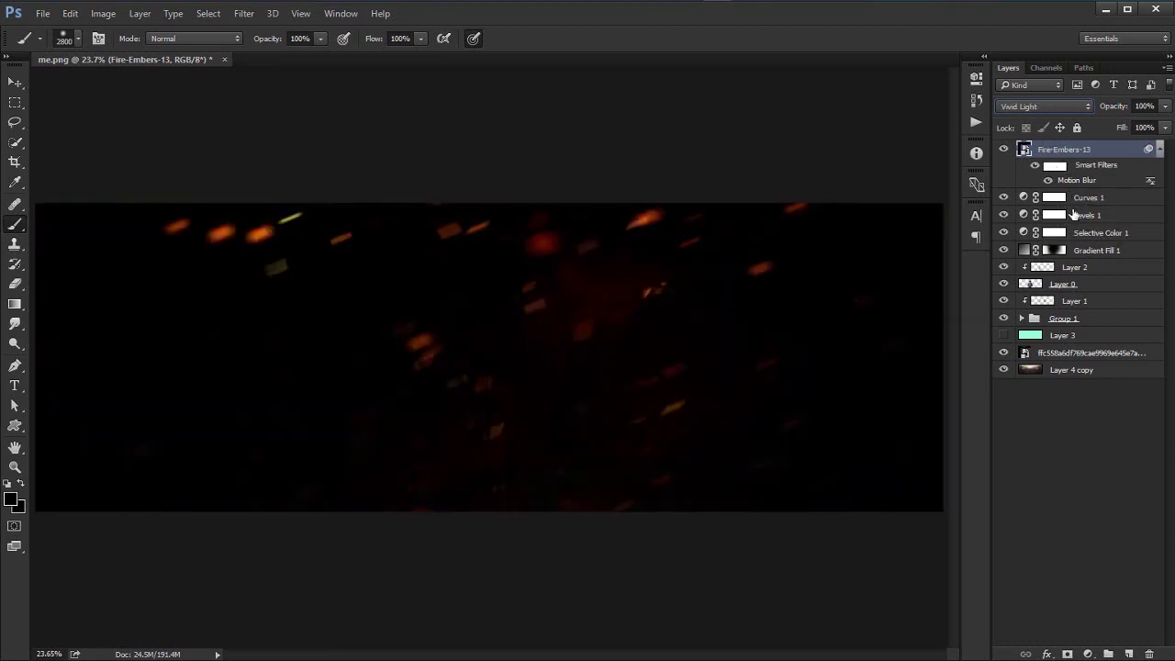
{"action": "key", "text": "Down"}
{"action": "key", "text": "Down"}
{"action": "key", "text": "Down"}
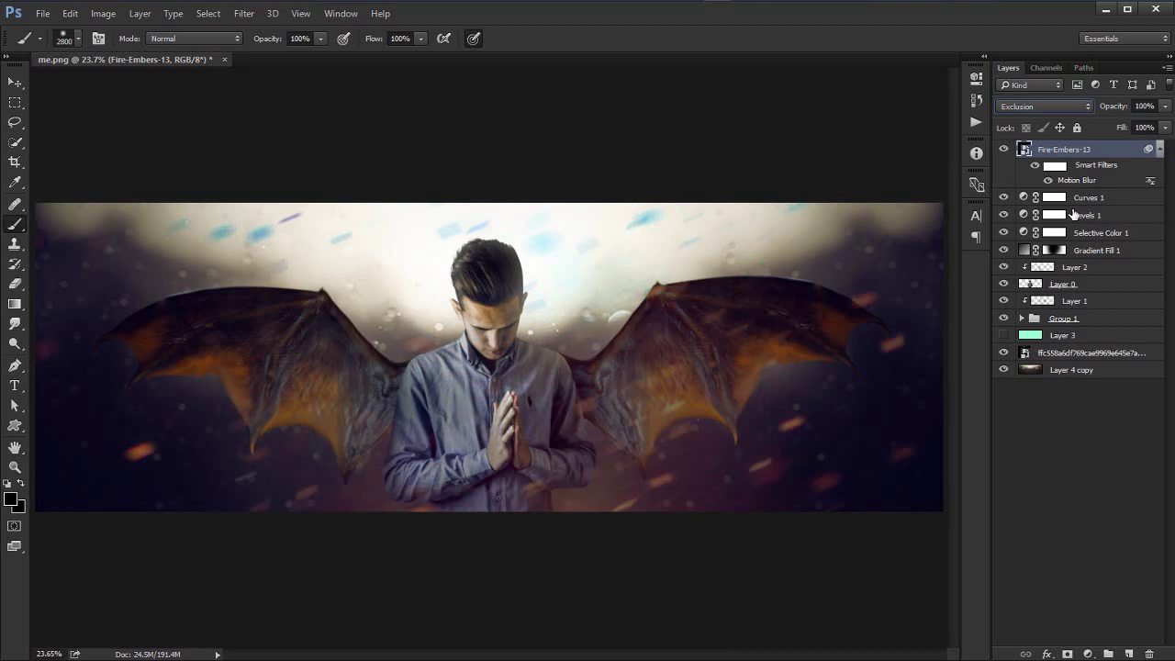
{"action": "key", "text": "Up"}
{"action": "key", "text": "Up"}
{"action": "key", "text": "Up"}
{"action": "key", "text": "Up"}
{"action": "key", "text": "Up"}
{"action": "key", "text": "Up"}
{"action": "key", "text": "Up"}
{"action": "key", "text": "Up"}
{"action": "key", "text": "Up"}
{"action": "key", "text": "Up"}
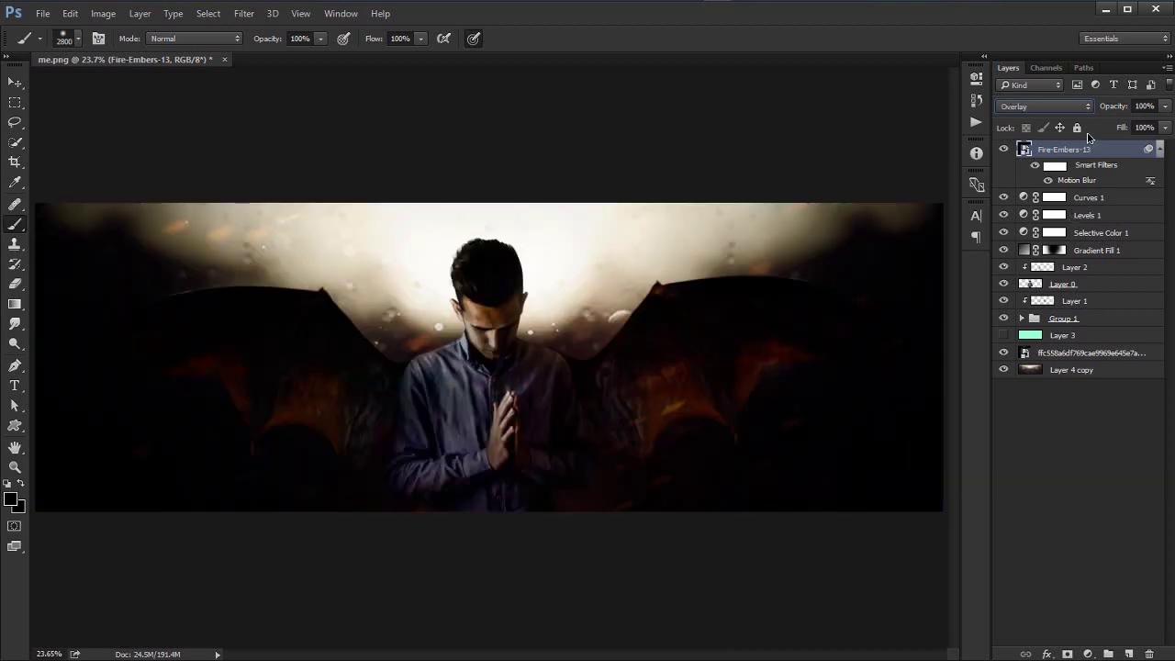
{"action": "key", "text": "Up"}
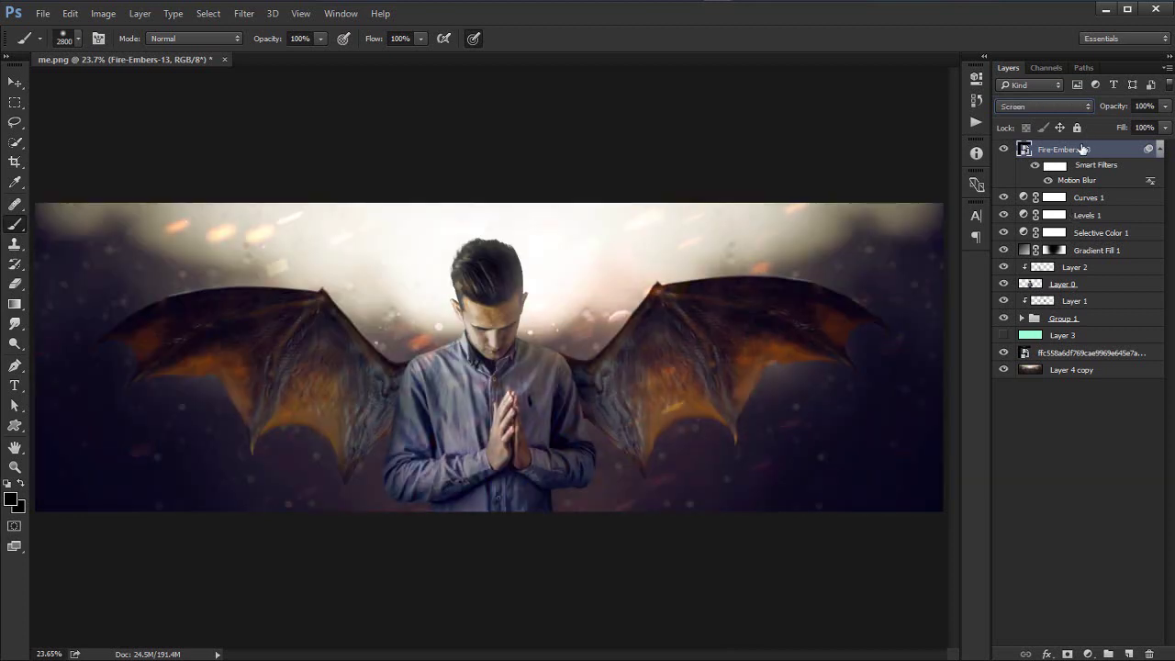
{"action": "key", "text": "Up"}
{"action": "key", "text": "Up"}
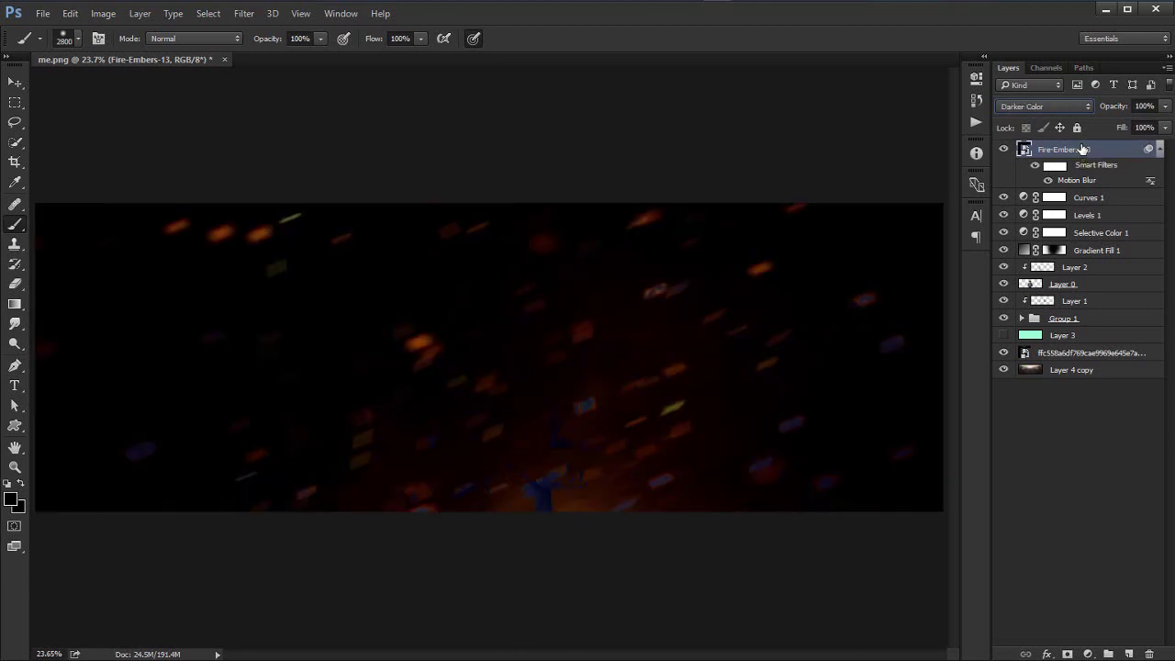
{"action": "key", "text": "Up"}
{"action": "key", "text": "Up"}
{"action": "key", "text": "Up"}
{"action": "key", "text": "Up"}
{"action": "left_click", "coordinate": [1053, 108]}
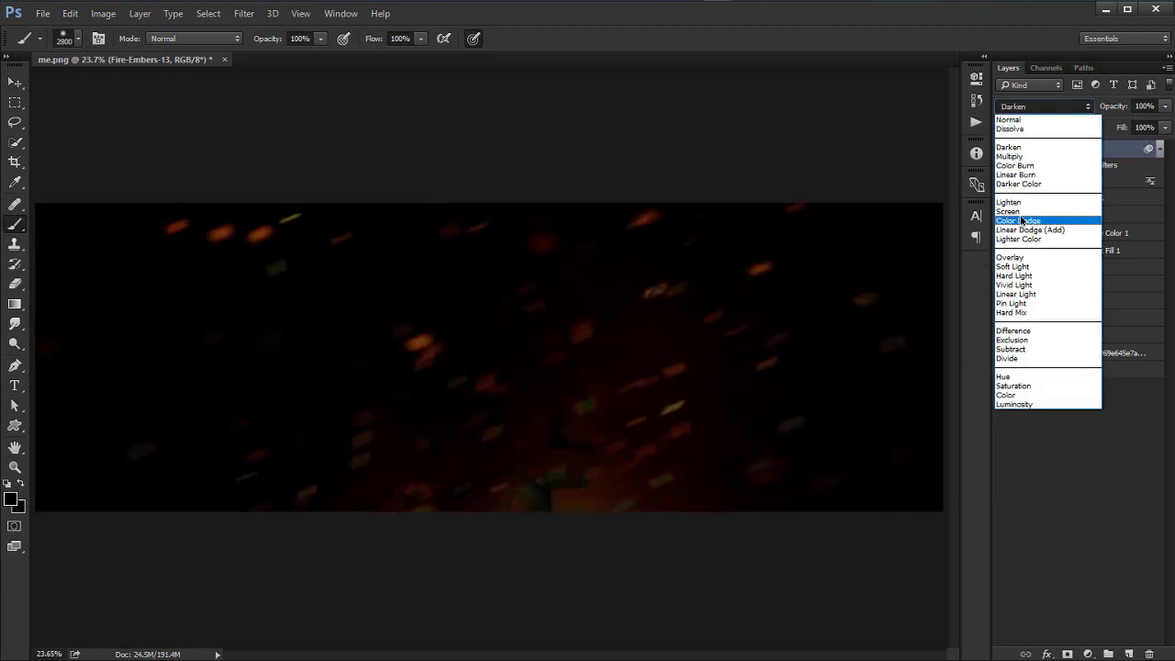
{"action": "left_click", "coordinate": [1017, 174]}
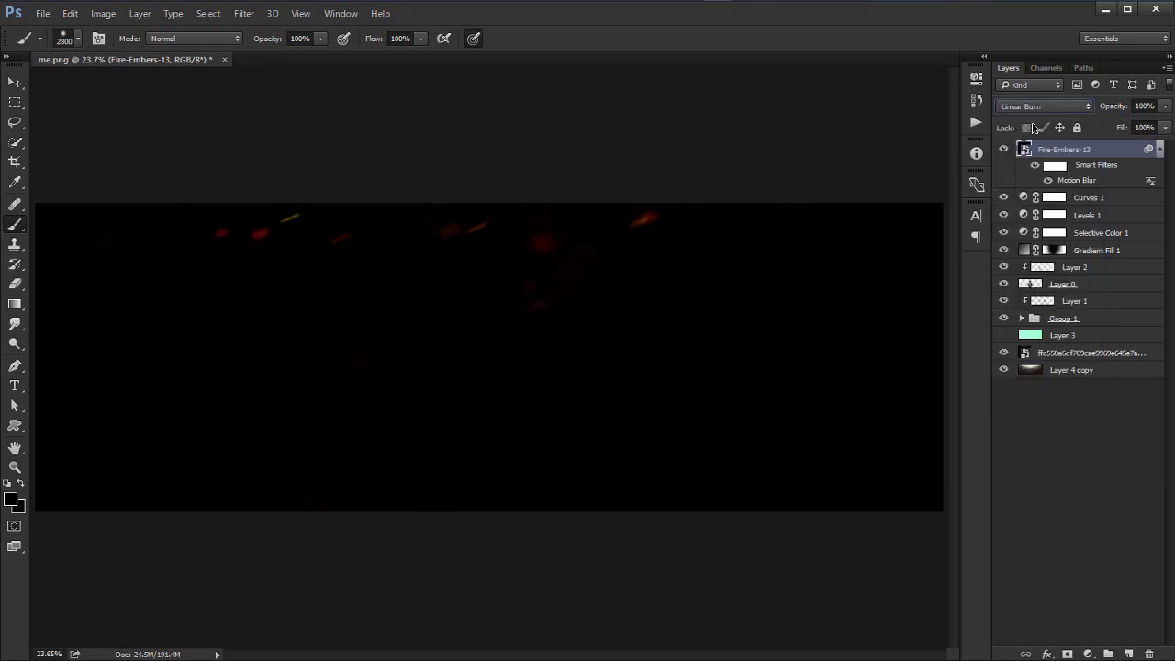
{"action": "left_click", "coordinate": [1047, 107]}
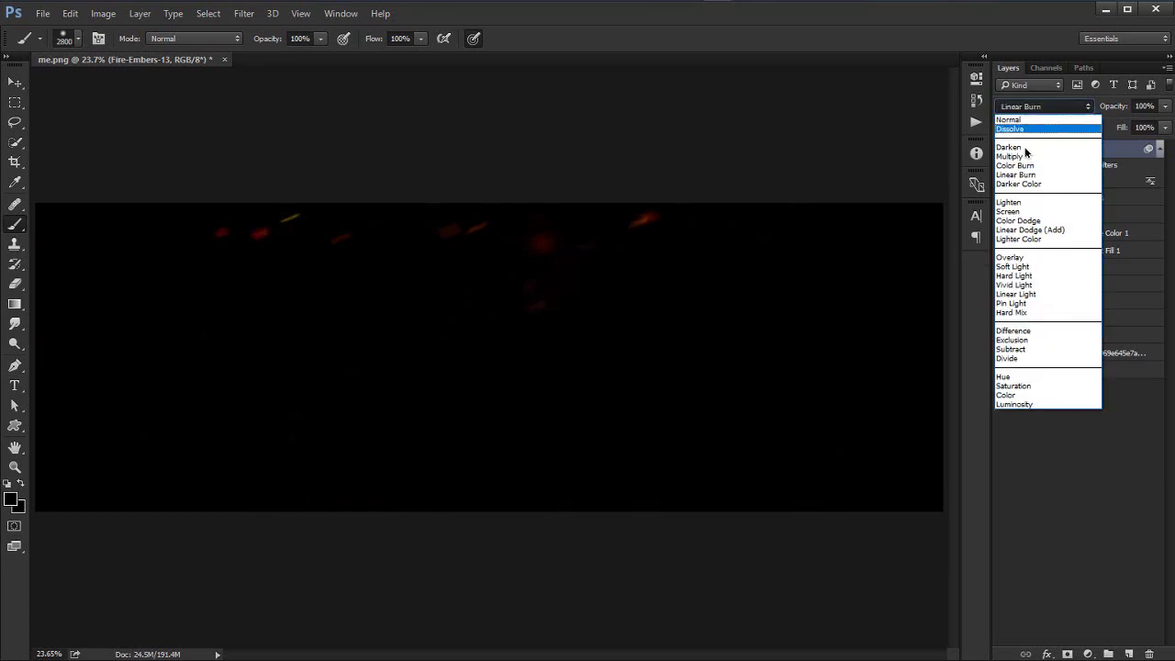
{"action": "left_click", "coordinate": [1030, 230]}
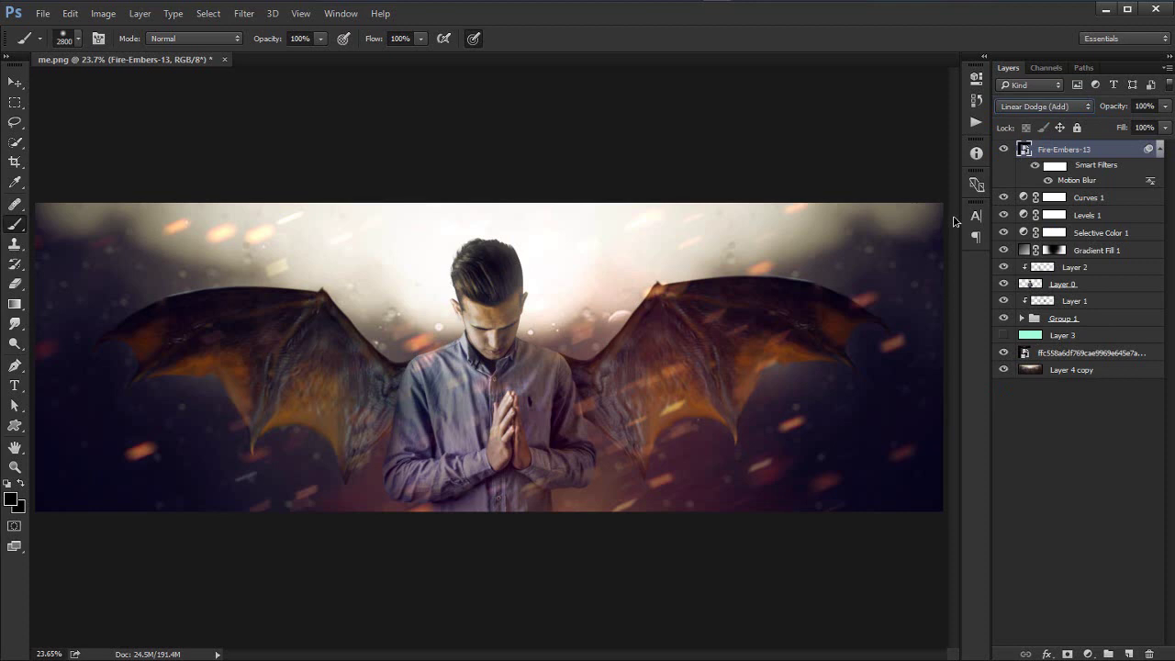
Step: Shrink the embers toward the lower left, then duplicate the layer
{"action": "key", "text": "ctrl+t"}
{"action": "left_click", "coordinate": [609, 275]}
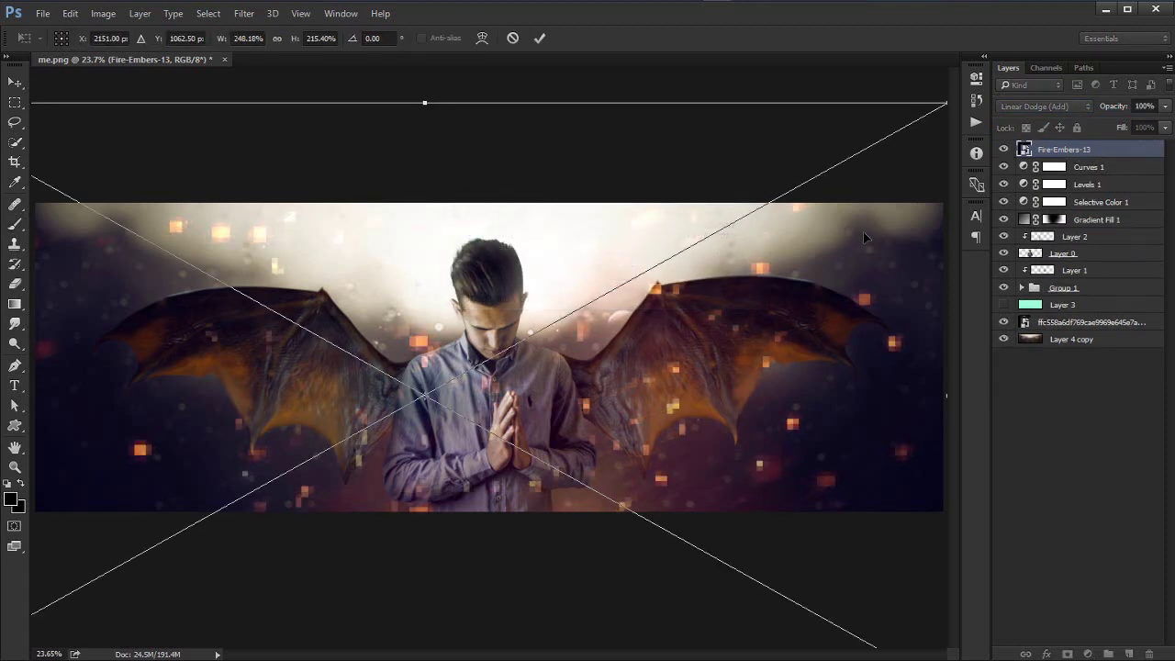
{"action": "left_click_drag", "start_coordinate": [827, 172], "coordinate": [436, 312]}
{"action": "left_click_drag", "start_coordinate": [281, 490], "coordinate": [326, 459]}
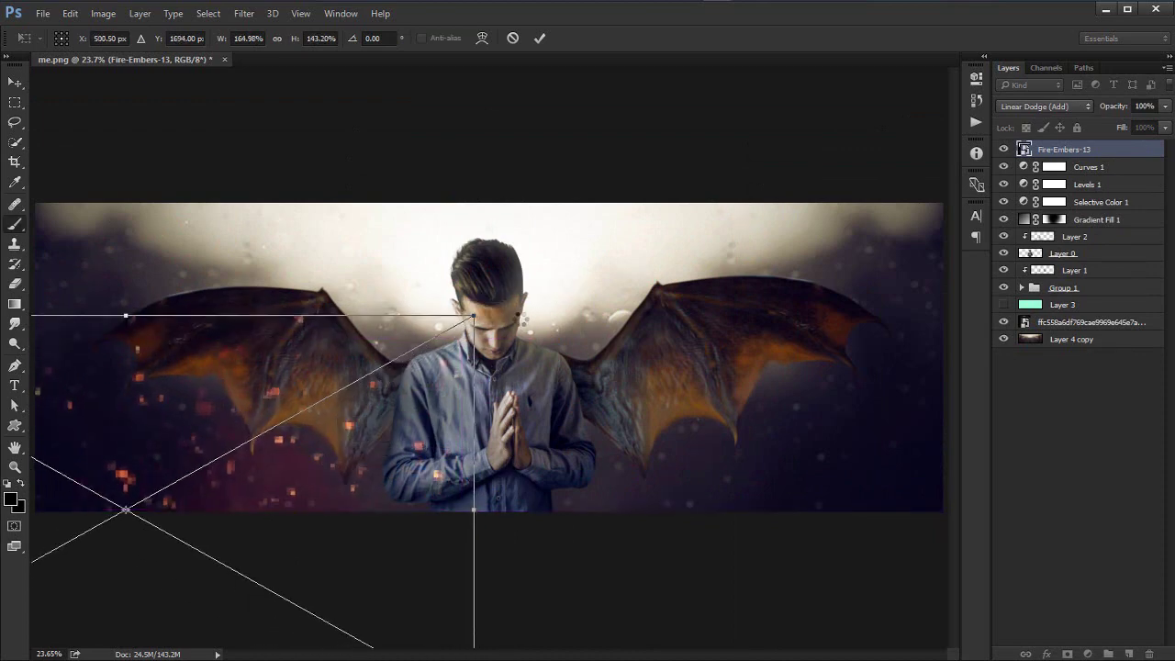
{"action": "key", "text": "Return"}
{"action": "key", "text": "b"}
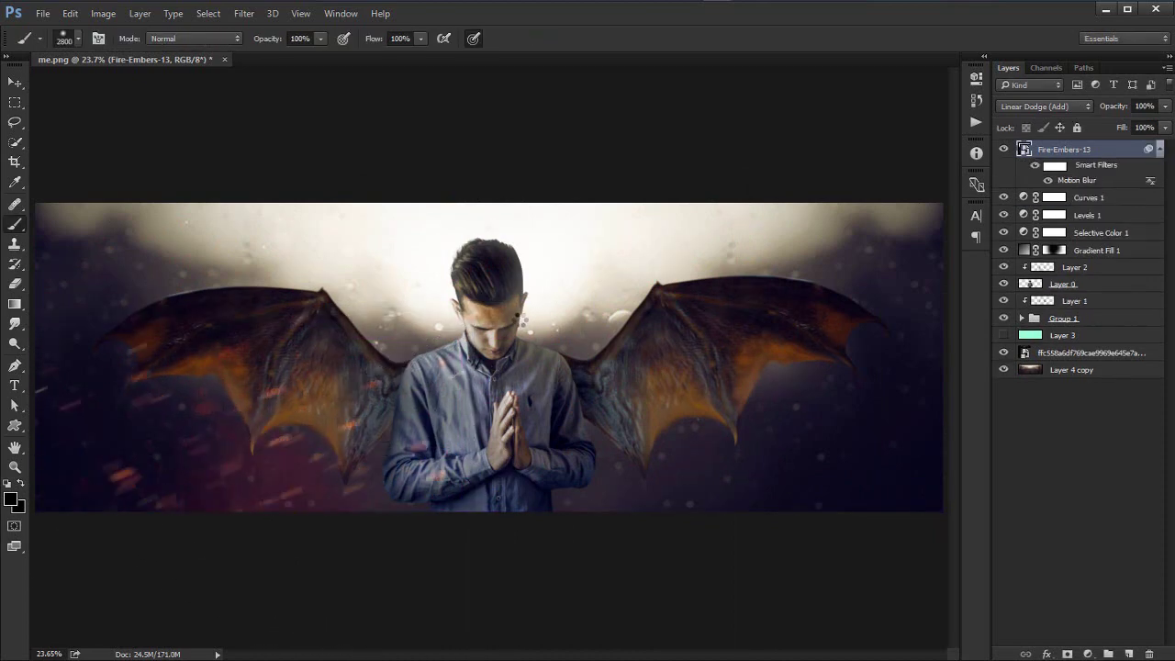
{"action": "key", "text": "ctrl+j"}
{"action": "key", "text": "ctrl+t"}
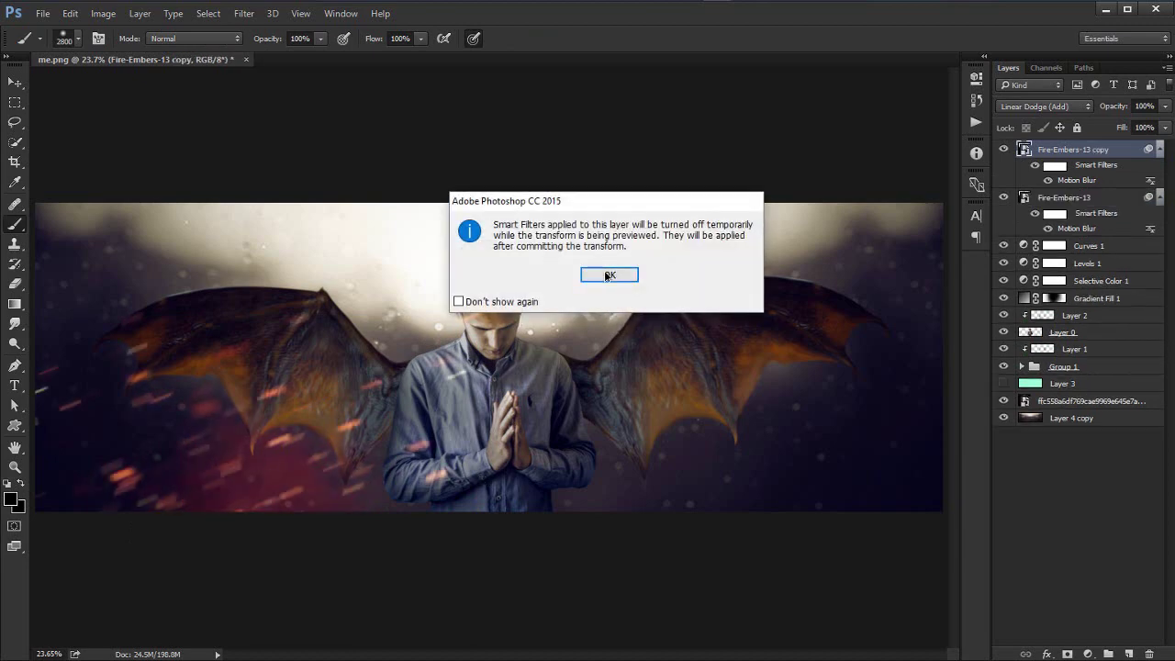
Step: Enlarge the Fire-Embers-13 copy and move it down and right across the canvas
{"action": "left_click", "coordinate": [608, 275]}
{"action": "left_click_drag", "start_coordinate": [264, 476], "coordinate": [530, 372]}
{"action": "left_click_drag", "start_coordinate": [786, 202], "coordinate": [973, 100]}
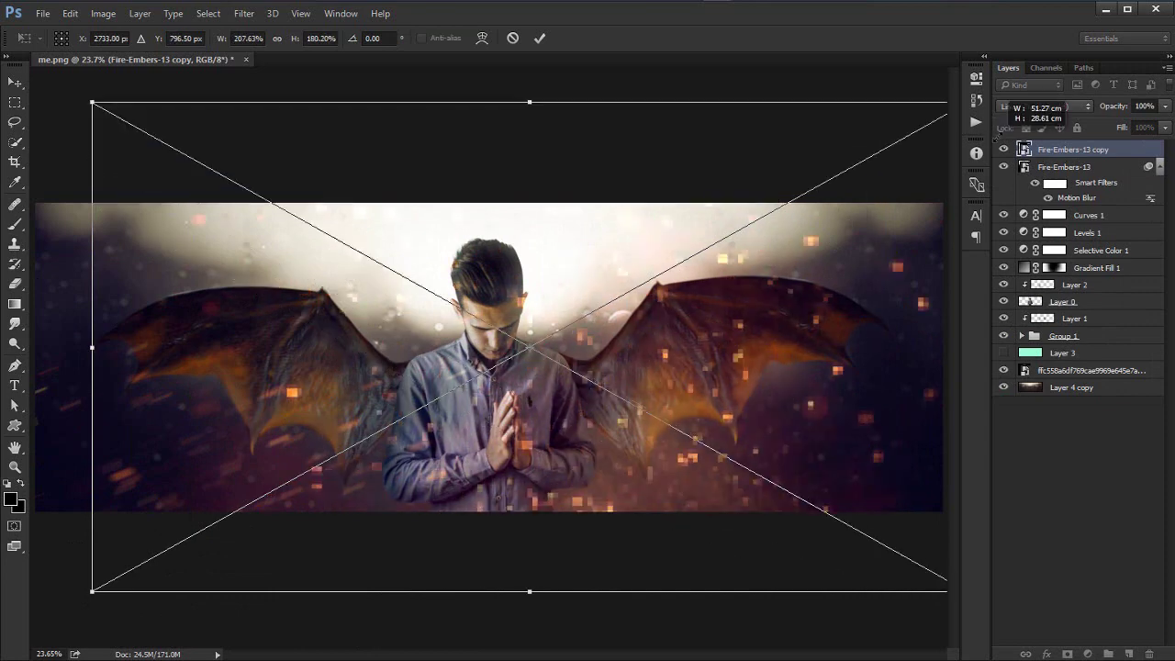
{"action": "left_click_drag", "start_coordinate": [726, 312], "coordinate": [781, 417]}
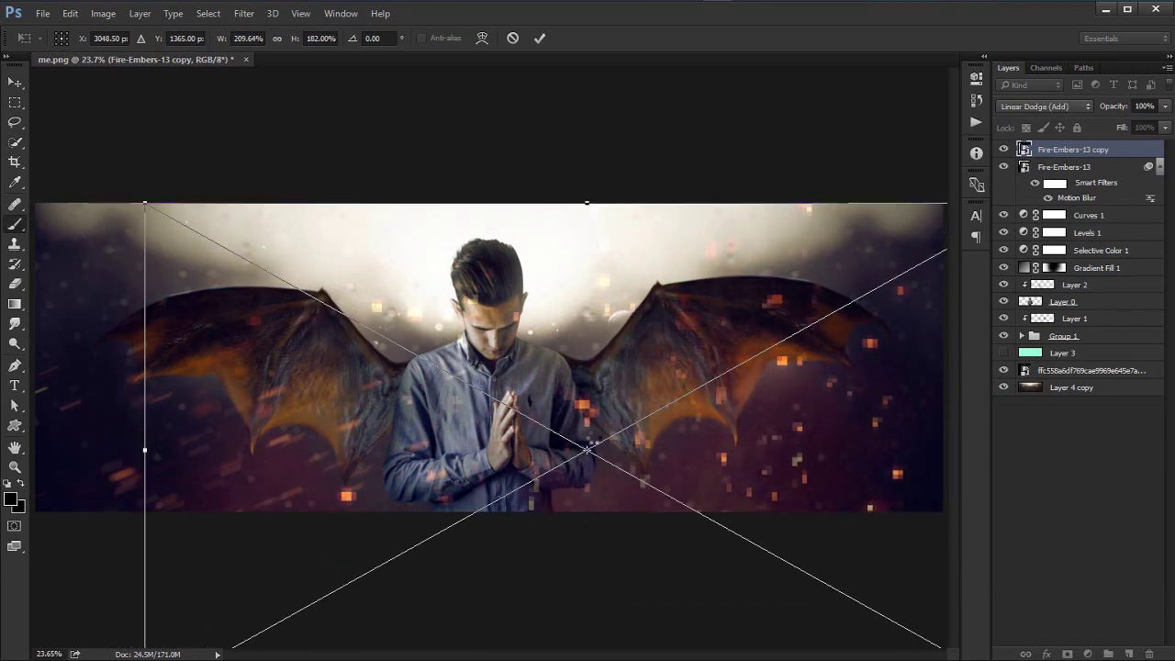
{"action": "key", "text": "Return"}
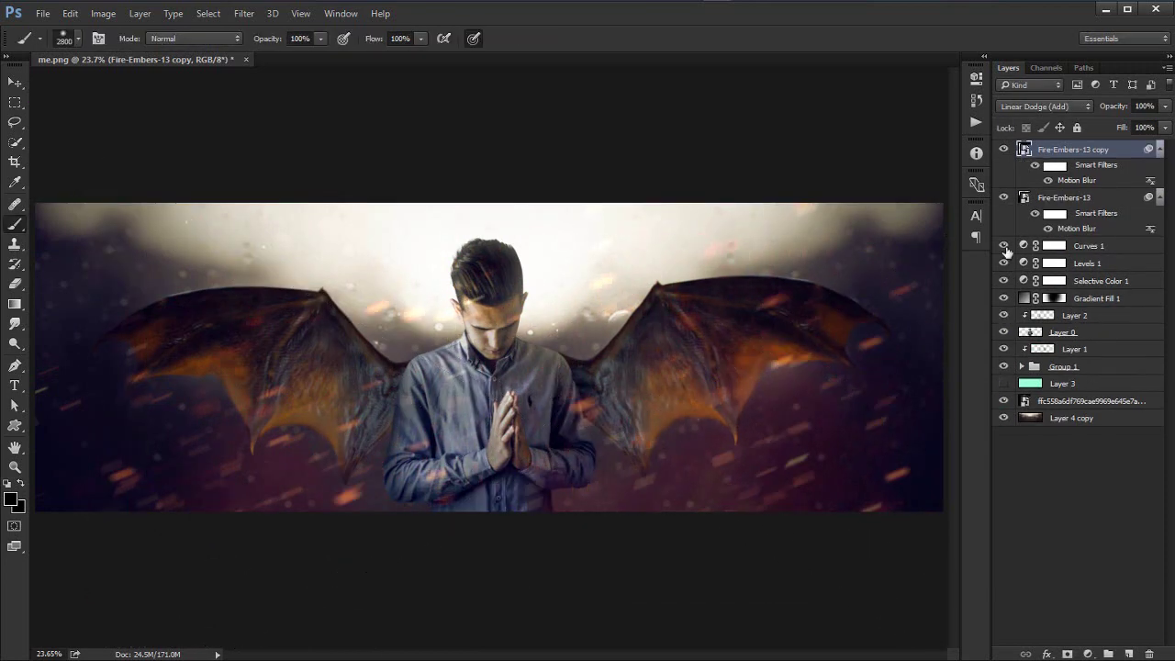
Step: Move both ember layers beneath the colour adjustments and make the embers copy visible again
{"action": "left_click", "coordinate": [1098, 196], "text": "shift"}
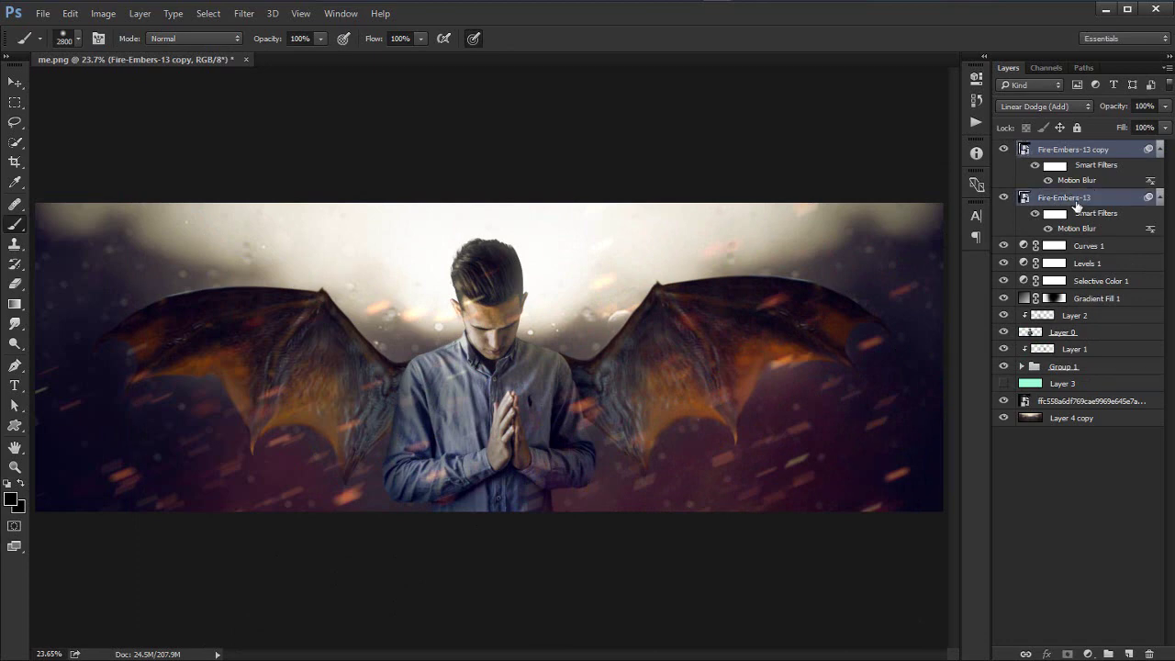
{"action": "left_click_drag", "start_coordinate": [1076, 196], "coordinate": [1111, 299]}
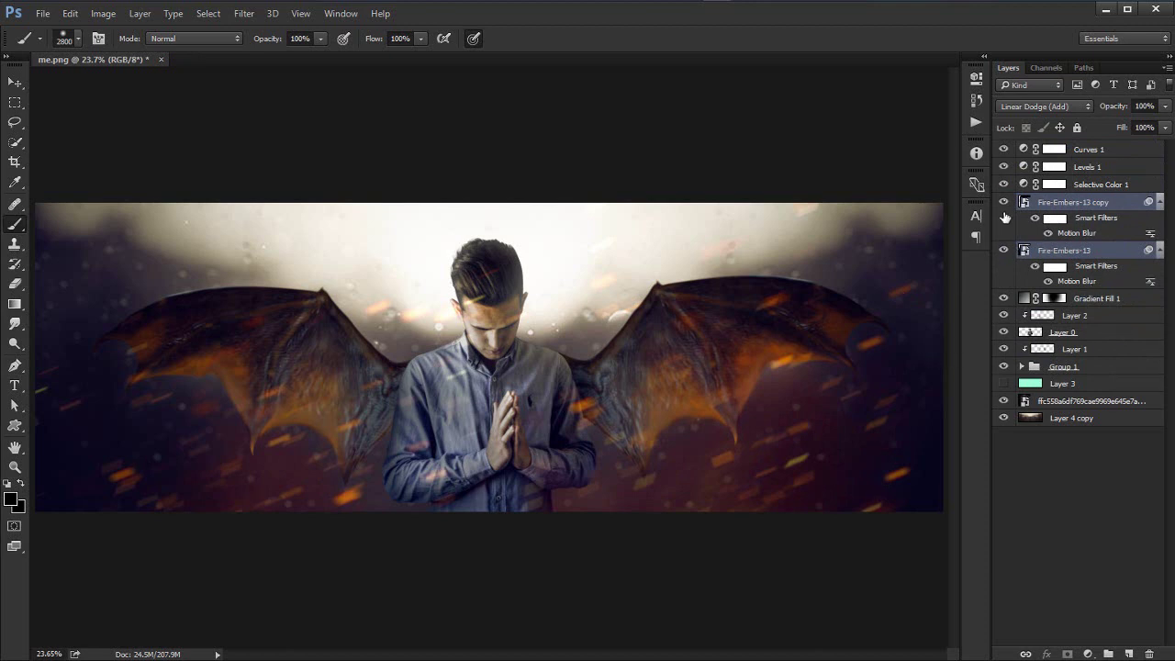
{"action": "left_click", "coordinate": [1004, 202]}
{"action": "left_click", "coordinate": [1074, 252]}
{"action": "left_click", "coordinate": [1071, 204]}
Step: Scale the embers copy to about 128% and position it over the scene
{"action": "key", "text": "ctrl+t"}
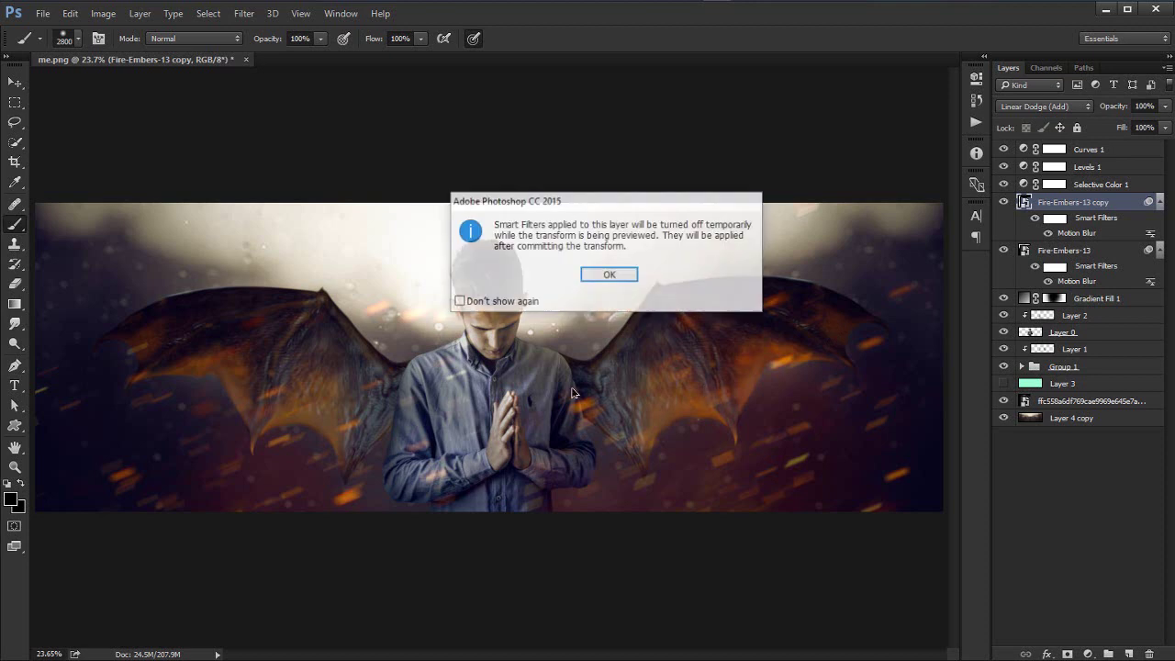
{"action": "left_click", "coordinate": [618, 274]}
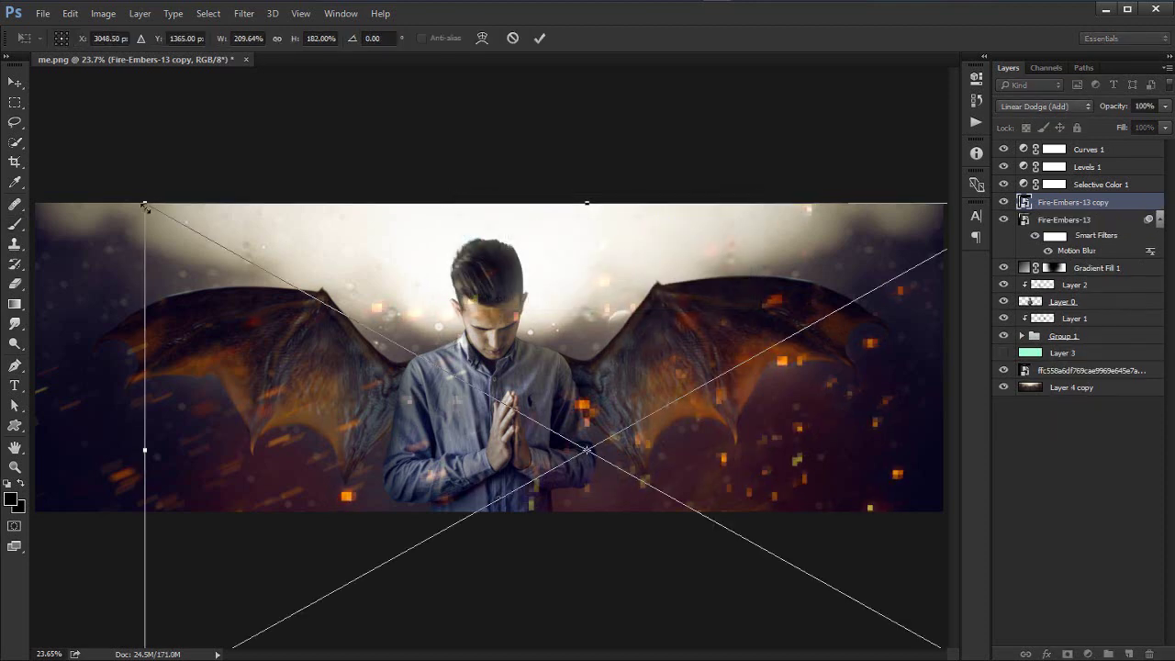
{"action": "left_click_drag", "start_coordinate": [145, 204], "coordinate": [491, 399]}
{"action": "mouse_move", "coordinate": [679, 431]}
{"action": "left_mouse_down"}
{"action": "mouse_move", "coordinate": [590, 396]}
{"action": "mouse_move", "coordinate": [674, 382]}
{"action": "mouse_move", "coordinate": [689, 432]}
{"action": "left_mouse_up"}
{"action": "key", "text": "Return"}
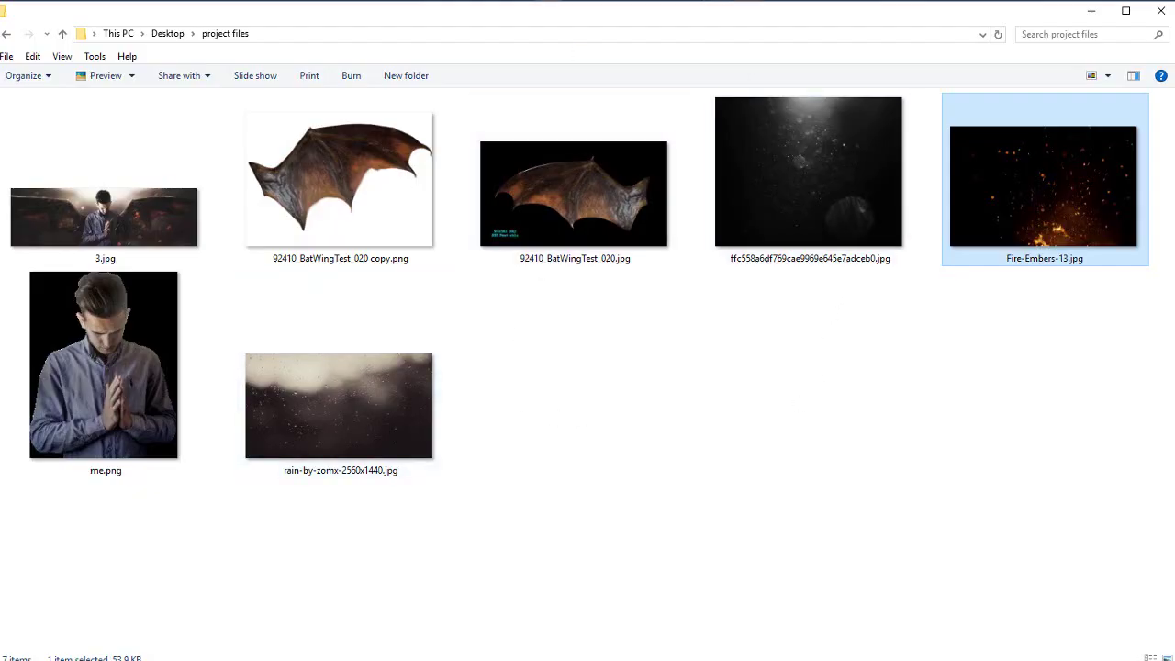
{"action": "mouse_move", "coordinate": [717, 2]}
{"action": "double_click", "coordinate": [153, 221]}
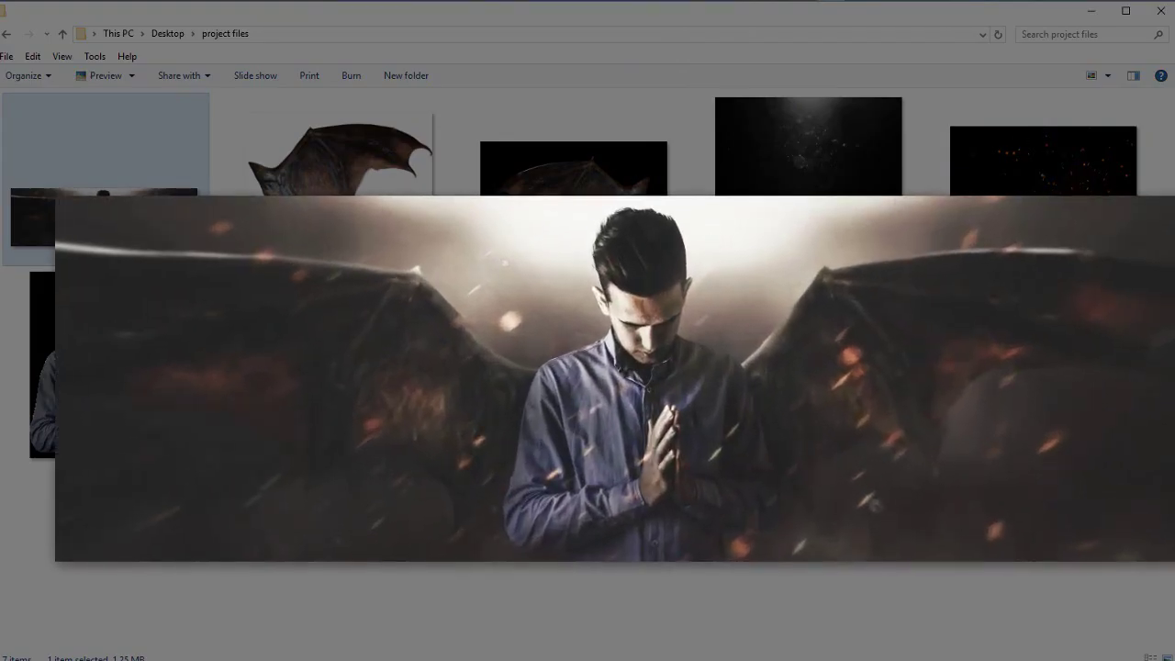
{"action": "left_click", "coordinate": [778, 26]}
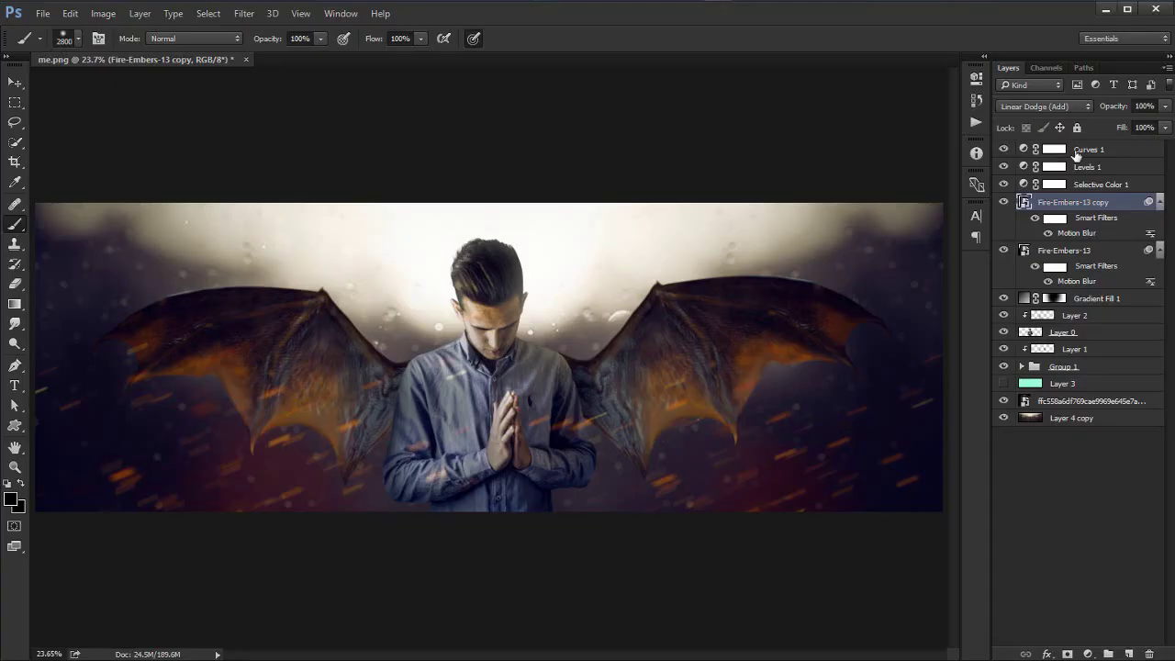
Step: Add a new top layer painted black over both sides of the image, at 14% opacity
{"action": "left_click", "coordinate": [1076, 152]}
{"action": "left_click", "coordinate": [1127, 654]}
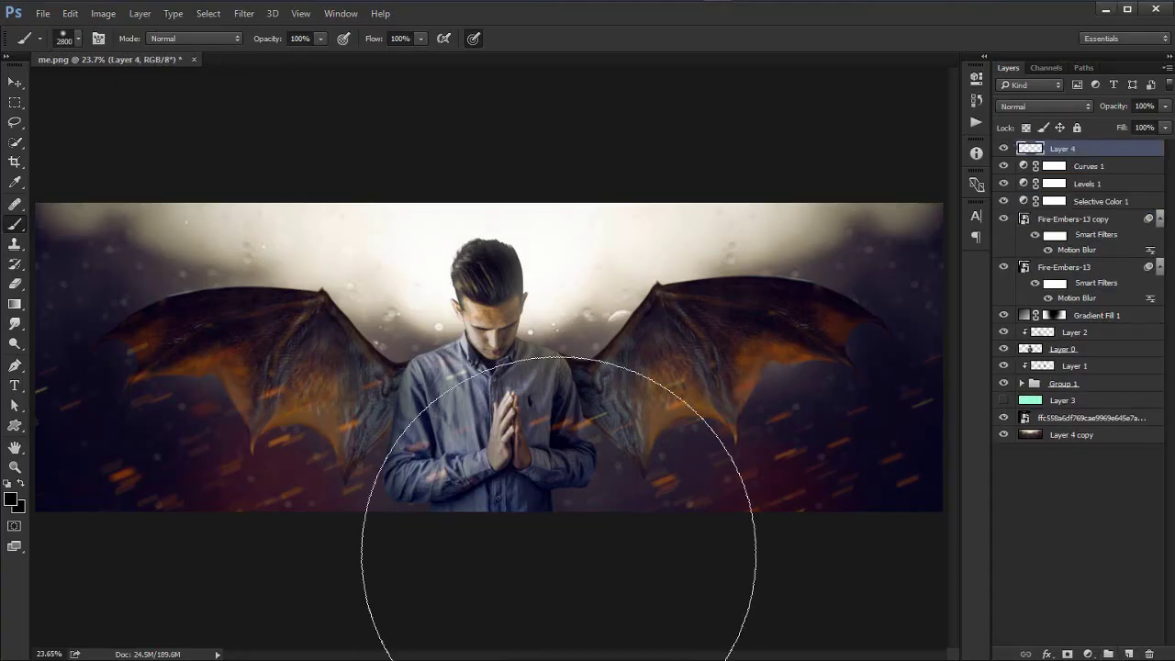
{"action": "key", "text": "x"}
{"action": "left_click_drag", "start_coordinate": [680, 513], "coordinate": [808, 432]}
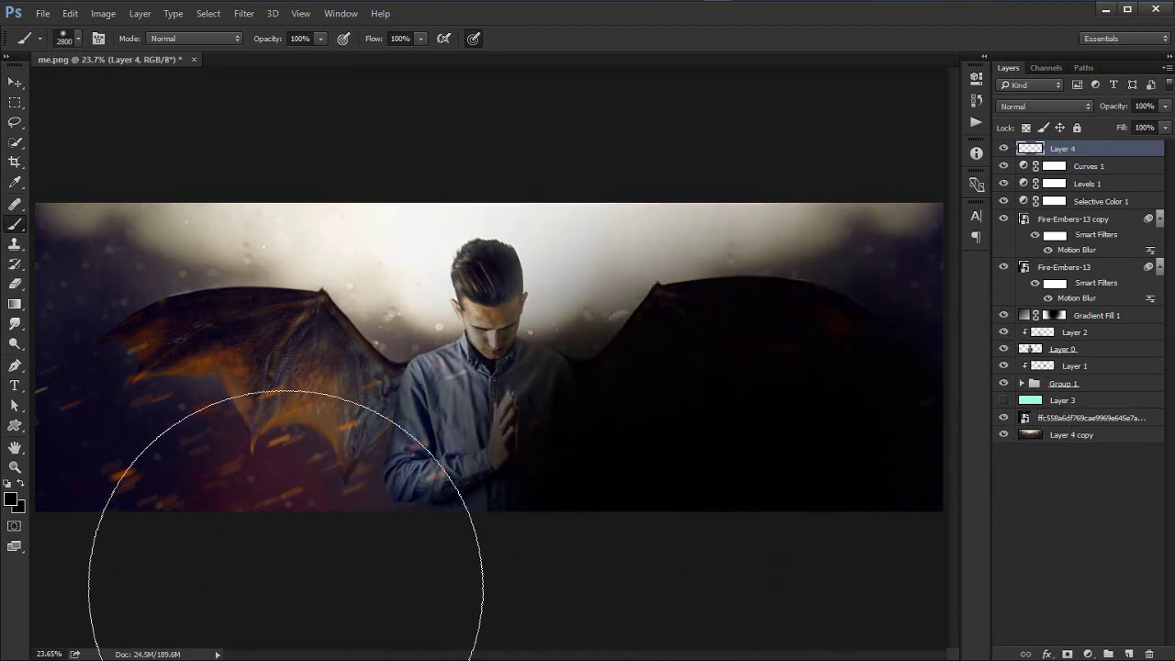
{"action": "mouse_move", "coordinate": [128, 531]}
{"action": "left_mouse_down"}
{"action": "mouse_move", "coordinate": [174, 560]}
{"action": "mouse_move", "coordinate": [321, 349]}
{"action": "left_mouse_up"}
{"action": "left_click_drag", "start_coordinate": [1119, 112], "coordinate": [1003, 109]}
{"action": "key", "text": "Return"}
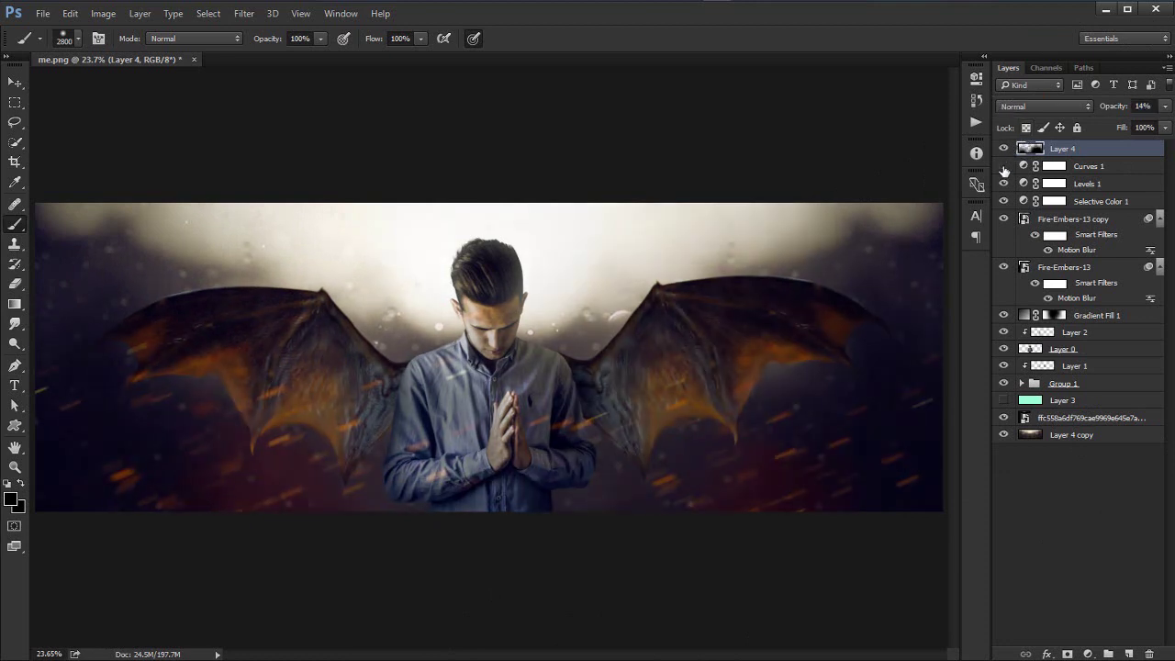
Step: Compare Curves 1, Levels 1, Selective Color 1 and the embers copy, then delete Selective Color 1
{"action": "left_click", "coordinate": [1004, 168]}
{"action": "left_click", "coordinate": [1003, 168]}
{"action": "left_click", "coordinate": [1005, 183]}
{"action": "left_click", "coordinate": [1005, 184]}
{"action": "left_click", "coordinate": [1004, 201]}
{"action": "left_click", "coordinate": [1005, 201]}
{"action": "left_click", "coordinate": [1005, 219]}
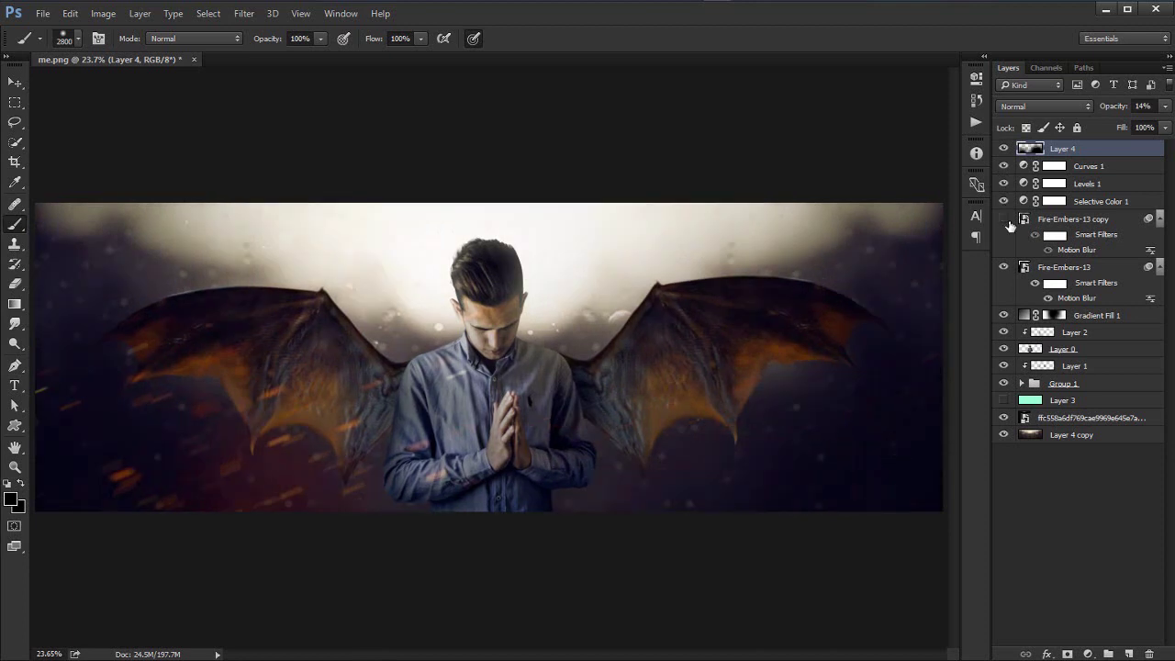
{"action": "left_click", "coordinate": [1005, 220]}
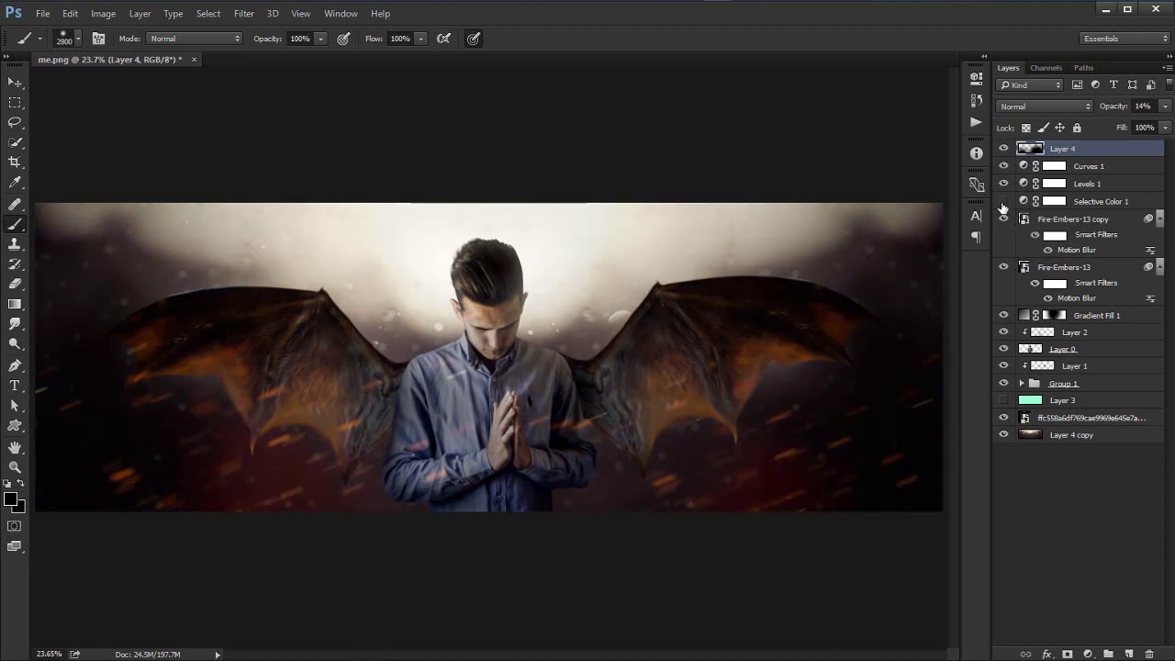
{"action": "left_click", "coordinate": [1126, 211]}
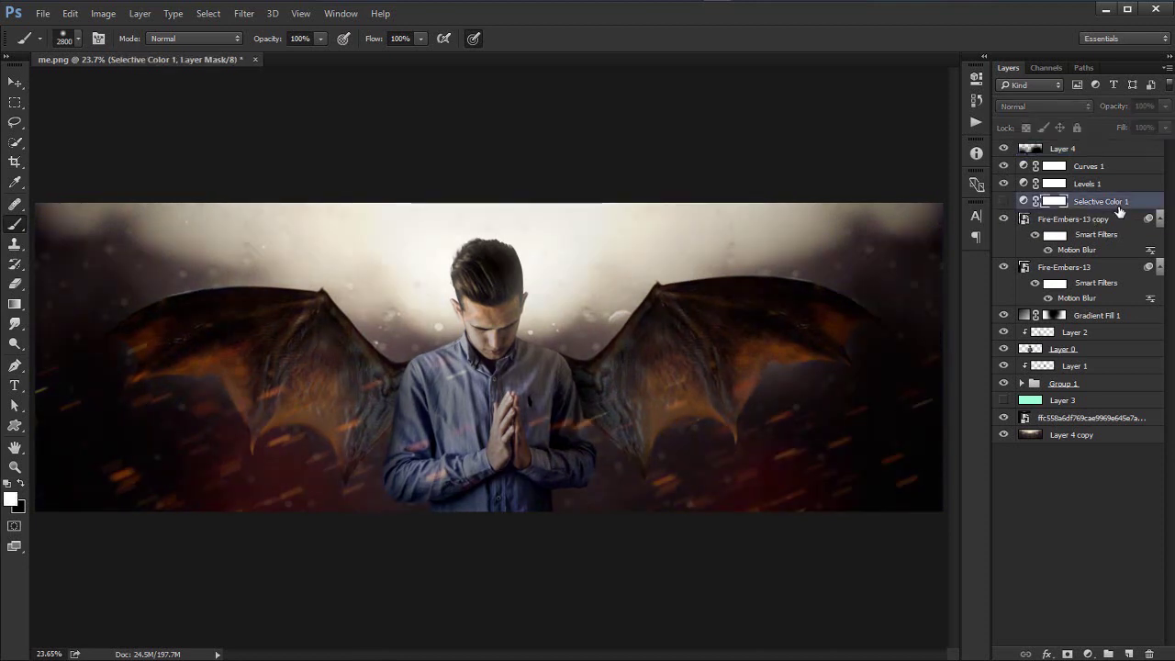
{"action": "key", "text": "Delete"}
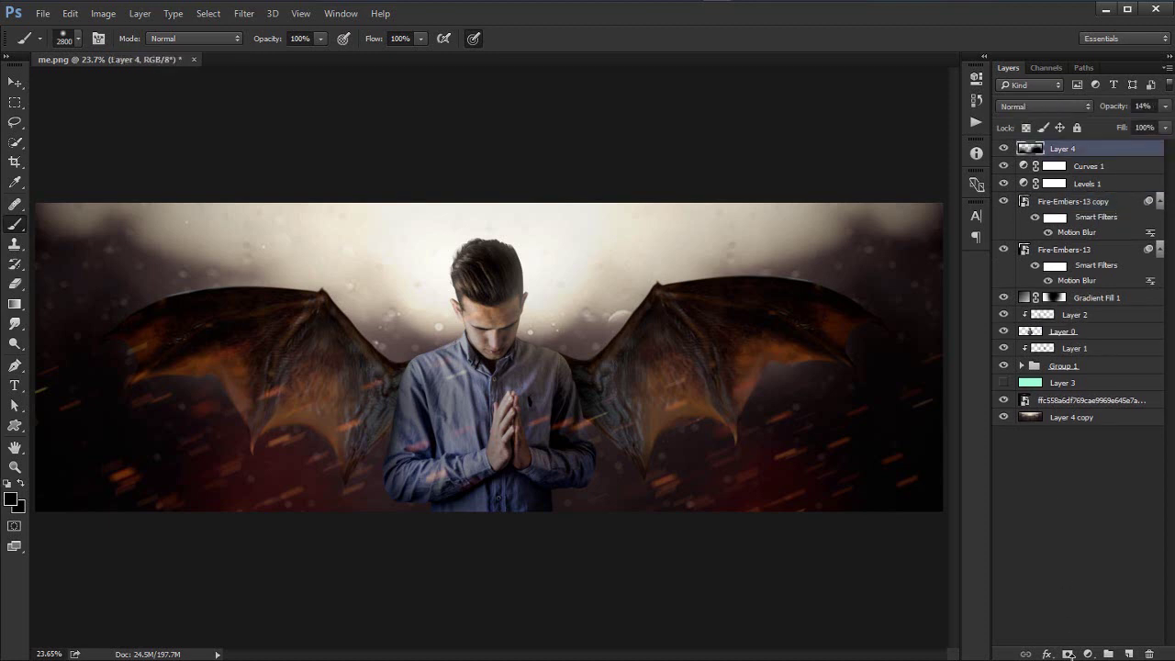
{"action": "left_click", "coordinate": [1089, 653]}
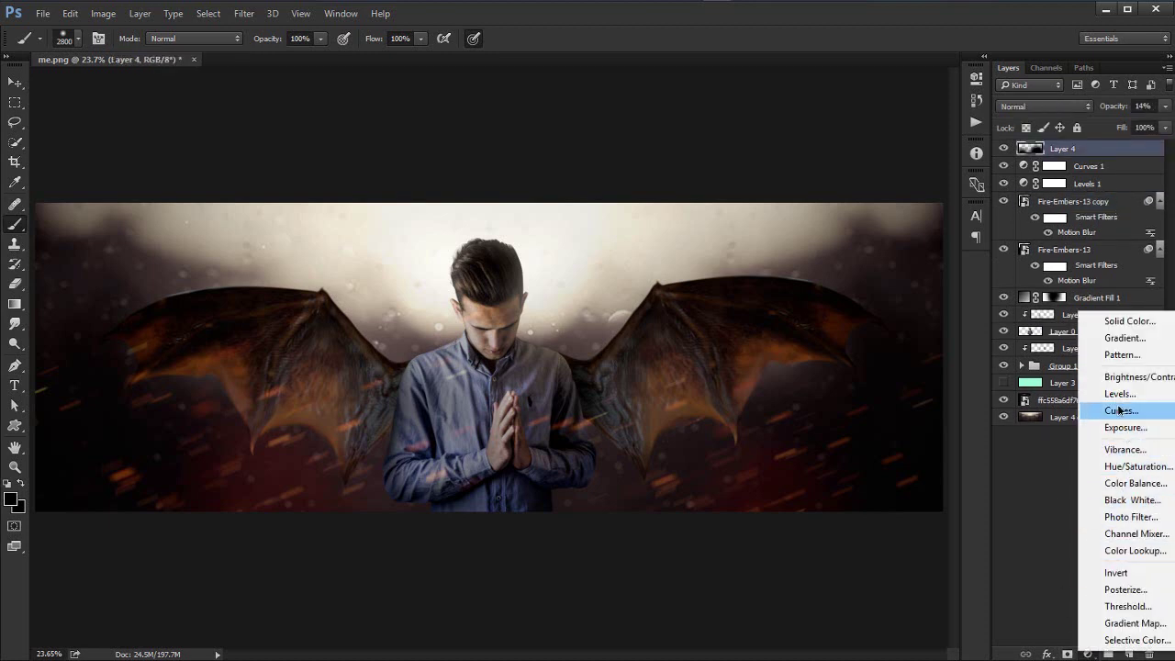
{"action": "left_click", "coordinate": [1120, 411]}
{"action": "left_click", "coordinate": [843, 135]}
{"action": "left_click", "coordinate": [825, 156]}
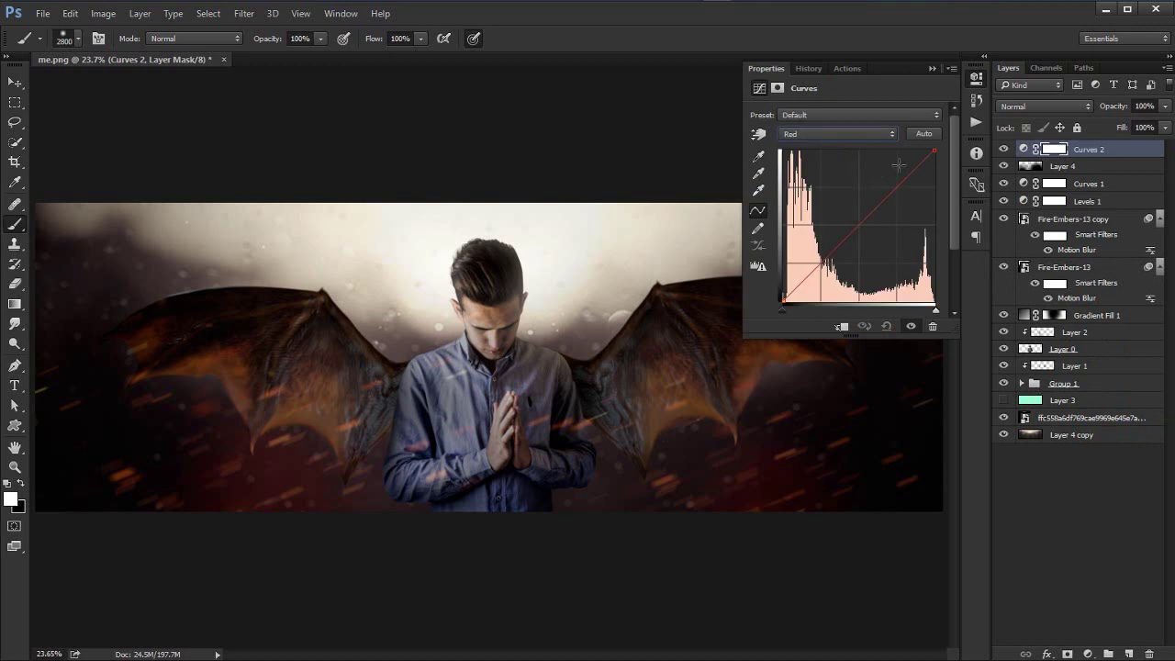
{"action": "left_click_drag", "start_coordinate": [901, 176], "coordinate": [907, 168]}
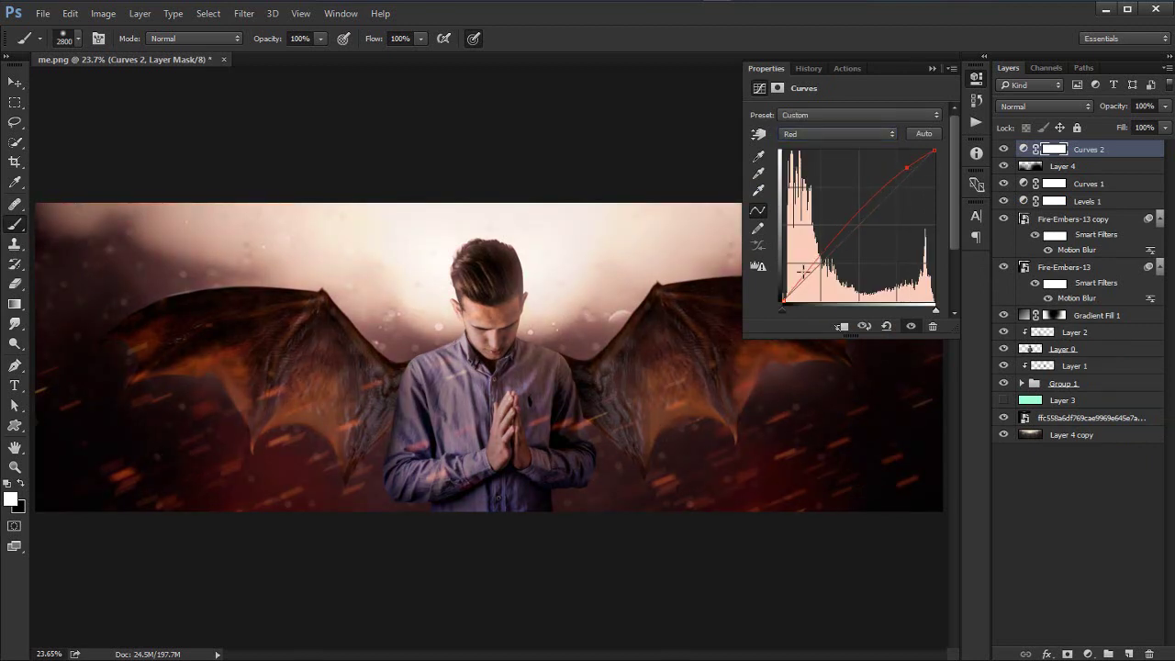
{"action": "mouse_move", "coordinate": [804, 273]}
{"action": "left_mouse_down"}
{"action": "mouse_move", "coordinate": [812, 290]}
{"action": "mouse_move", "coordinate": [809, 277]}
{"action": "left_mouse_up"}
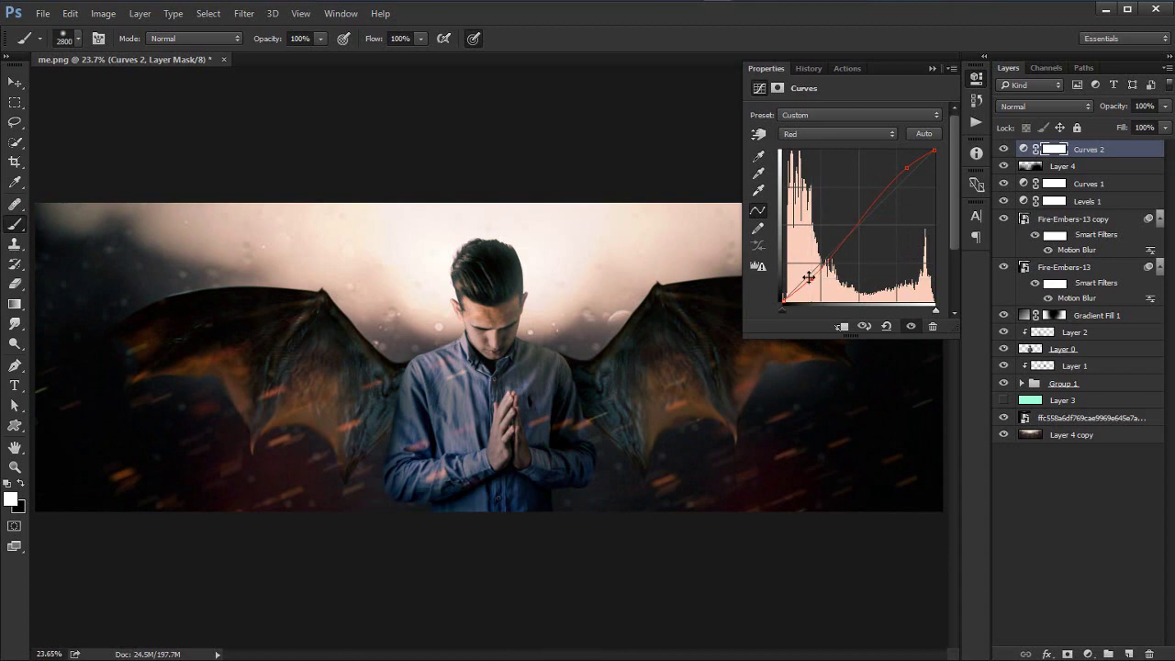
{"action": "left_click", "coordinate": [838, 134]}
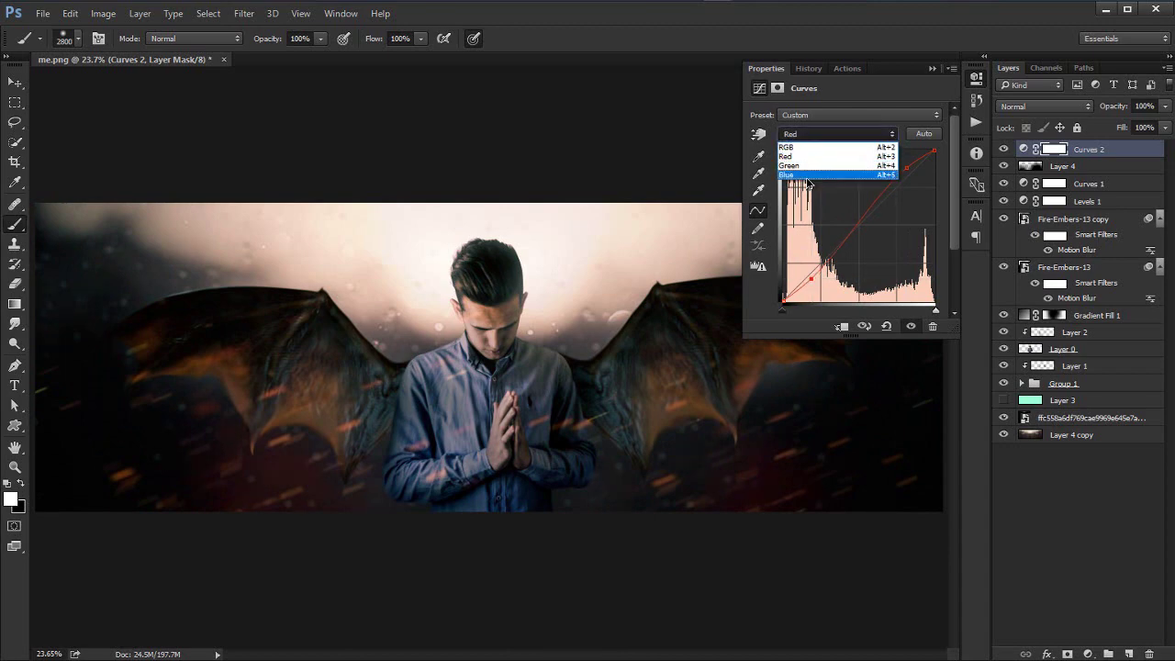
{"action": "left_click", "coordinate": [827, 183]}
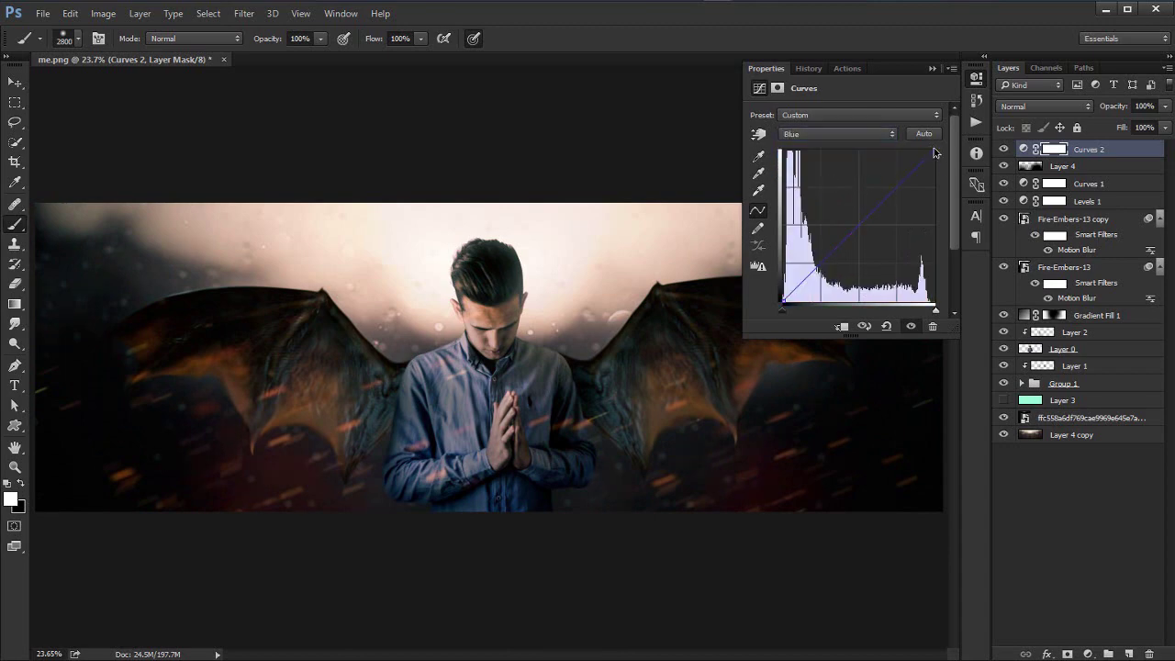
{"action": "mouse_move", "coordinate": [936, 153]}
{"action": "left_mouse_down"}
{"action": "mouse_move", "coordinate": [938, 170]}
{"action": "mouse_move", "coordinate": [939, 155]}
{"action": "left_mouse_up"}
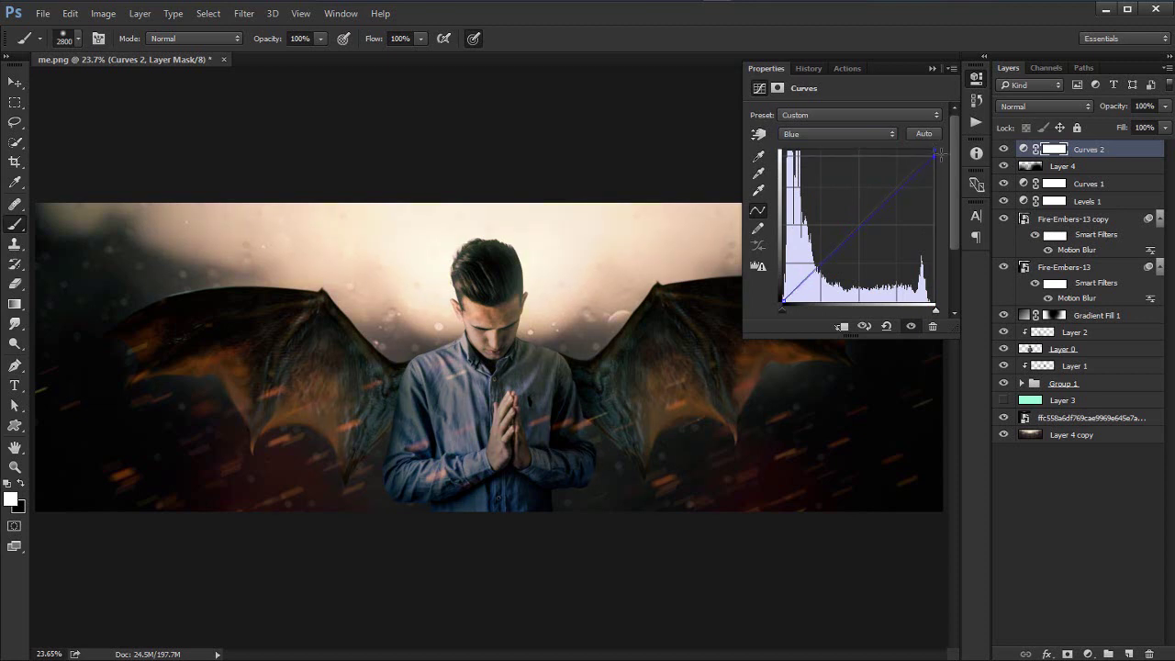
{"action": "left_click_drag", "start_coordinate": [817, 259], "coordinate": [853, 236]}
{"action": "left_click", "coordinate": [839, 136]}
{"action": "left_click", "coordinate": [838, 167]}
{"action": "mouse_move", "coordinate": [905, 175]}
{"action": "left_mouse_down"}
{"action": "mouse_move", "coordinate": [911, 165]}
{"action": "mouse_move", "coordinate": [911, 188]}
{"action": "left_mouse_up"}
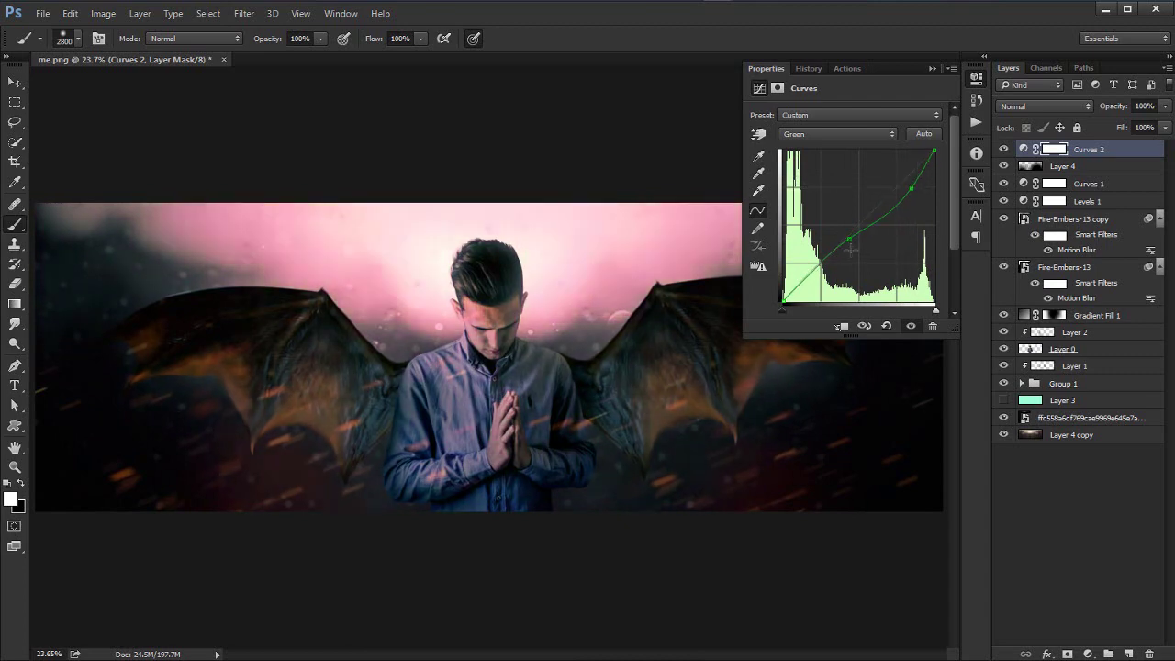
{"action": "left_click_drag", "start_coordinate": [795, 288], "coordinate": [814, 284]}
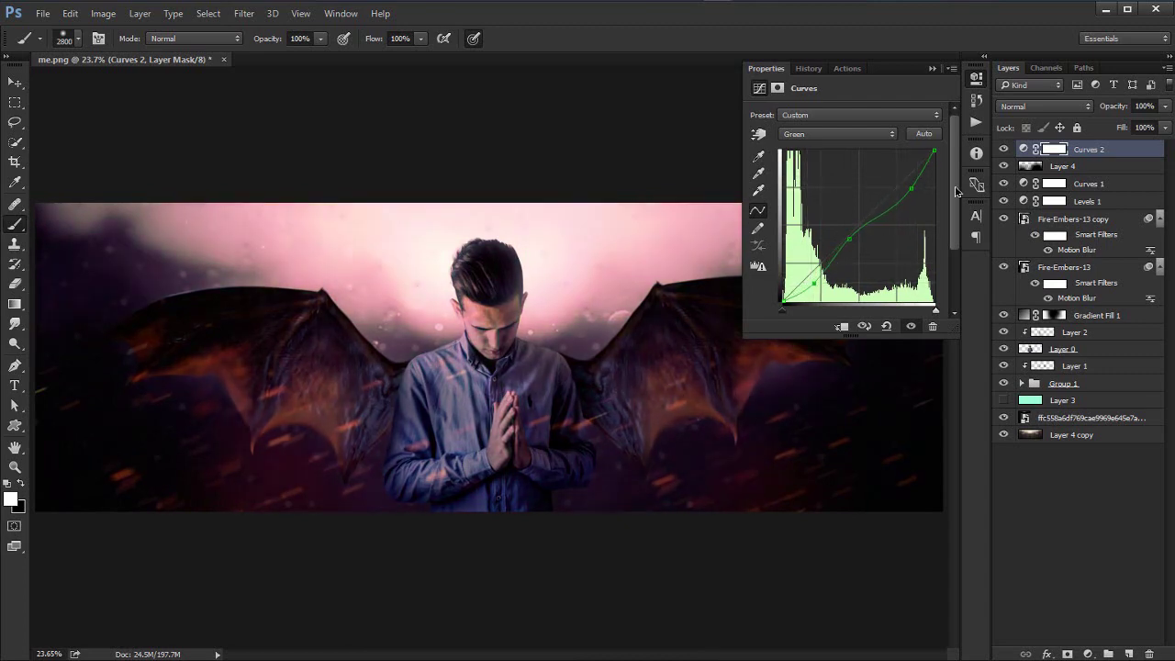
{"action": "mouse_move", "coordinate": [918, 185]}
{"action": "left_mouse_down"}
{"action": "mouse_move", "coordinate": [909, 172]}
{"action": "mouse_move", "coordinate": [916, 194]}
{"action": "left_mouse_up"}
{"action": "left_click_drag", "start_coordinate": [851, 237], "coordinate": [845, 233]}
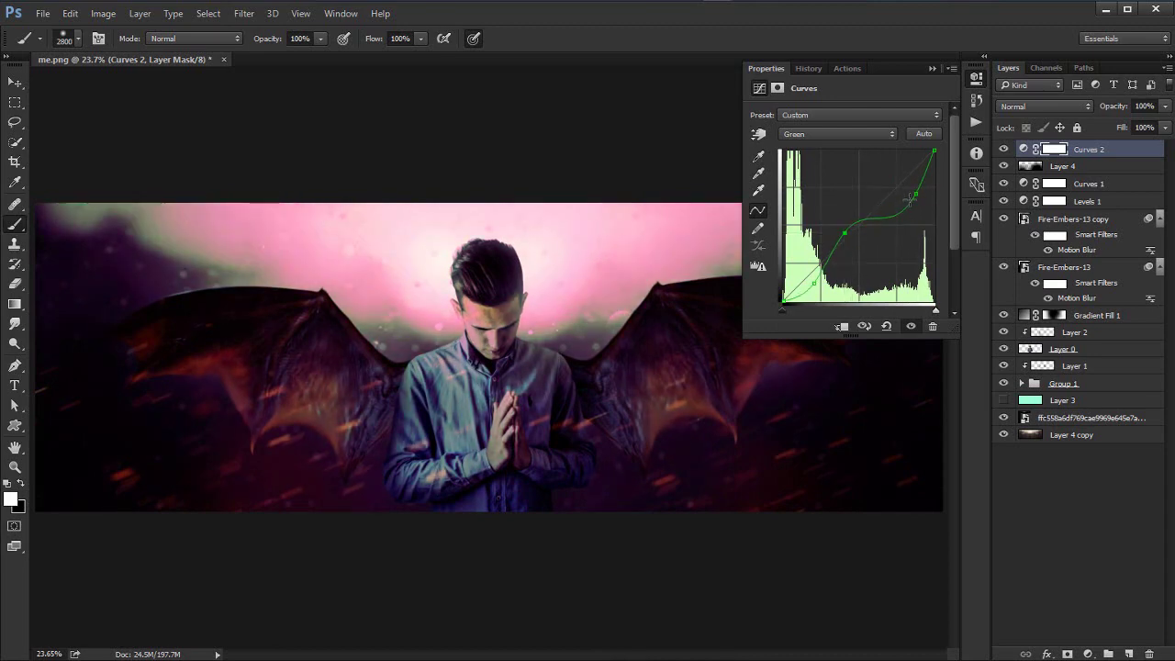
{"action": "left_click_drag", "start_coordinate": [915, 195], "coordinate": [907, 174]}
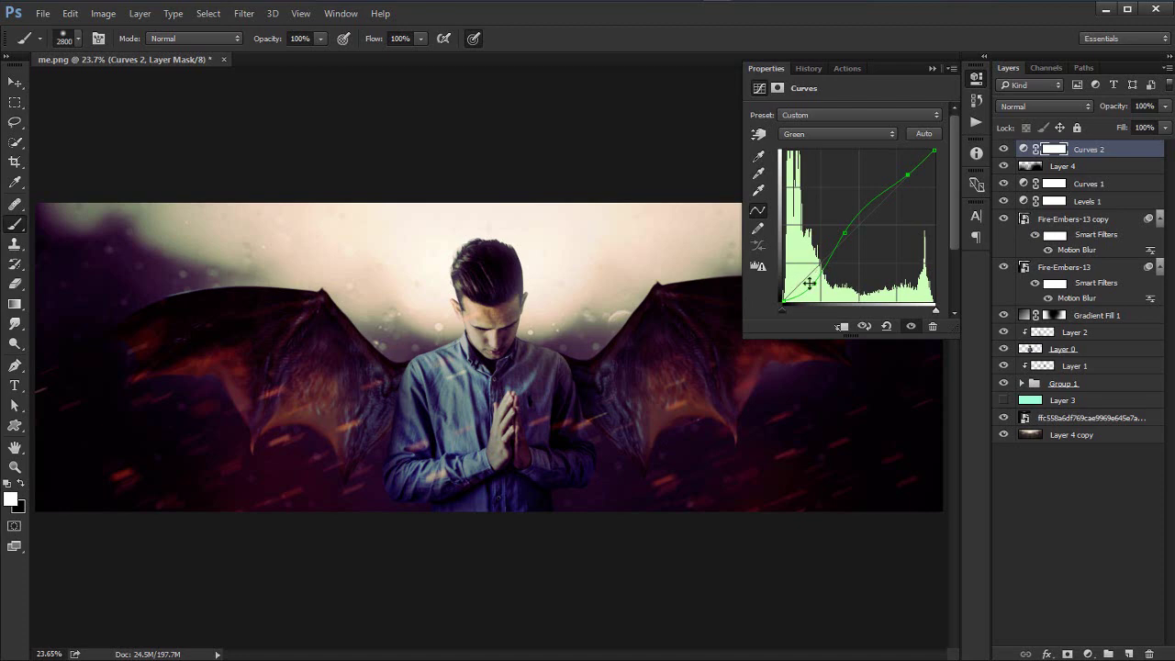
{"action": "left_click_drag", "start_coordinate": [810, 283], "coordinate": [810, 266]}
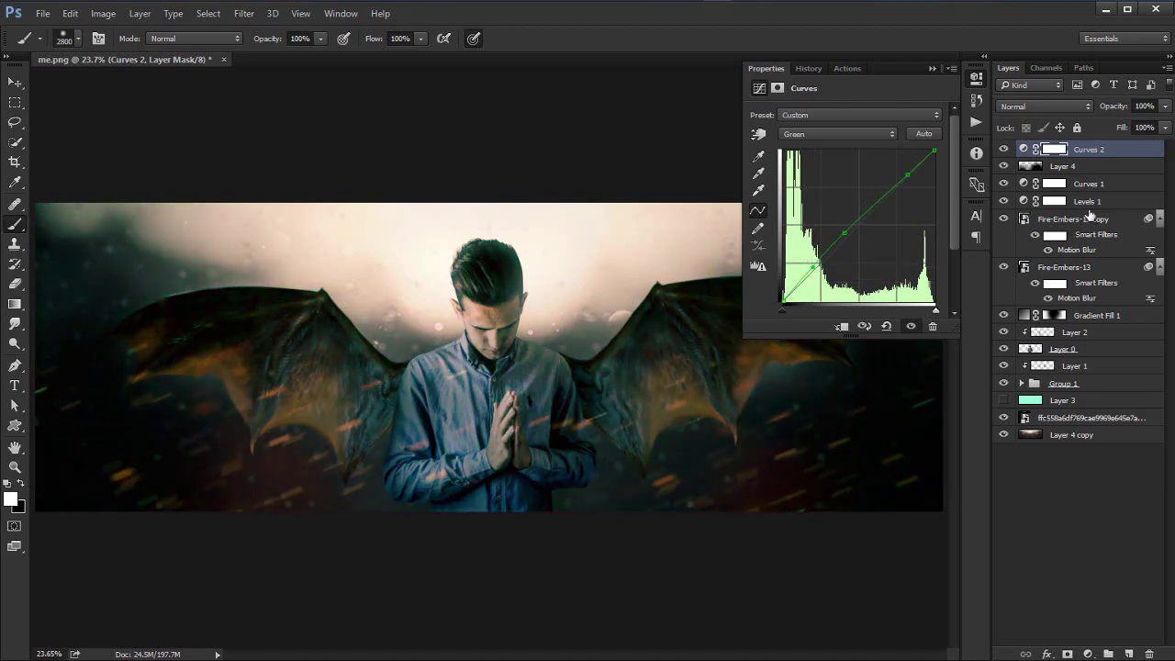
{"action": "key", "text": "Delete"}
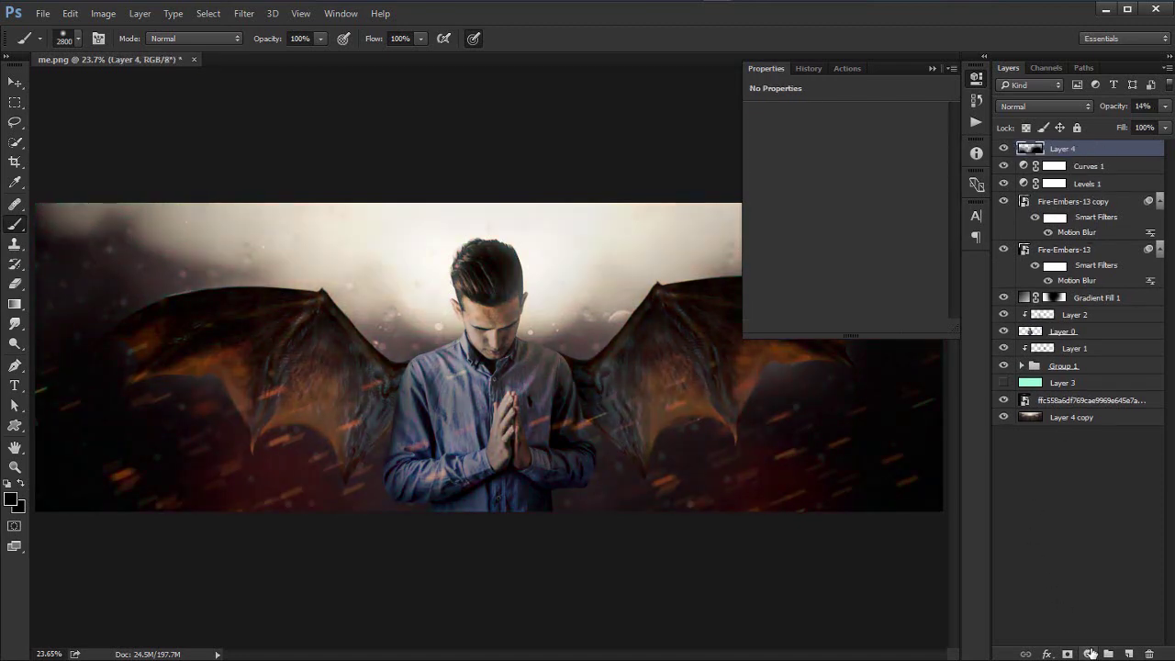
Step: Add a Color Lookup layer and set its 3DLUT File to Fuji ETERNA 250D Kodak 2395
{"action": "left_click", "coordinate": [1091, 653]}
{"action": "left_click", "coordinate": [1137, 547]}
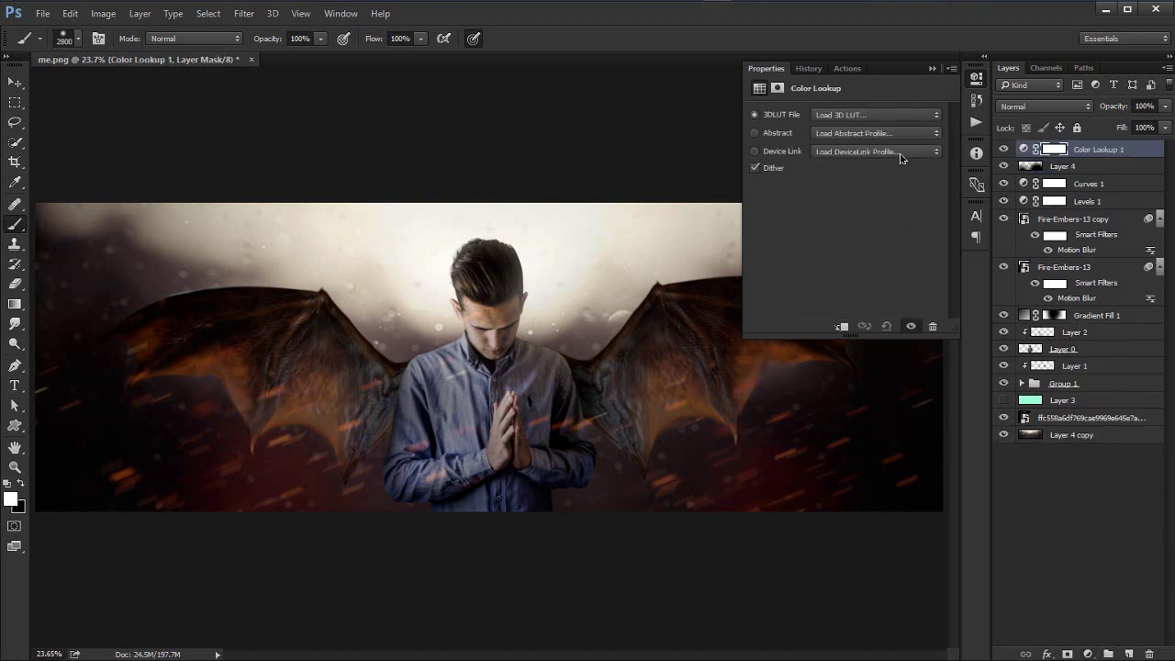
{"action": "left_click", "coordinate": [877, 116]}
{"action": "left_click", "coordinate": [873, 158]}
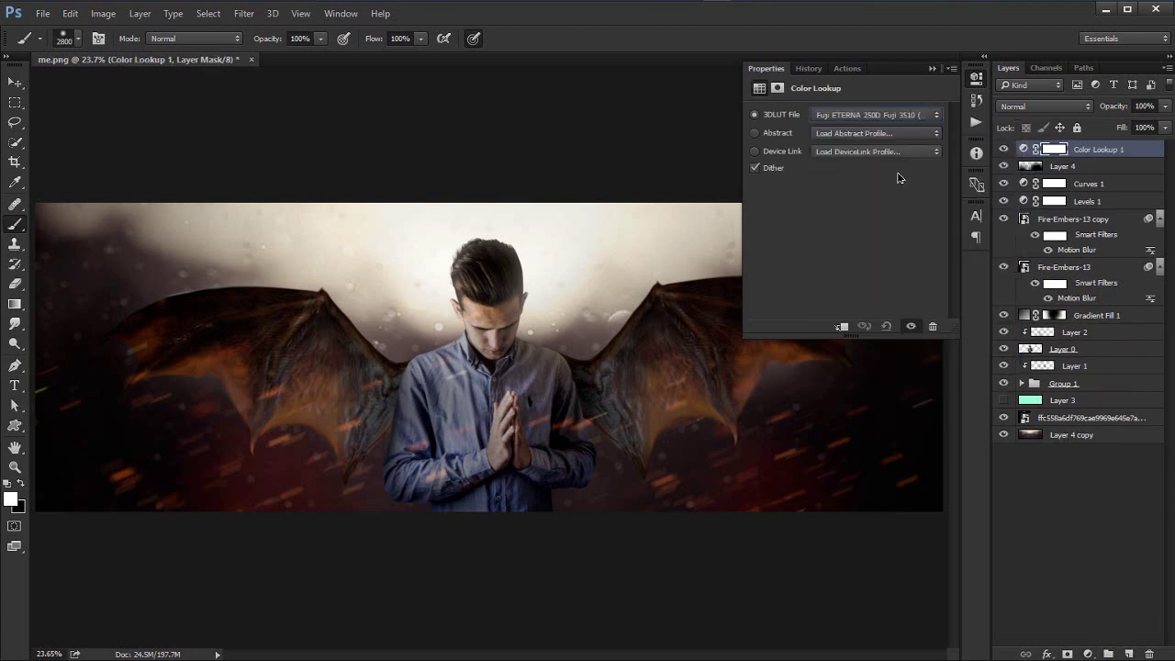
{"action": "key", "text": "Down"}
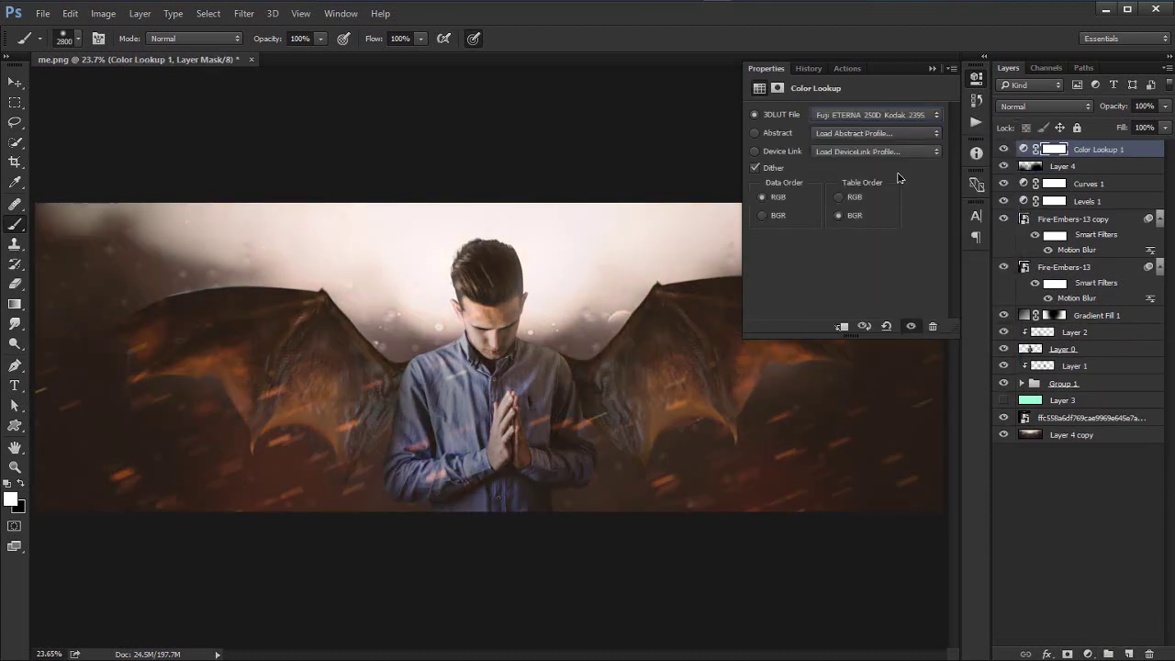
{"action": "key", "text": "Down"}
{"action": "key", "text": "Up"}
{"action": "left_click", "coordinate": [898, 115]}
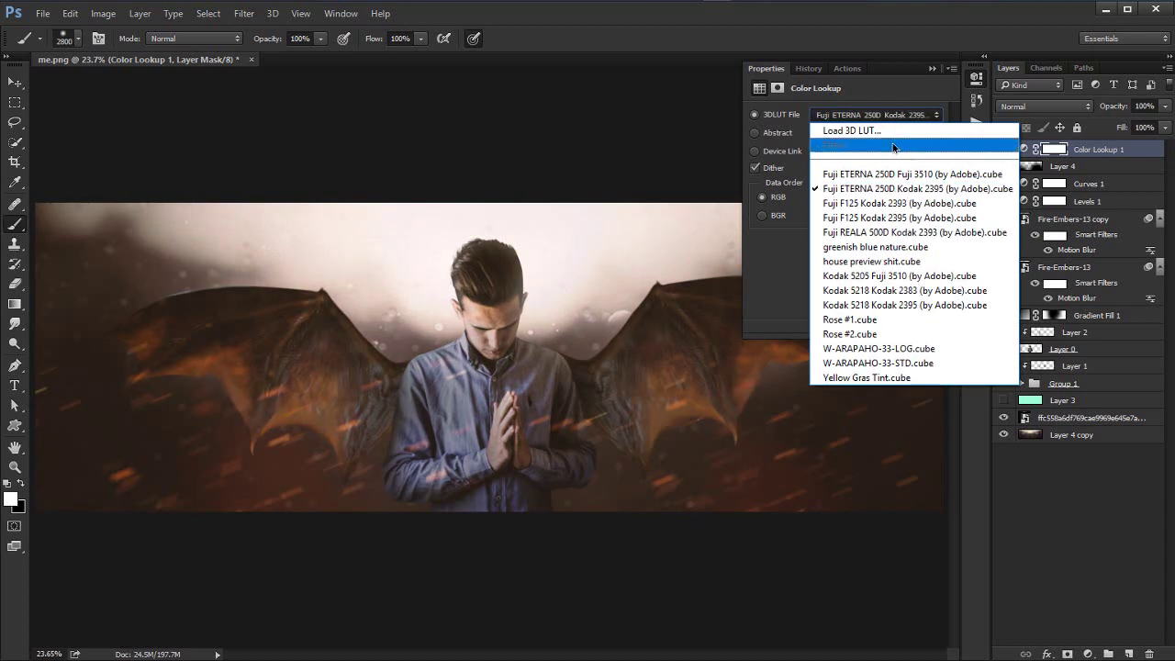
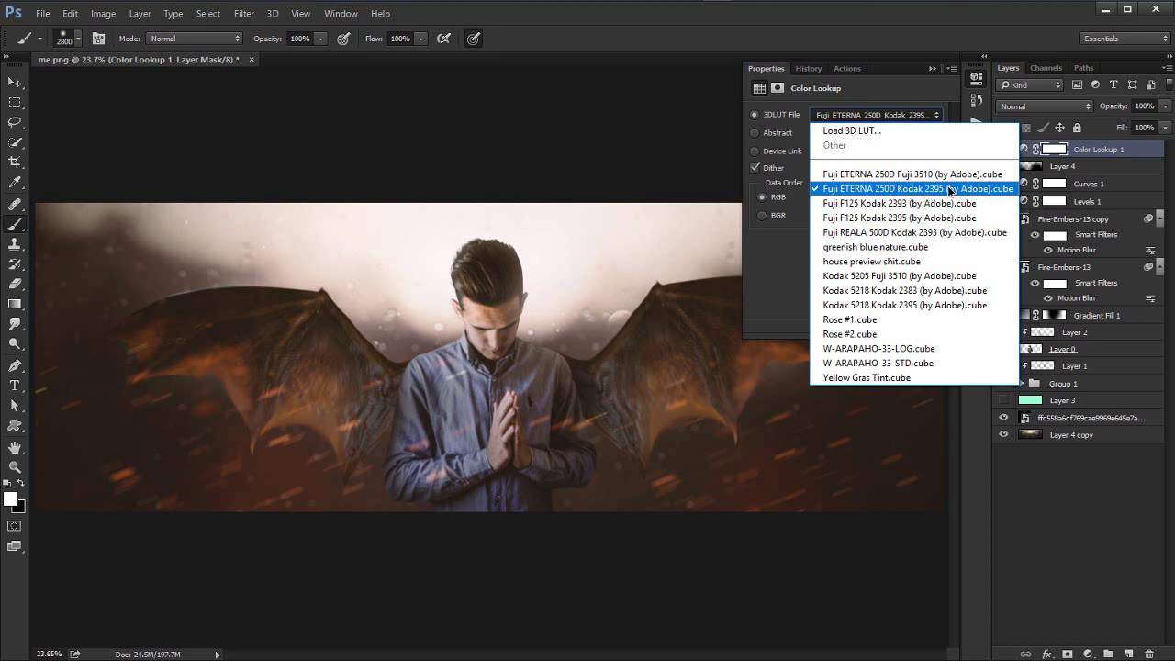
Step: Keep Fuji ETERNA 250D Kodak 2395 as the 3DLUT file and collapse the Properties panel
{"action": "left_click", "coordinate": [951, 190]}
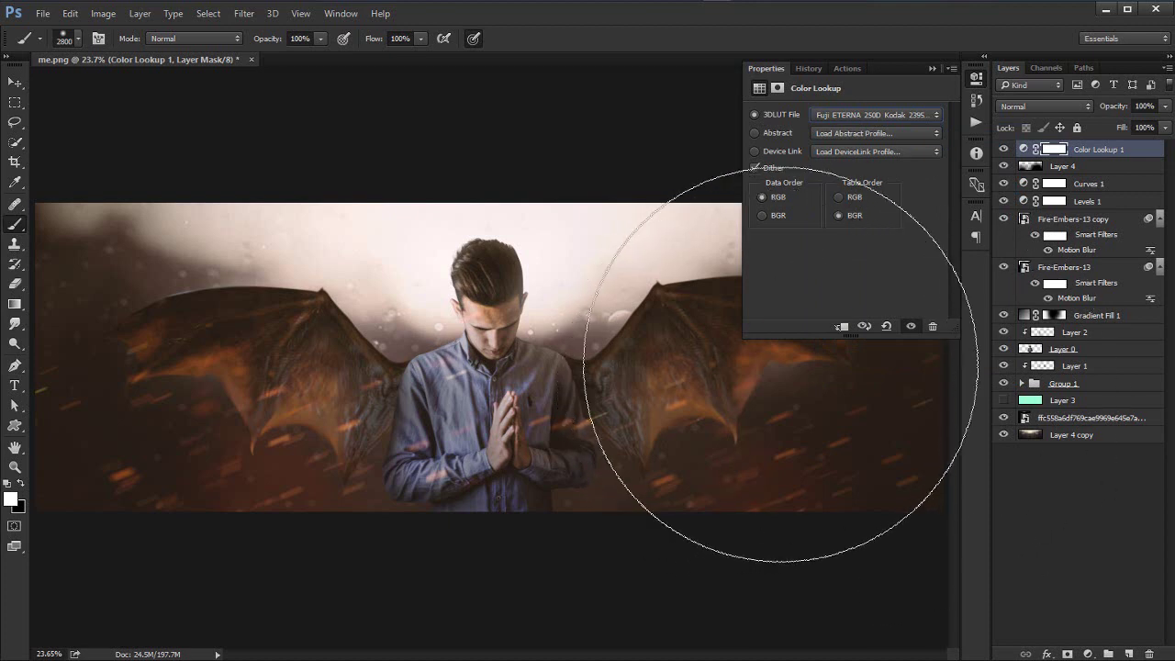
{"action": "left_click", "coordinate": [1005, 404]}
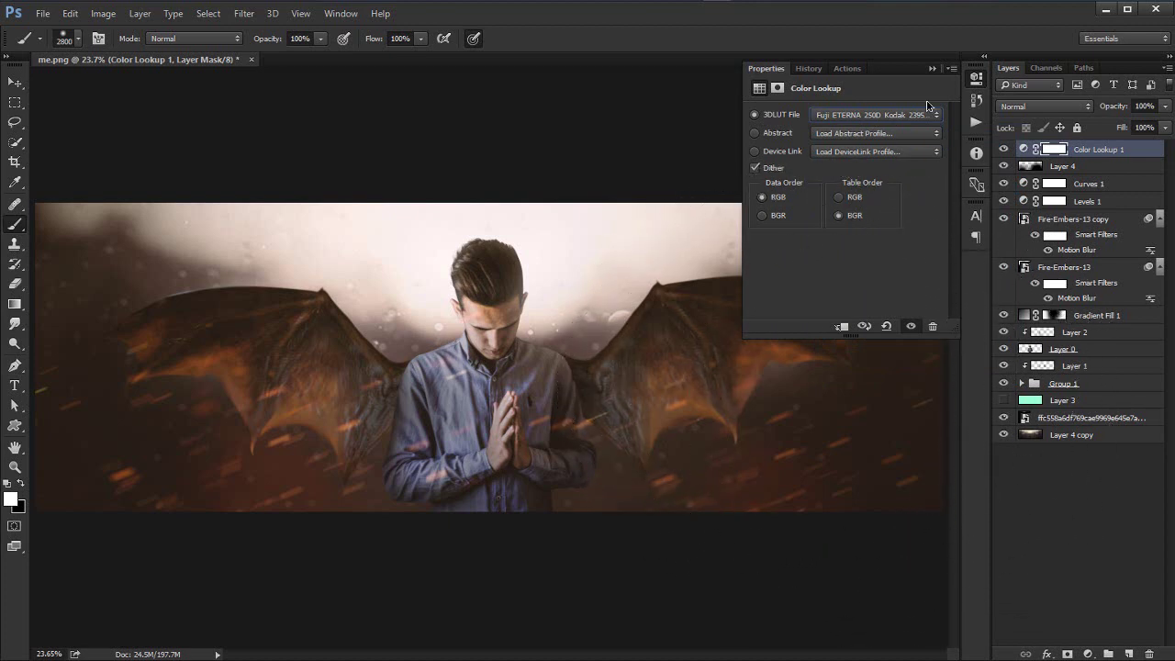
{"action": "left_click", "coordinate": [976, 80]}
Step: Zoom in on the man and the right wing
{"action": "key", "text": "z"}
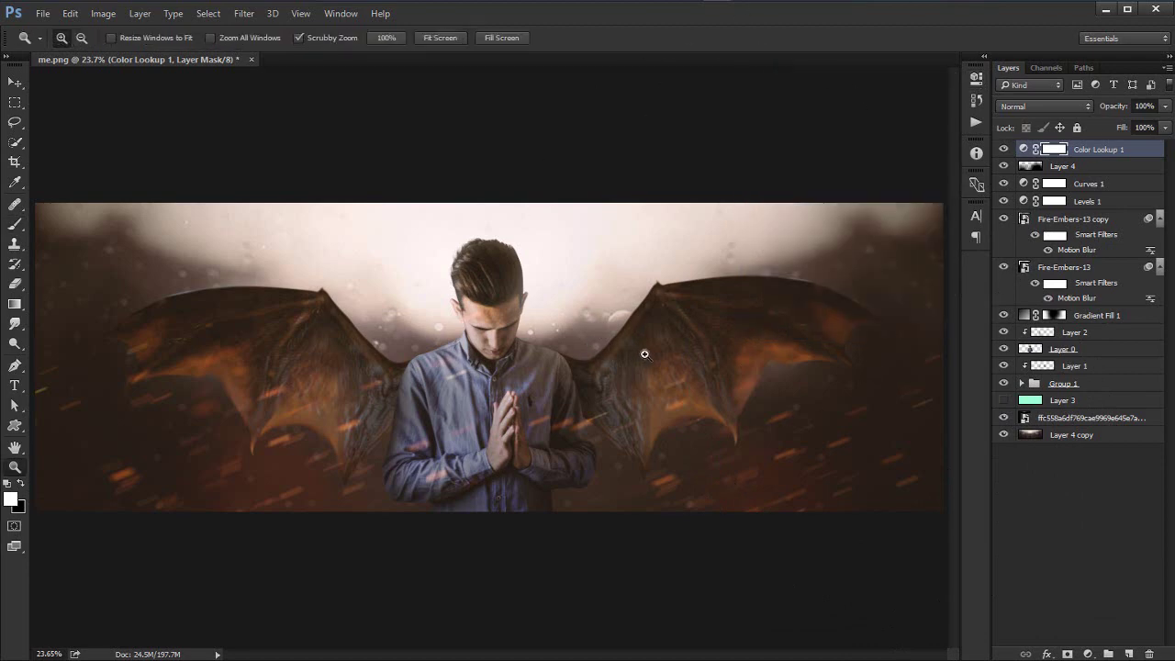
{"action": "left_click_drag", "start_coordinate": [645, 354], "coordinate": [691, 325]}
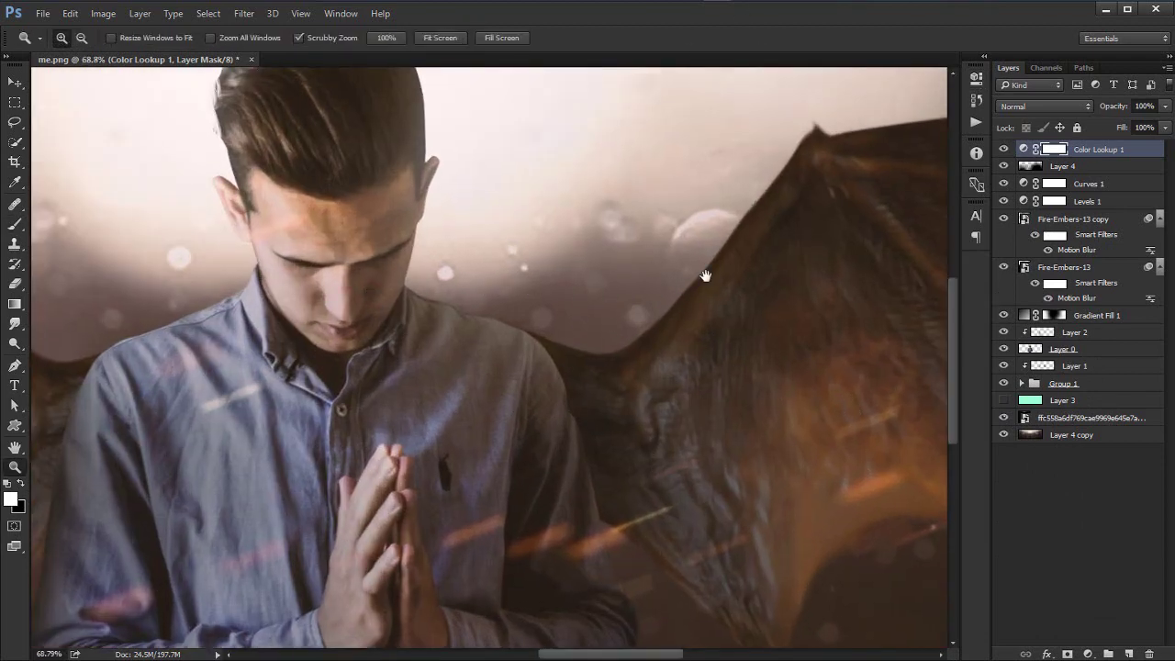
{"action": "left_click_drag", "start_coordinate": [616, 340], "coordinate": [447, 390]}
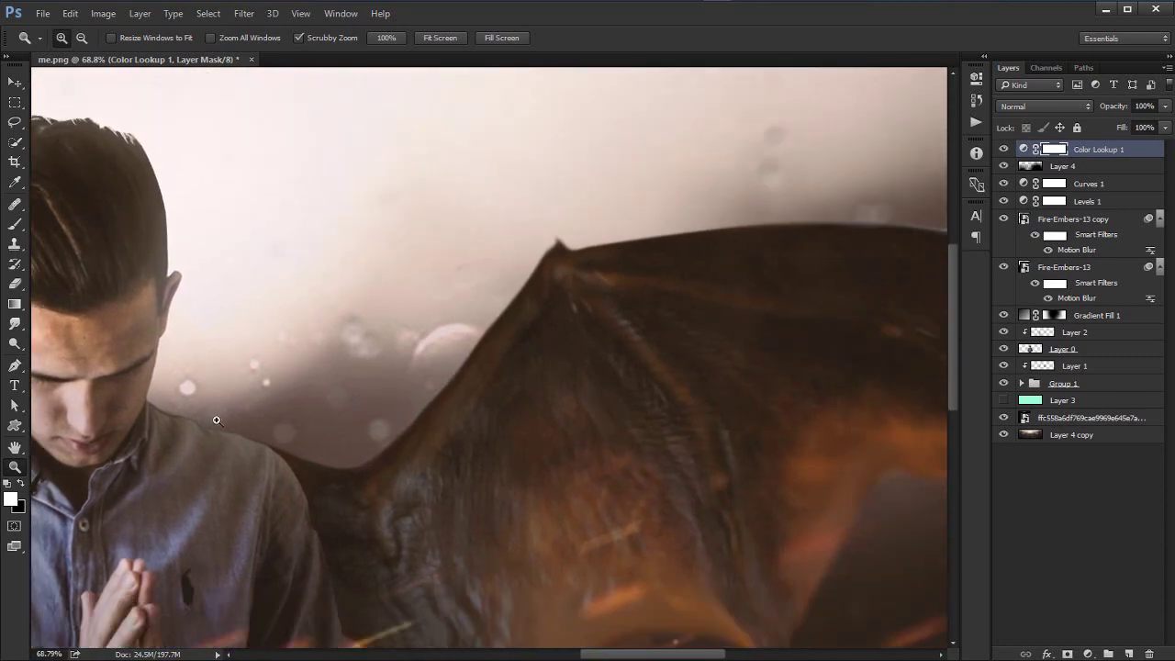
Step: Collapse both Fire-Embers-13 smart filter lists, hide Group 1's bat wings, and select Layer 1
{"action": "left_click", "coordinate": [1161, 265]}
{"action": "left_click", "coordinate": [1160, 219]}
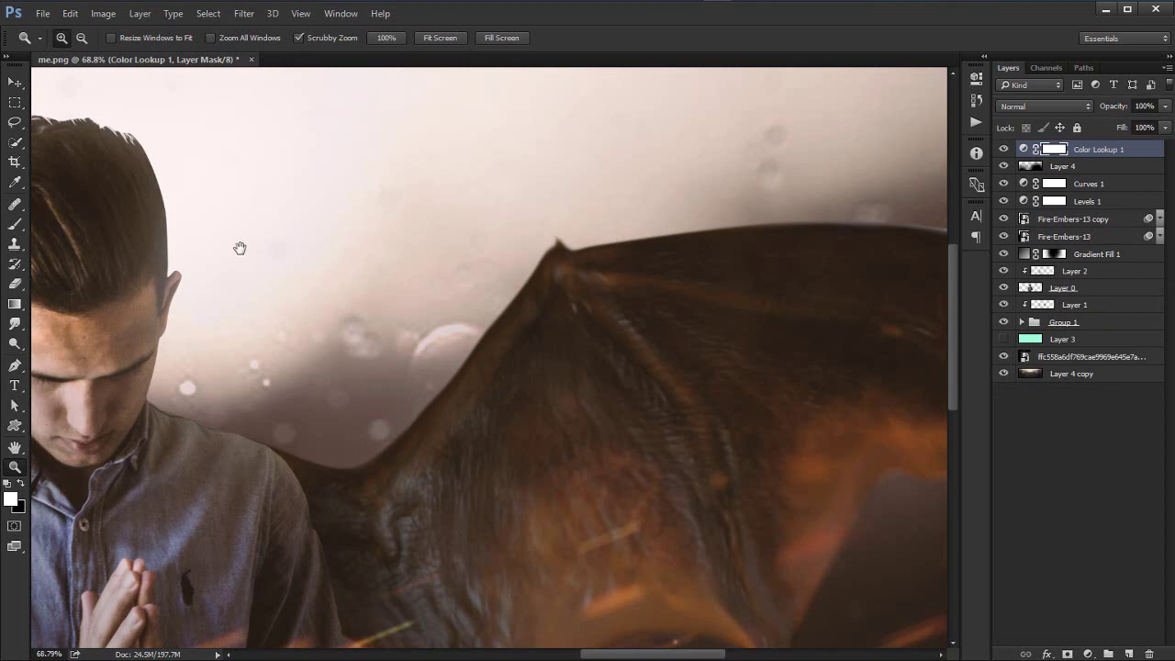
{"action": "left_click_drag", "start_coordinate": [239, 248], "coordinate": [362, 247]}
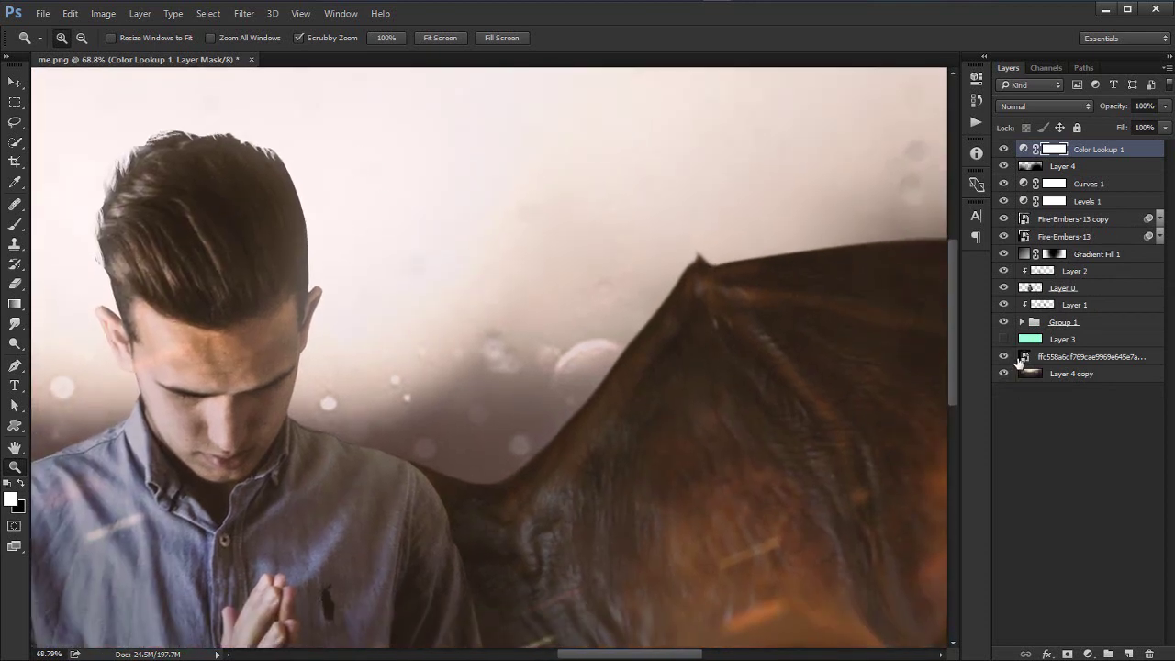
{"action": "left_click", "coordinate": [1003, 324]}
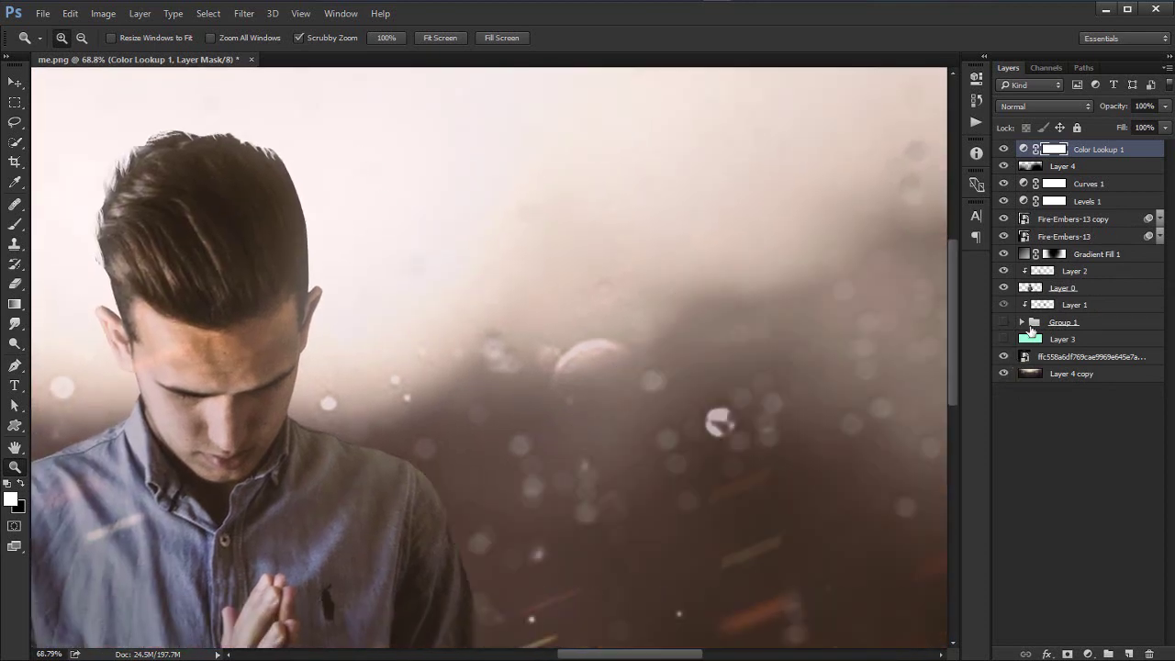
{"action": "left_click", "coordinate": [1041, 307]}
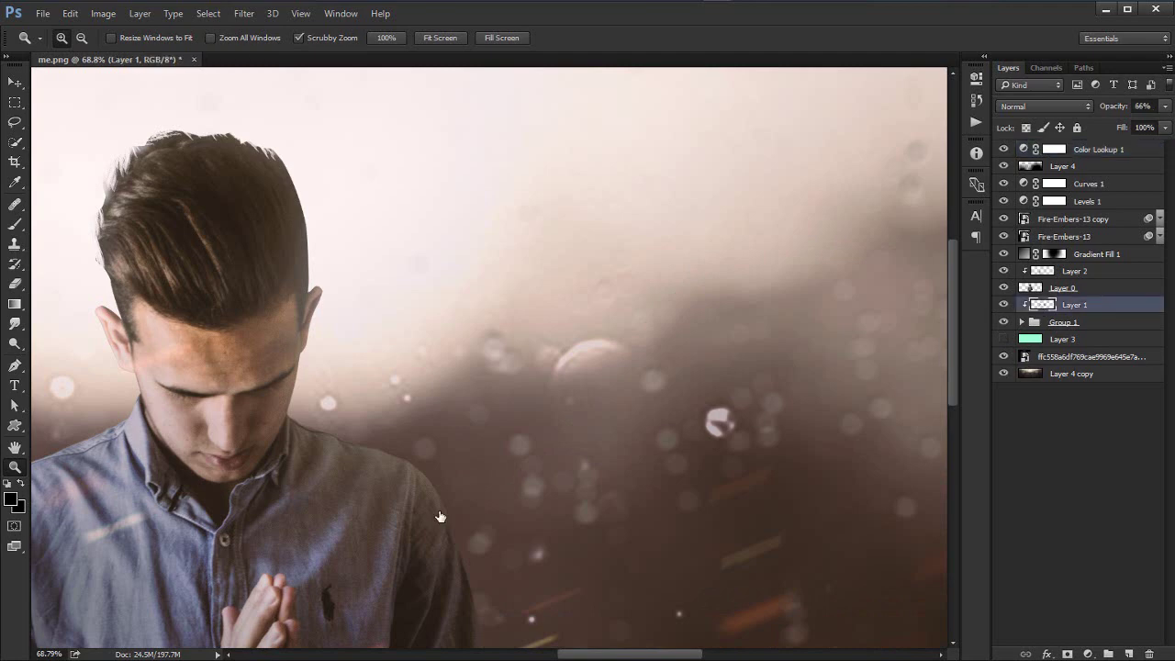
Step: Set up the Brush with a white foreground colour at 300 px
{"action": "key", "text": "b"}
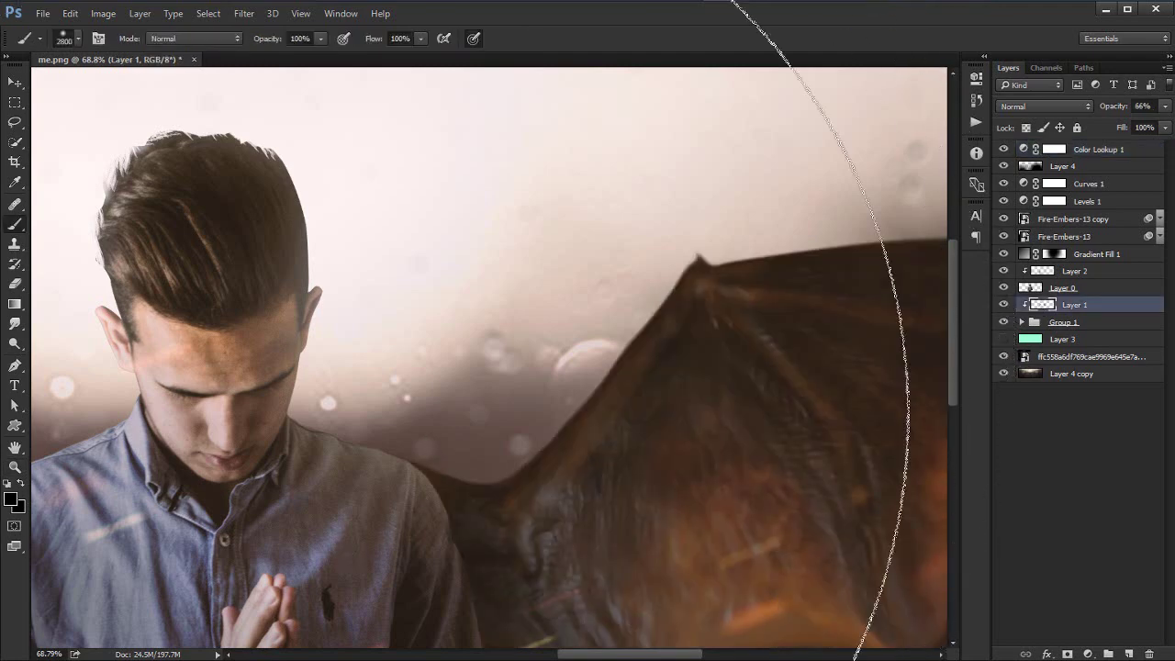
{"action": "left_click", "coordinate": [12, 499]}
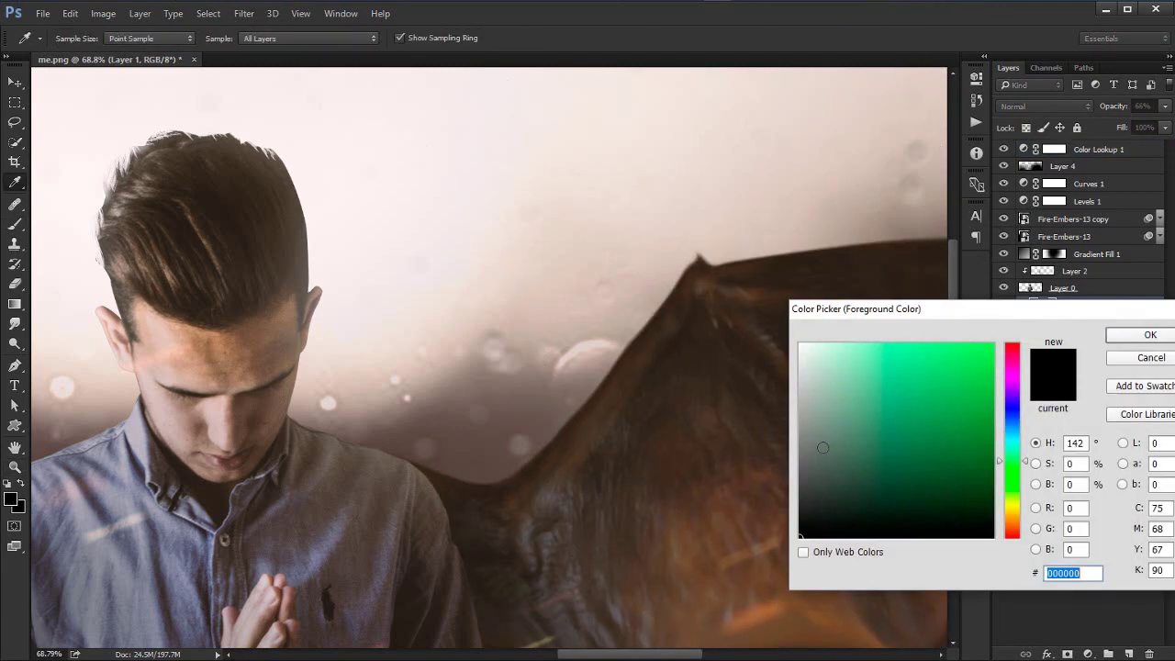
{"action": "left_click_drag", "start_coordinate": [838, 428], "coordinate": [760, 304]}
{"action": "key", "text": "Return"}
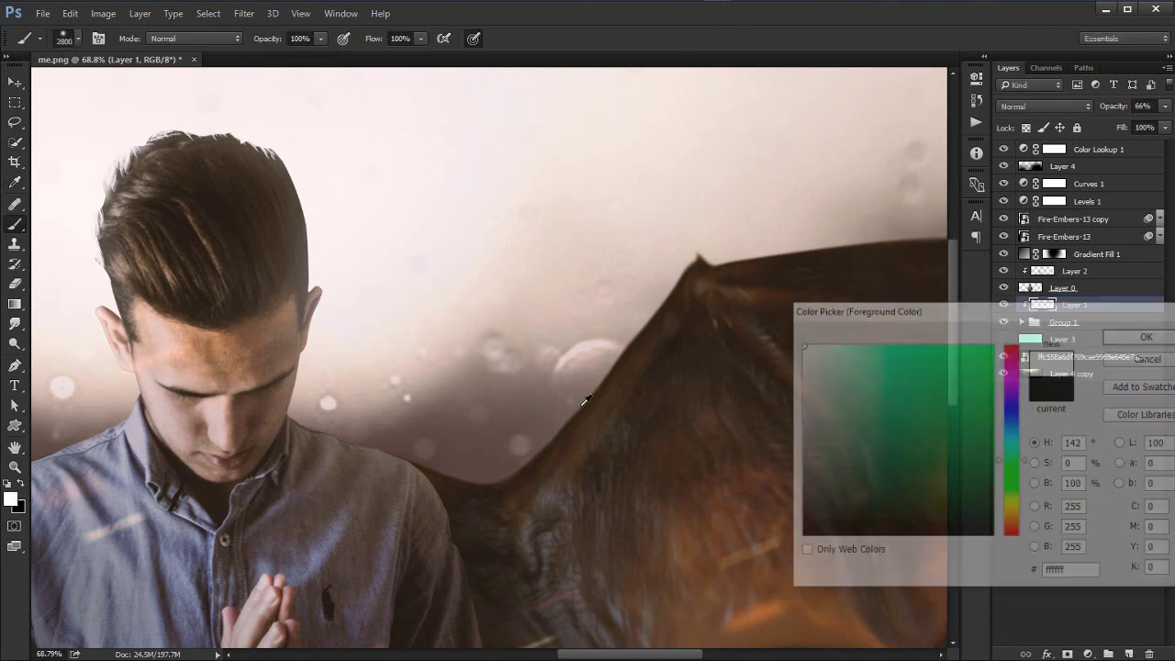
{"action": "key", "text": "bracketleft"}
{"action": "key", "text": "bracketleft"}
{"action": "key", "text": "bracketleft"}
{"action": "key", "text": "bracketleft"}
{"action": "key", "text": "bracketleft"}
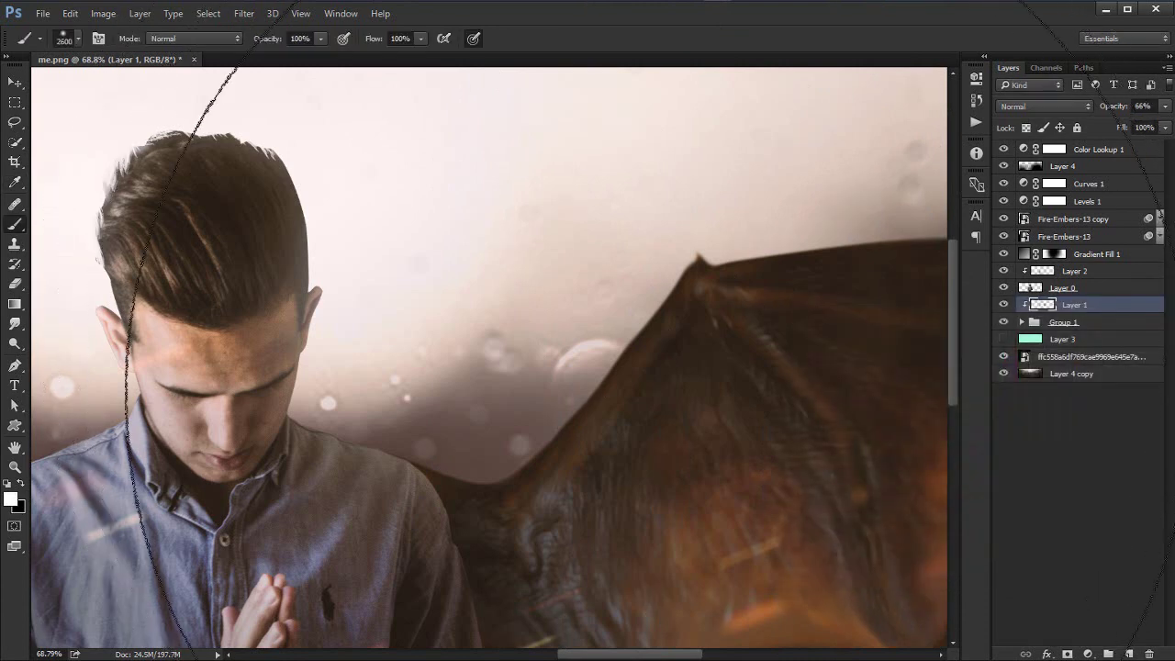
{"action": "key", "text": "bracketleft"}
{"action": "key", "text": "bracketleft"}
{"action": "right_click", "coordinate": [652, 370]}
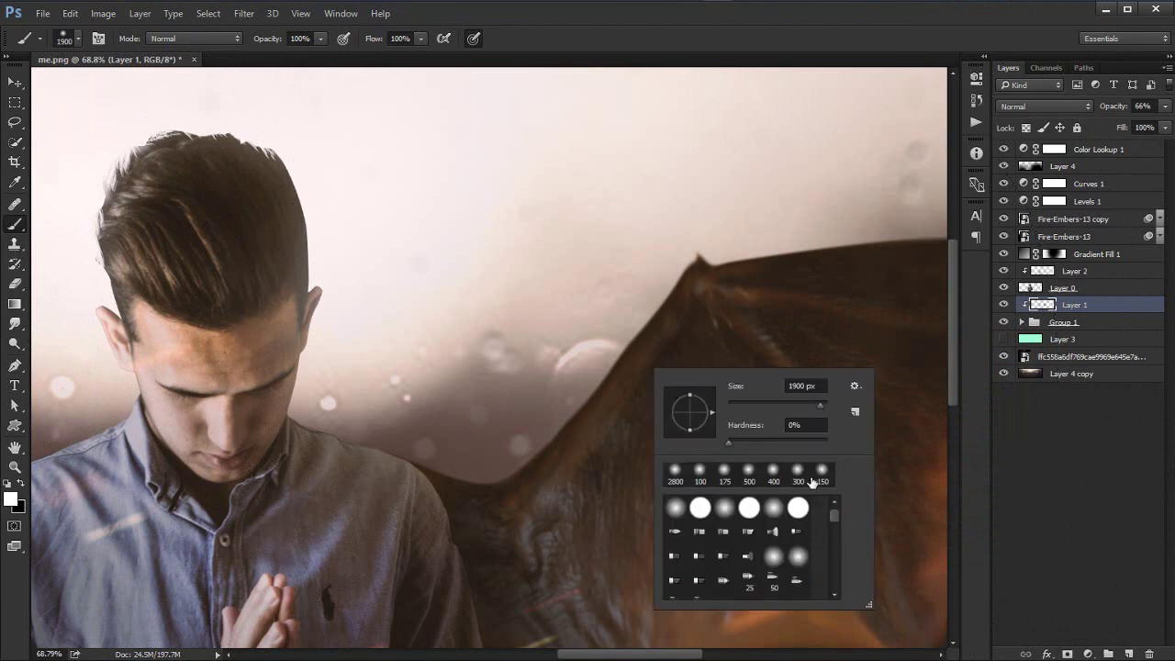
{"action": "left_click_drag", "start_coordinate": [786, 408], "coordinate": [760, 406]}
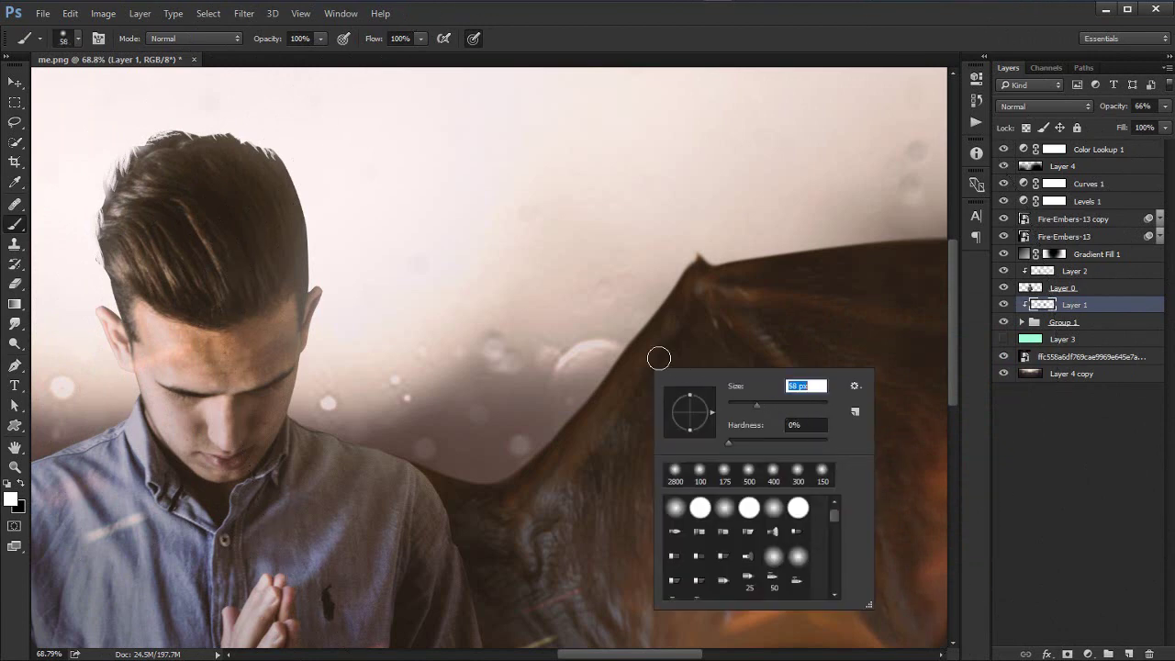
{"action": "left_click", "coordinate": [632, 344]}
{"action": "key", "text": "bracketright"}
{"action": "key", "text": "bracketright"}
{"action": "key", "text": "bracketright"}
{"action": "key", "text": "bracketright"}
{"action": "key", "text": "bracketright"}
{"action": "key", "text": "bracketright"}
{"action": "key", "text": "bracketright"}
{"action": "key", "text": "bracketright"}
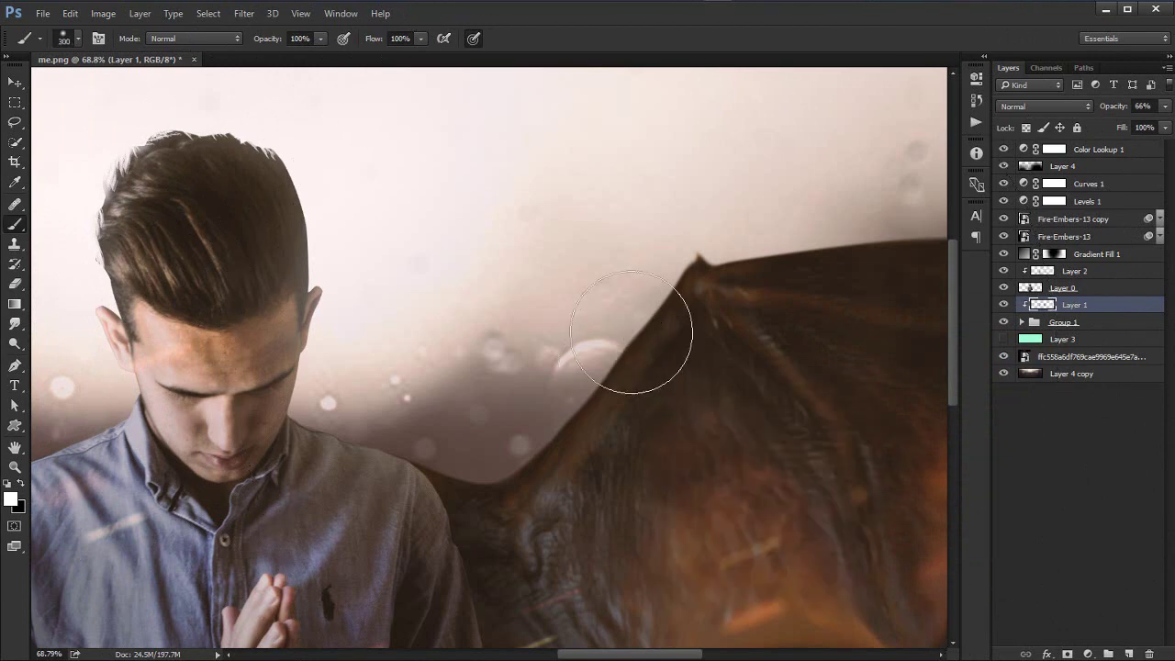
{"action": "key", "text": "ctrl+z"}
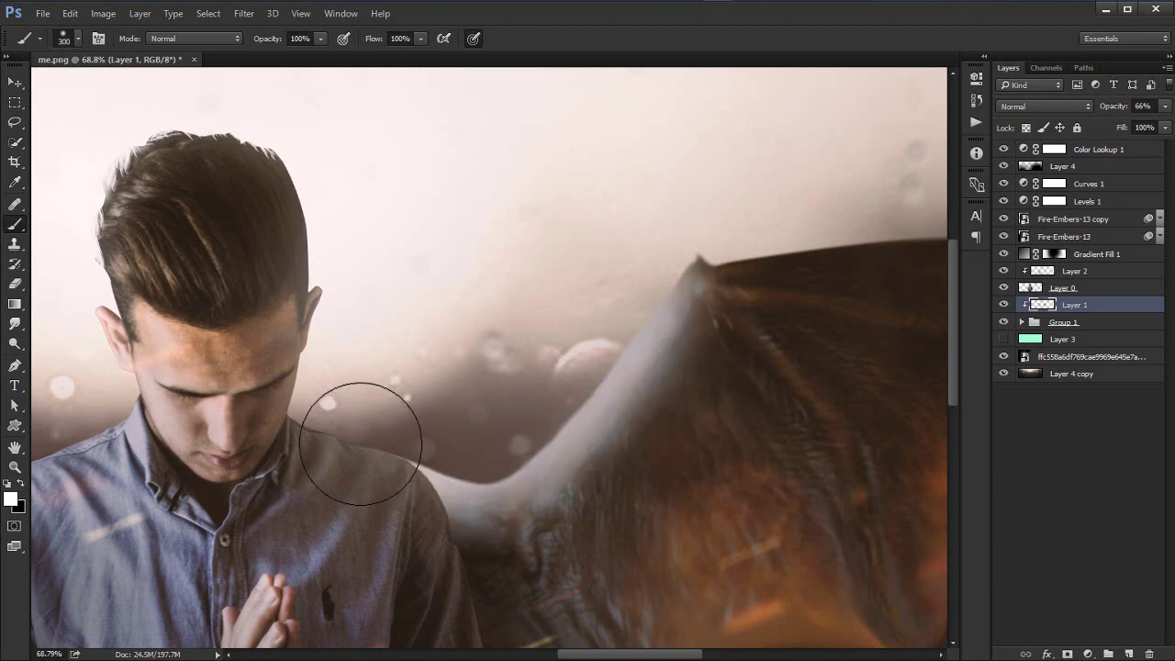
Step: Paint pale white light along the left wing's inner and top edges on Layer 1
{"action": "left_click_drag", "start_coordinate": [509, 296], "coordinate": [370, 339]}
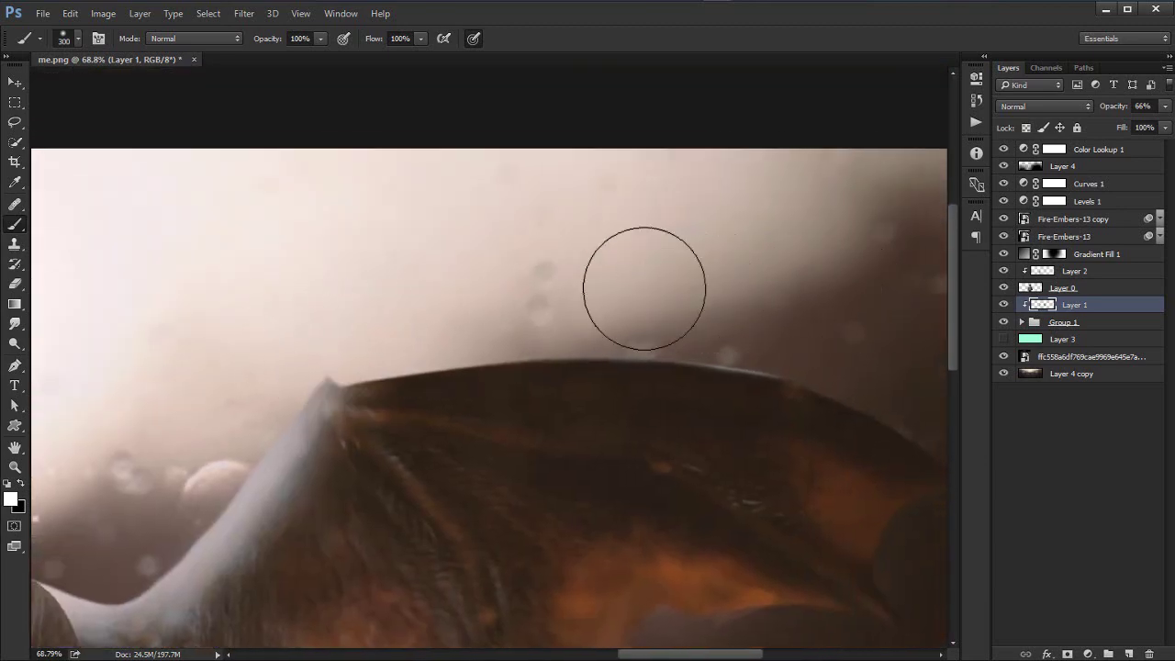
{"action": "key", "text": "ctrl+z"}
{"action": "left_click_drag", "start_coordinate": [138, 460], "coordinate": [708, 342]}
{"action": "left_click_drag", "start_coordinate": [412, 424], "coordinate": [516, 411]}
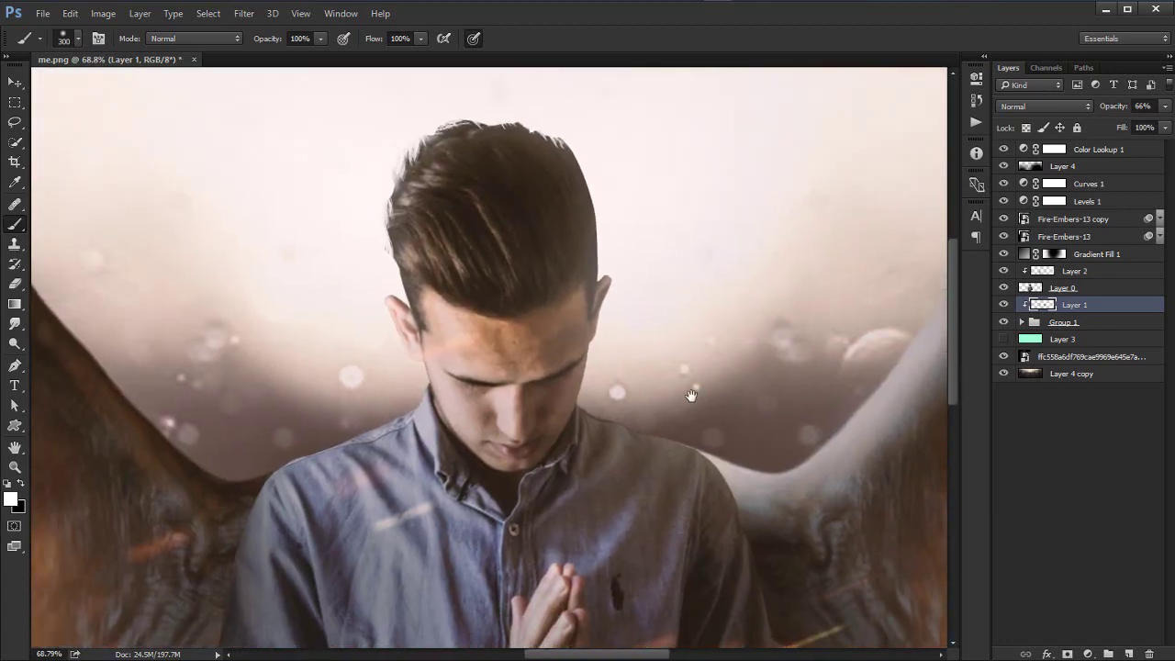
{"action": "left_click_drag", "start_coordinate": [374, 367], "coordinate": [785, 460]}
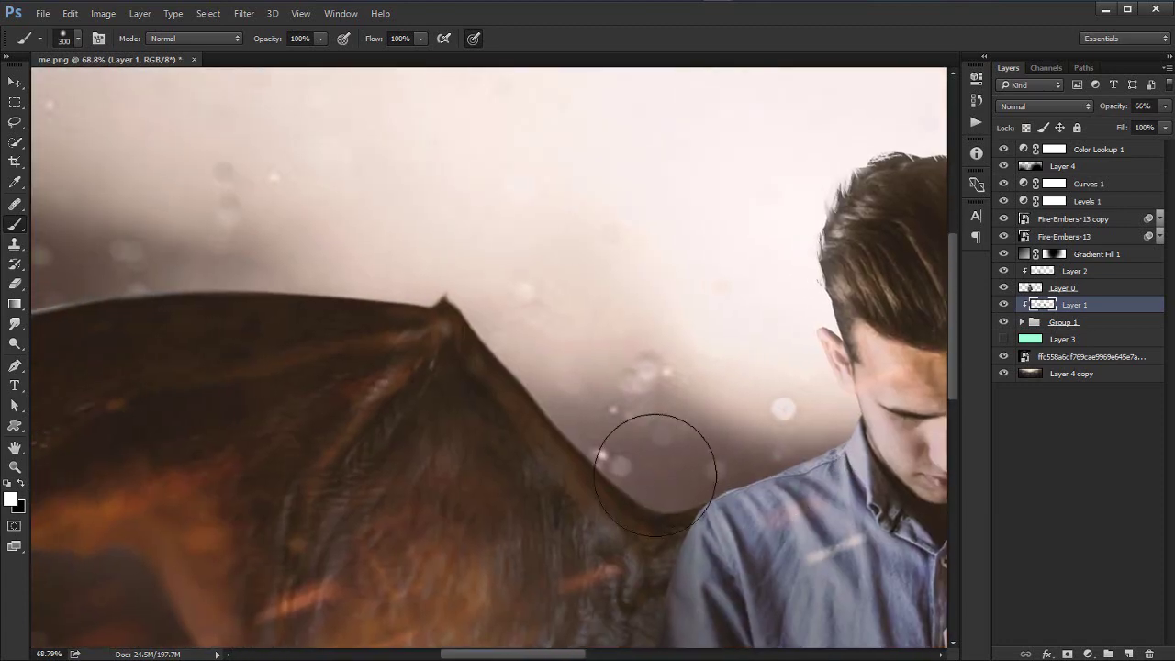
{"action": "mouse_move", "coordinate": [656, 459]}
{"action": "left_mouse_down"}
{"action": "mouse_move", "coordinate": [592, 431]}
{"action": "mouse_move", "coordinate": [504, 321]}
{"action": "left_mouse_up"}
{"action": "left_click", "coordinate": [137, 249], "text": "shift"}
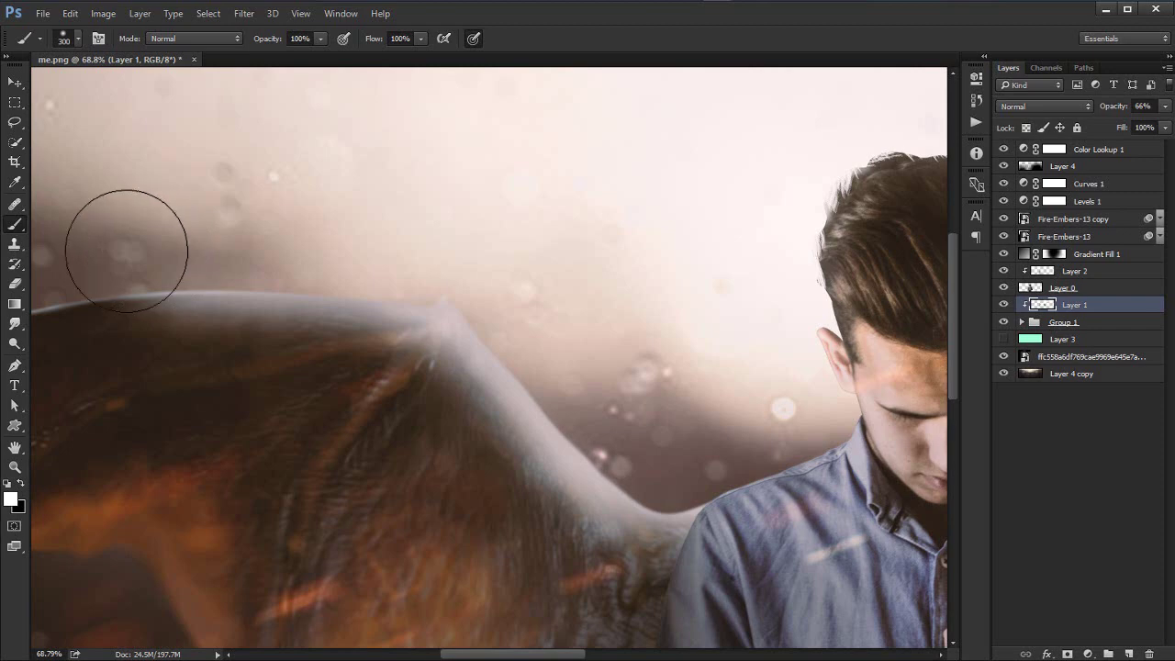
{"action": "left_click_drag", "start_coordinate": [407, 307], "coordinate": [37, 267]}
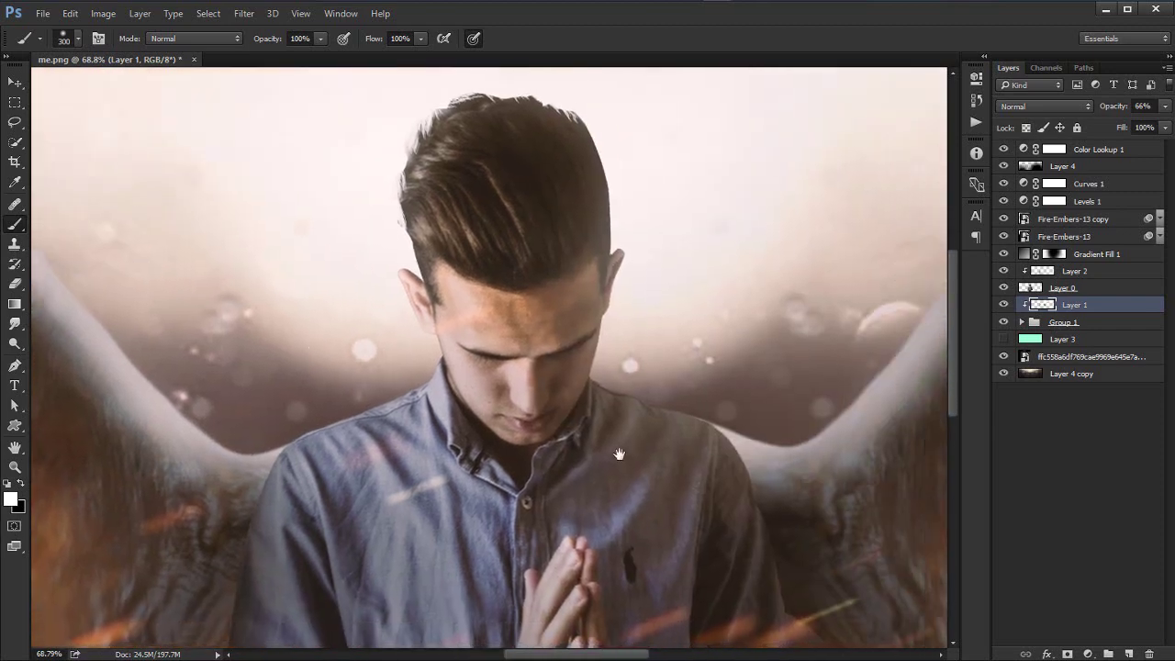
{"action": "left_click_drag", "start_coordinate": [761, 262], "coordinate": [303, 197]}
{"action": "left_click_drag", "start_coordinate": [666, 251], "coordinate": [686, 422]}
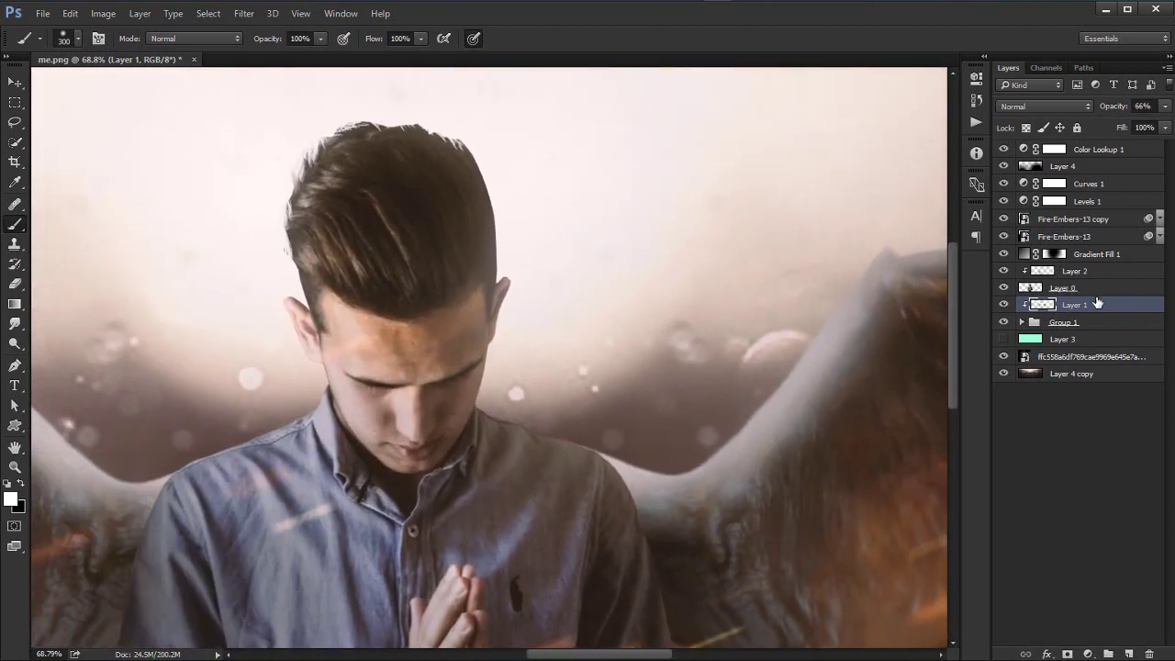
Step: Lower Layer 1's opacity to 20%, then settle it at 40%
{"action": "left_click_drag", "start_coordinate": [1114, 109], "coordinate": [1081, 108]}
{"action": "type", "text": "20"}
{"action": "key", "text": "Return"}
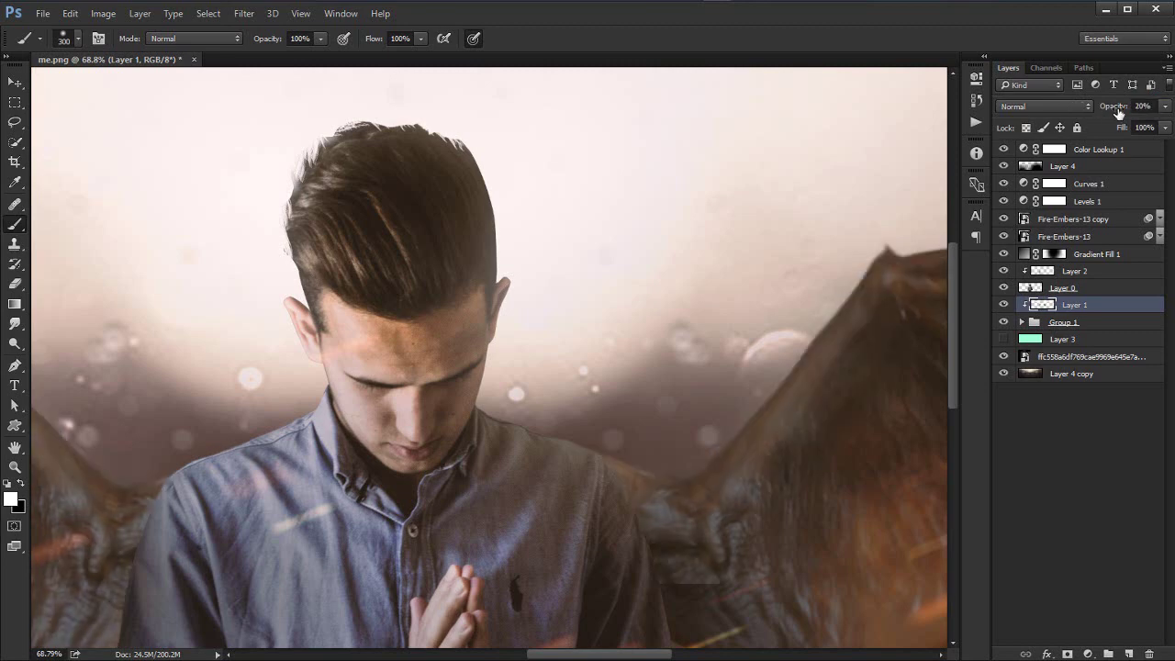
{"action": "left_click", "coordinate": [1119, 111]}
{"action": "type", "text": "40"}
{"action": "key", "text": "Return"}
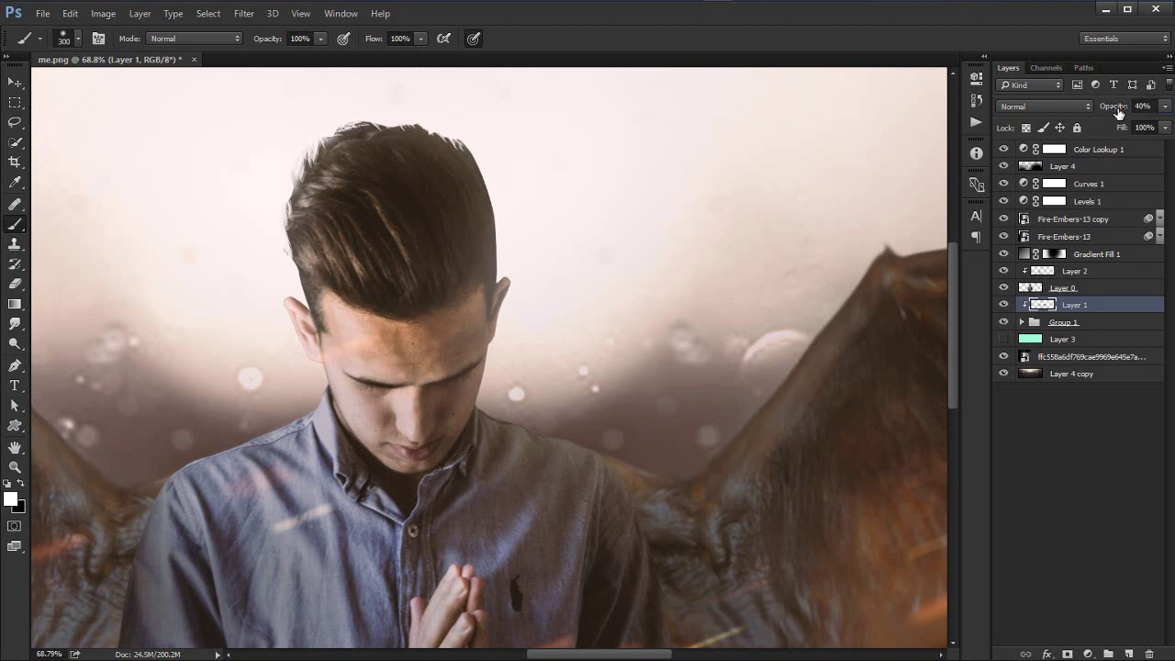
{"action": "key", "text": "ctrl+0"}
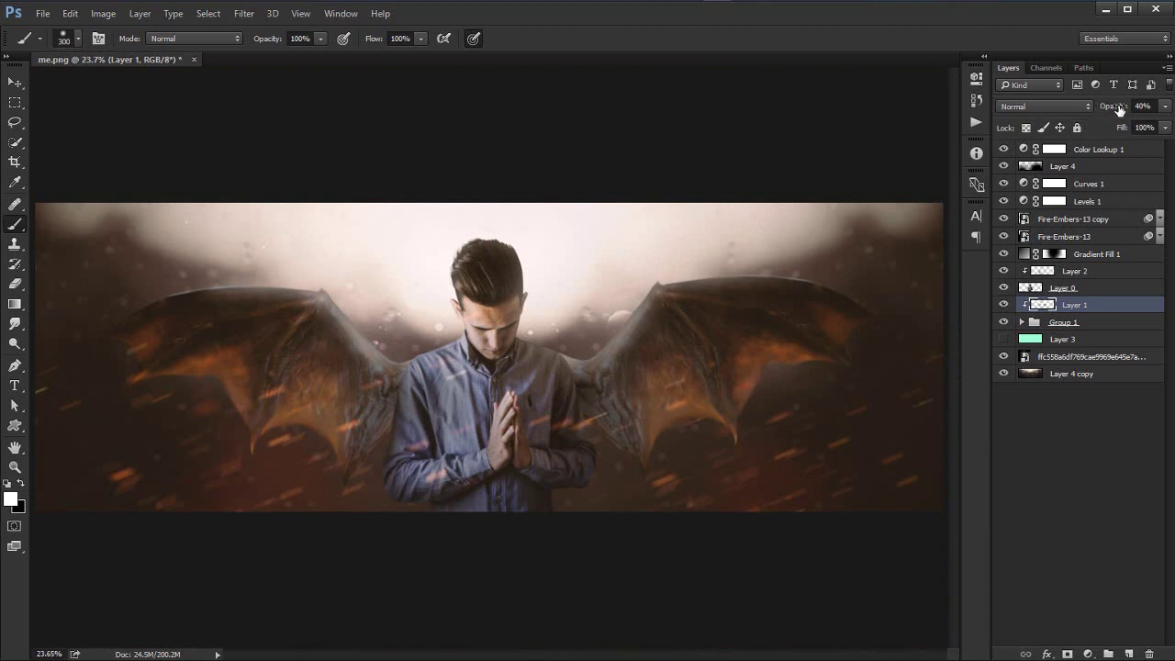
Step: Try Overlay blending on Layer 1 at 100% opacity
{"action": "left_click", "coordinate": [1037, 104]}
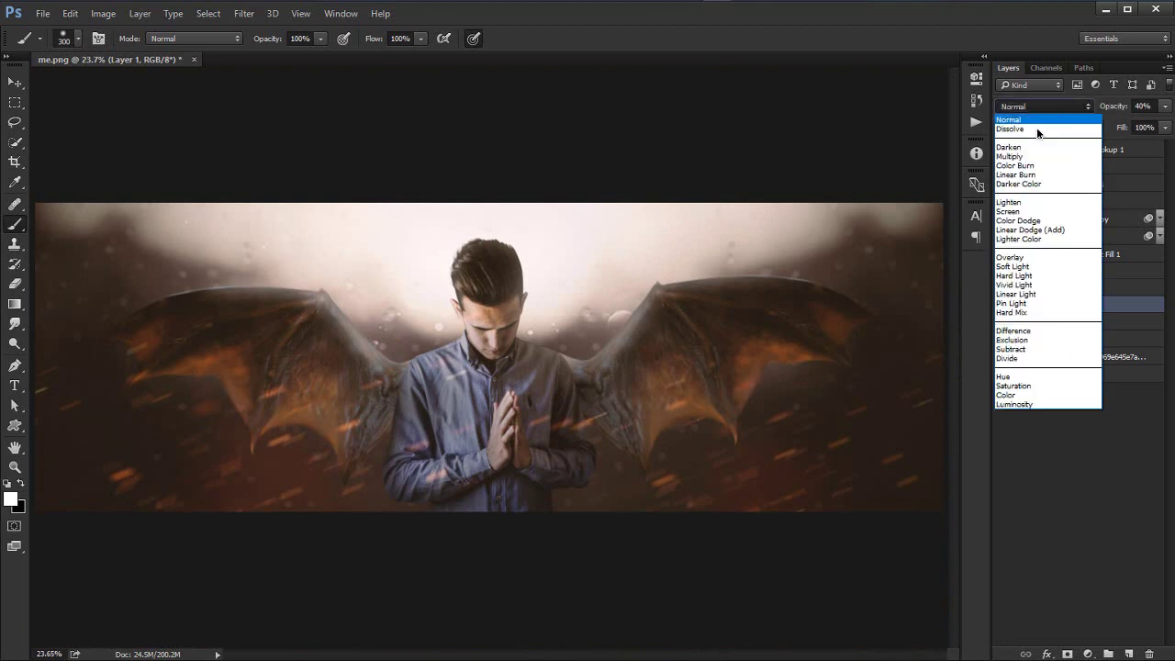
{"action": "left_click", "coordinate": [1037, 258]}
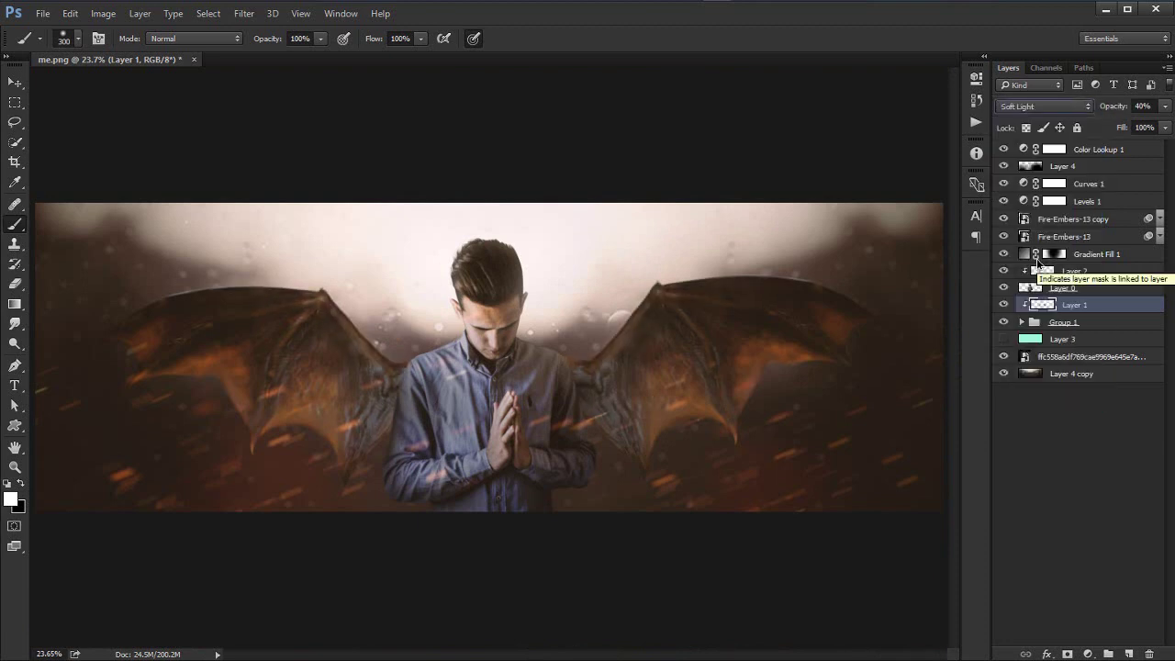
{"action": "left_click", "coordinate": [1143, 106]}
{"action": "type", "text": "100"}
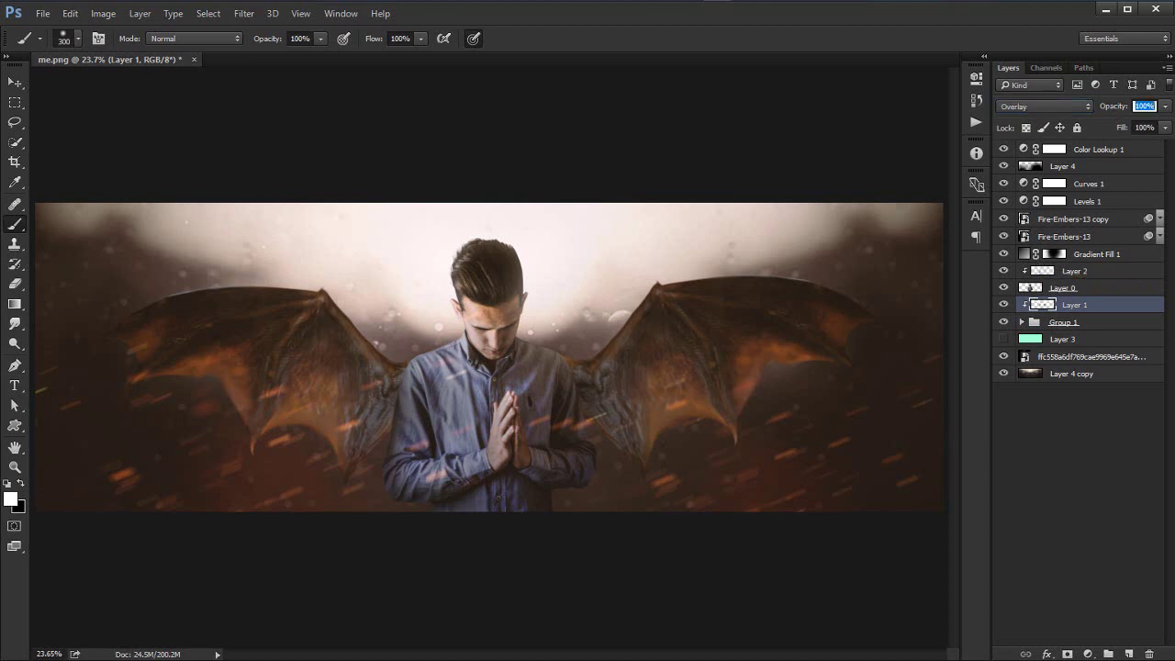
{"action": "key", "text": "Return"}
Step: Cycle Layer 1 through blend modes from Darken to Exclusion
{"action": "left_click", "coordinate": [1045, 105]}
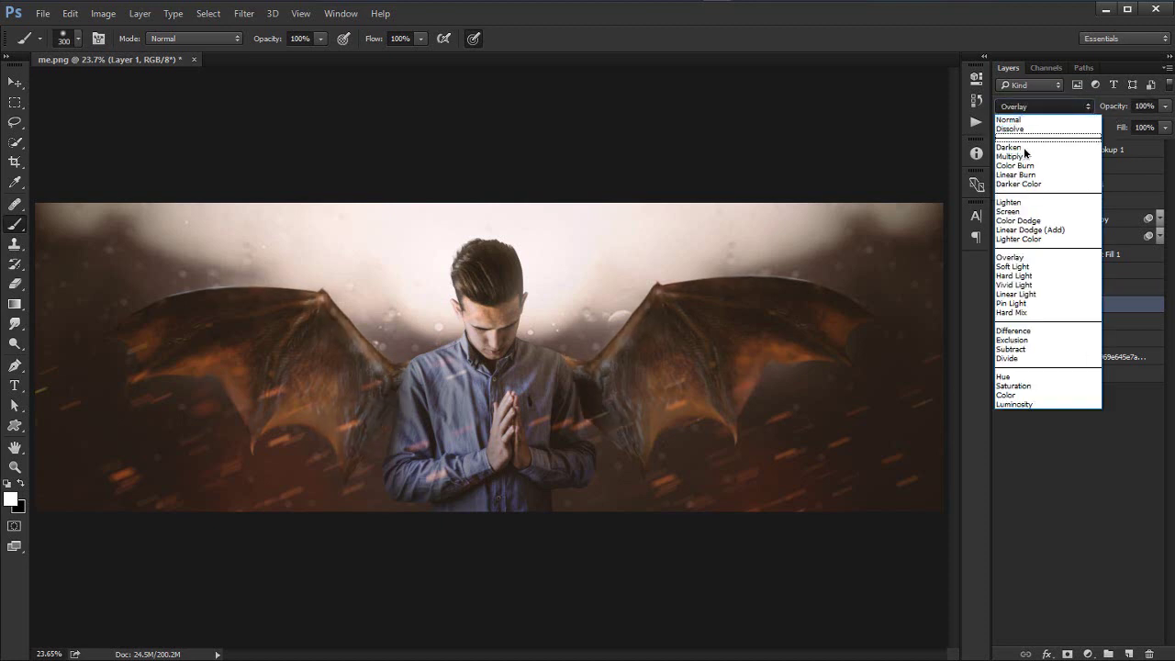
{"action": "left_click", "coordinate": [1028, 142]}
{"action": "key", "text": "Down"}
{"action": "key", "text": "Down"}
{"action": "key", "text": "Down"}
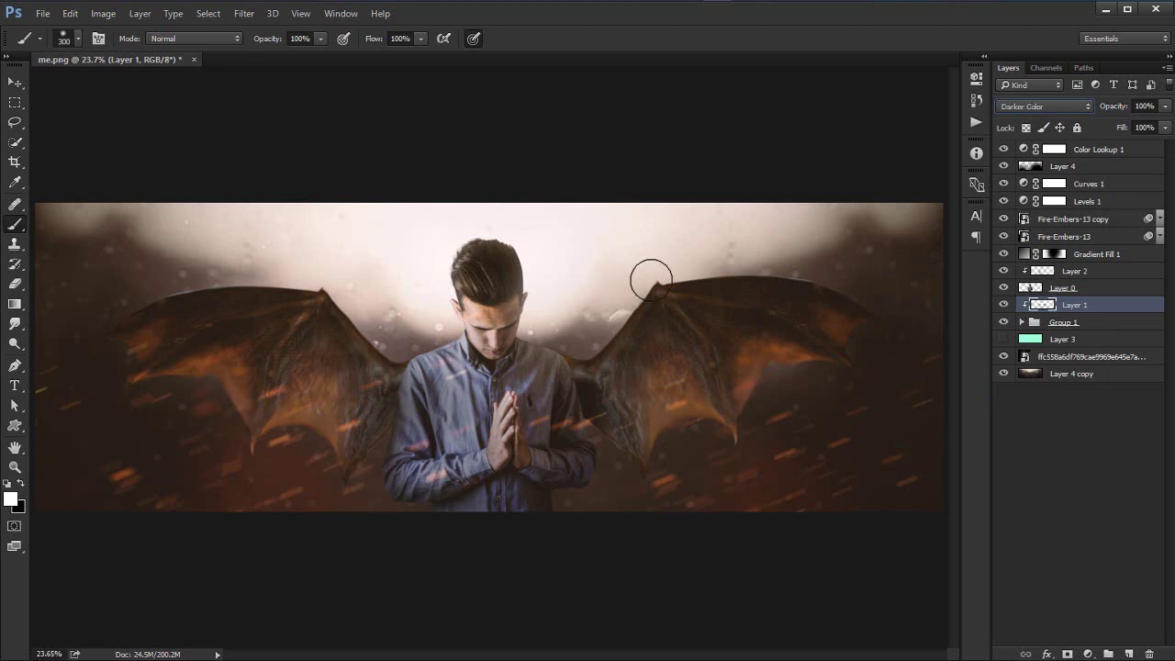
{"action": "key", "text": "Down"}
{"action": "key", "text": "Down"}
{"action": "key", "text": "Down"}
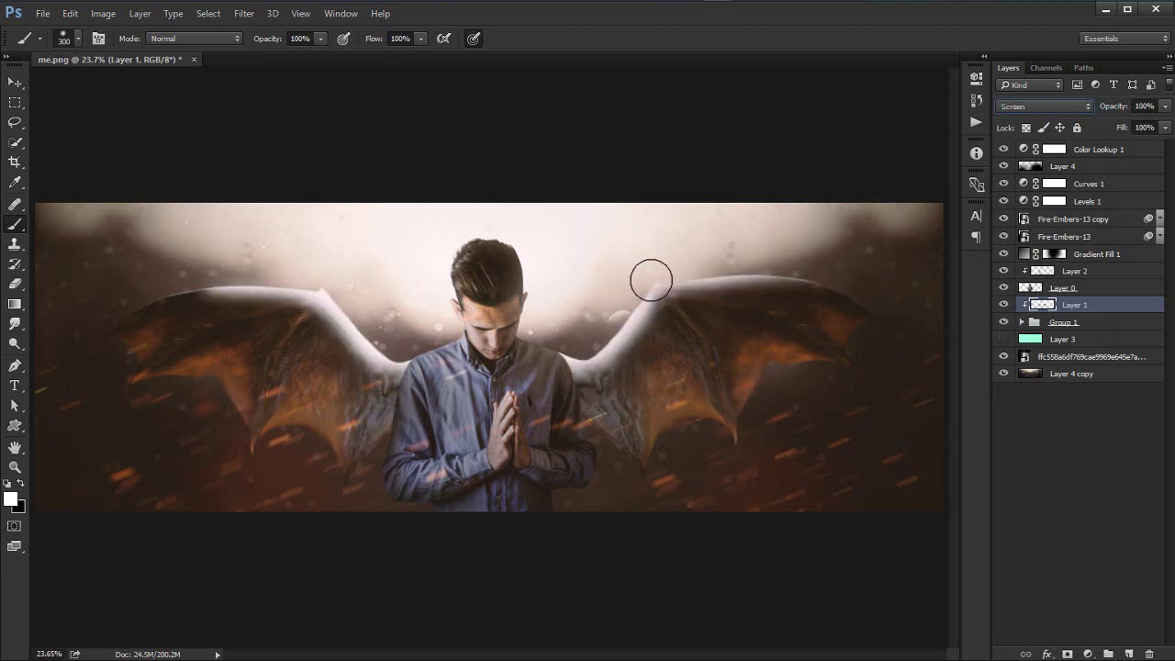
{"action": "key", "text": "Down"}
{"action": "key", "text": "Down"}
{"action": "key", "text": "Down"}
{"action": "key", "text": "Down"}
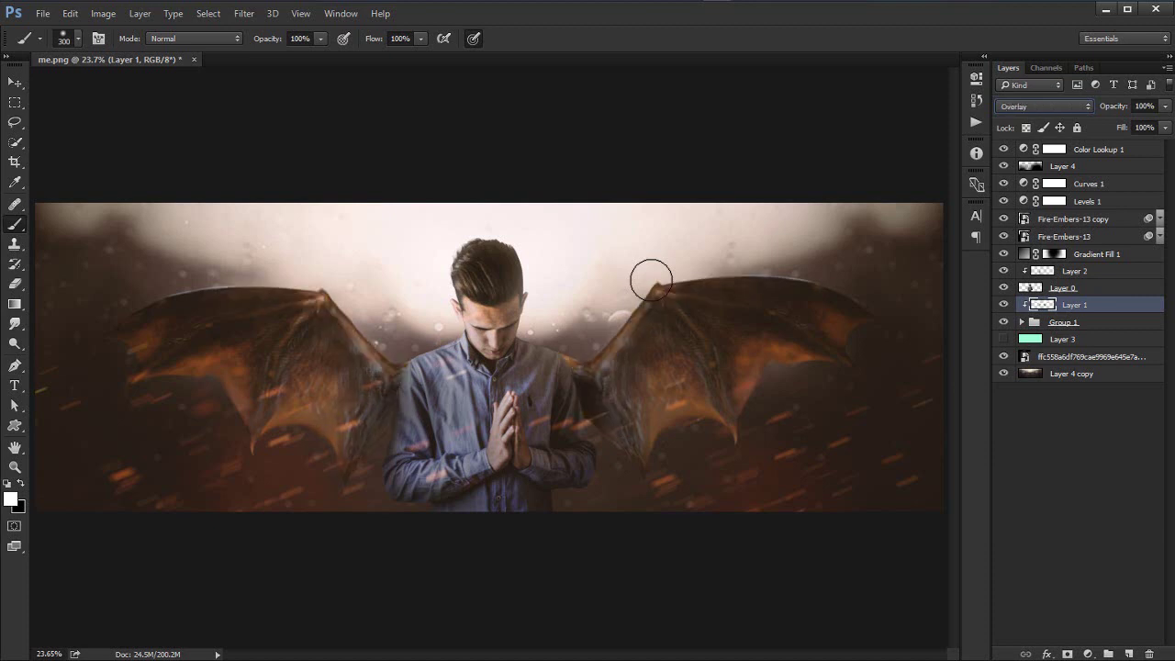
{"action": "key", "text": "Up"}
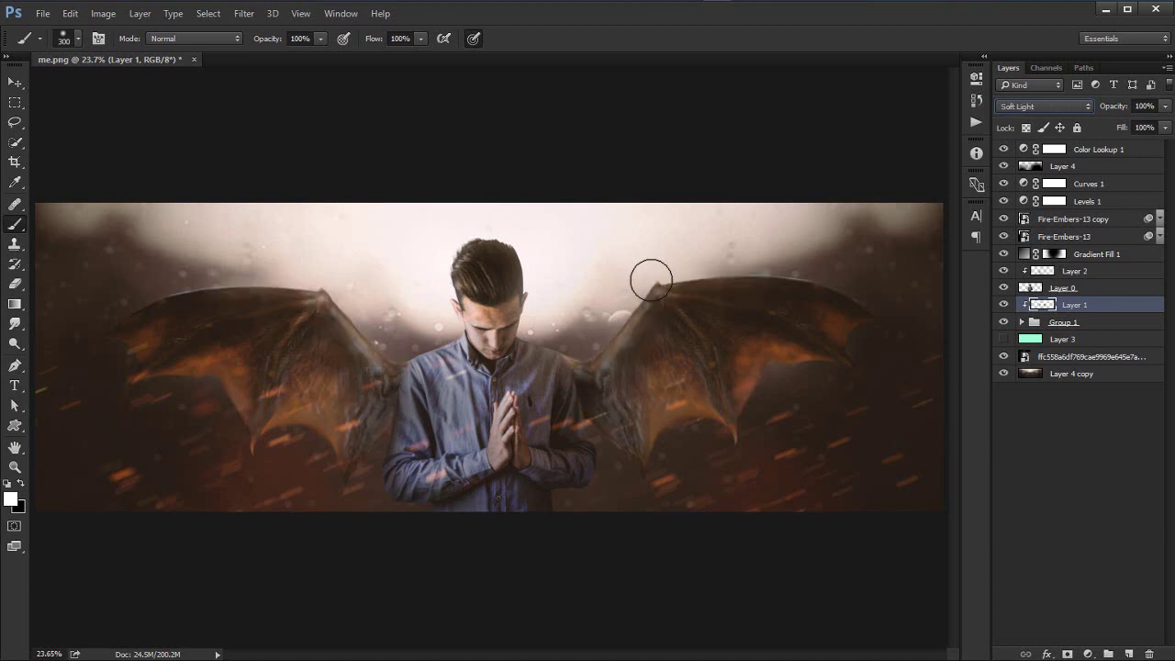
{"action": "key", "text": "Down"}
{"action": "key", "text": "Up"}
{"action": "key", "text": "Up"}
{"action": "key", "text": "Down"}
{"action": "key", "text": "Down"}
{"action": "key", "text": "Down"}
{"action": "key", "text": "Down"}
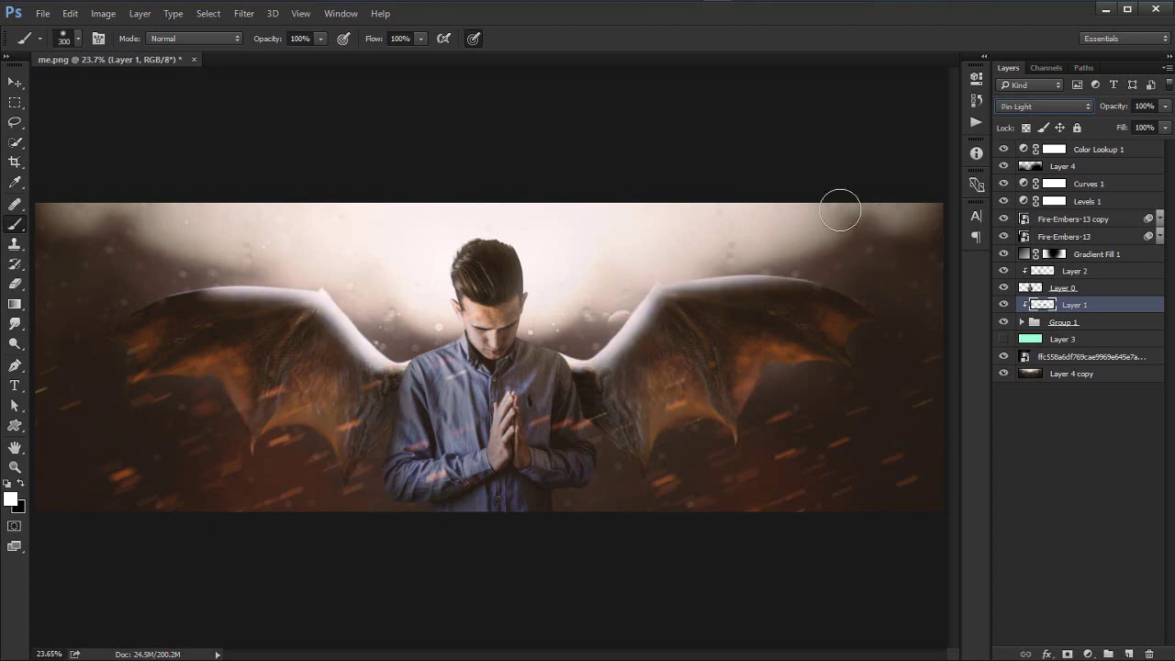
{"action": "key", "text": "Down"}
{"action": "key", "text": "Down"}
{"action": "key", "text": "Down"}
{"action": "key", "text": "Down"}
{"action": "key", "text": "Down"}
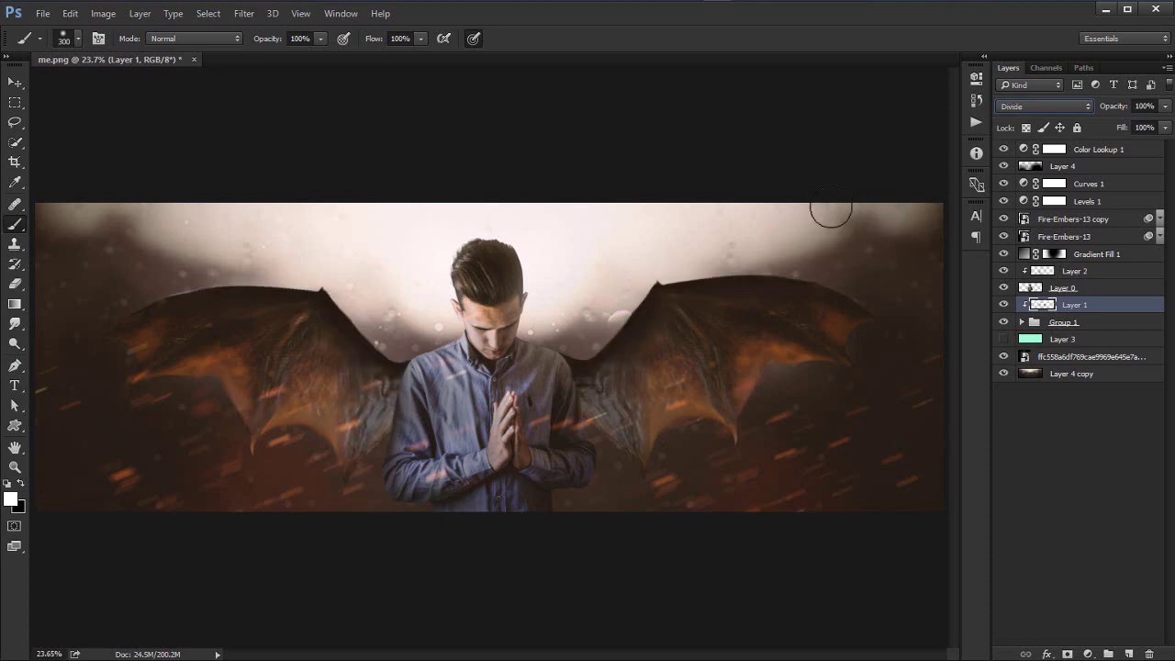
{"action": "key", "text": "Down"}
{"action": "key", "text": "Up"}
{"action": "key", "text": "Up"}
{"action": "key", "text": "Up"}
{"action": "key", "text": "Up"}
{"action": "key", "text": "Up"}
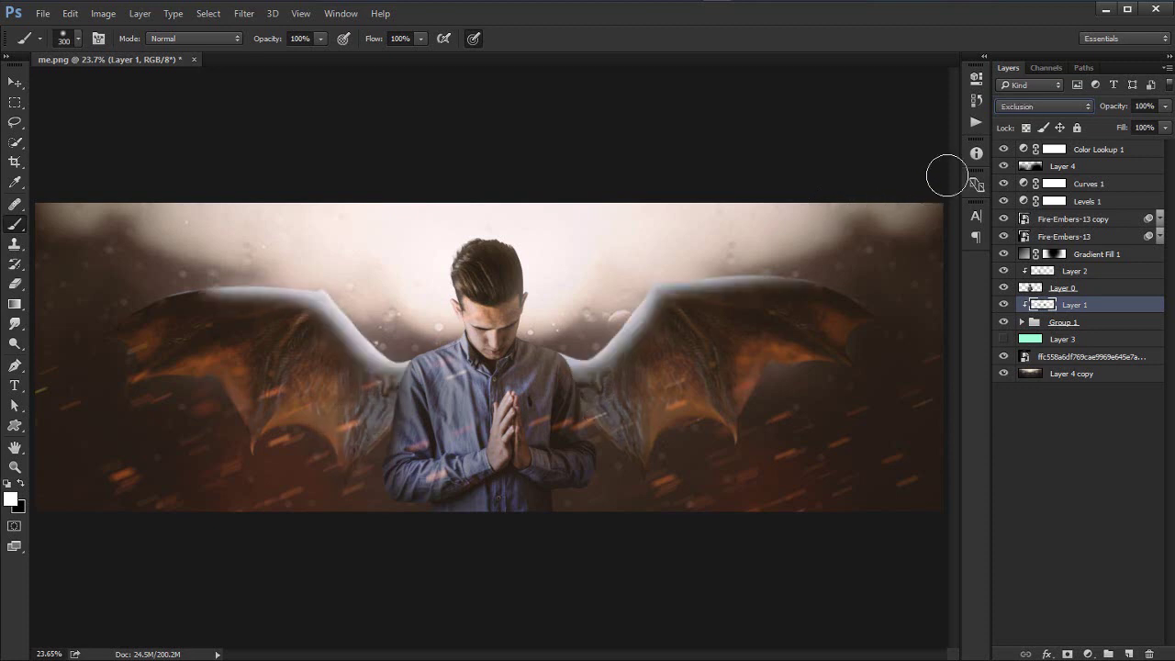
Step: Return Layer 1 to Normal blending at 30% opacity
{"action": "left_click", "coordinate": [1139, 105]}
{"action": "left_click_drag", "start_coordinate": [1040, 117], "coordinate": [1074, 112]}
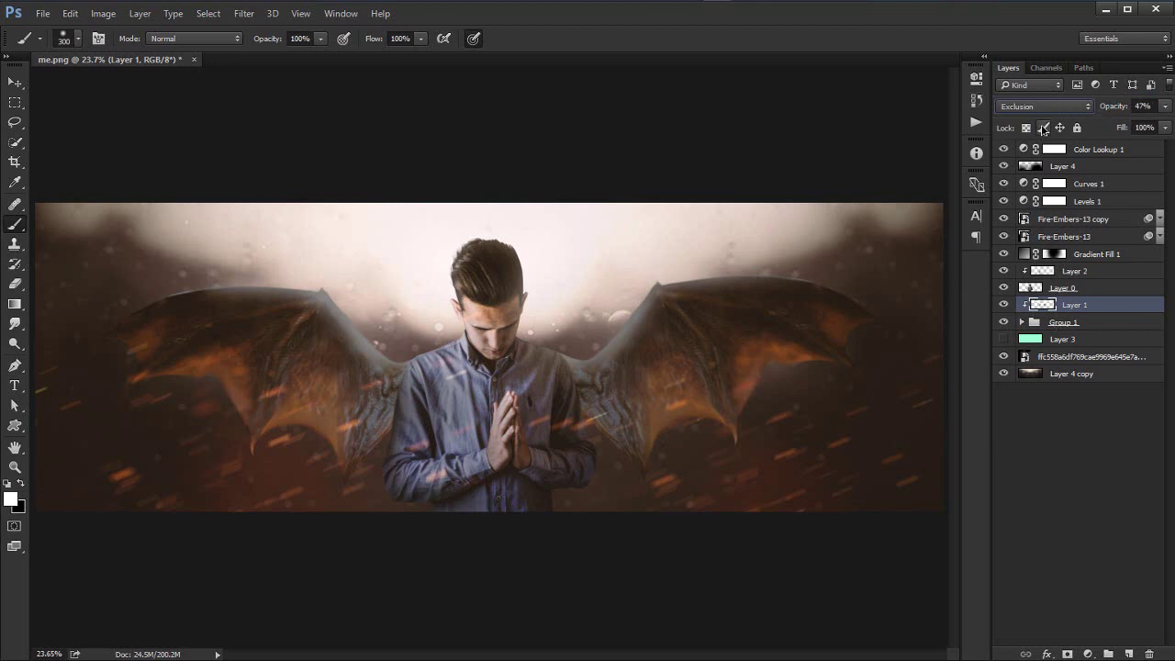
{"action": "left_click", "coordinate": [1032, 108]}
{"action": "left_click", "coordinate": [1023, 117]}
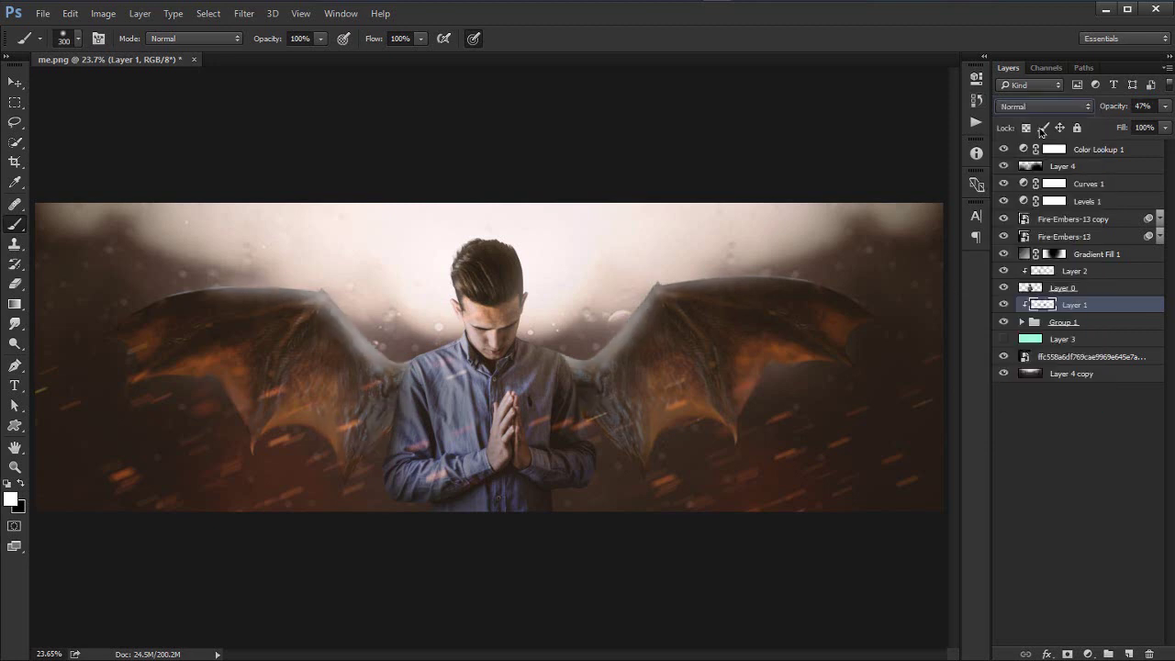
{"action": "left_click", "coordinate": [1118, 110]}
{"action": "key", "text": "Return"}
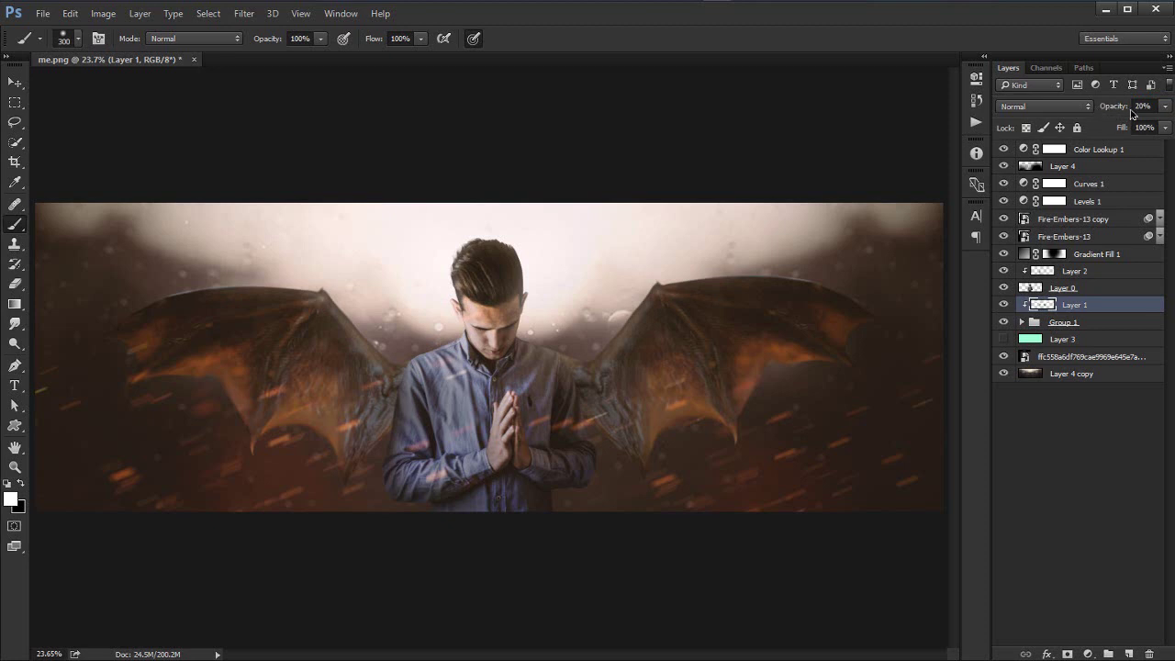
{"action": "left_click", "coordinate": [1124, 111]}
{"action": "key", "text": "Return"}
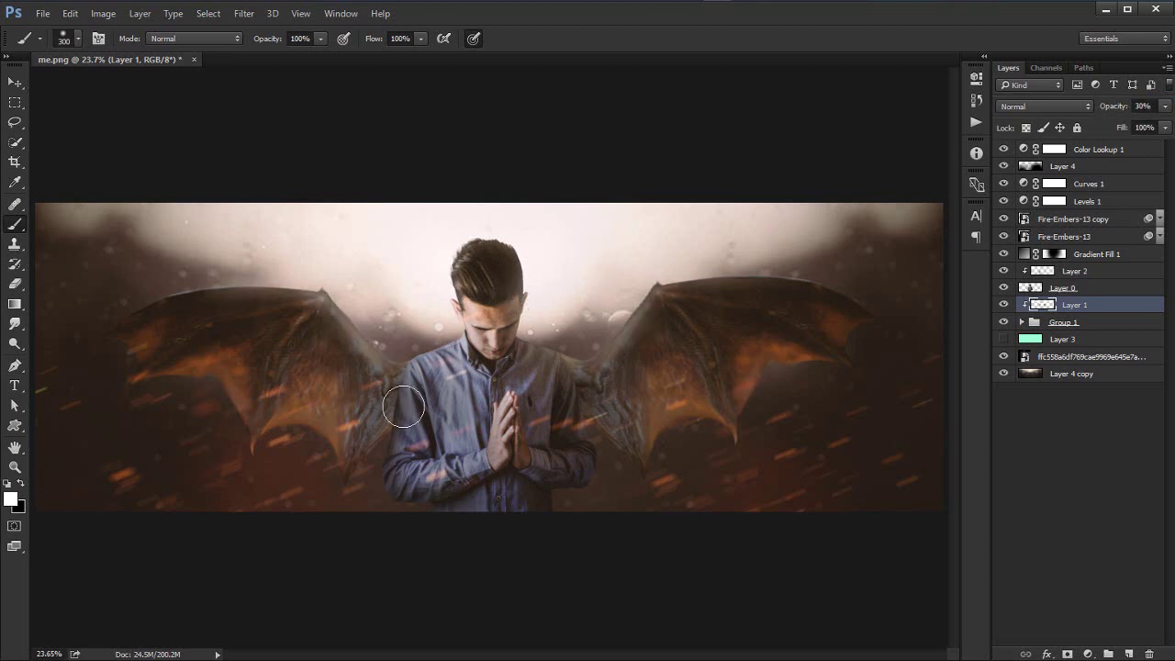
Step: Zoom in closely on the man's head and select Layer 2
{"action": "key", "text": "z"}
{"action": "mouse_move", "coordinate": [380, 349]}
{"action": "left_mouse_down"}
{"action": "mouse_move", "coordinate": [524, 372]}
{"action": "mouse_move", "coordinate": [551, 362]}
{"action": "mouse_move", "coordinate": [354, 399]}
{"action": "mouse_move", "coordinate": [427, 395]}
{"action": "mouse_move", "coordinate": [416, 397]}
{"action": "left_mouse_up"}
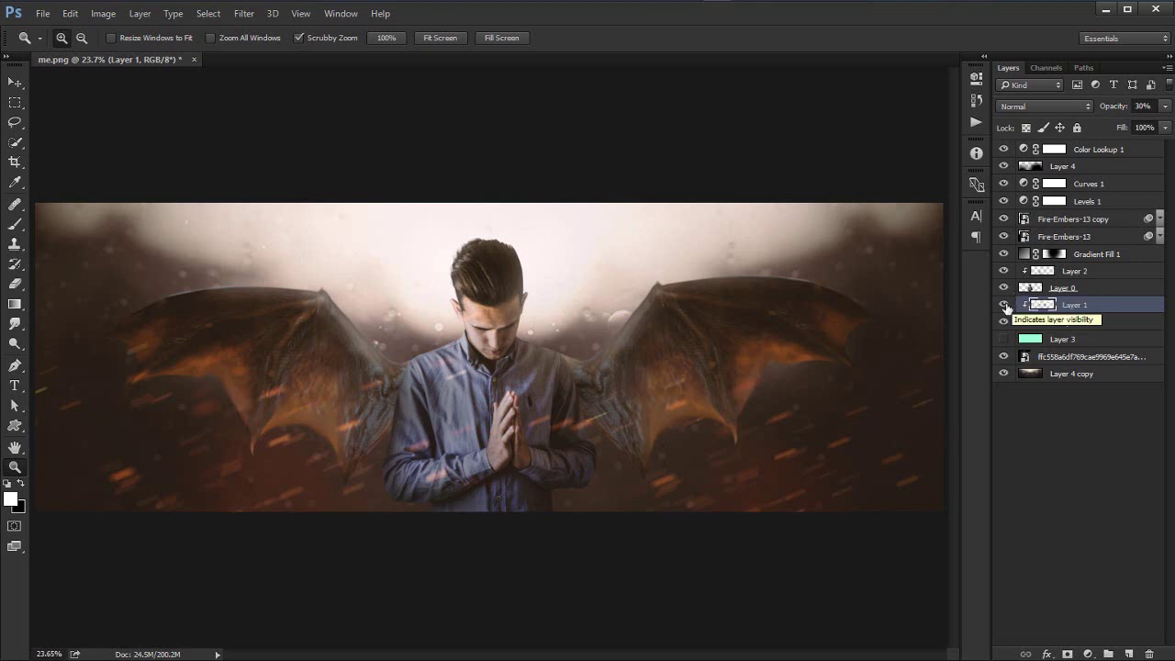
{"action": "left_click_drag", "start_coordinate": [491, 260], "coordinate": [743, 309]}
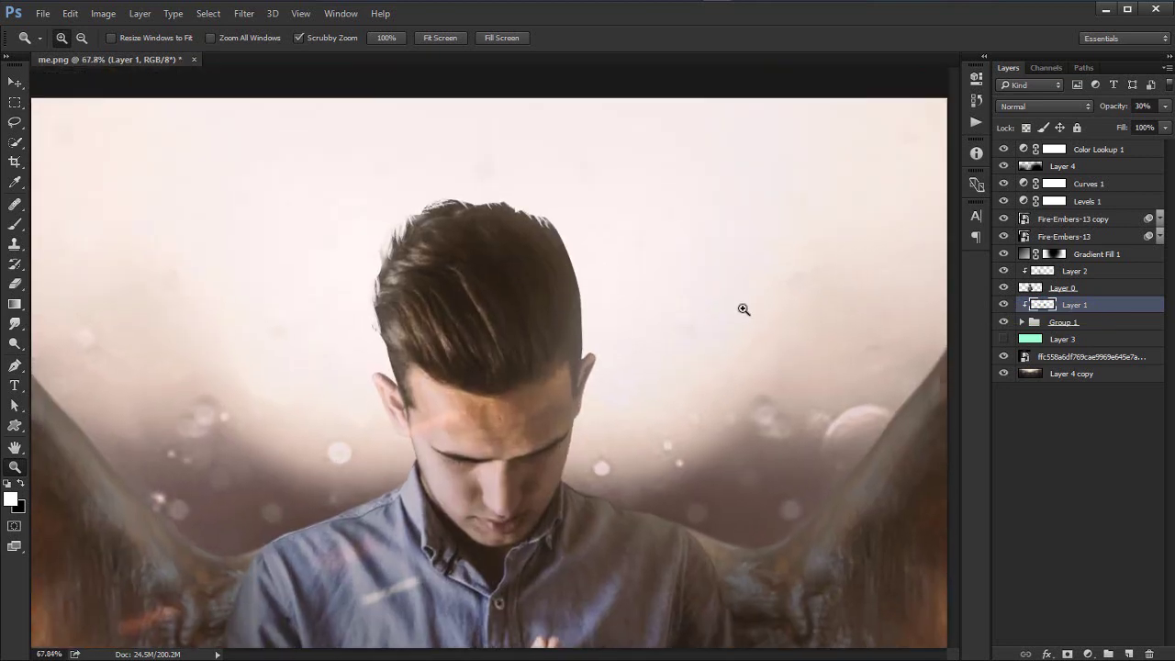
{"action": "left_click", "coordinate": [1107, 272]}
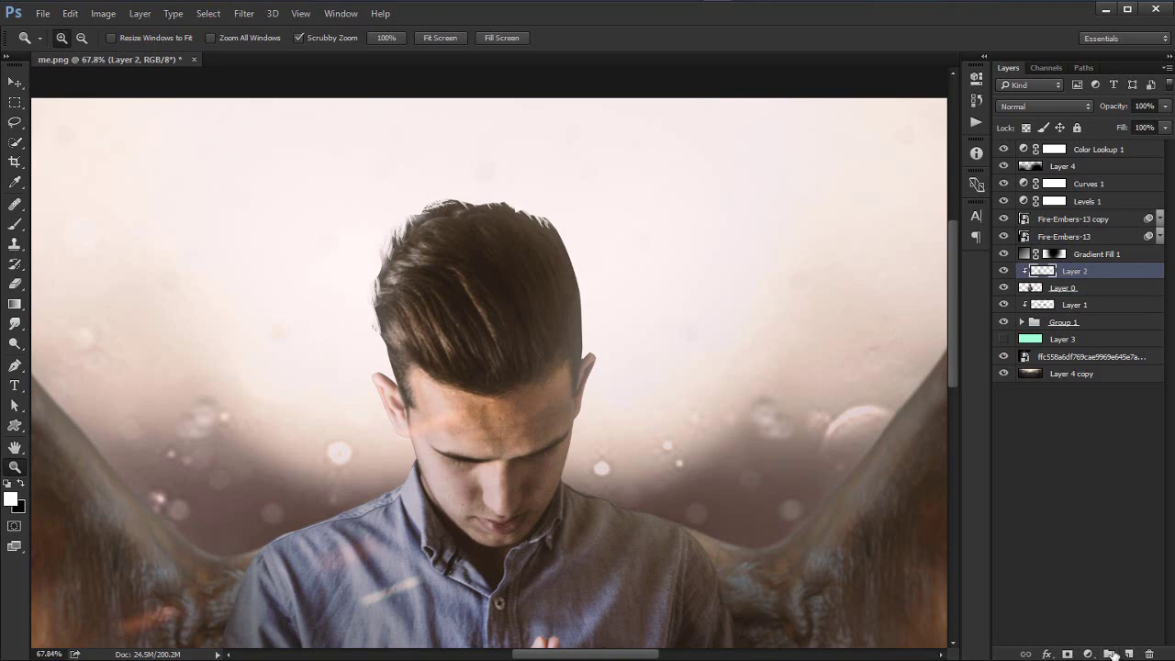
Step: Add a new Layer 5 above Layer 2 and clip it to Layer 2
{"action": "left_click", "coordinate": [1130, 652]}
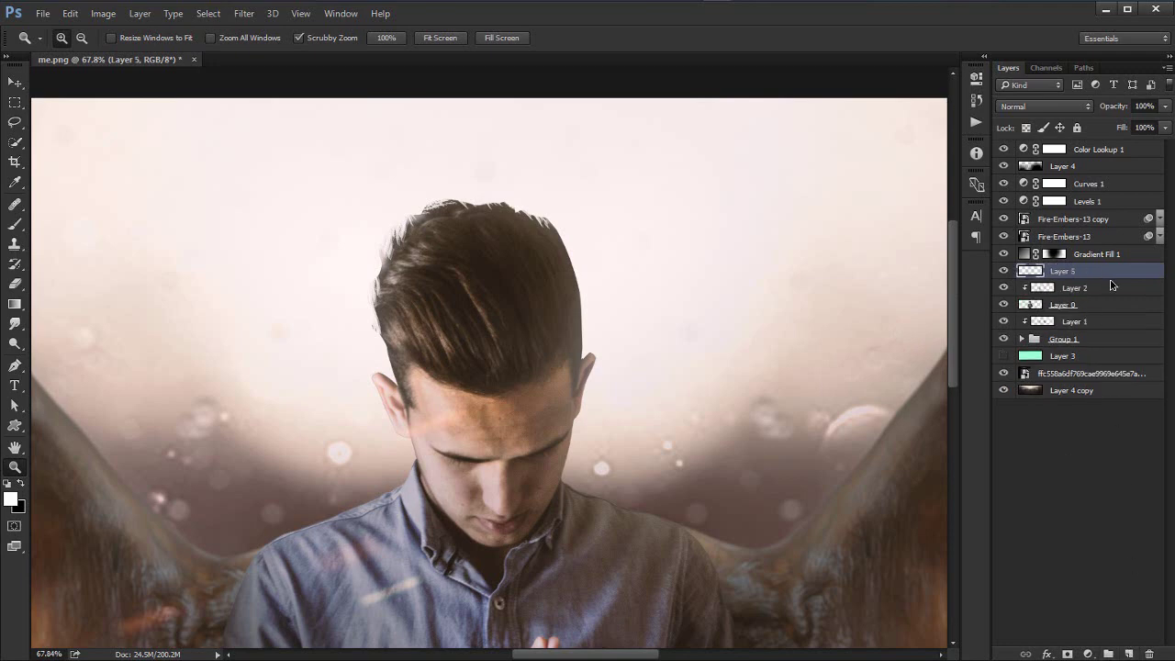
{"action": "right_click", "coordinate": [1143, 431]}
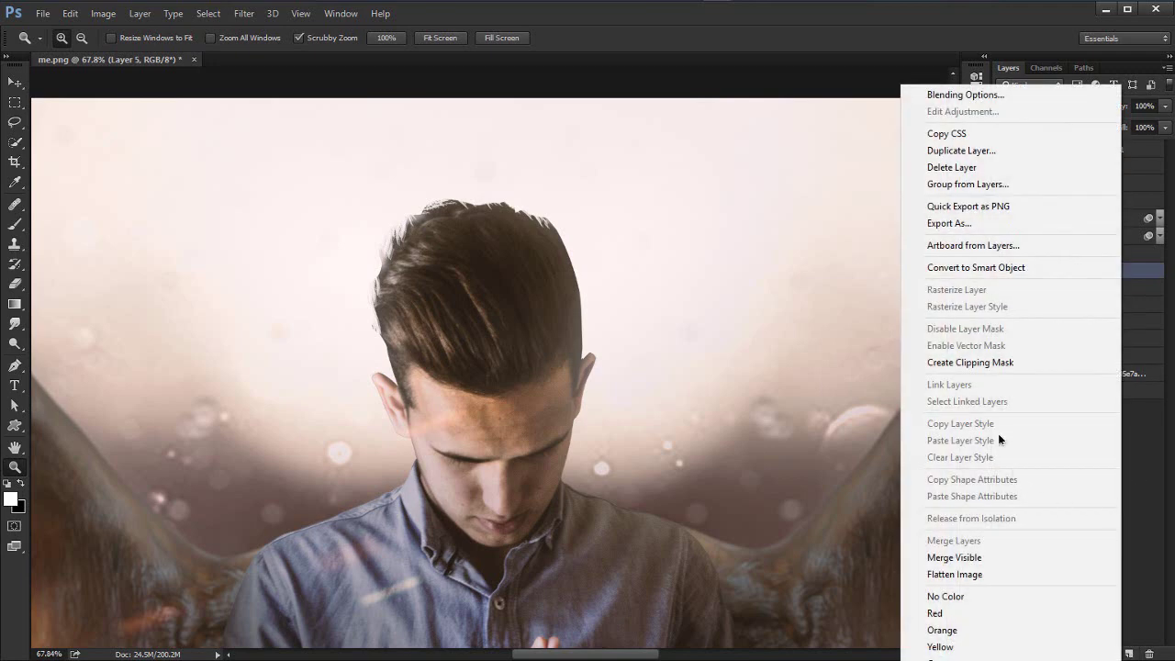
{"action": "left_click", "coordinate": [970, 362]}
Step: Paint white haze over the man's head and fade Layer 5 to 28% opacity
{"action": "key", "text": "b"}
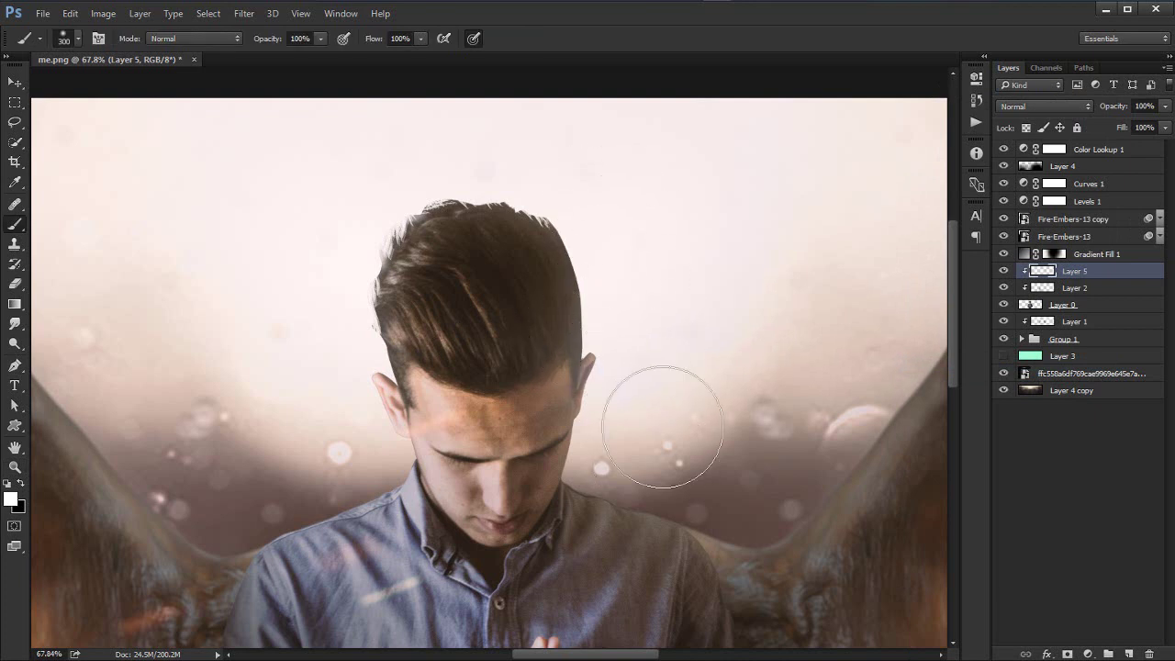
{"action": "left_click_drag", "start_coordinate": [514, 220], "coordinate": [570, 395]}
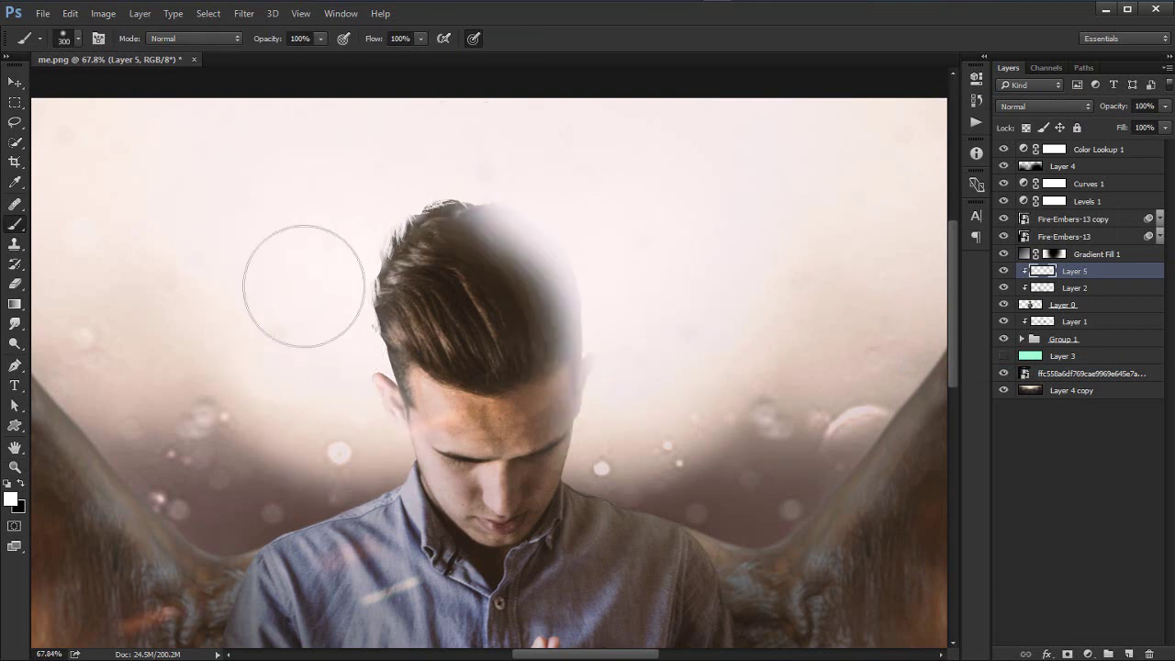
{"action": "left_click_drag", "start_coordinate": [404, 229], "coordinate": [413, 413]}
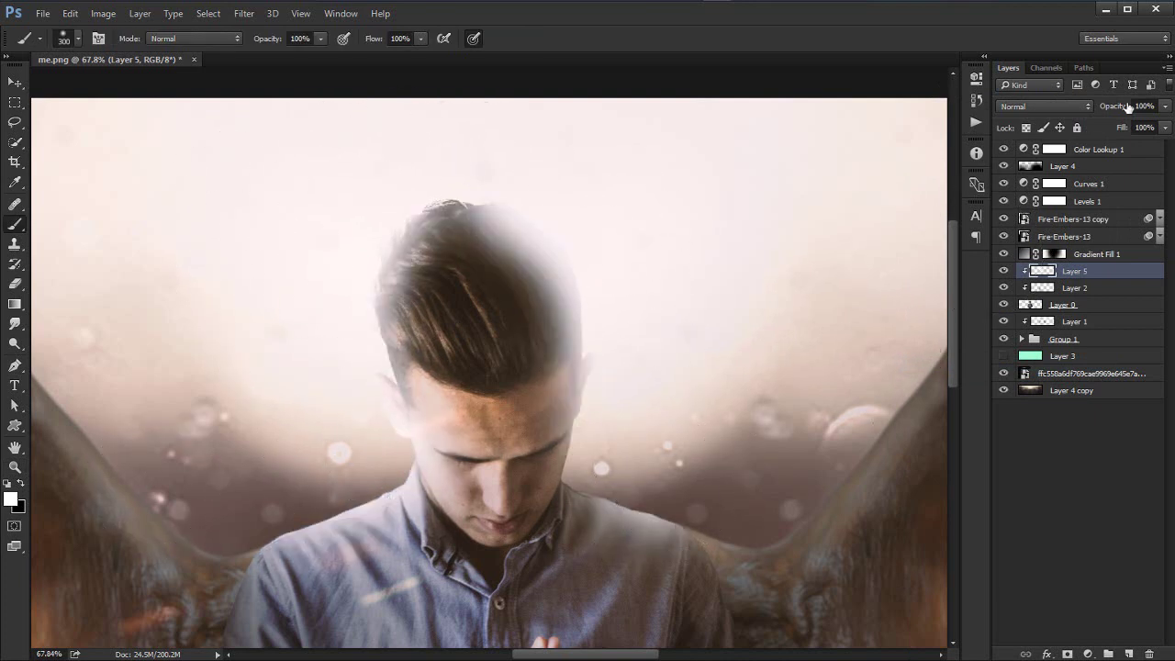
{"action": "key", "text": "ctrl+0"}
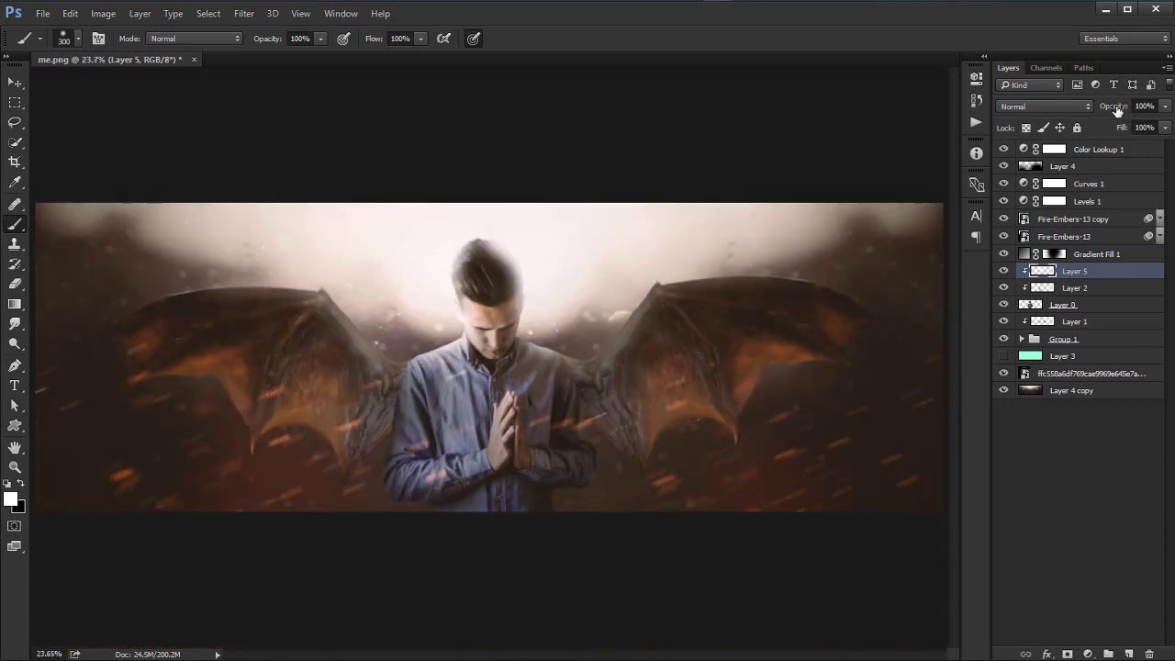
{"action": "left_click", "coordinate": [1115, 107]}
{"action": "left_click_drag", "start_coordinate": [1043, 102], "coordinate": [1062, 106]}
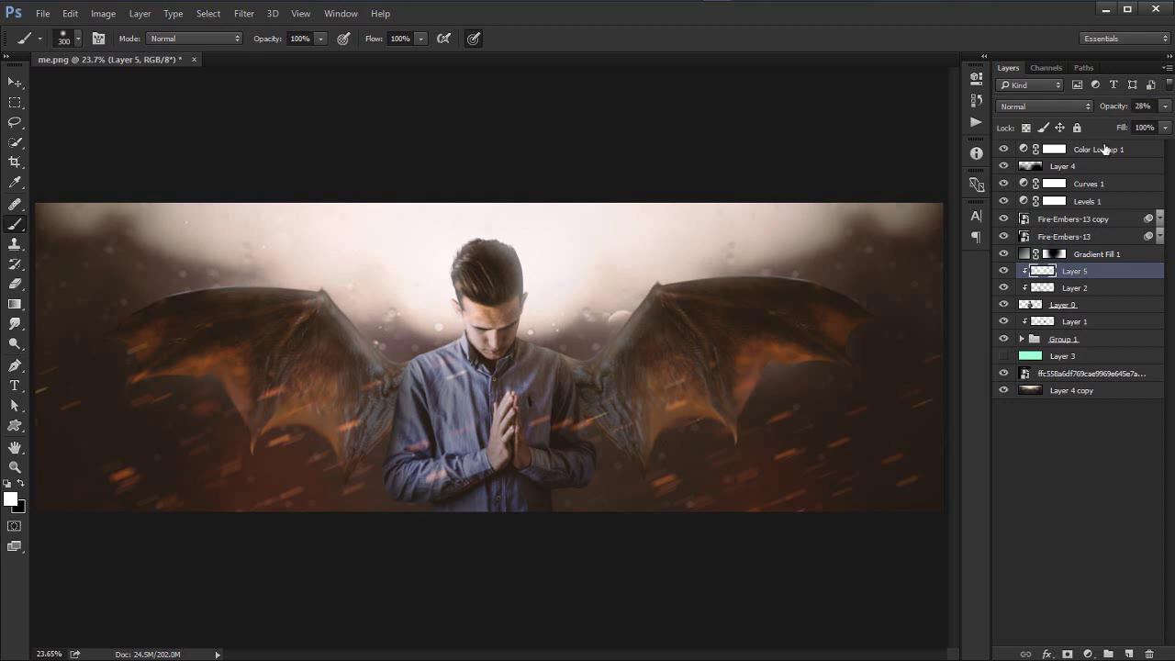
{"action": "left_click", "coordinate": [1106, 149]}
Step: Delete the hidden mint-green Layer 3 and select every layer from Layer 4 copy to Color Lookup 1
{"action": "left_click", "coordinate": [1066, 358]}
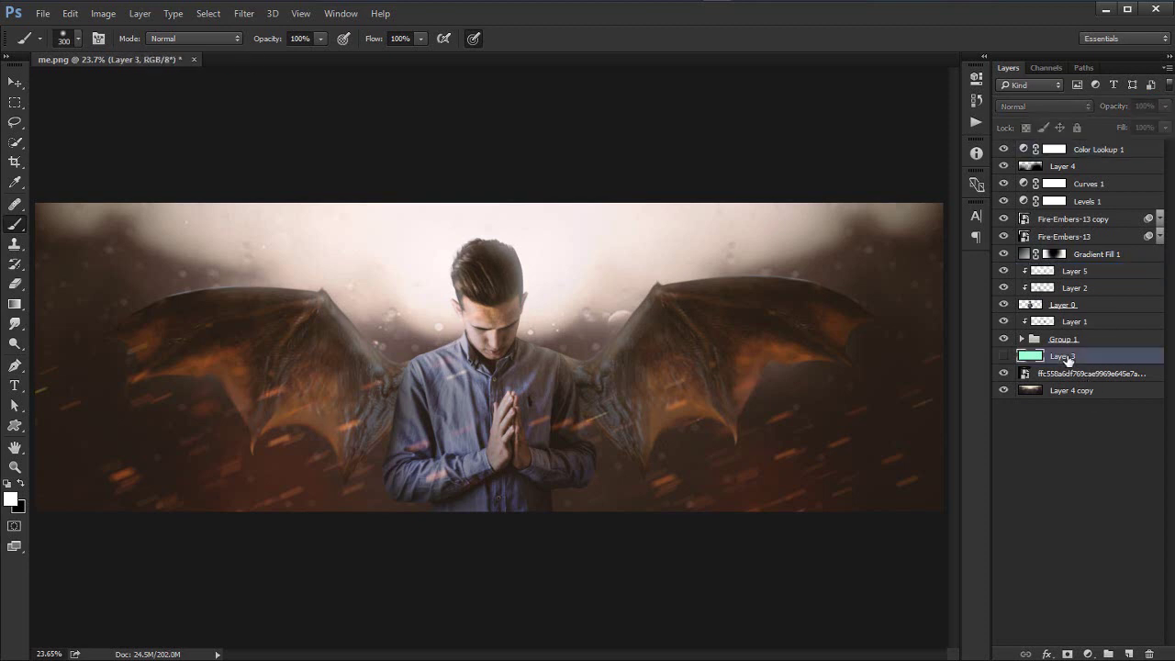
{"action": "key", "text": "Delete"}
{"action": "left_click", "coordinate": [1101, 374]}
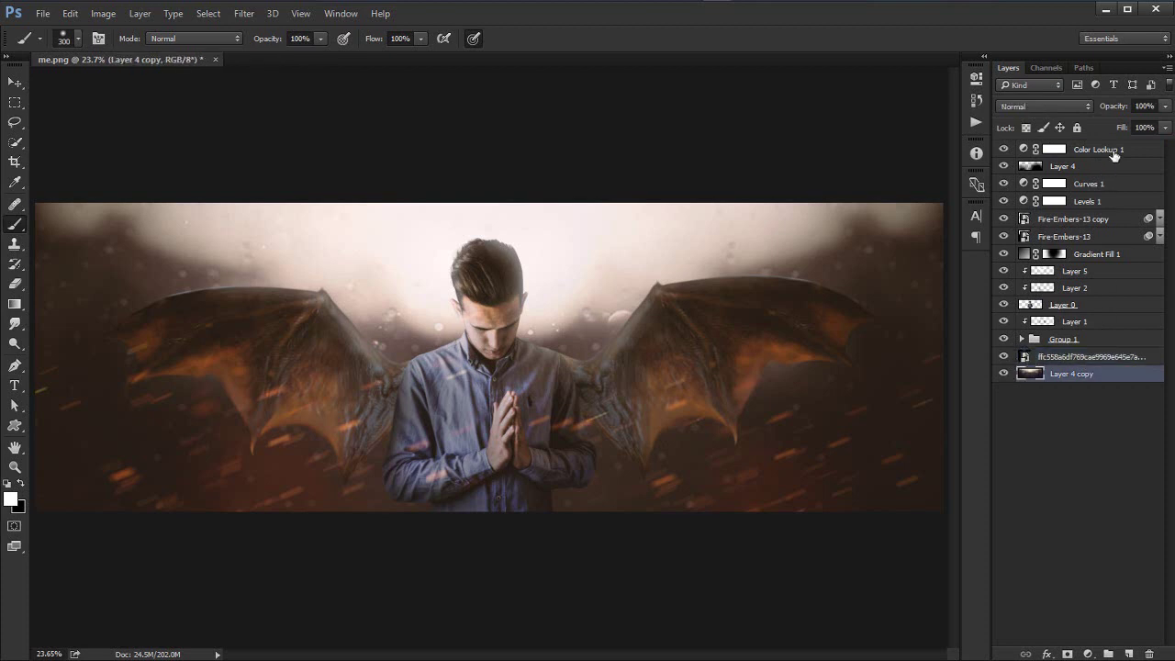
{"action": "left_click", "coordinate": [1115, 151], "text": "shift"}
Step: Gather the selected layers into Group 2 and duplicate it as Group 2 copy
{"action": "left_click_drag", "start_coordinate": [1084, 376], "coordinate": [1110, 653]}
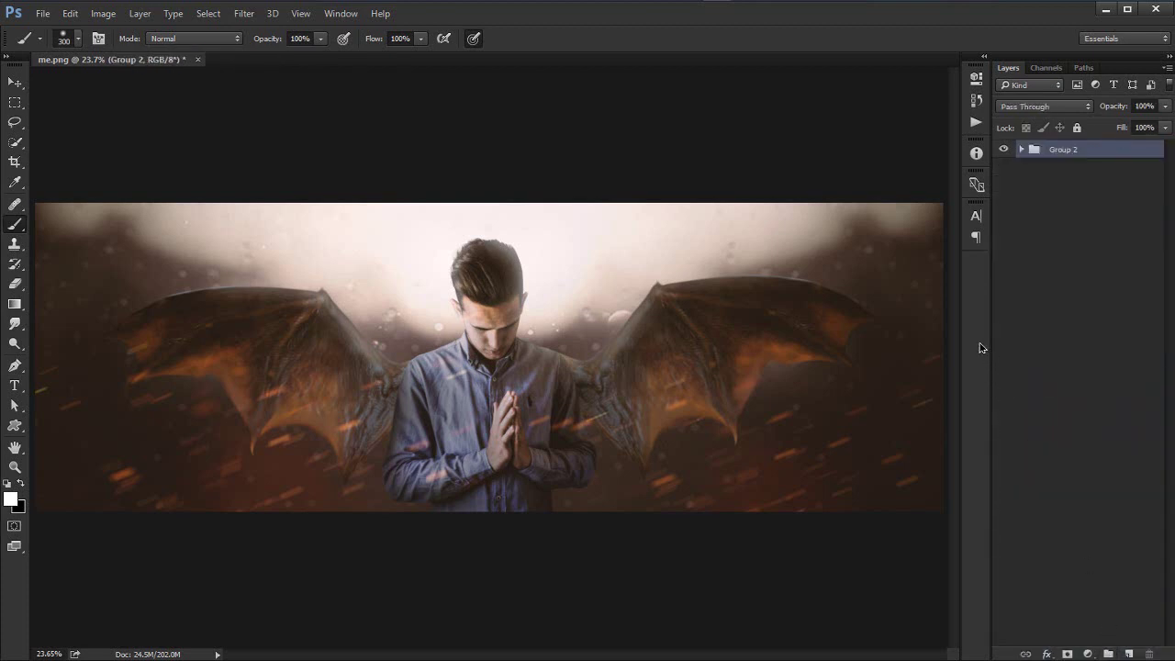
{"action": "key", "text": "ctrl+j"}
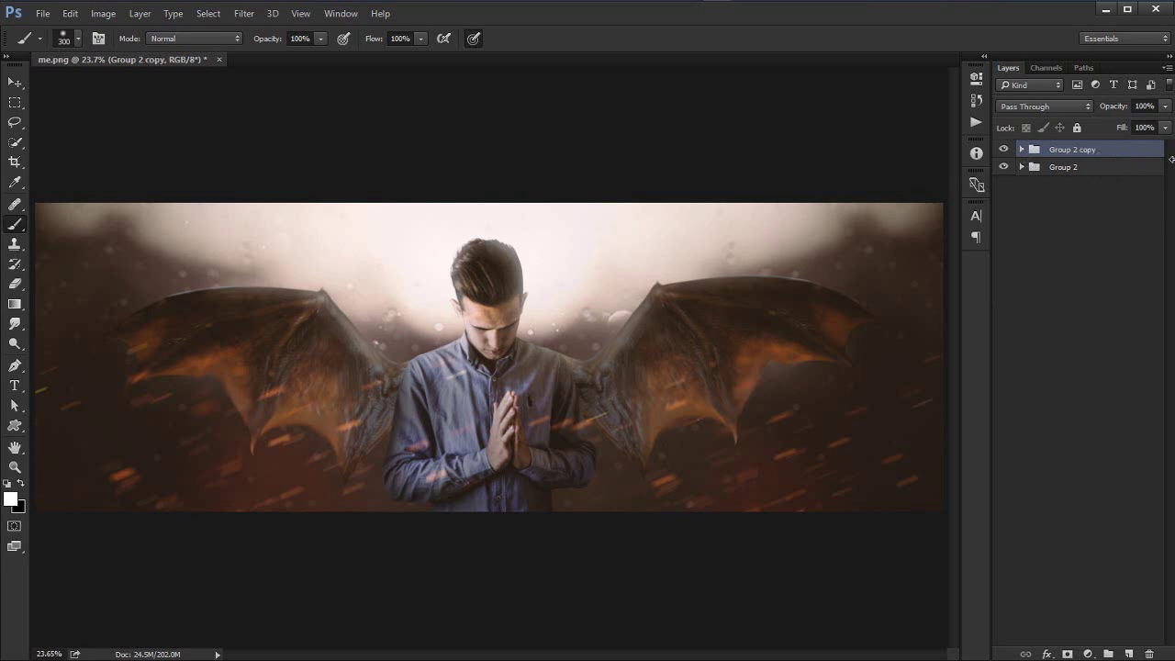
{"action": "right_click", "coordinate": [1124, 150]}
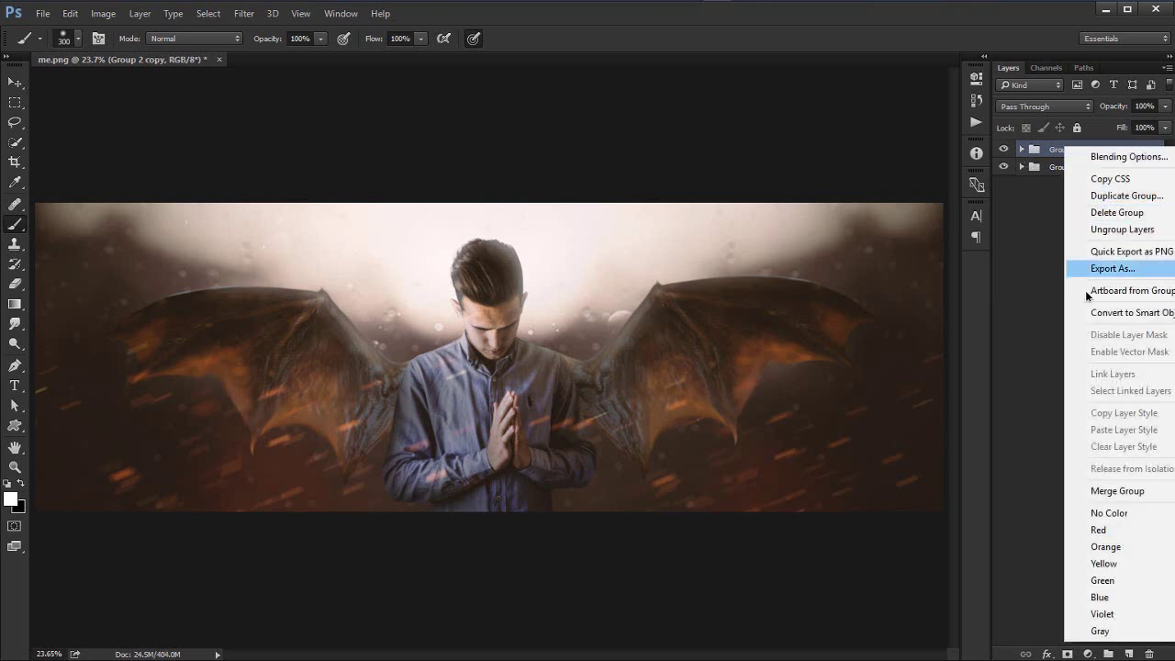
Step: Convert Group 2 copy to a smart object, then drag it to the trash
{"action": "left_click", "coordinate": [1134, 313]}
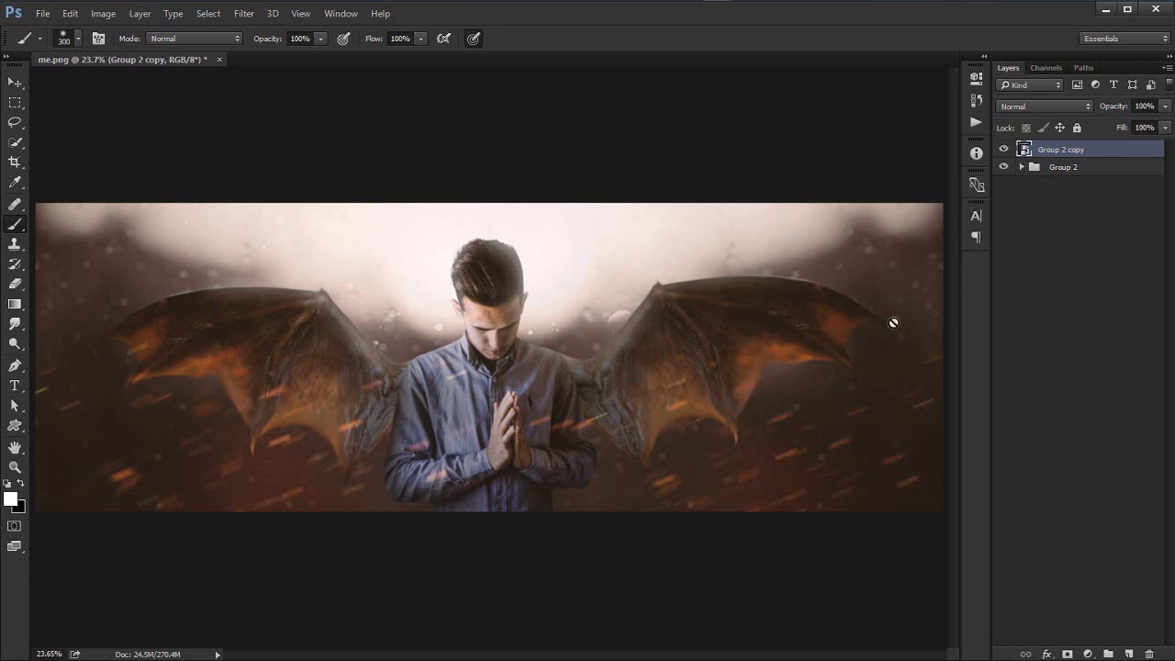
{"action": "left_click_drag", "start_coordinate": [1085, 152], "coordinate": [1150, 653]}
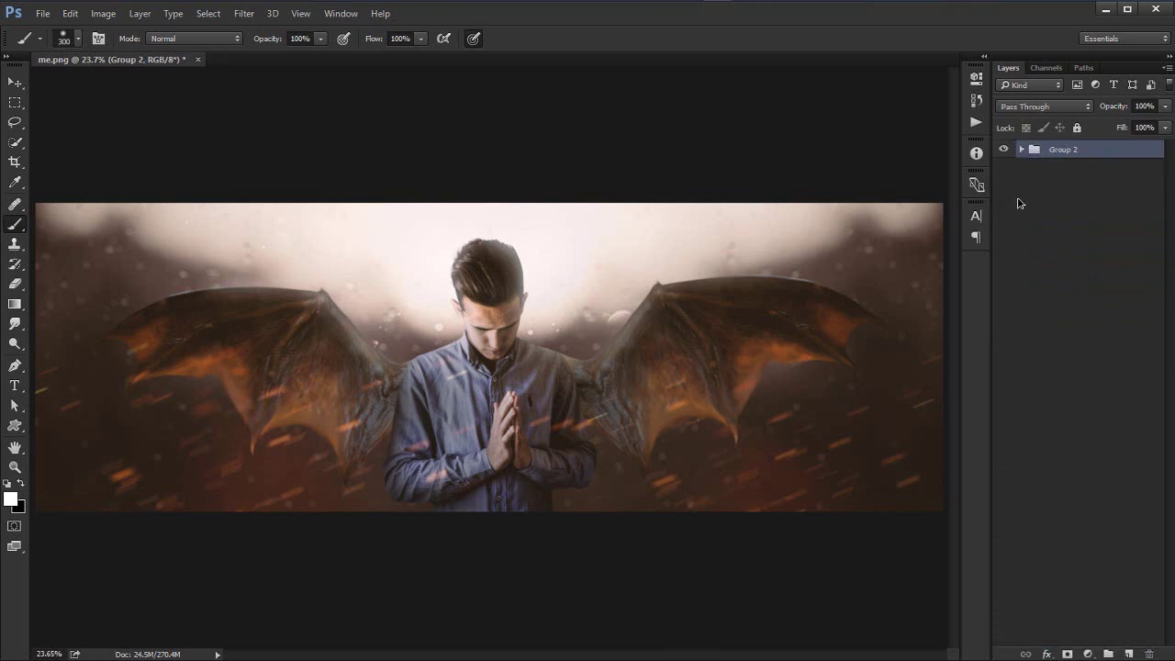
Step: Expand Group 2 and add a new layer clipped to Layer 1
{"action": "left_click", "coordinate": [1021, 150]}
{"action": "key", "text": "z"}
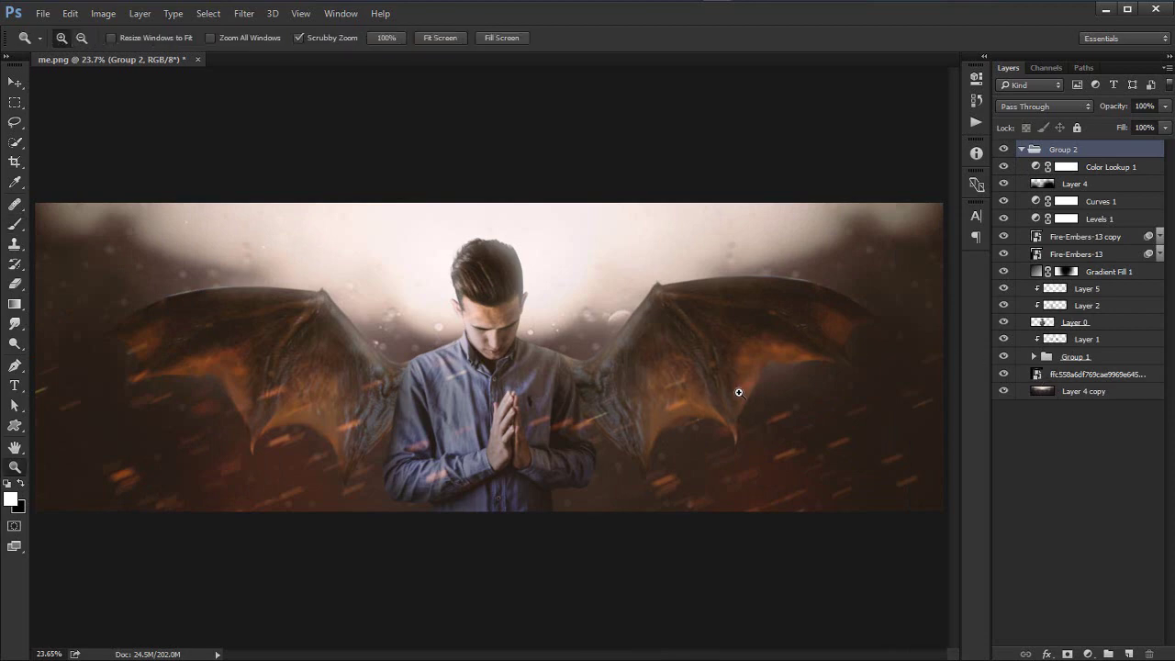
{"action": "left_click_drag", "start_coordinate": [740, 391], "coordinate": [667, 380]}
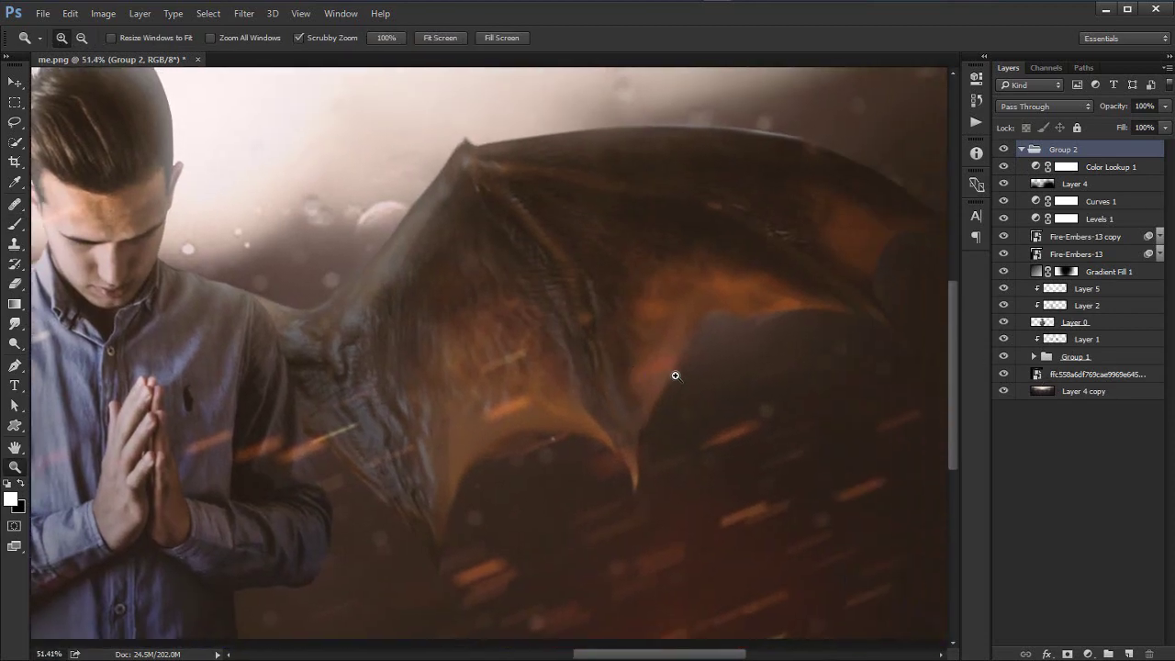
{"action": "key", "text": "b"}
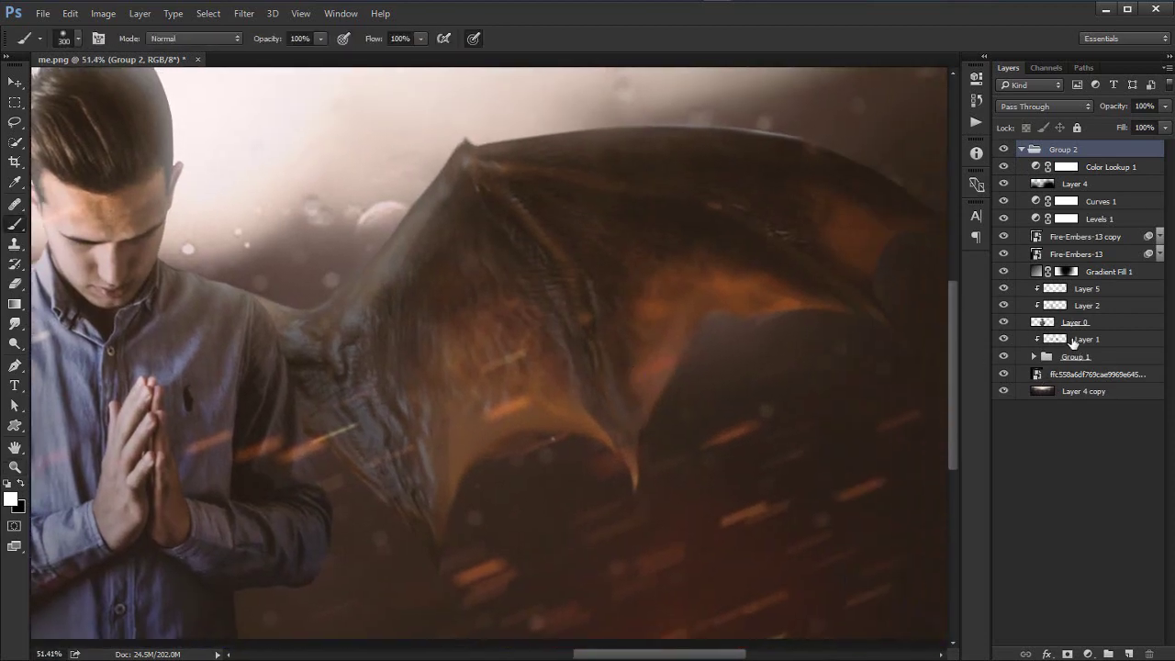
{"action": "left_click", "coordinate": [1074, 342]}
{"action": "left_click", "coordinate": [1131, 653]}
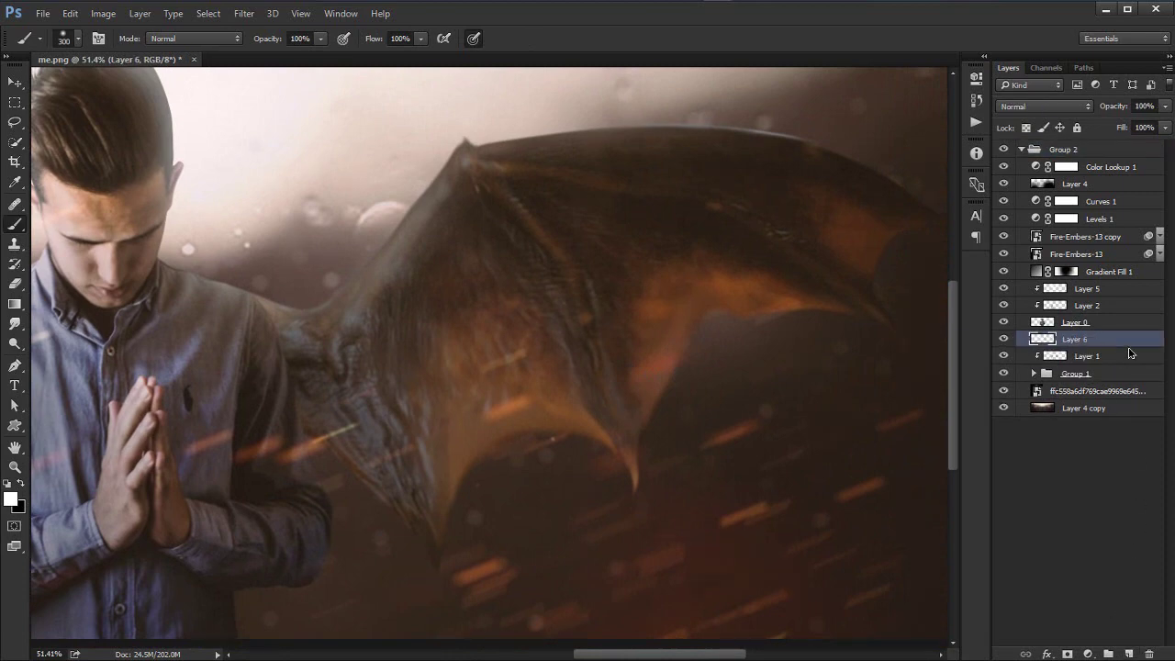
{"action": "right_click", "coordinate": [1133, 339]}
{"action": "left_click", "coordinate": [974, 363]}
Step: Paint black with an enlarged brush to darken the lower parts of both wings
{"action": "key", "text": "x"}
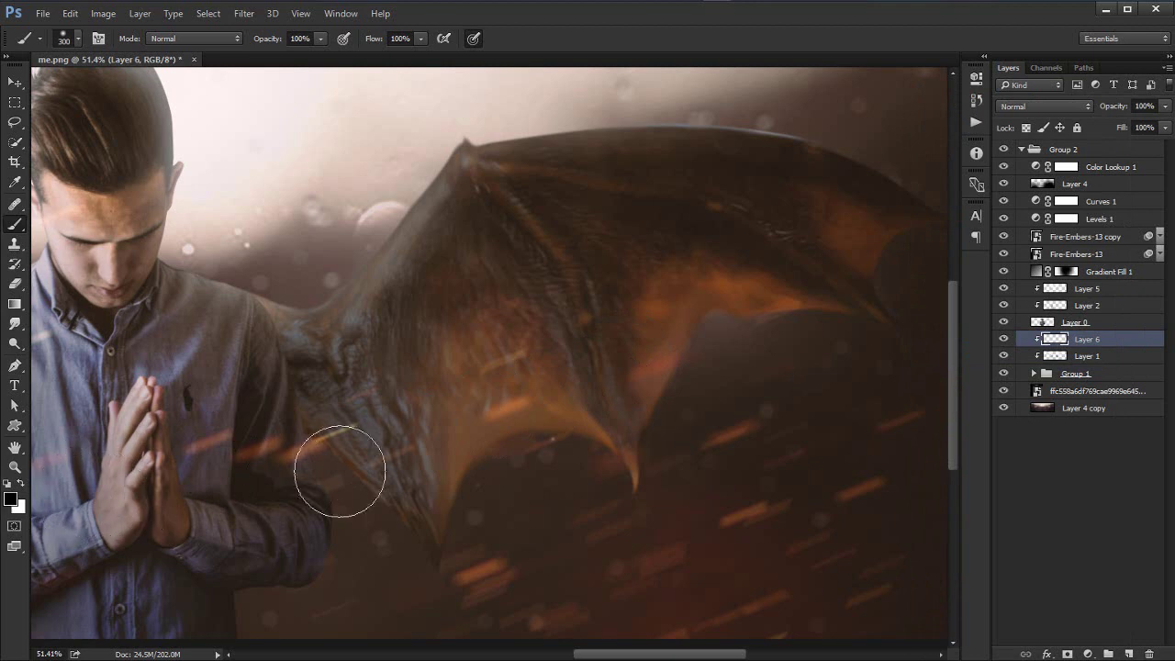
{"action": "key", "text": "bracketright"}
{"action": "key", "text": "bracketright"}
{"action": "key", "text": "bracketright"}
{"action": "key", "text": "bracketright"}
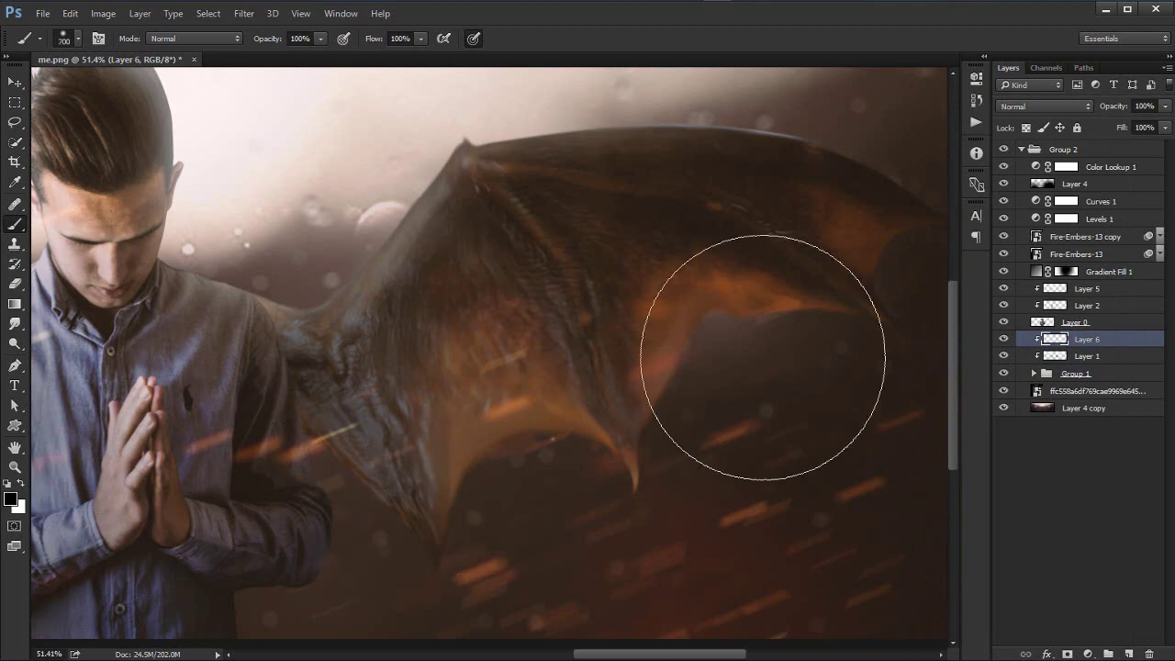
{"action": "key", "text": "bracketright"}
{"action": "left_click_drag", "start_coordinate": [713, 341], "coordinate": [590, 360]}
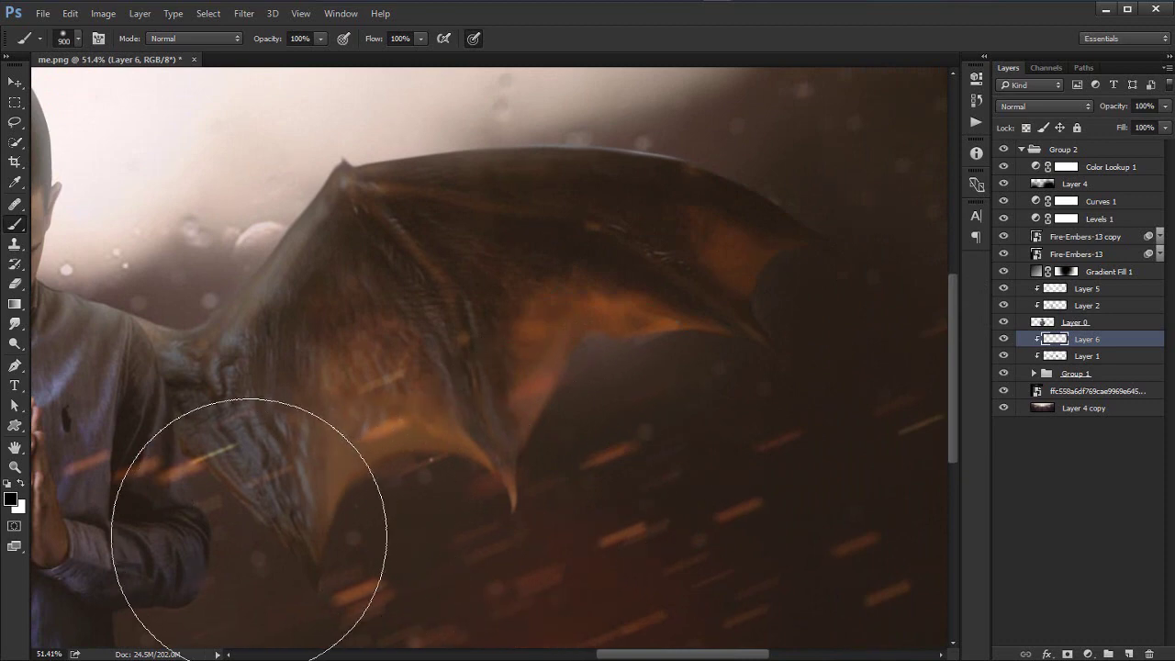
{"action": "mouse_move", "coordinate": [249, 528]}
{"action": "left_mouse_down"}
{"action": "mouse_move", "coordinate": [428, 498]}
{"action": "mouse_move", "coordinate": [501, 459]}
{"action": "mouse_move", "coordinate": [561, 446]}
{"action": "mouse_move", "coordinate": [502, 445]}
{"action": "left_mouse_up"}
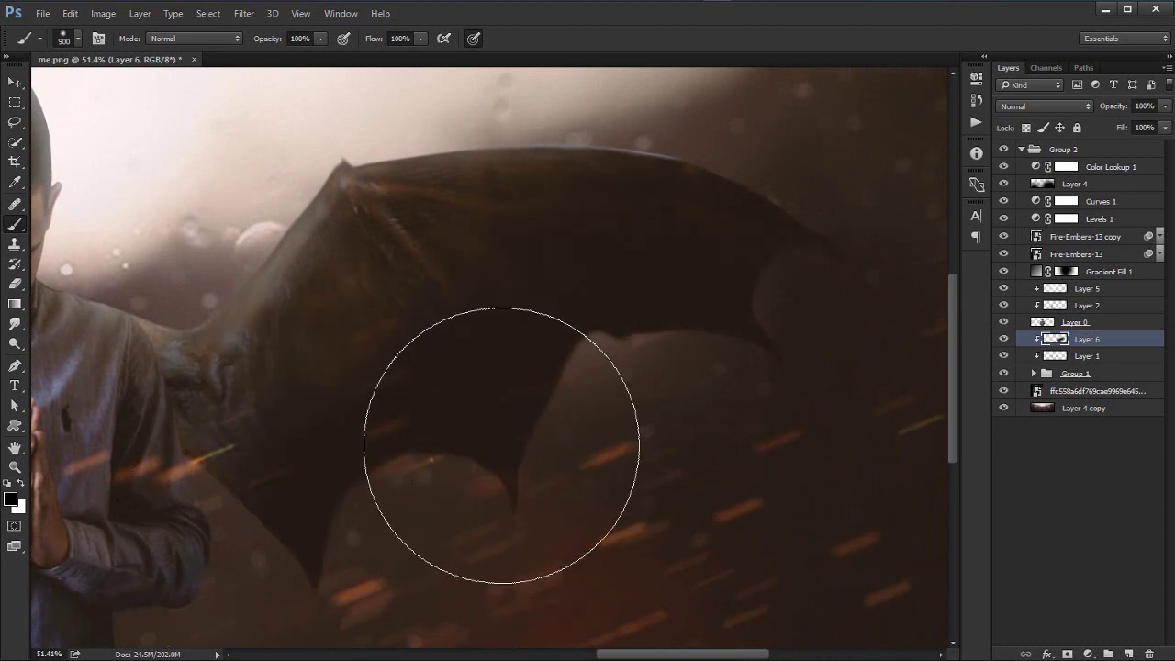
{"action": "left_click_drag", "start_coordinate": [281, 493], "coordinate": [747, 337]}
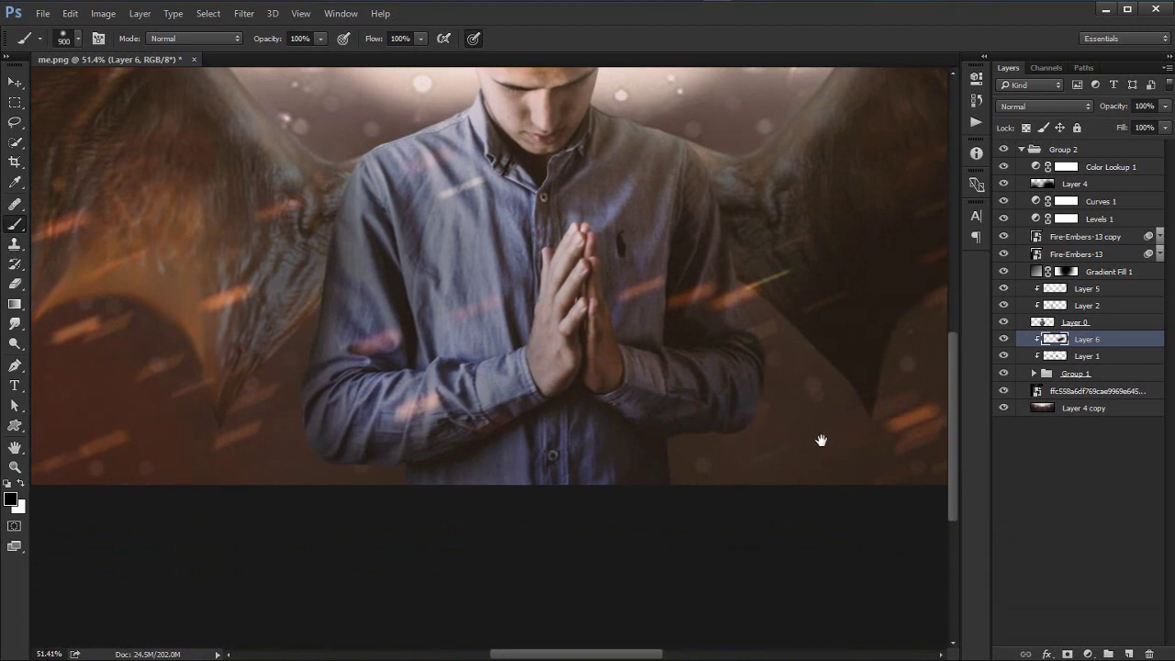
{"action": "left_click_drag", "start_coordinate": [357, 237], "coordinate": [810, 369]}
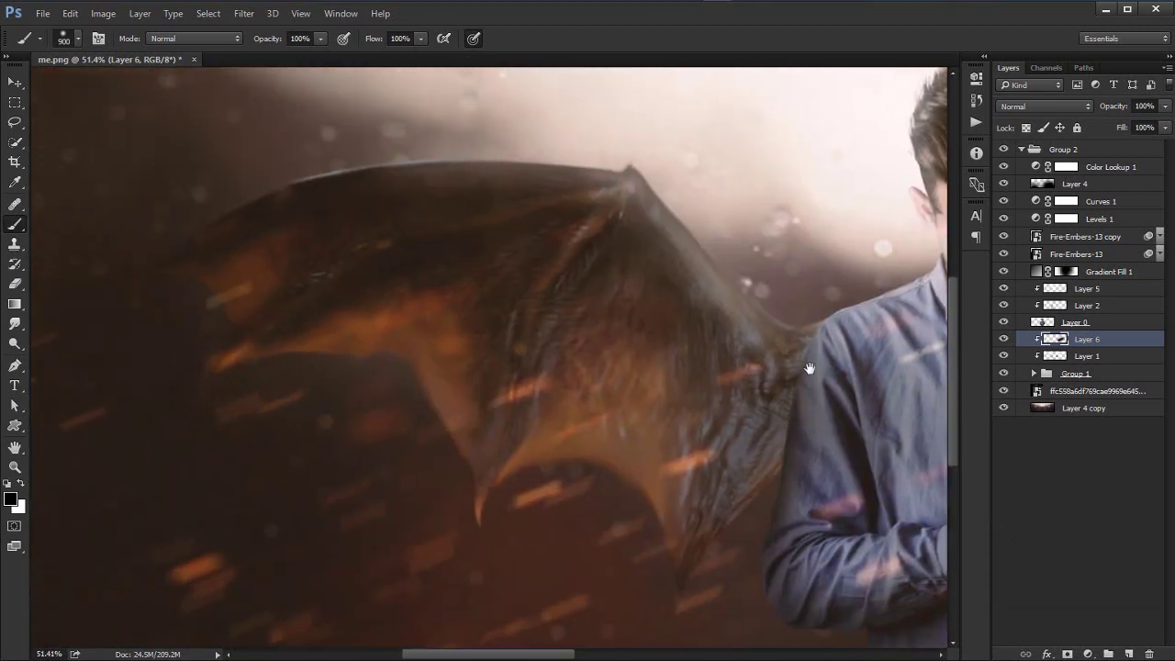
{"action": "mouse_move", "coordinate": [695, 525]}
{"action": "left_mouse_down"}
{"action": "mouse_move", "coordinate": [390, 446]}
{"action": "mouse_move", "coordinate": [212, 400]}
{"action": "mouse_move", "coordinate": [147, 397]}
{"action": "left_mouse_up"}
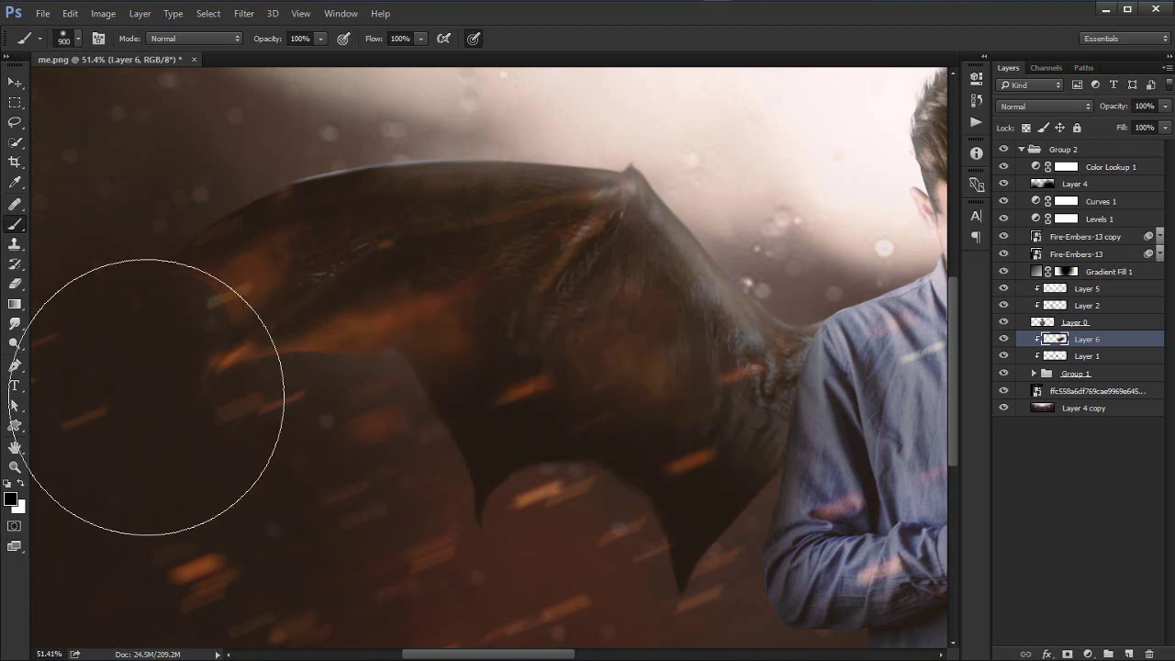
{"action": "key", "text": "ctrl+z"}
{"action": "key", "text": "ctrl+0"}
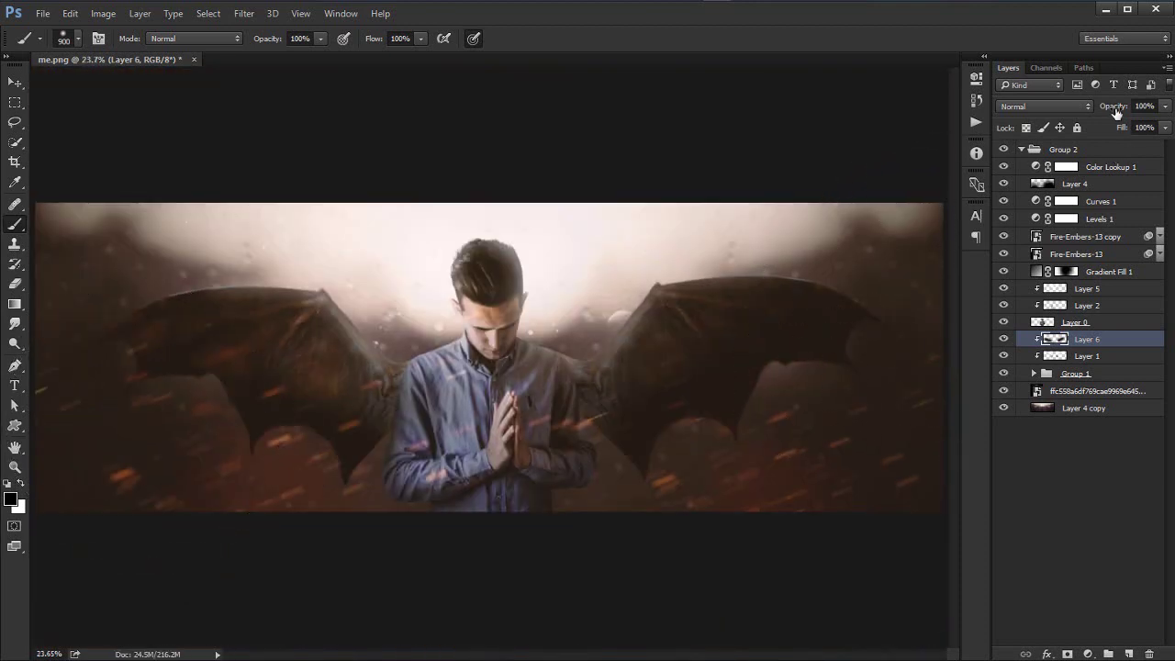
Step: Lower Layer 6's opacity from 60% to 35% and collapse Group 2
{"action": "left_click_drag", "start_coordinate": [1123, 107], "coordinate": [1092, 111]}
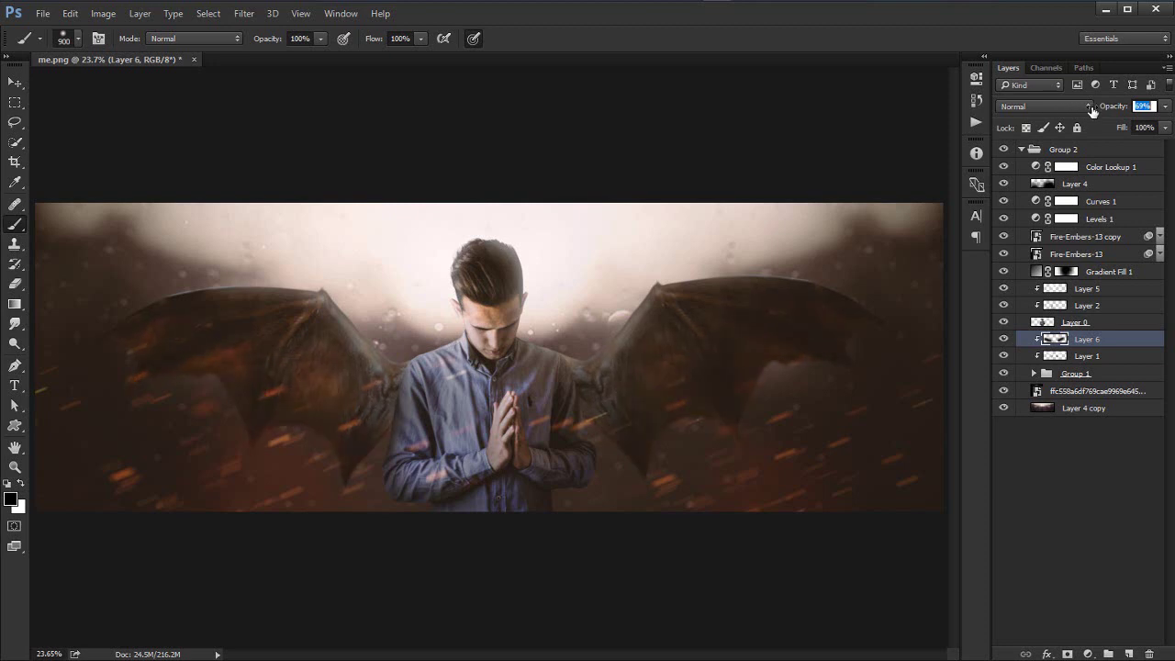
{"action": "key", "text": "Return"}
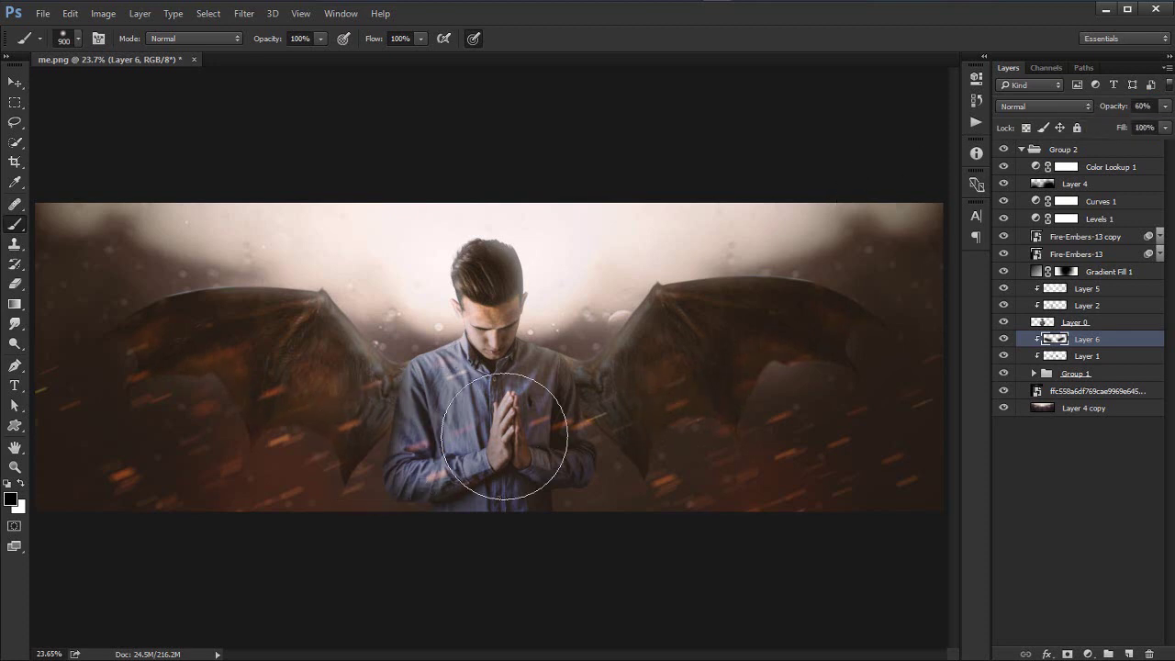
{"action": "left_click", "coordinate": [1005, 341]}
{"action": "left_click", "coordinate": [1004, 341]}
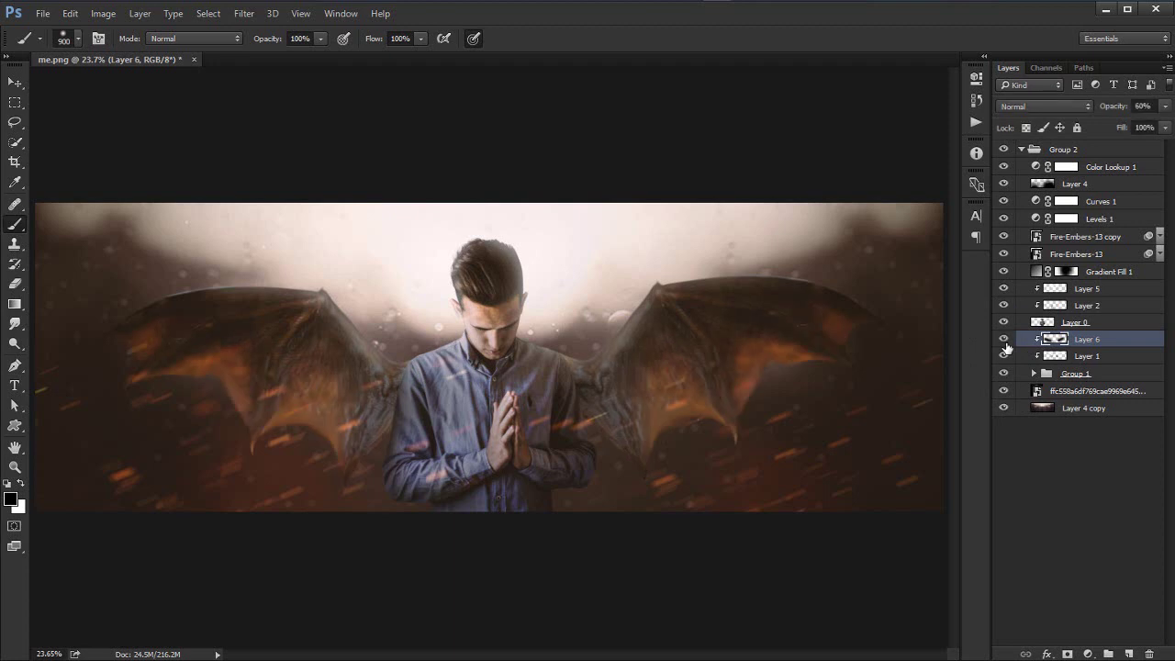
{"action": "mouse_move", "coordinate": [1114, 107]}
{"action": "left_mouse_down"}
{"action": "mouse_move", "coordinate": [1078, 113]}
{"action": "mouse_move", "coordinate": [1099, 112]}
{"action": "left_mouse_up"}
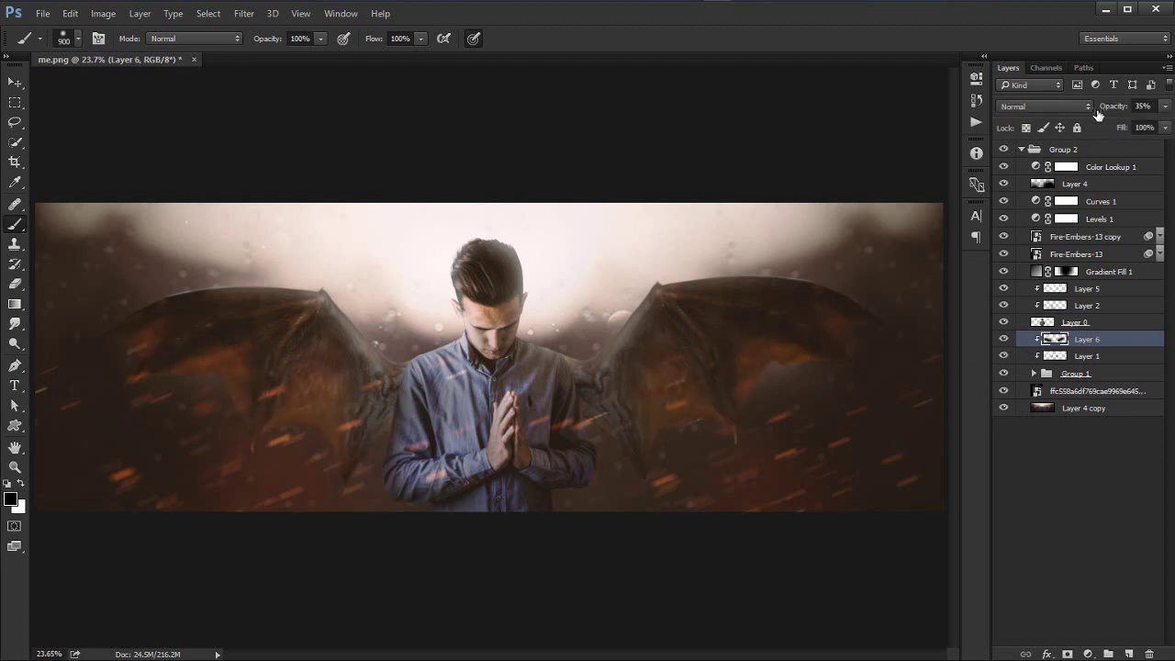
{"action": "left_click", "coordinate": [1022, 149]}
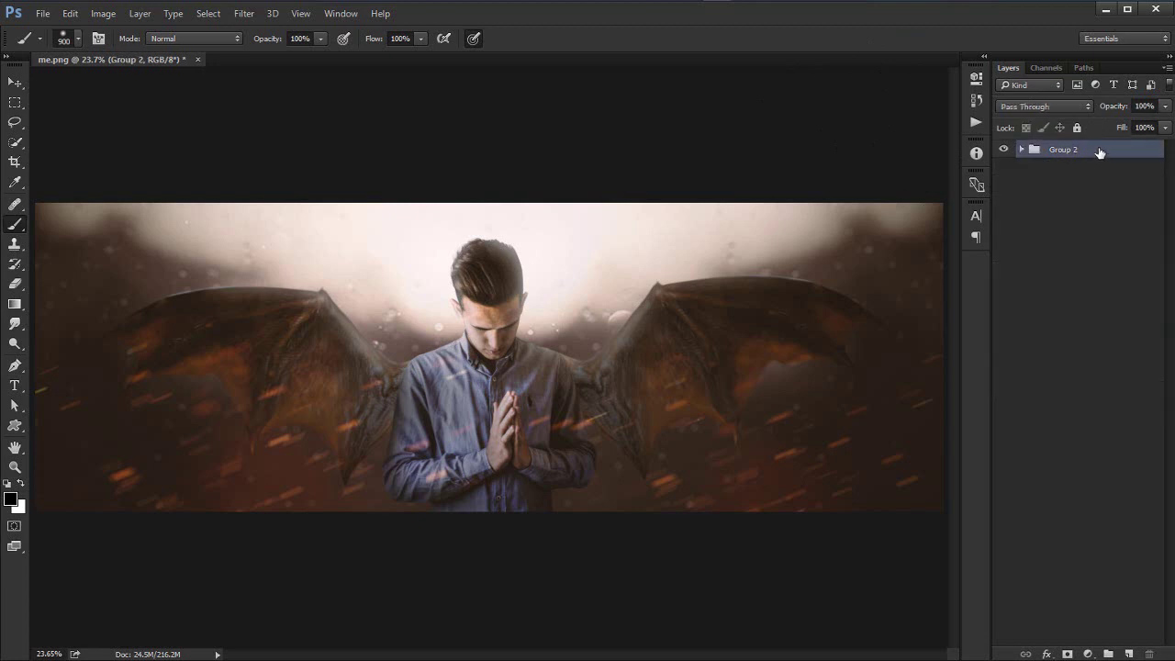
Step: Duplicate Group 2 and convert Group 2 copy into a merged smart object
{"action": "key", "text": "ctrl+j"}
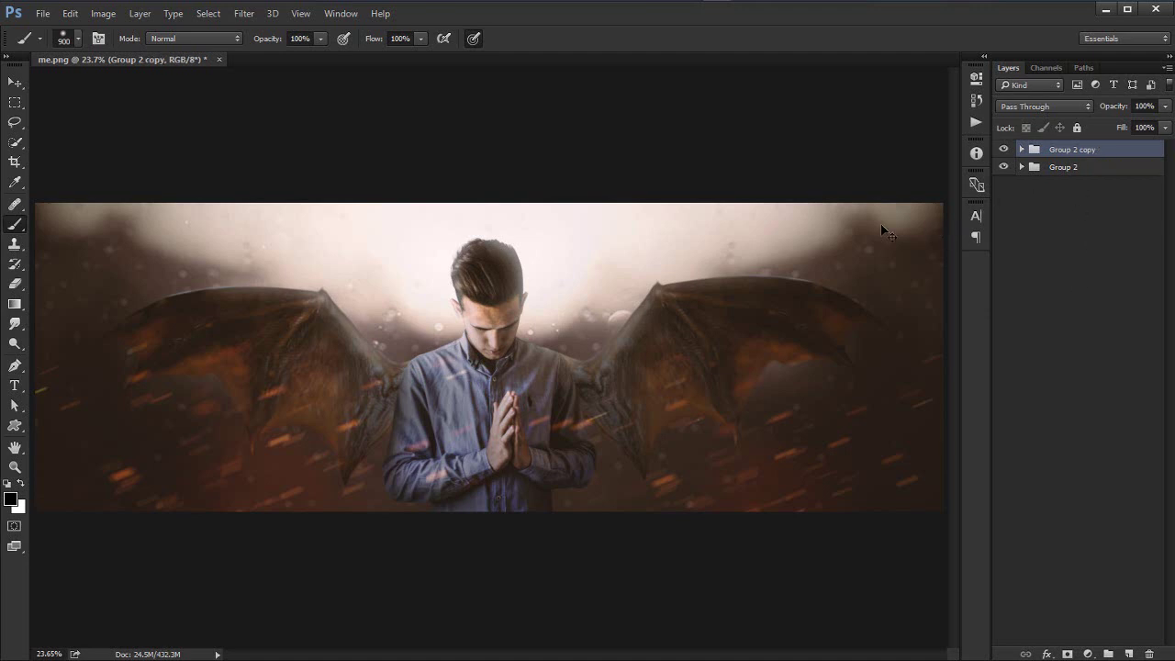
{"action": "right_click", "coordinate": [1067, 154]}
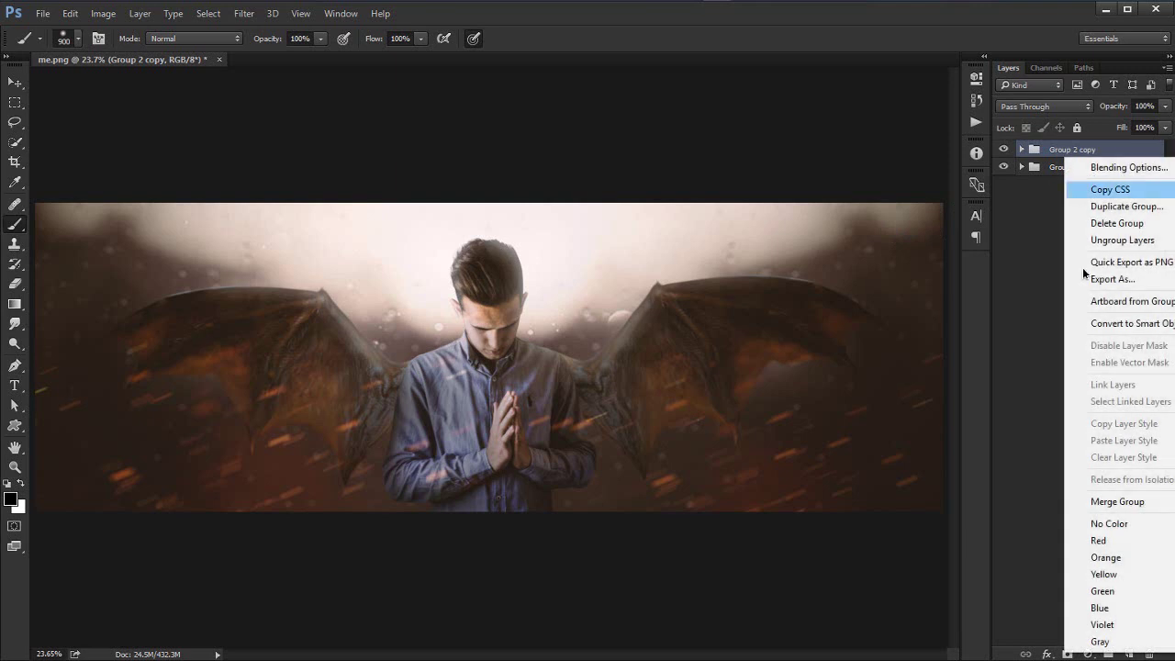
{"action": "left_click", "coordinate": [1124, 324]}
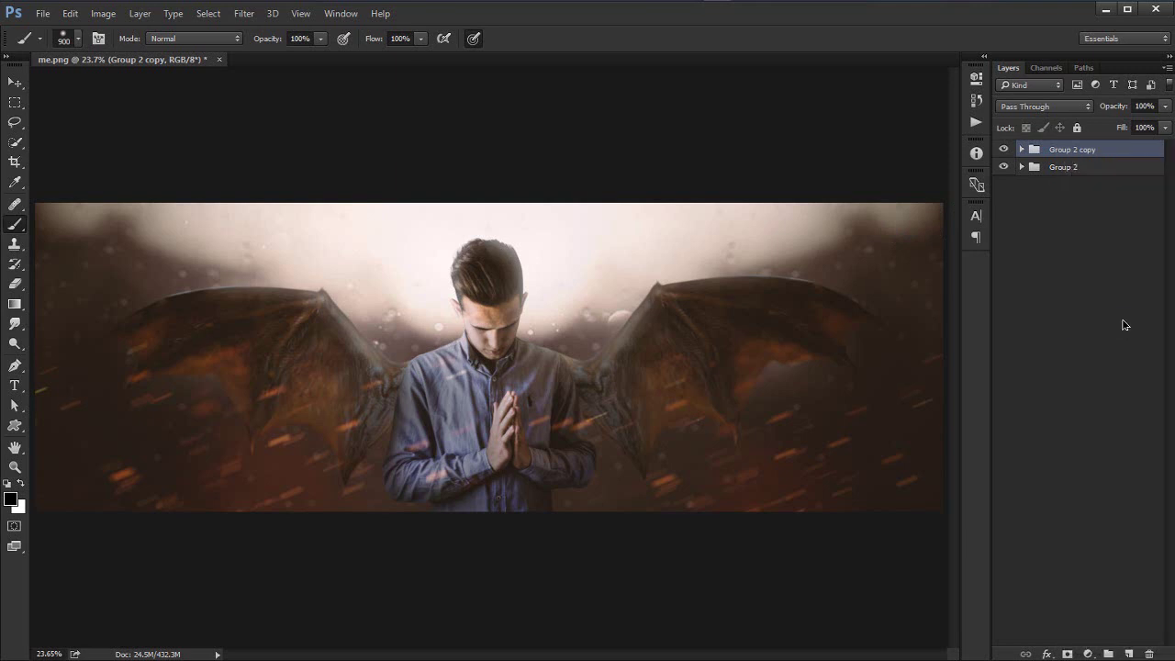
{"action": "key", "text": "ctrl+e"}
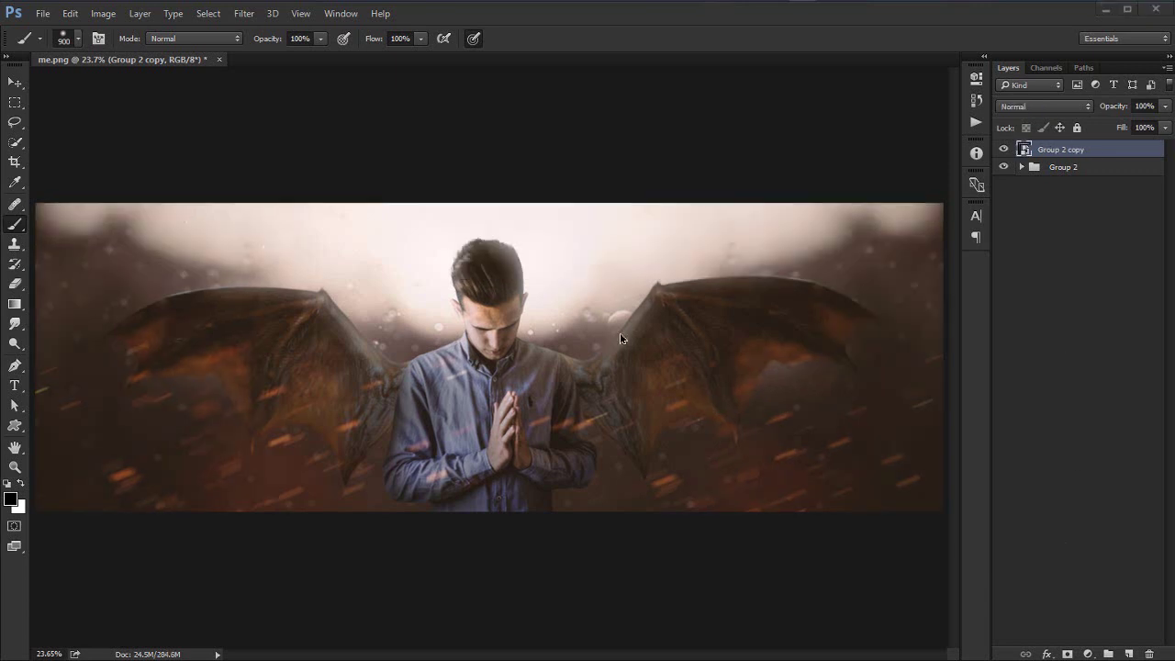
Step: Launch the Magic Bullet PhotoLooks filter on Group 2 copy
{"action": "left_click", "coordinate": [245, 16]}
{"action": "mouse_move", "coordinate": [386, 334]}
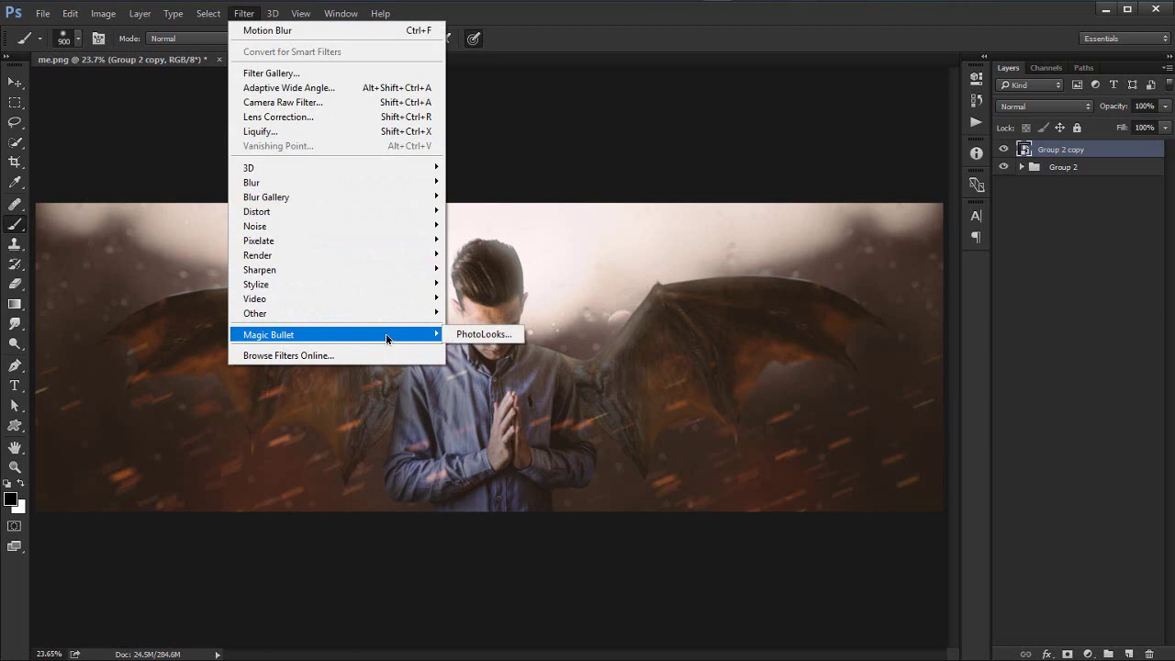
{"action": "left_click", "coordinate": [491, 335]}
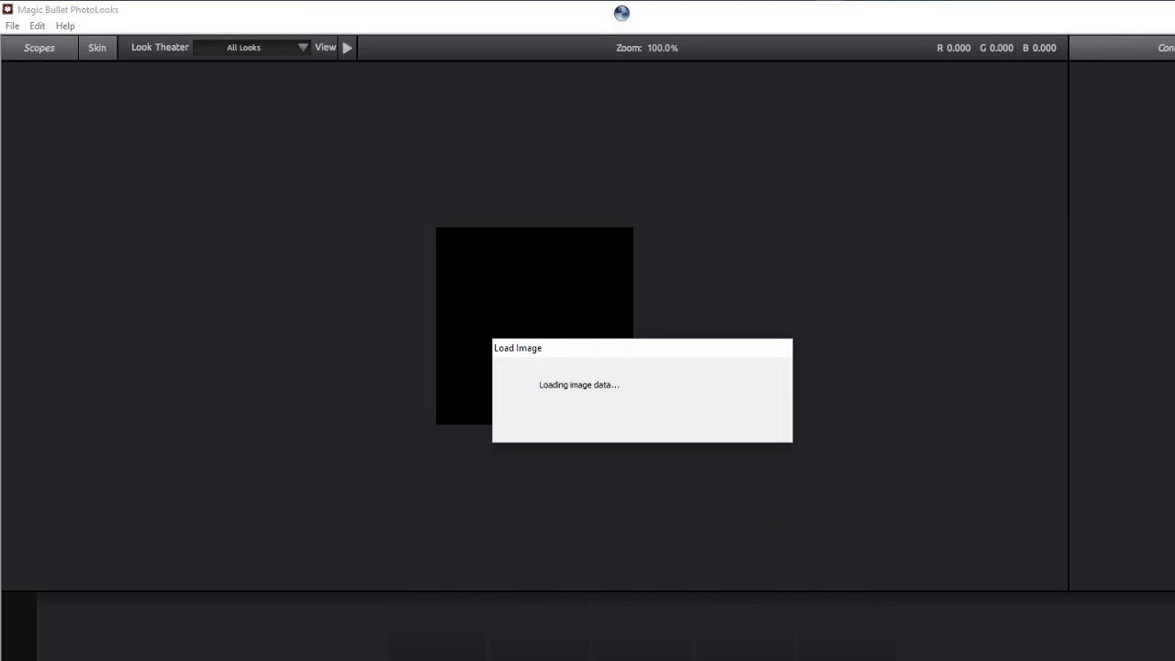
{"action": "right_click", "coordinate": [395, 1]}
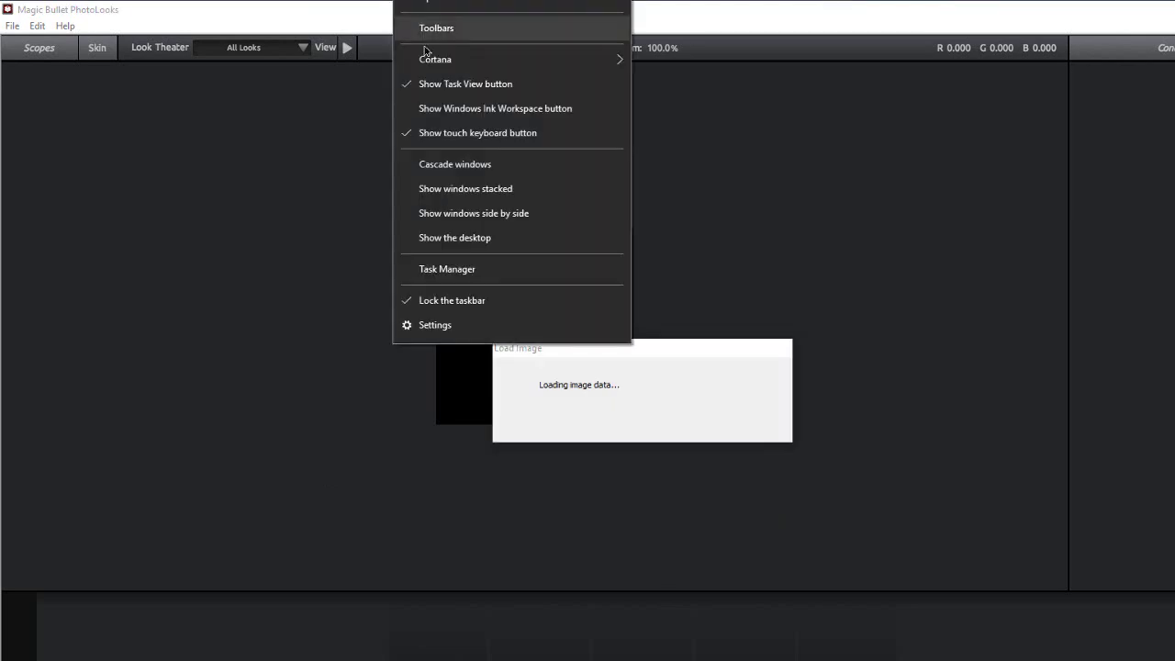
{"action": "left_click", "coordinate": [42, 375]}
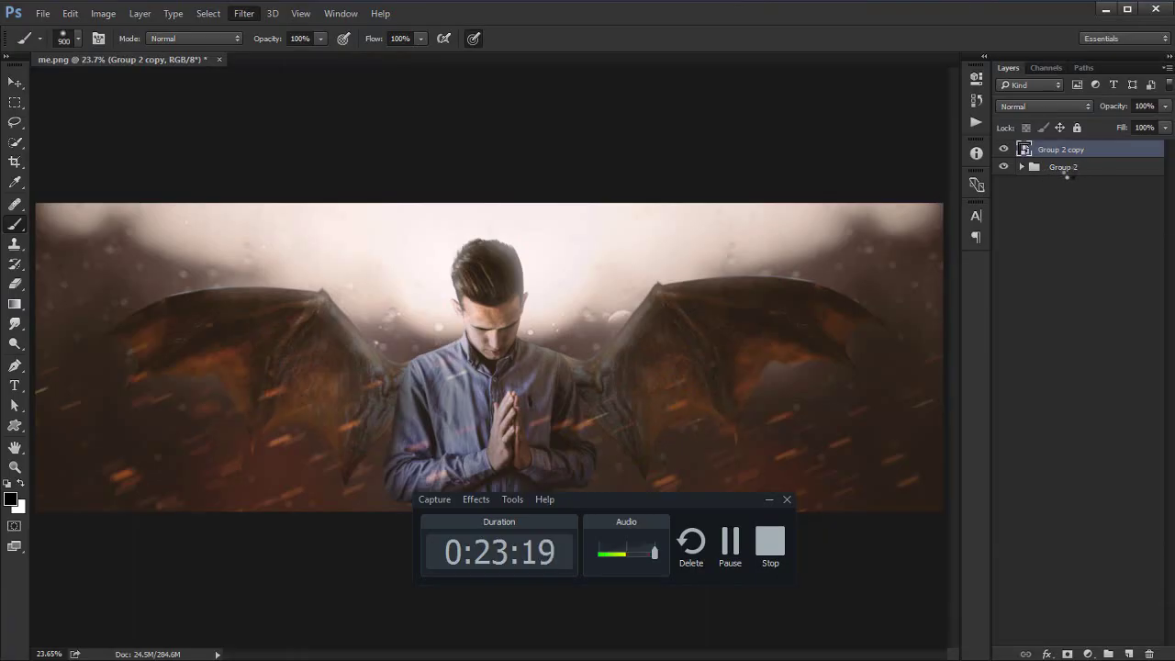
Step: Delete the original Group 2 and launch Magic Bullet PhotoLooks from the Filter menu
{"action": "left_click_drag", "start_coordinate": [1067, 176], "coordinate": [1152, 654]}
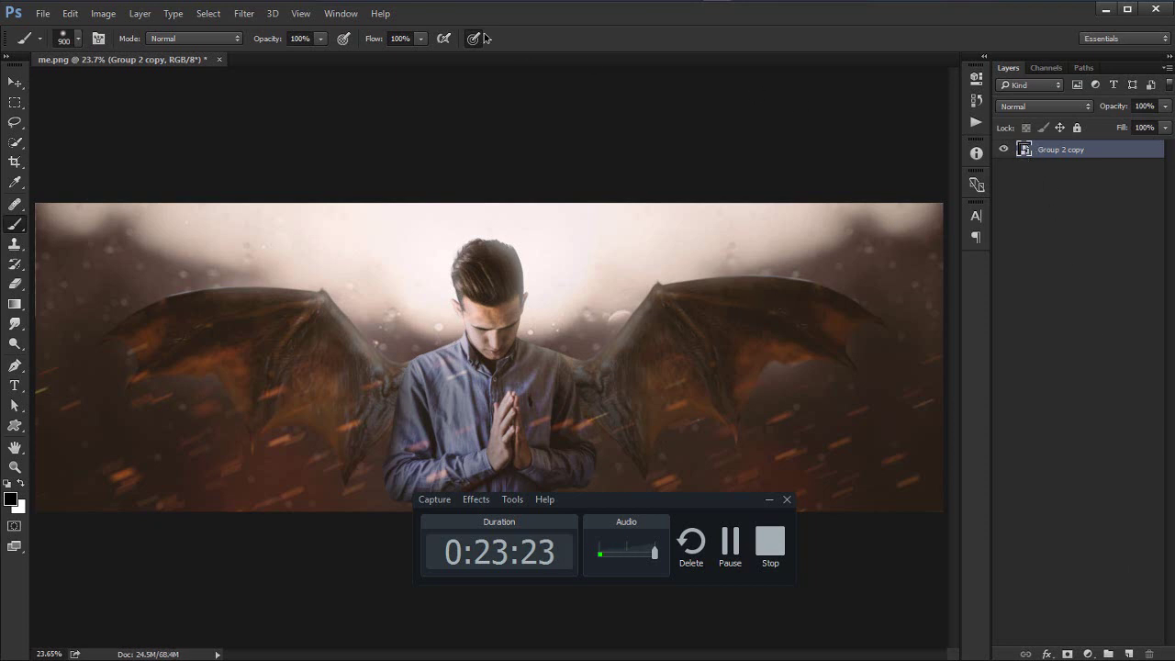
{"action": "left_click", "coordinate": [260, 13]}
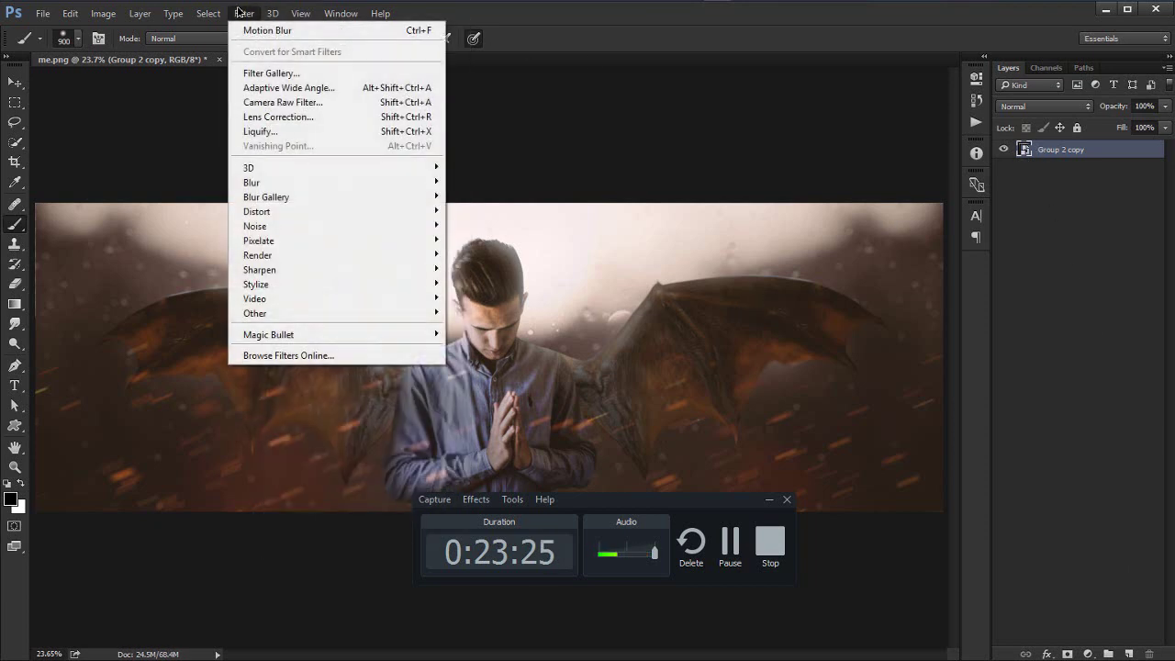
{"action": "mouse_move", "coordinate": [404, 334]}
{"action": "left_click", "coordinate": [479, 335]}
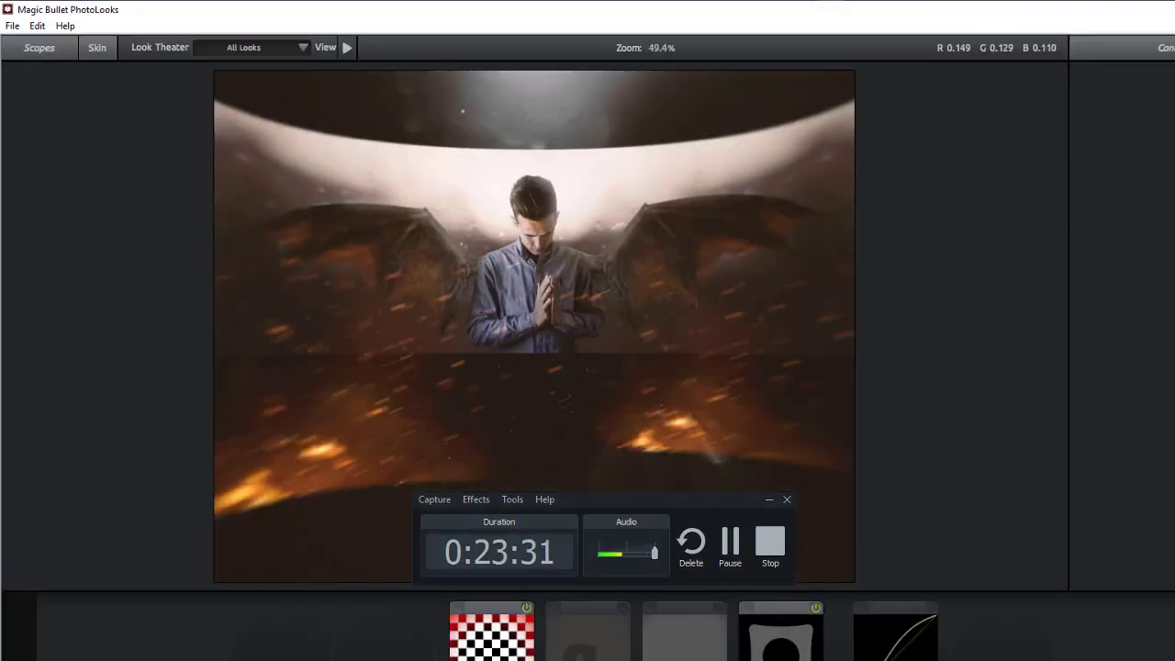
{"action": "key", "text": "Escape"}
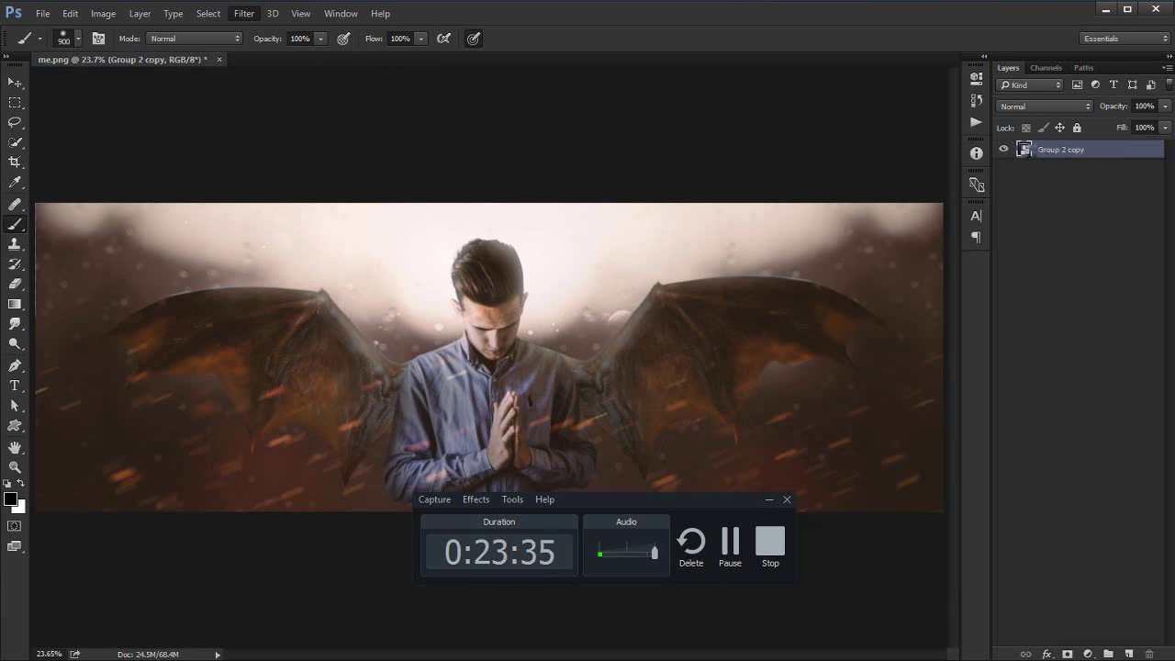
Step: Select the whole canvas and paste the merged composite onto a new Layer 1
{"action": "left_click", "coordinate": [1025, 151], "text": "ctrl"}
{"action": "key", "text": "z"}
{"action": "mouse_move", "coordinate": [756, 249]}
{"action": "left_mouse_down"}
{"action": "mouse_move", "coordinate": [685, 254]}
{"action": "mouse_move", "coordinate": [732, 254]}
{"action": "left_mouse_up"}
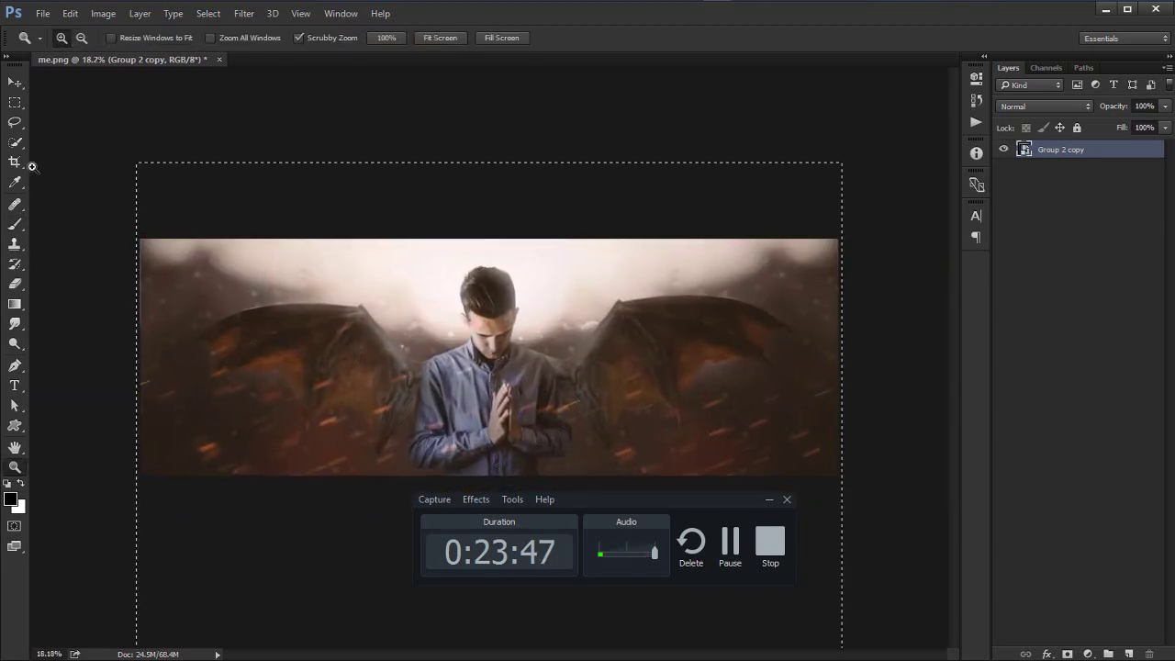
{"action": "key", "text": "m"}
{"action": "left_click_drag", "start_coordinate": [854, 225], "coordinate": [61, 485]}
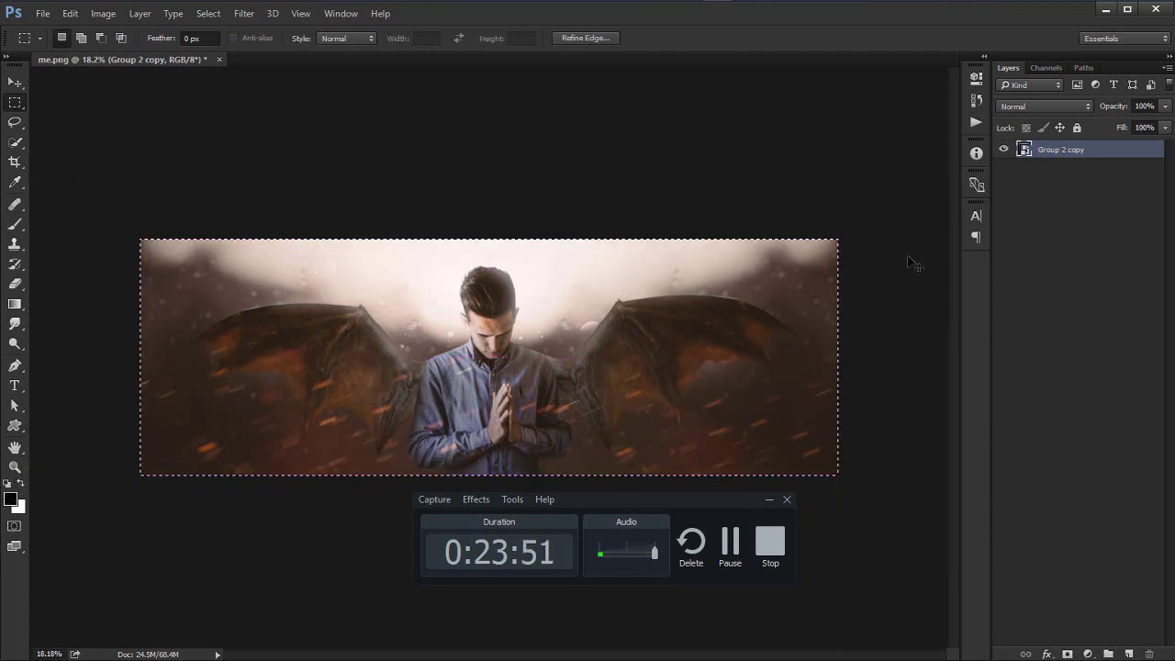
{"action": "key", "text": "ctrl+v"}
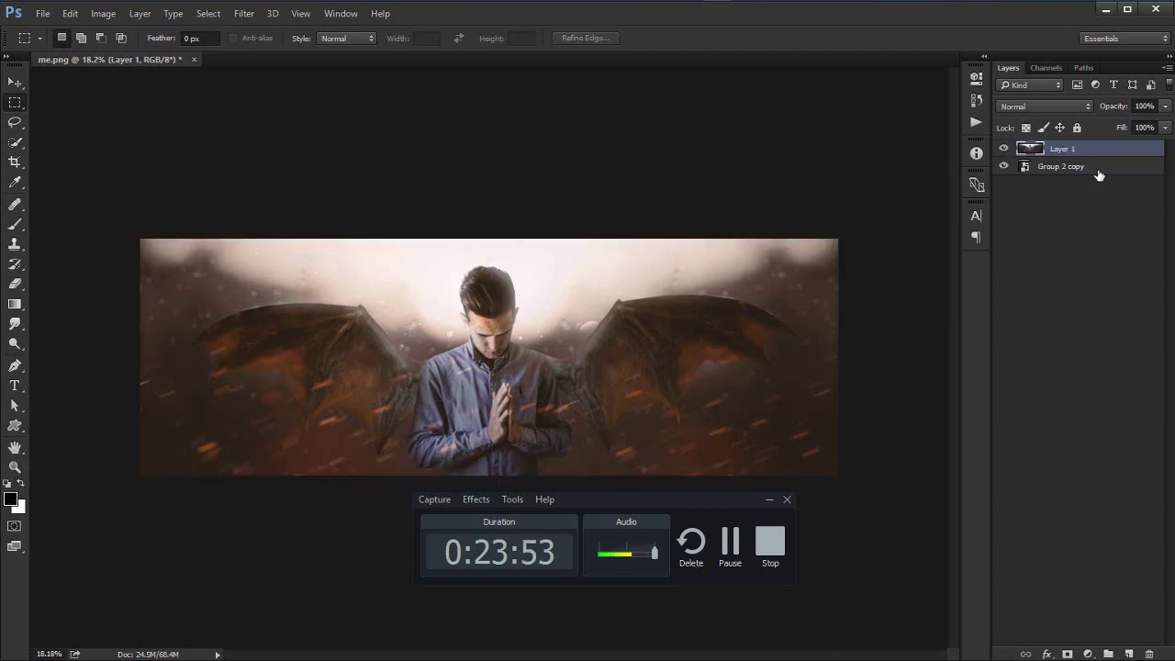
Step: Delete Group 2 copy and check Layer 1 by toggling its visibility
{"action": "left_click", "coordinate": [1013, 159]}
{"action": "key", "text": "Delete"}
{"action": "left_click", "coordinate": [1004, 148]}
{"action": "left_click", "coordinate": [1004, 149]}
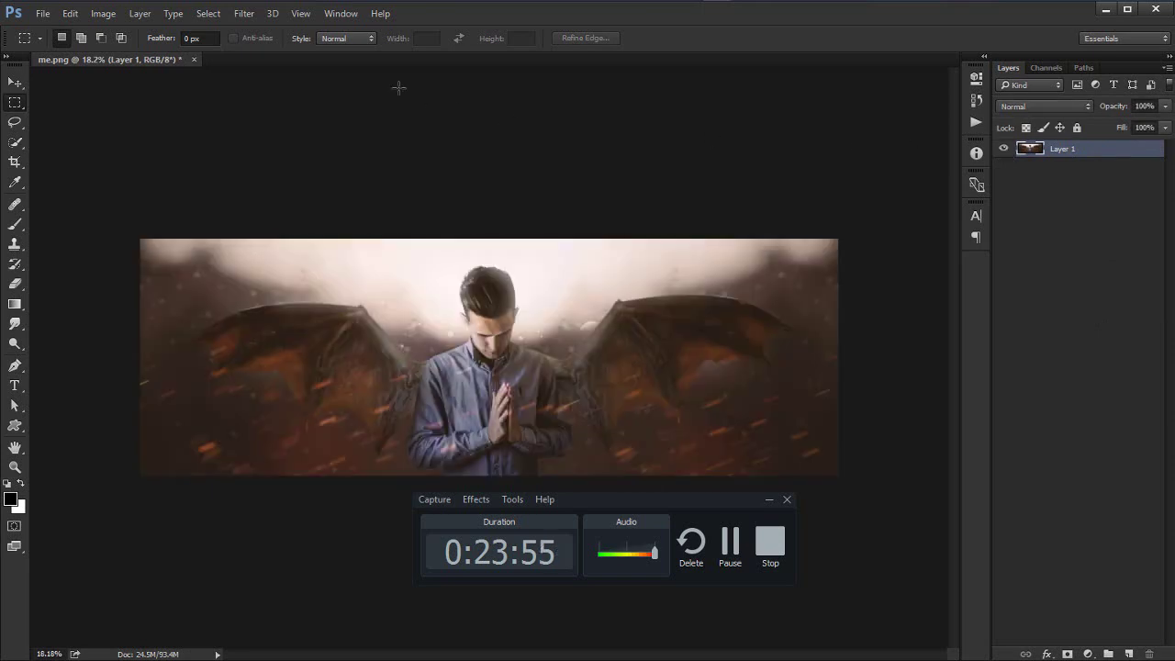
{"action": "left_click", "coordinate": [244, 13]}
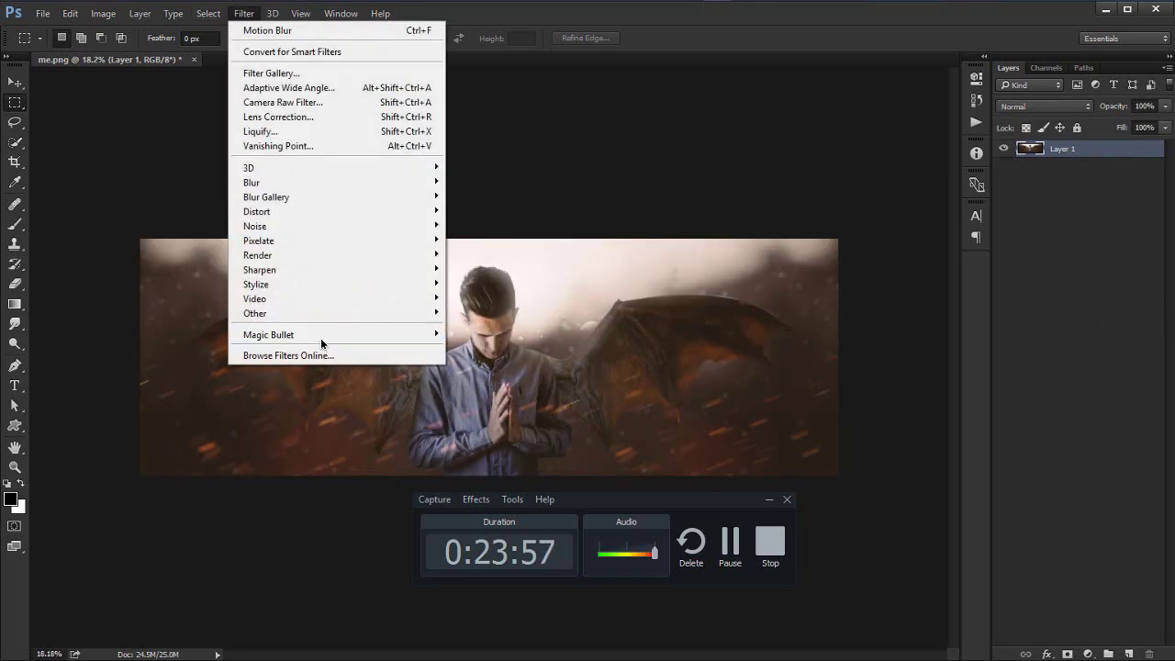
Step: Launch PhotoLooks on the flattened layer and switch the Vignette tool off
{"action": "mouse_move", "coordinate": [324, 333]}
{"action": "left_click", "coordinate": [476, 331]}
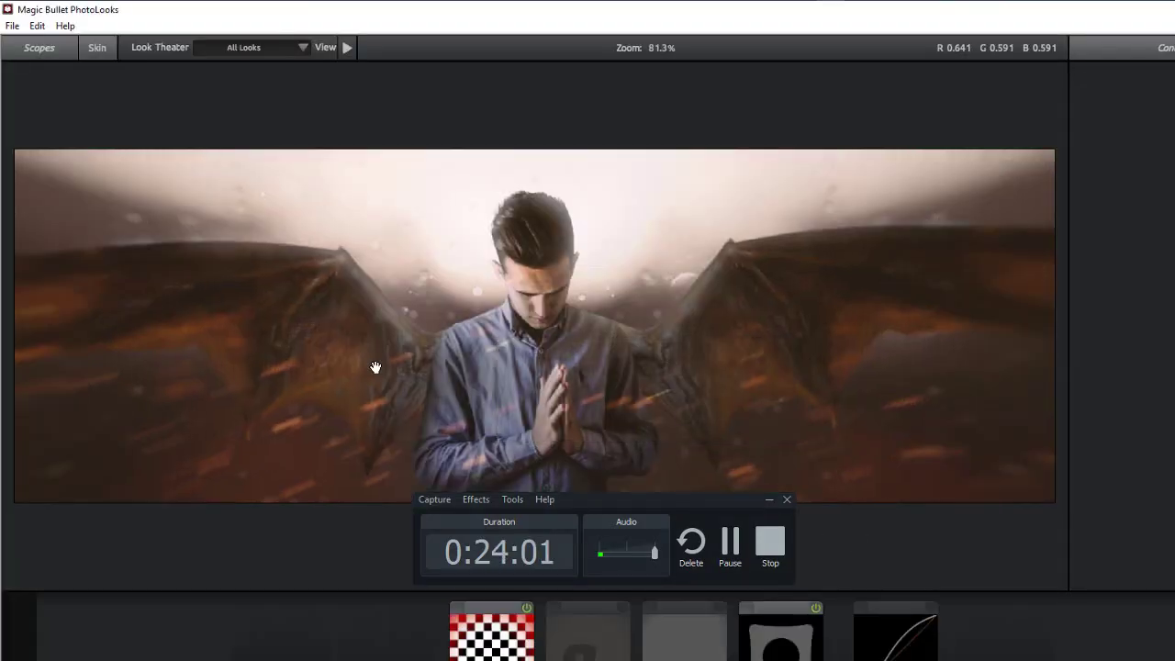
{"action": "left_click", "coordinate": [626, 613]}
{"action": "left_click", "coordinate": [722, 612]}
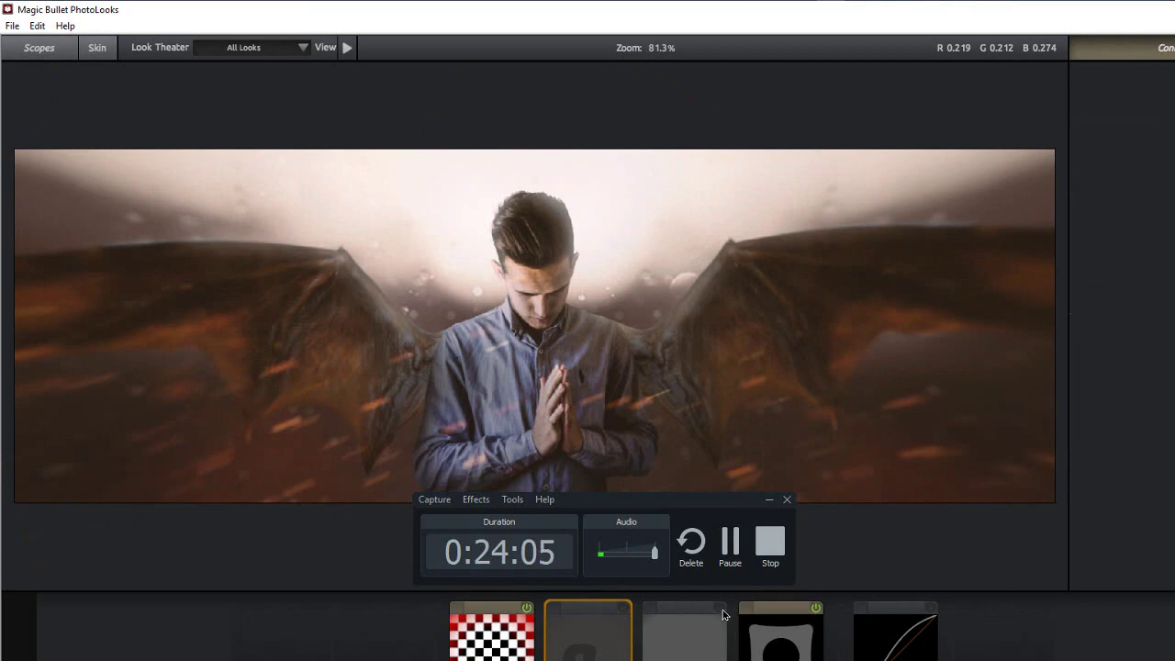
{"action": "left_click", "coordinate": [721, 610]}
{"action": "left_click", "coordinate": [721, 609]}
{"action": "left_click", "coordinate": [721, 610]}
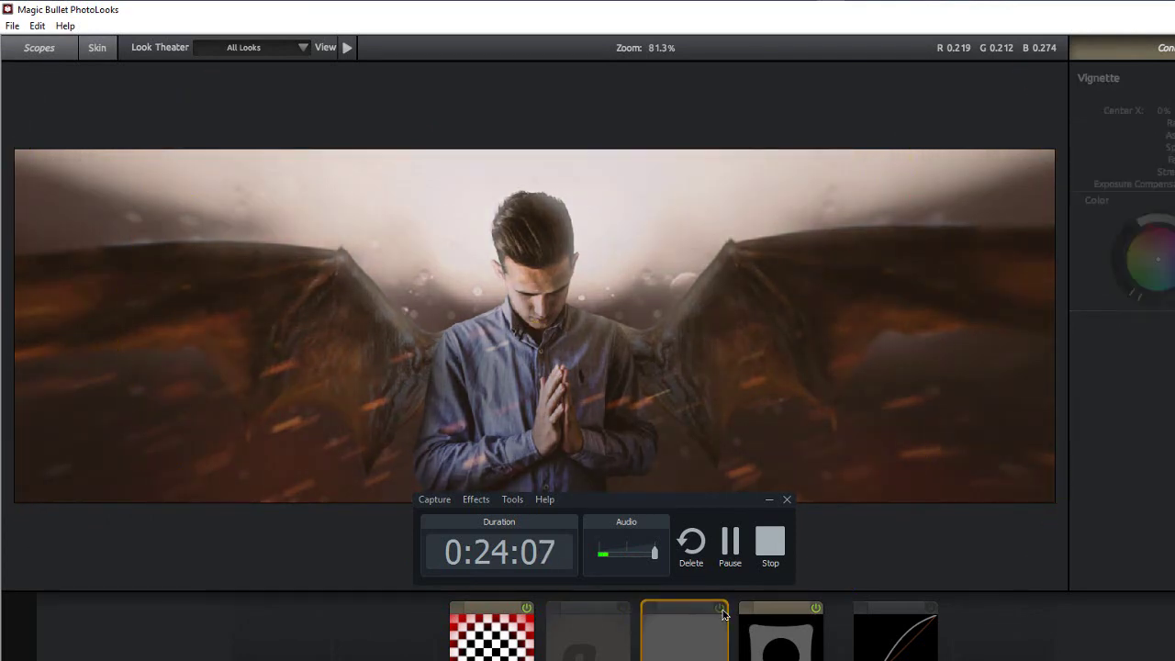
Step: Drag a second Lens Distortion tile from the Lens tools into the tool chain
{"action": "left_click", "coordinate": [790, 650]}
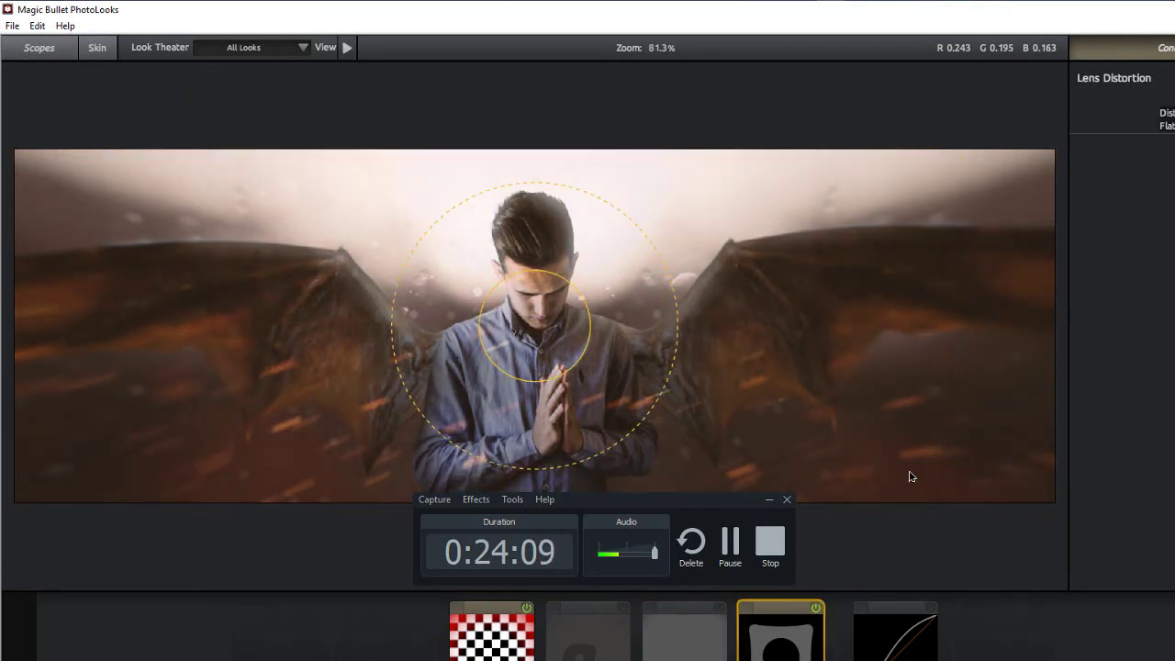
{"action": "mouse_move", "coordinate": [1135, 319]}
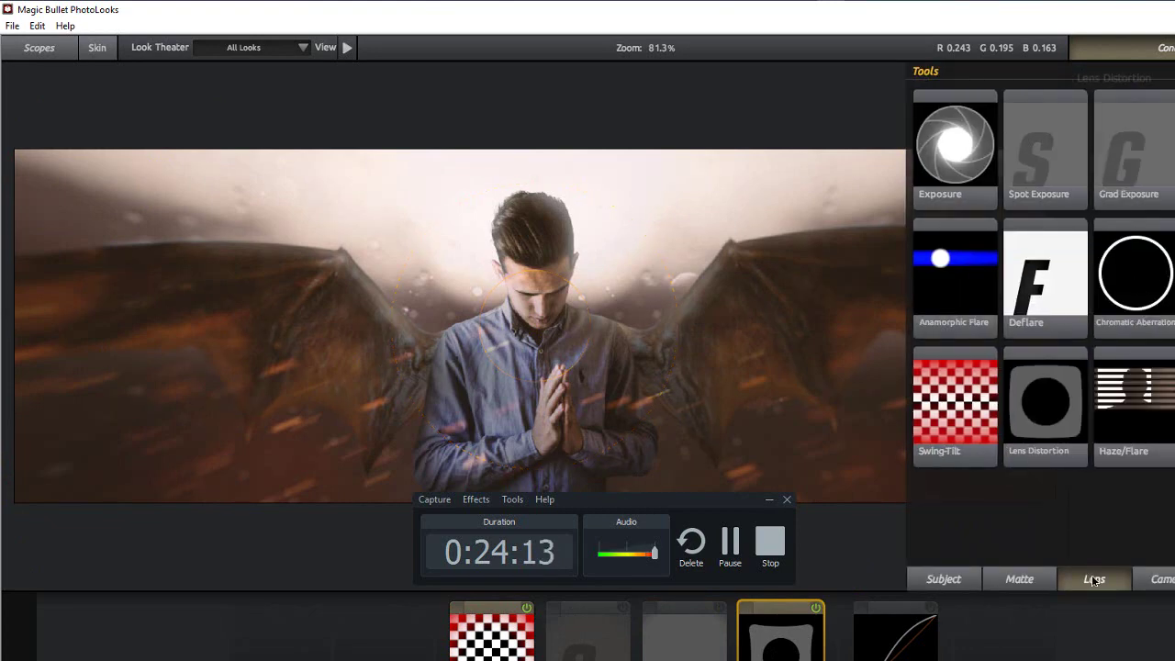
{"action": "left_click_drag", "start_coordinate": [1043, 421], "coordinate": [854, 635]}
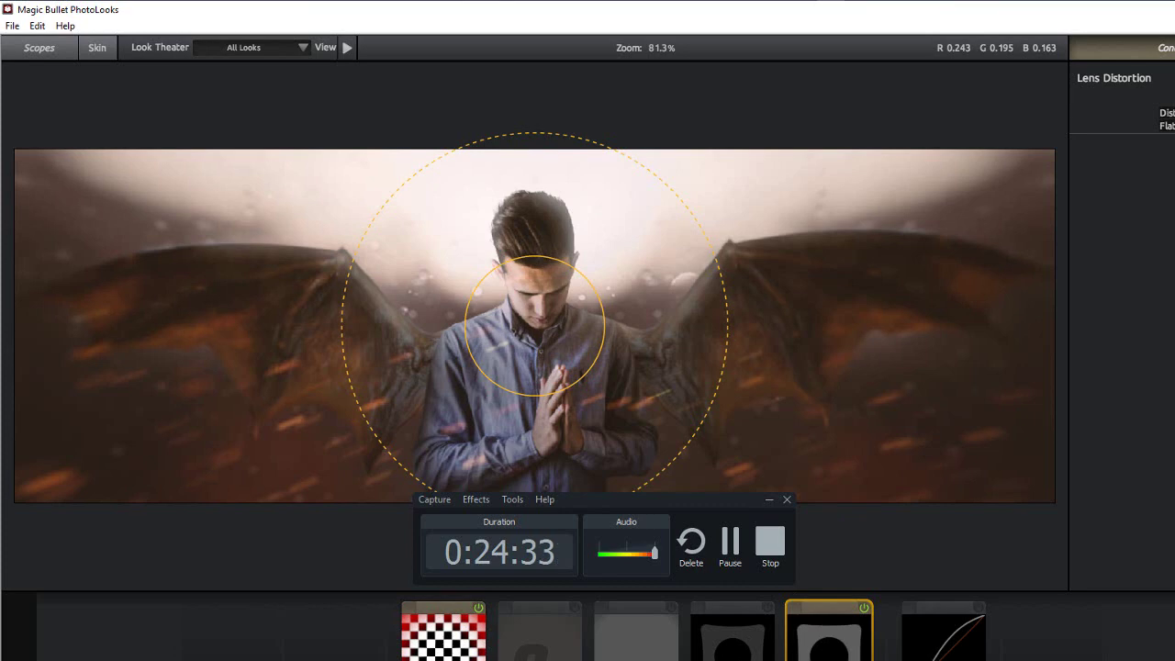
Step: Add another Swing-Tilt blur to the chain and size its focus circle around the praying man
{"action": "left_click", "coordinate": [444, 631]}
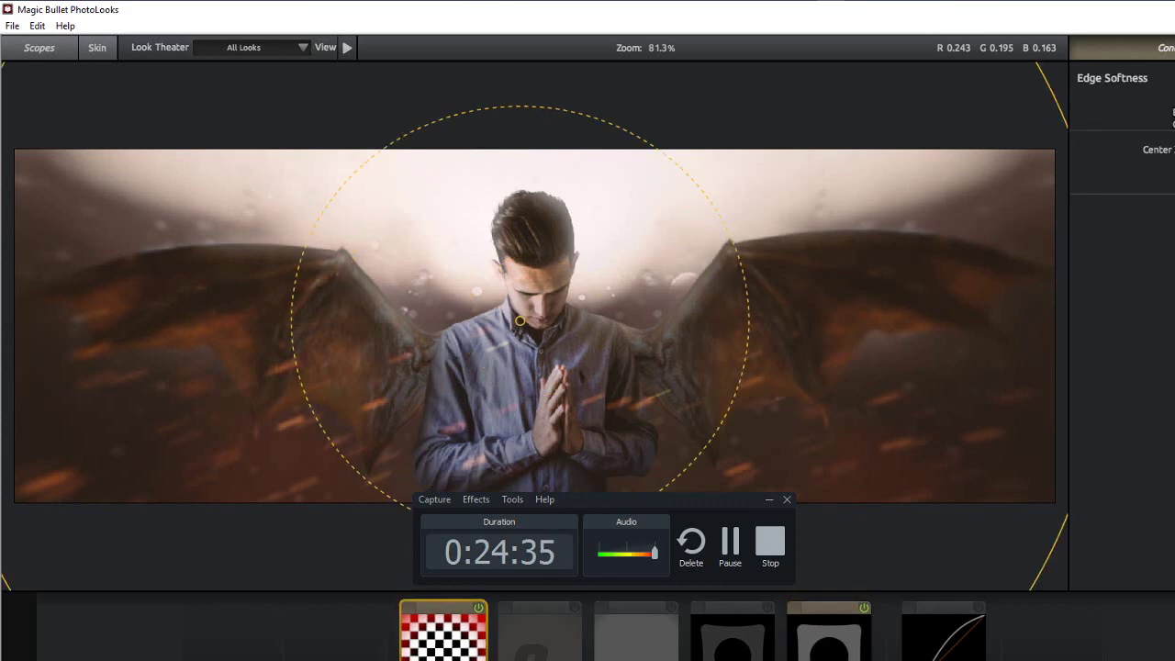
{"action": "mouse_move", "coordinate": [1171, 276]}
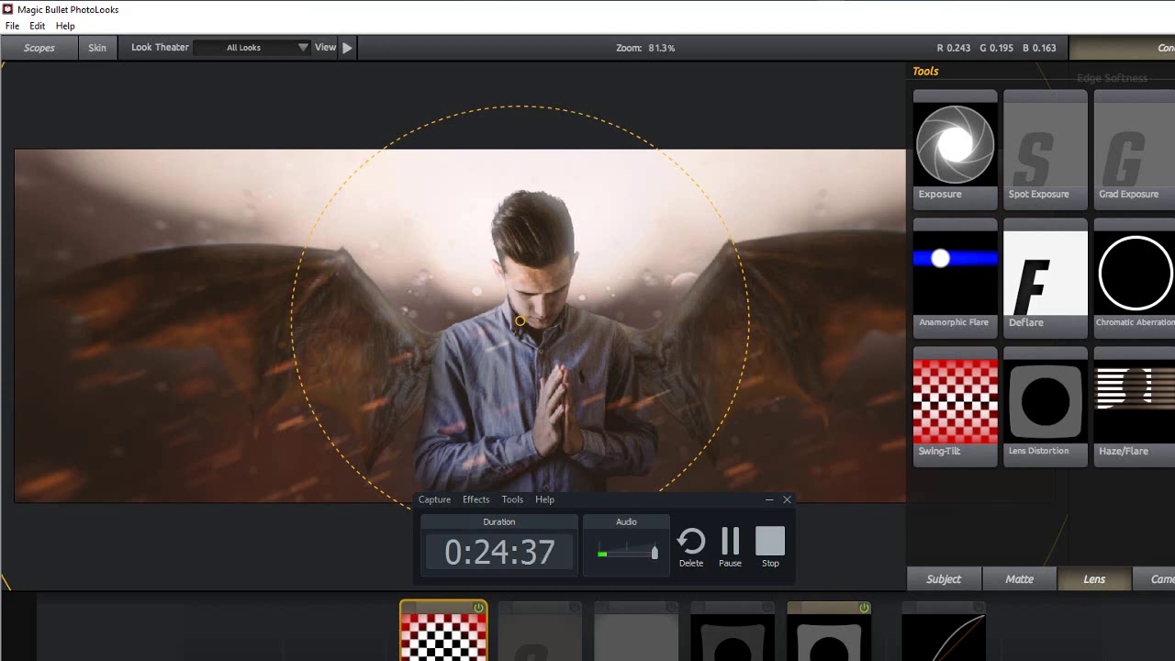
{"action": "left_click_drag", "start_coordinate": [955, 404], "coordinate": [496, 632]}
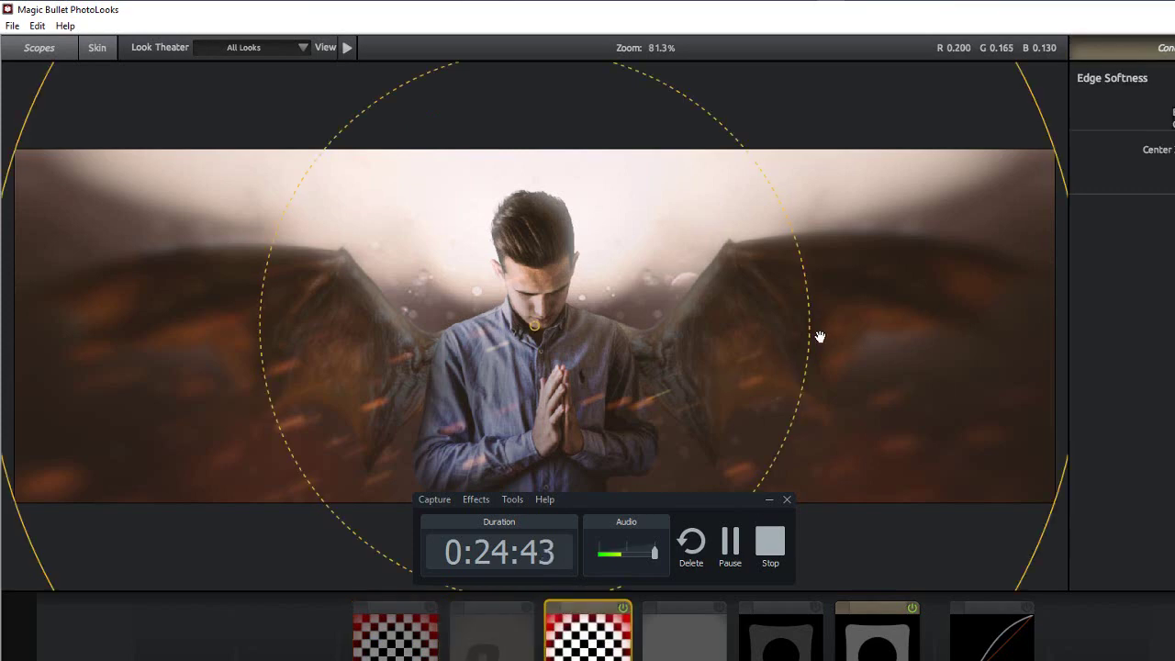
{"action": "left_click_drag", "start_coordinate": [810, 334], "coordinate": [831, 321]}
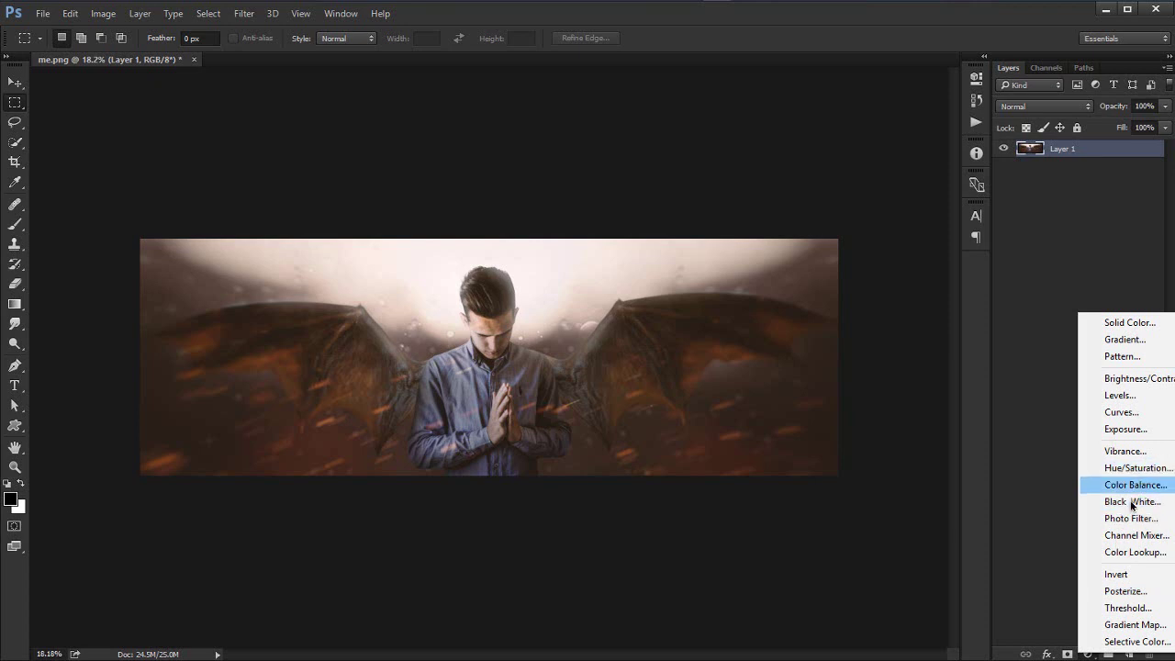
Step: Add a Color Lookup layer with the Yellow Gras Tint.cube 3DLUT, faded to 49% opacity
{"action": "left_click", "coordinate": [1135, 555]}
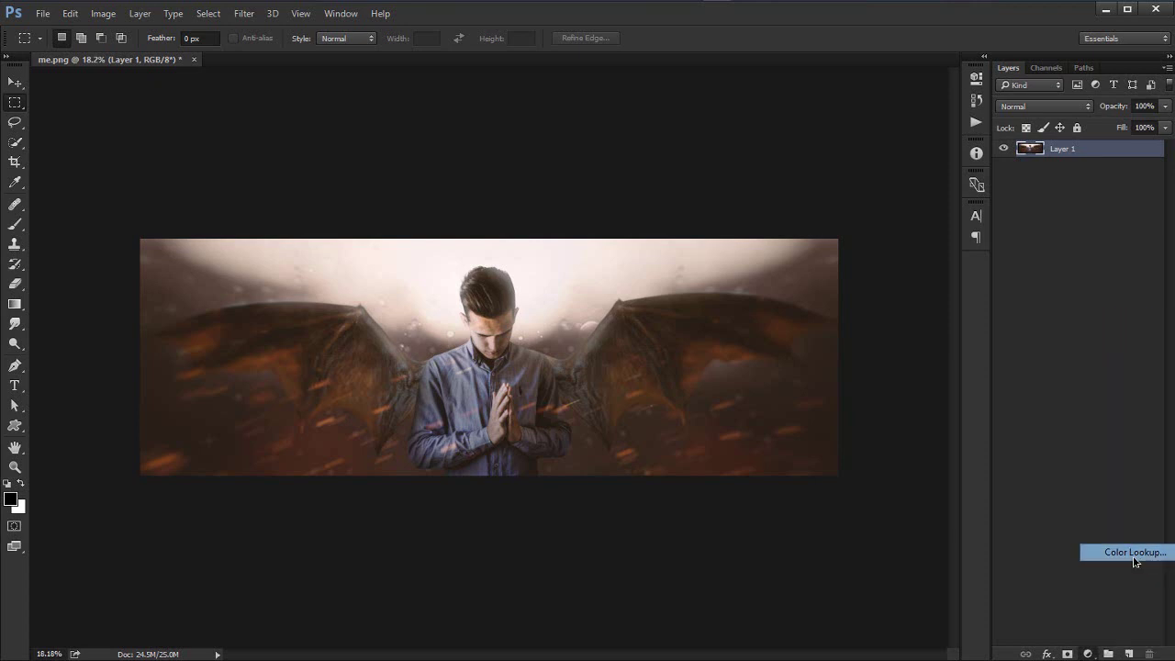
{"action": "left_click", "coordinate": [866, 117]}
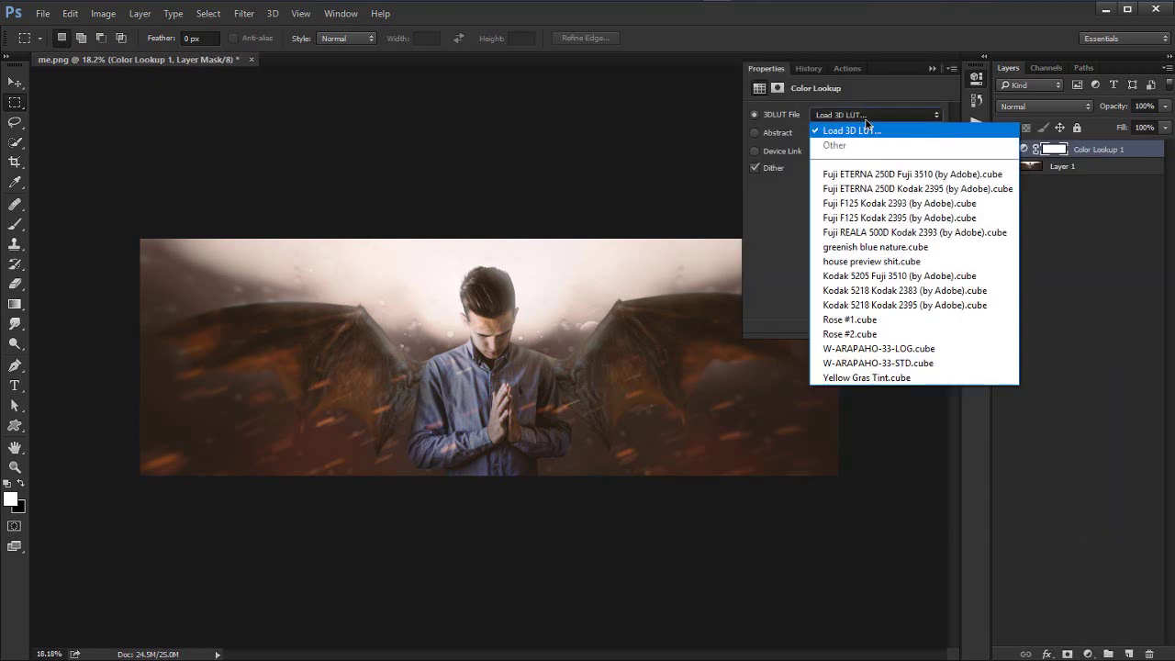
{"action": "left_click", "coordinate": [881, 377]}
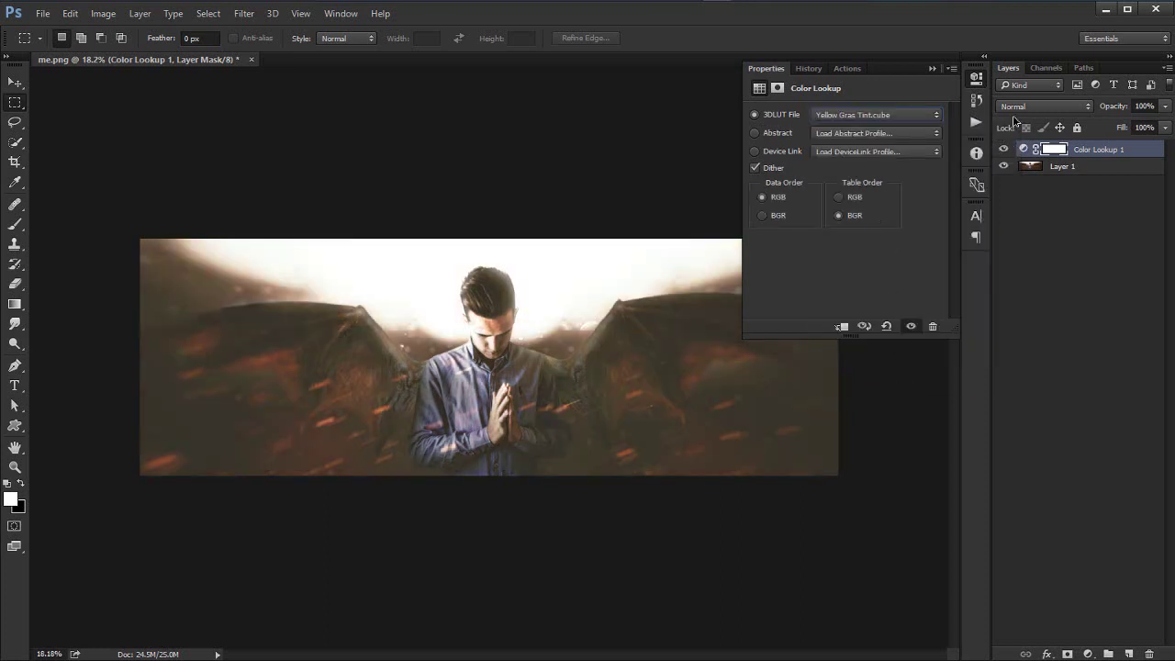
{"action": "left_click_drag", "start_coordinate": [1114, 106], "coordinate": [1073, 115]}
{"action": "key", "text": "Return"}
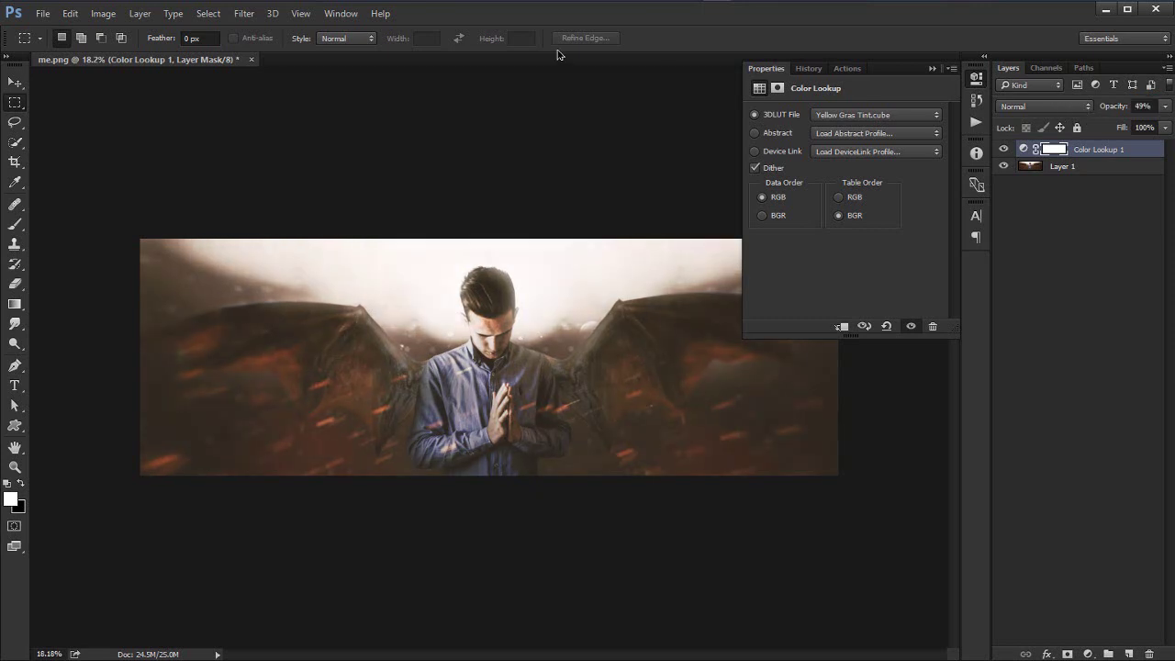
Step: Fit the image on screen and preview the Rose #1, Rose #2, greenish blue nature and house preview LUTs
{"action": "key", "text": "z"}
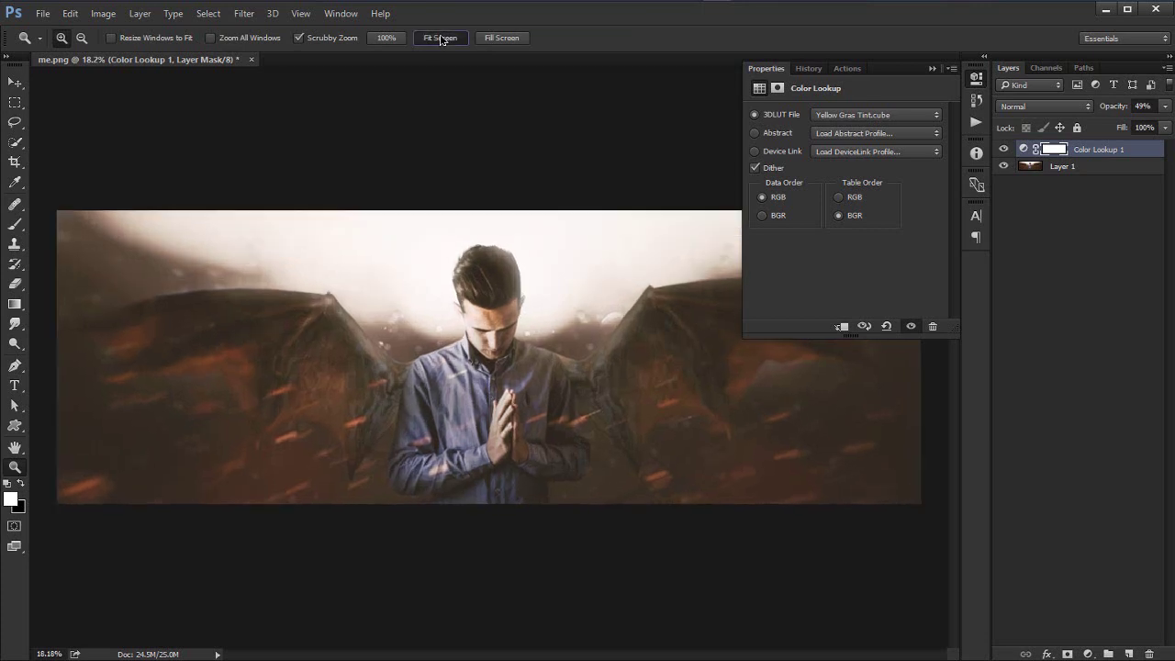
{"action": "left_click", "coordinate": [443, 37]}
{"action": "left_click", "coordinate": [976, 81]}
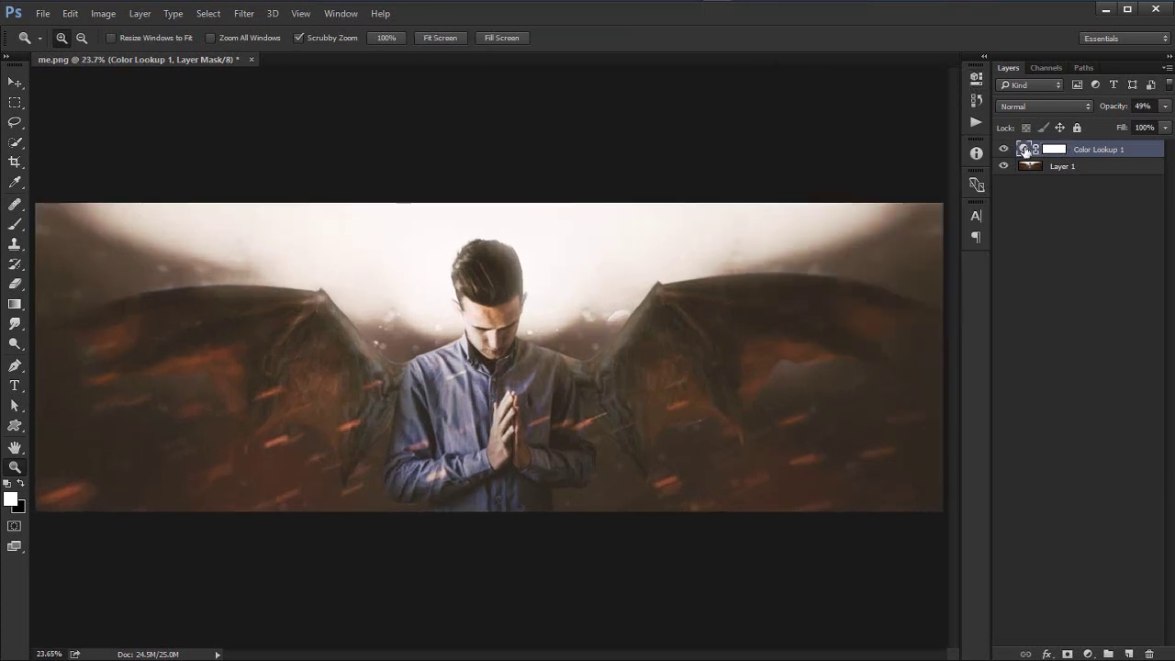
{"action": "double_click", "coordinate": [1025, 149]}
{"action": "left_click", "coordinate": [839, 116]}
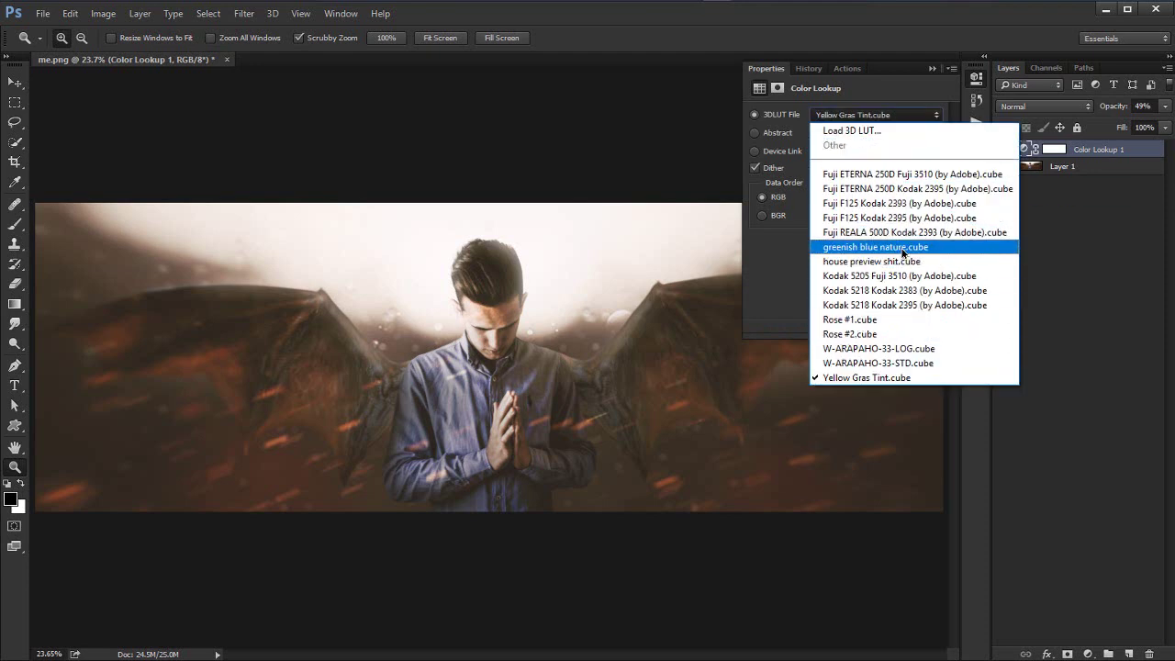
{"action": "left_click", "coordinate": [867, 322]}
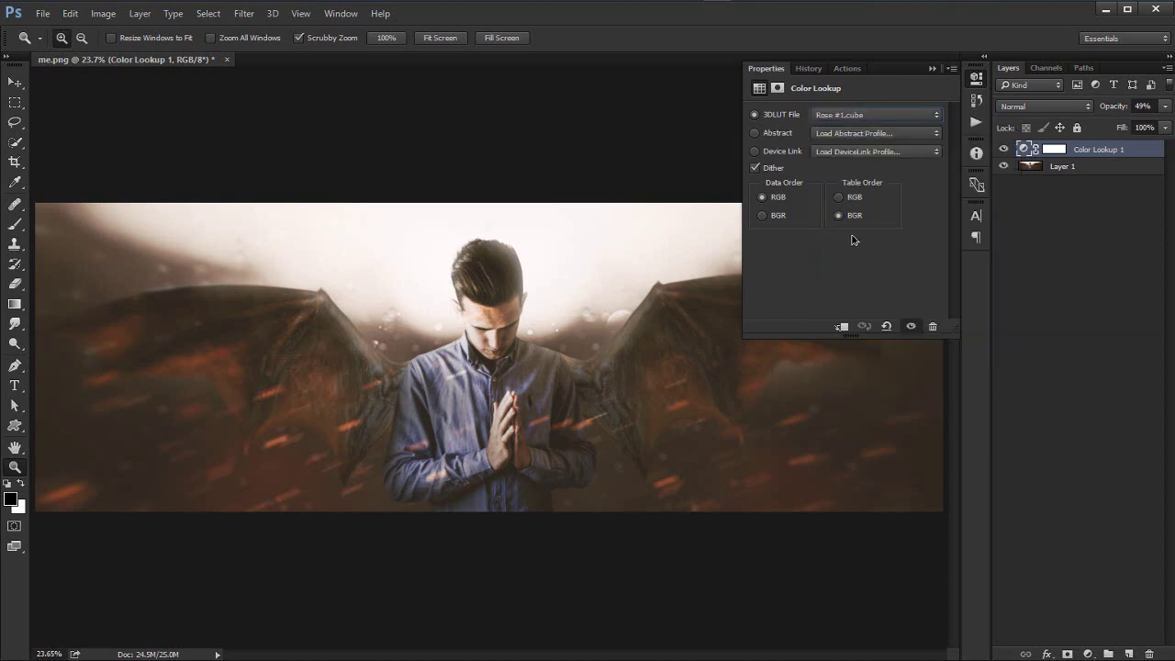
{"action": "left_click", "coordinate": [855, 122]}
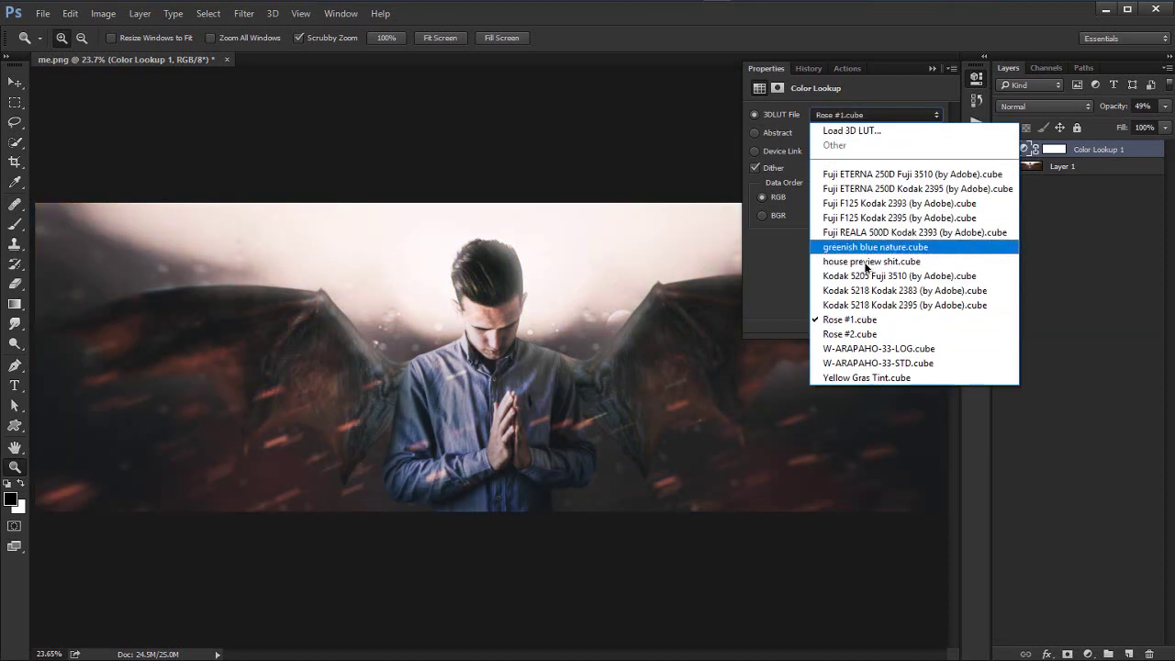
{"action": "left_click", "coordinate": [863, 333]}
{"action": "left_click", "coordinate": [854, 116]}
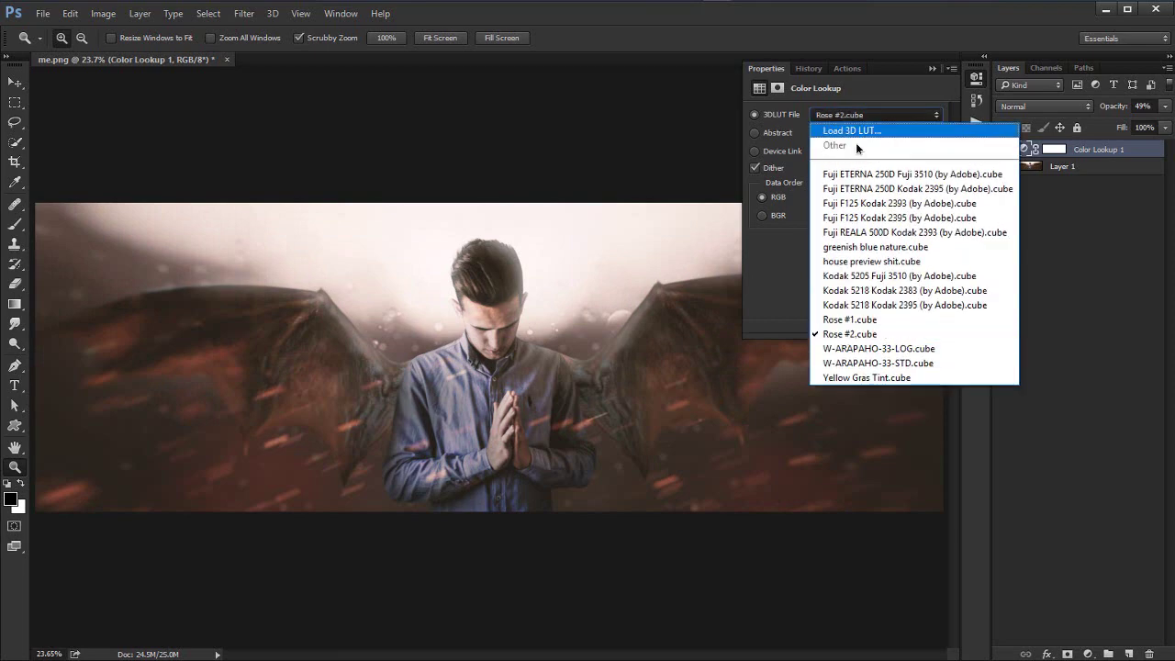
{"action": "left_click", "coordinate": [893, 239]}
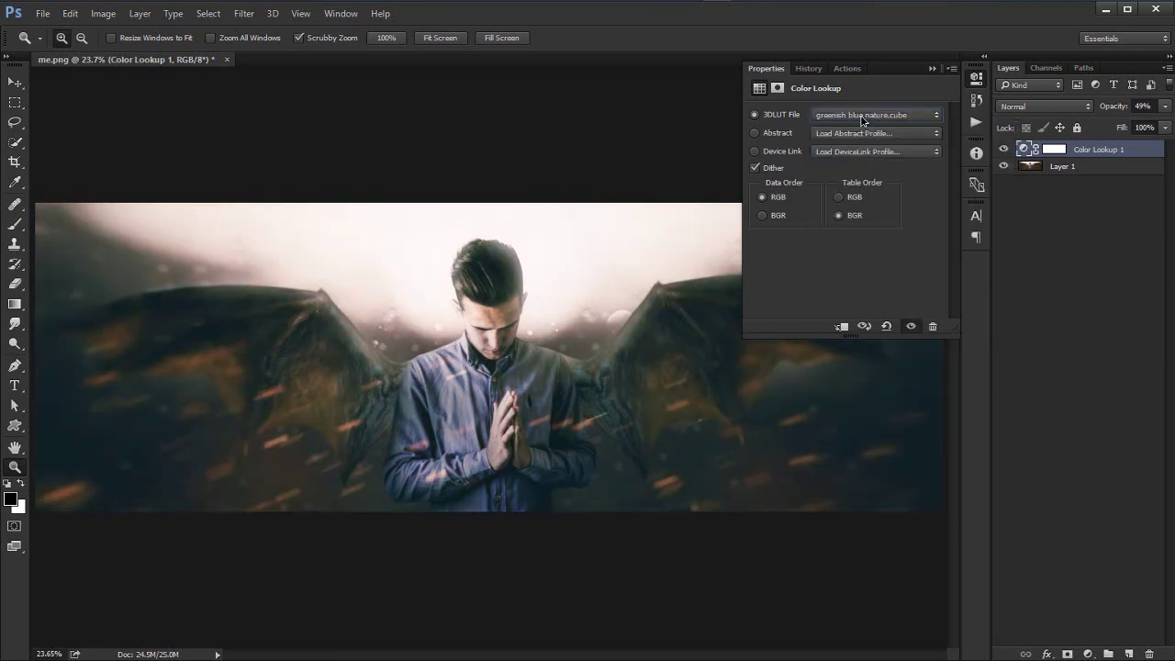
{"action": "left_click", "coordinate": [864, 116]}
{"action": "left_click", "coordinate": [898, 263]}
Step: Preview the Fuji F125/REALA 500D, Kodak 5218 film LUTs and a W-ARAPAHO-33 LUT
{"action": "left_click", "coordinate": [881, 117]}
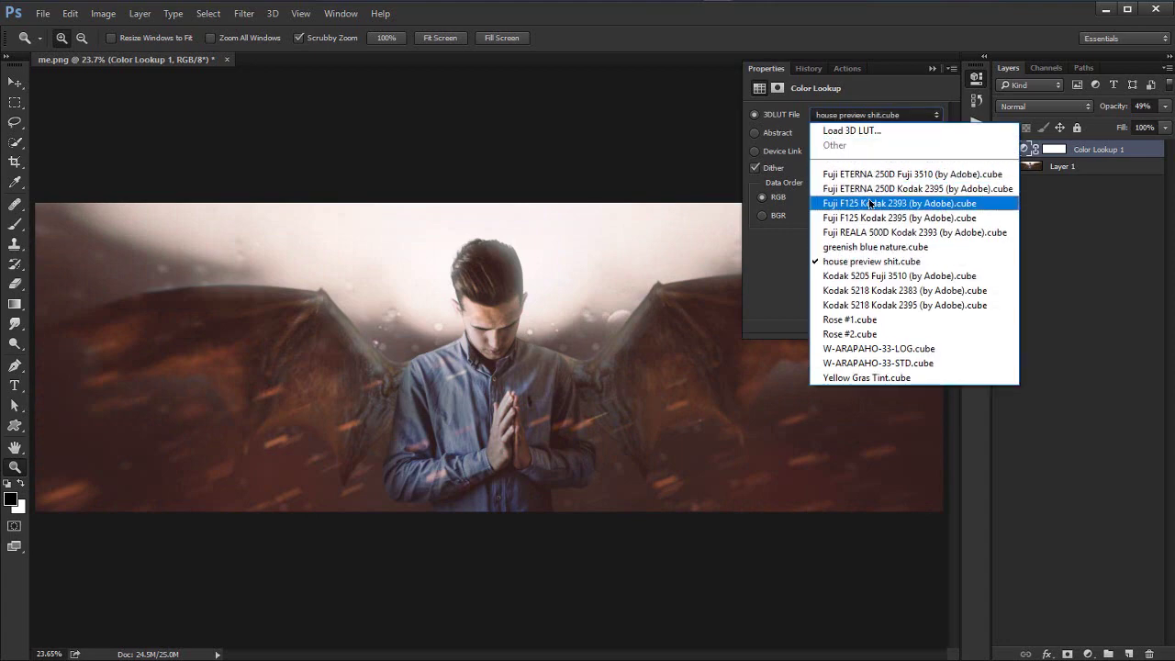
{"action": "left_click", "coordinate": [869, 206]}
{"action": "left_click", "coordinate": [868, 116]}
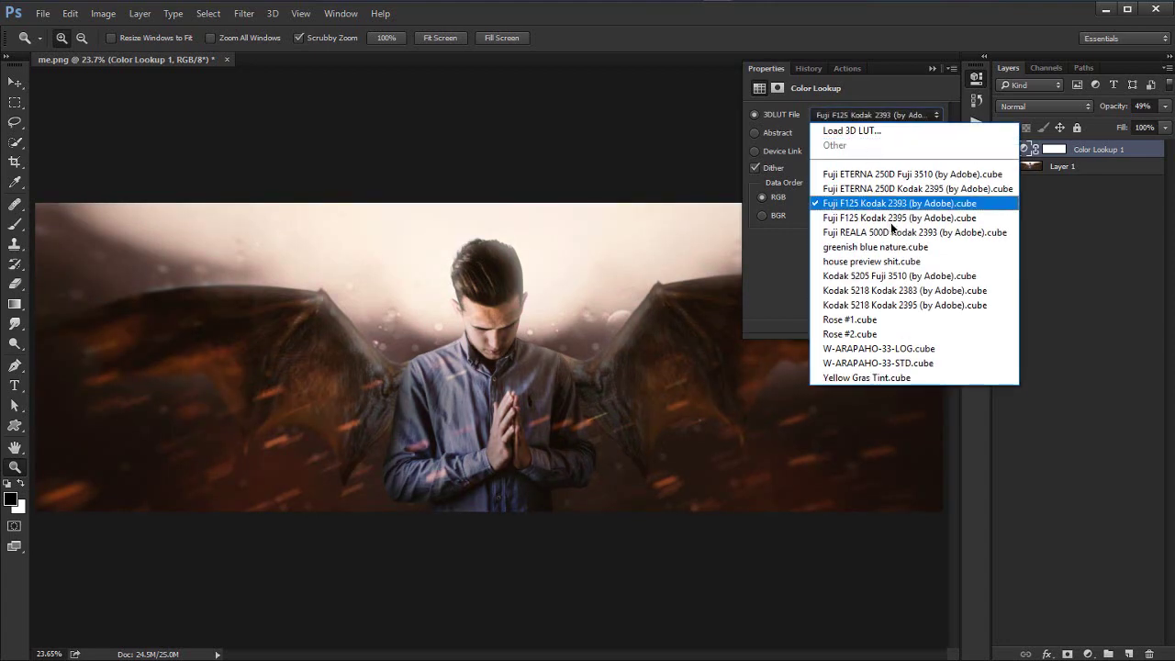
{"action": "left_click", "coordinate": [892, 226]}
{"action": "left_click", "coordinate": [867, 117]}
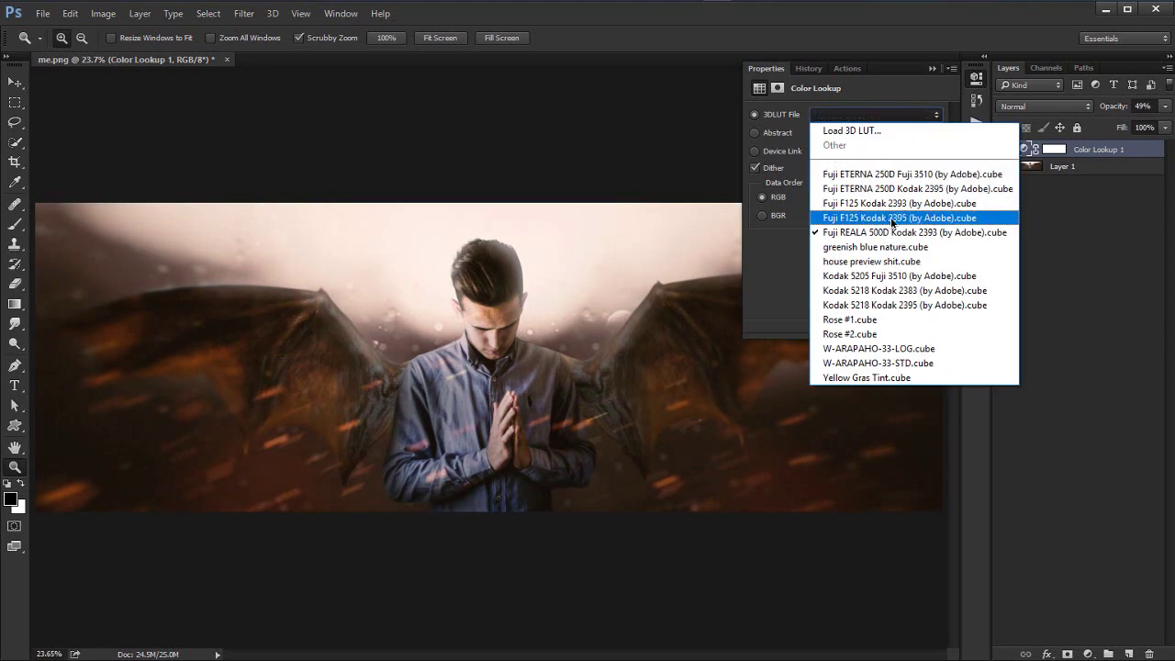
{"action": "left_click", "coordinate": [872, 215]}
{"action": "left_click", "coordinate": [863, 117]}
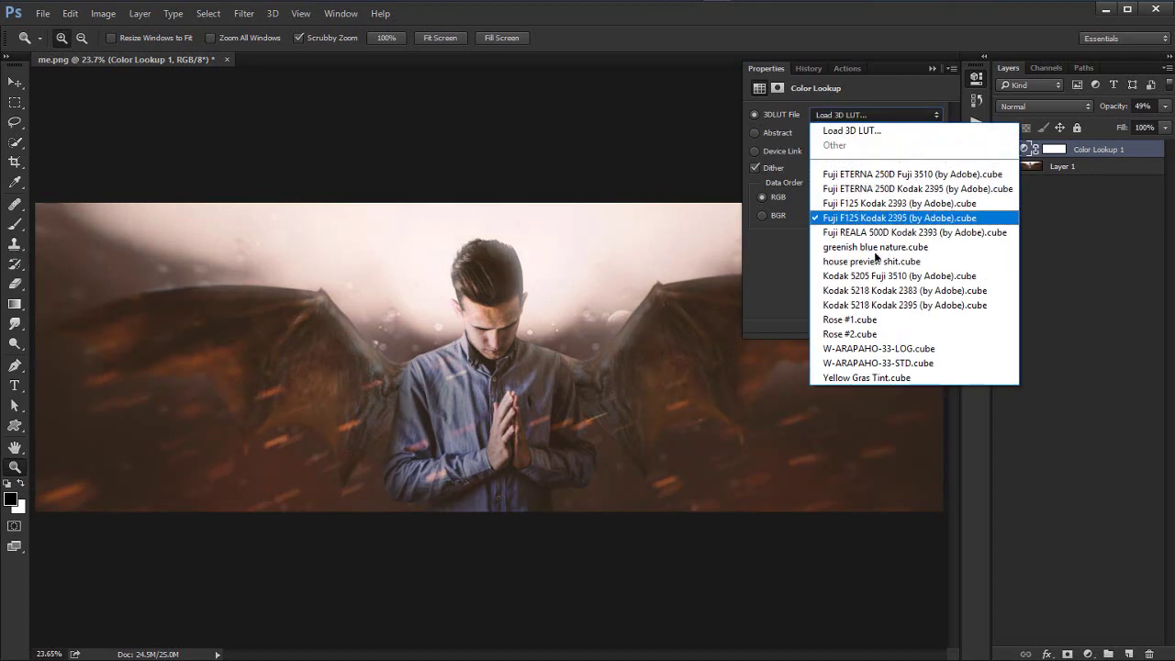
{"action": "left_click", "coordinate": [900, 290]}
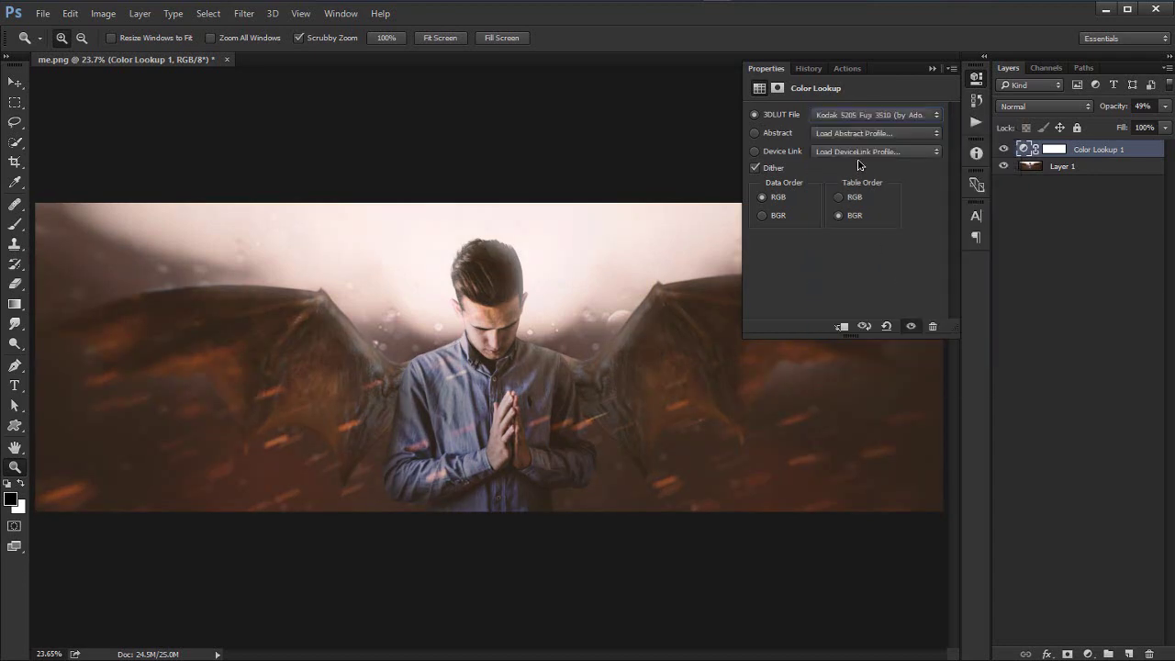
{"action": "left_click", "coordinate": [892, 117]}
{"action": "left_click", "coordinate": [901, 354]}
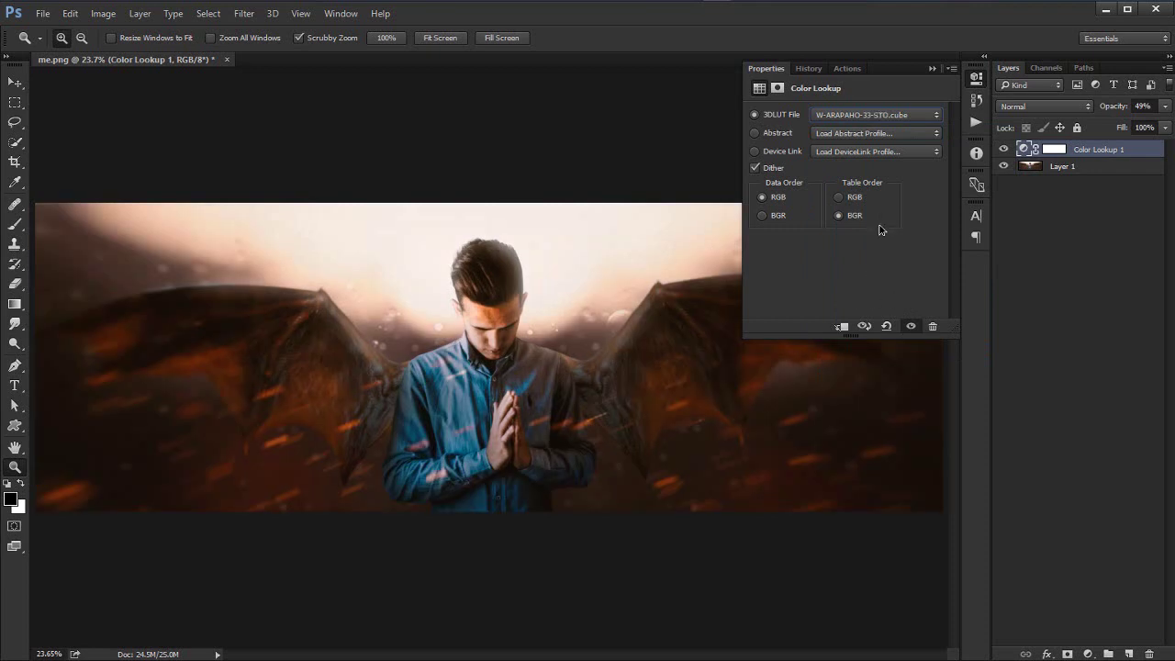
Step: Return to Yellow Gras Tint.cube and lower the lookup layer's opacity to 33%
{"action": "key", "text": "Down"}
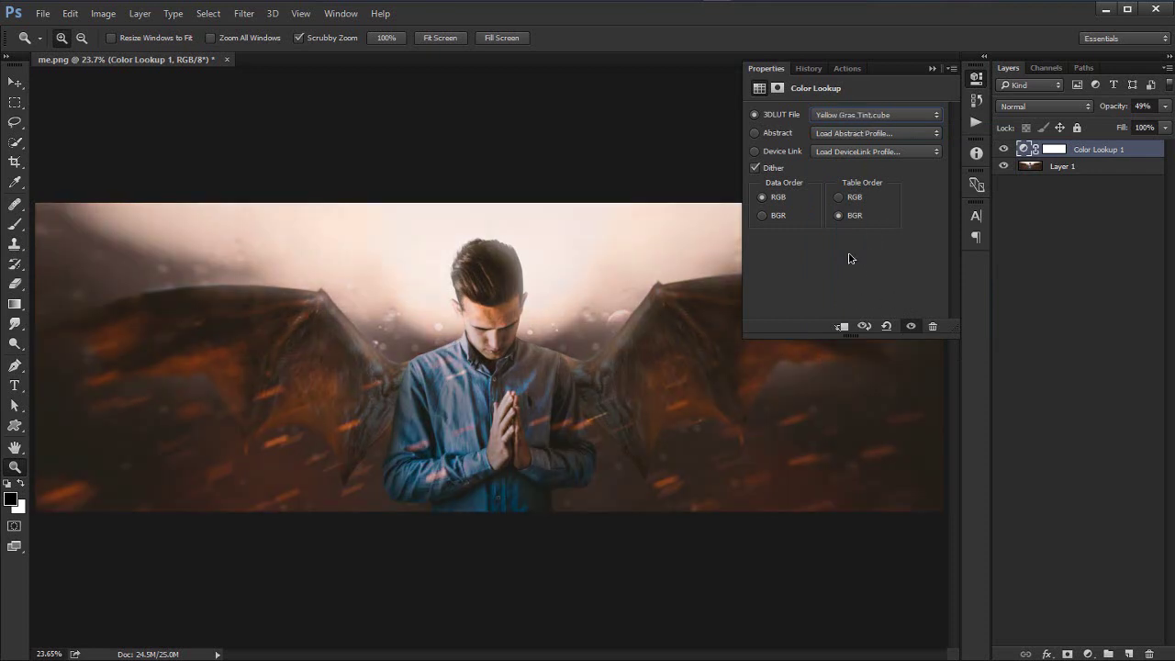
{"action": "left_click_drag", "start_coordinate": [1115, 108], "coordinate": [1102, 110]}
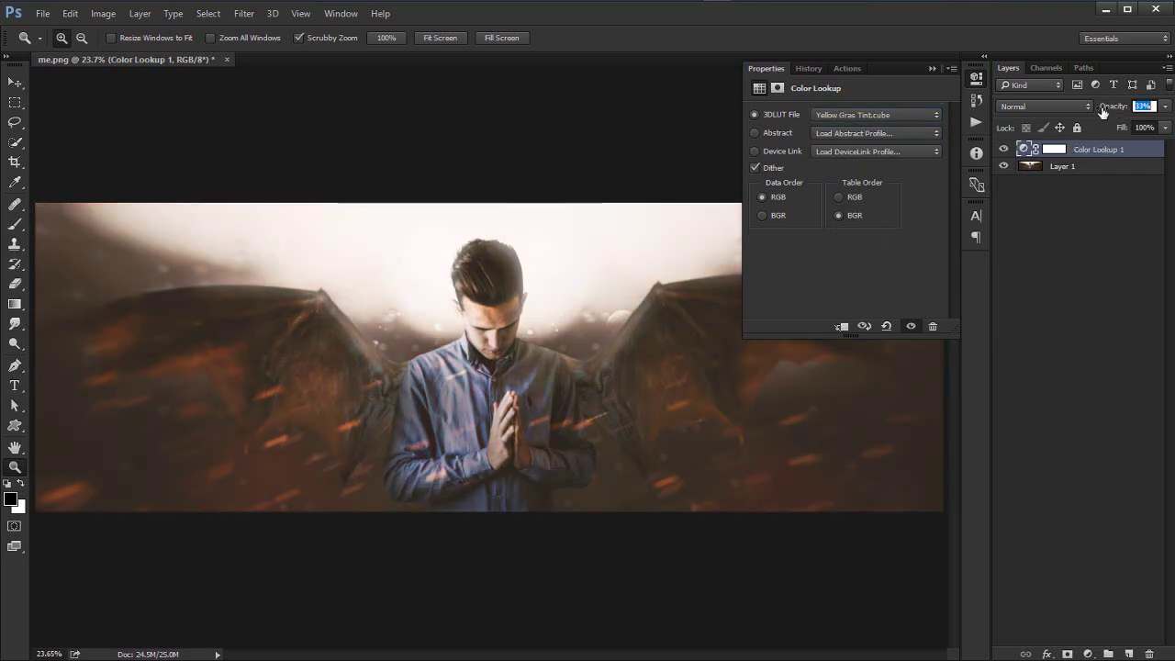
{"action": "left_click", "coordinate": [977, 79]}
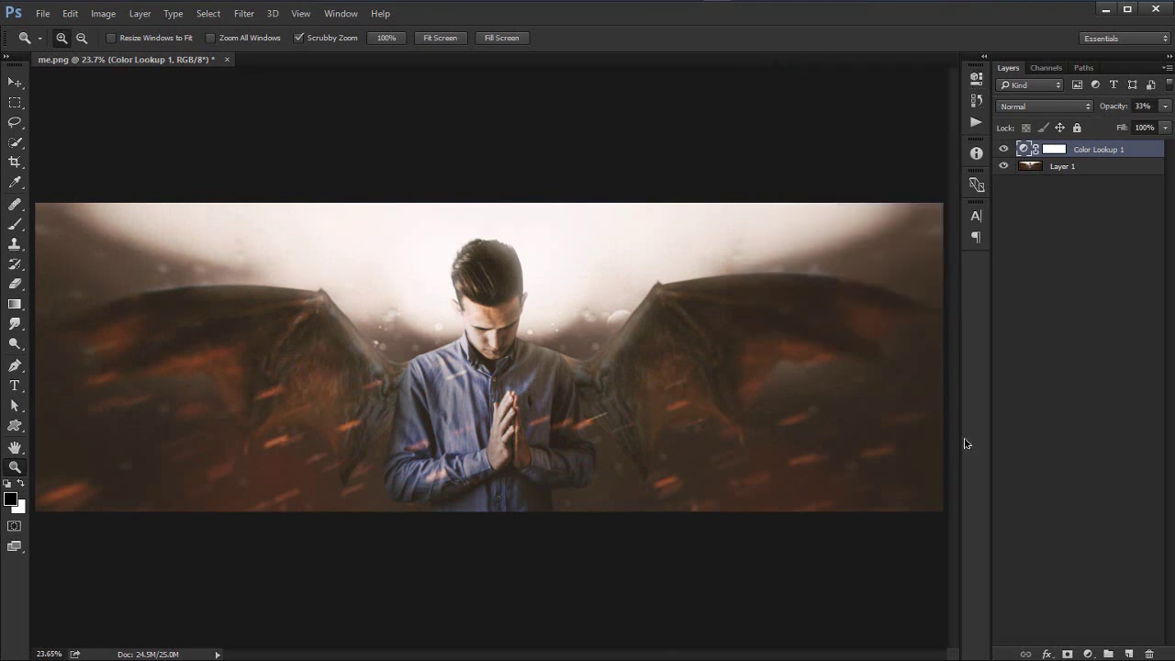